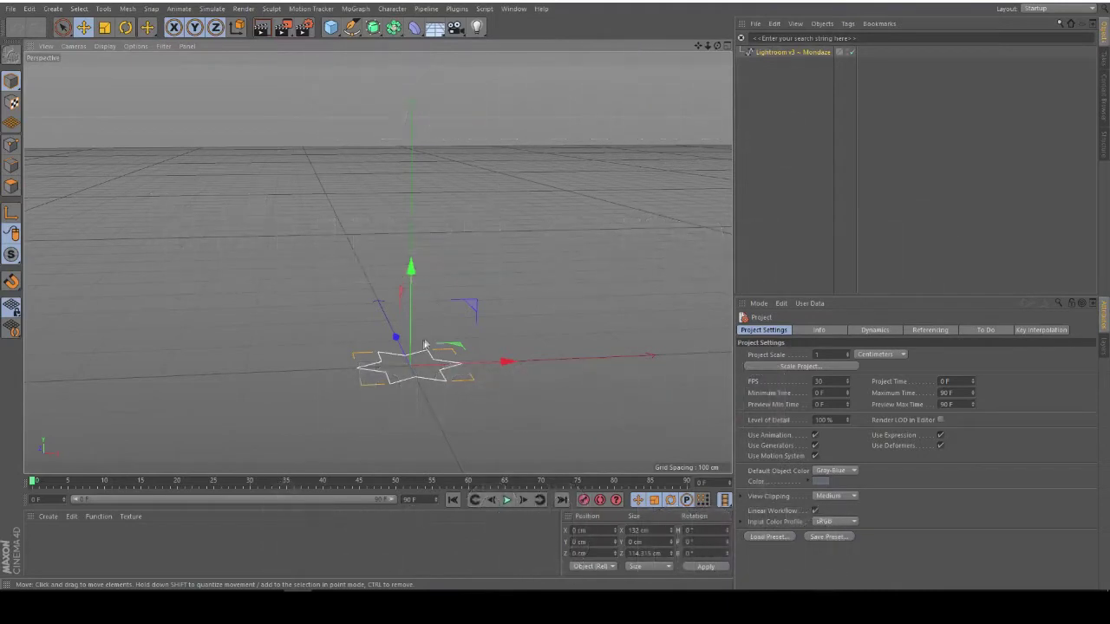
Load the FMR 5.0 (Revix Edit) V2 character rig from the preset library into the scene
{"action": "left_click_drag", "start_coordinate": [412, 377], "coordinate": [450, 262], "text": "alt"}
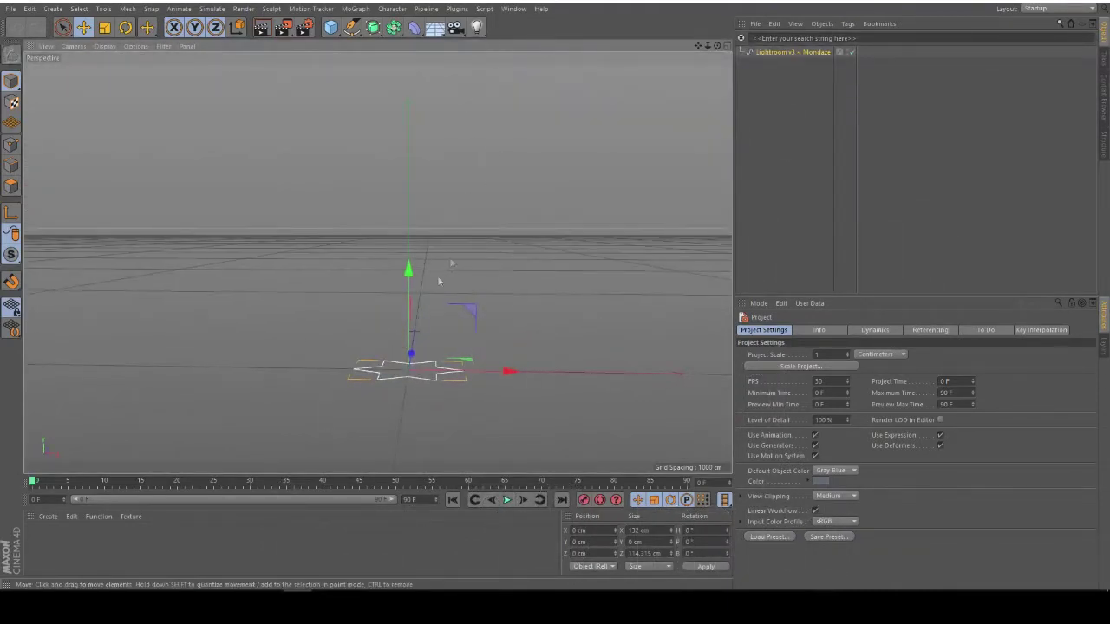
{"action": "mouse_move", "coordinate": [411, 364]}
{"action": "left_mouse_down", "text": "alt"}
{"action": "mouse_move", "coordinate": [412, 380]}
{"action": "mouse_move", "coordinate": [398, 378]}
{"action": "mouse_move", "coordinate": [453, 358]}
{"action": "left_mouse_up", "text": "alt"}
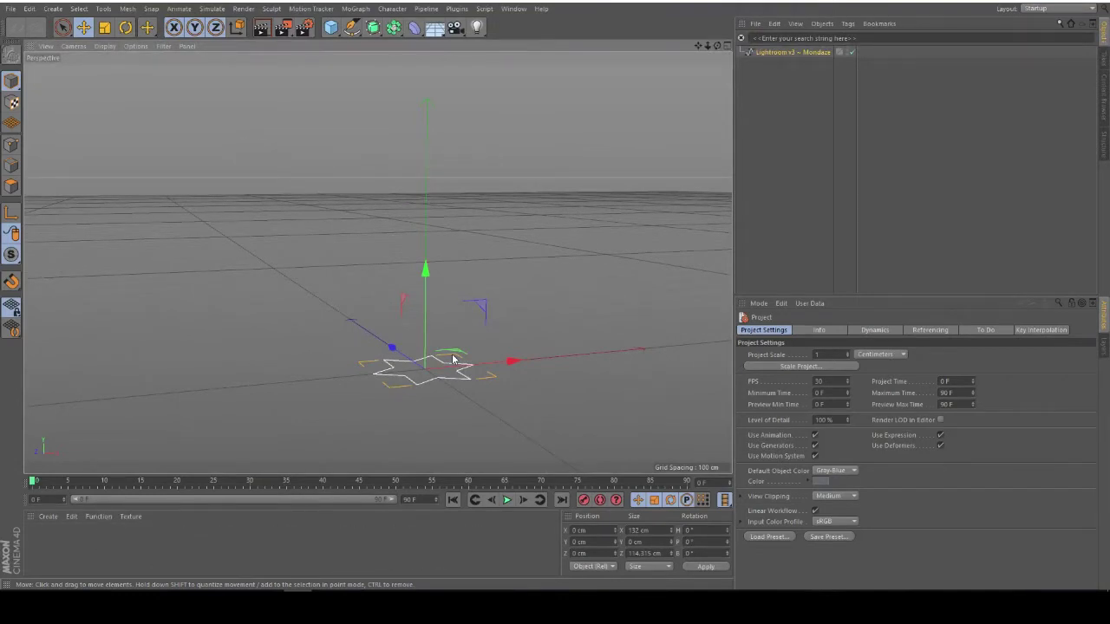
{"action": "mouse_move", "coordinate": [436, 376]}
{"action": "left_mouse_down", "text": "alt"}
{"action": "mouse_move", "coordinate": [387, 374]}
{"action": "mouse_move", "coordinate": [440, 375]}
{"action": "left_mouse_up", "text": "alt"}
{"action": "left_click", "coordinate": [514, 9]}
{"action": "left_click", "coordinate": [545, 65]}
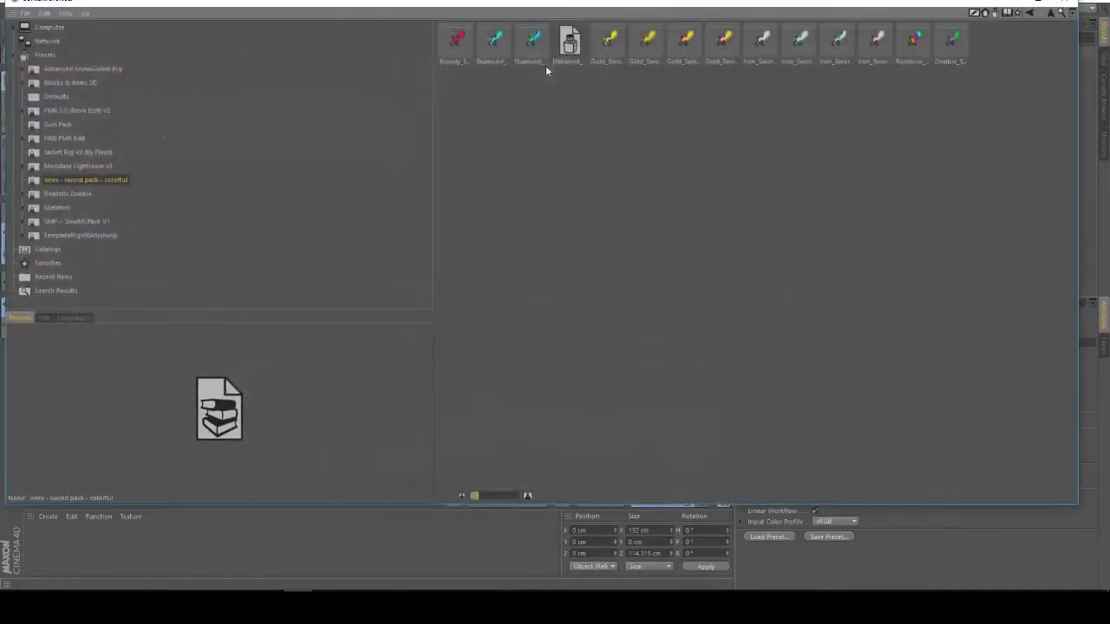
{"action": "left_click", "coordinate": [70, 111]}
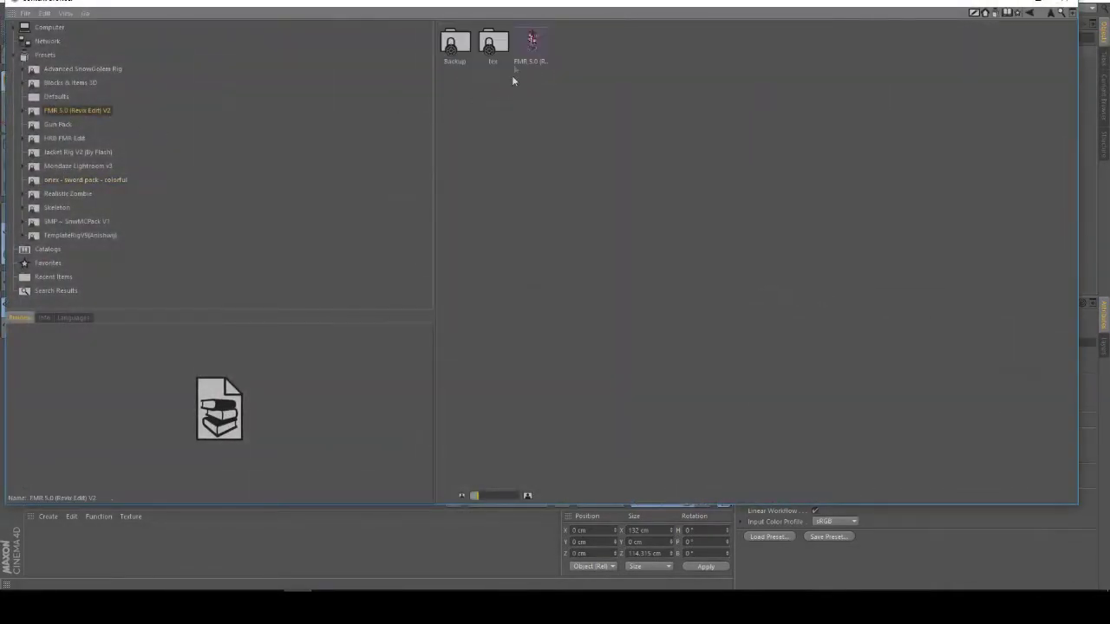
{"action": "double_click", "coordinate": [531, 40]}
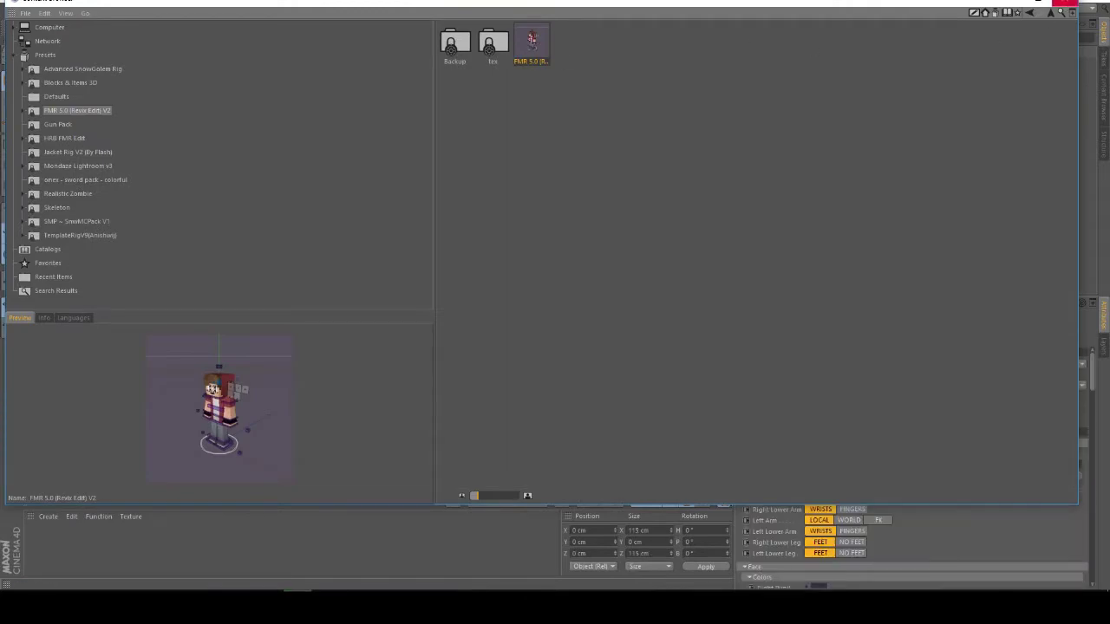
{"action": "left_click", "coordinate": [1064, 6]}
Examine the character rig's head, torso and limb controllers from the front
{"action": "scroll", "coordinate": [441, 275], "scroll_direction": "up", "scroll_amount": 5}
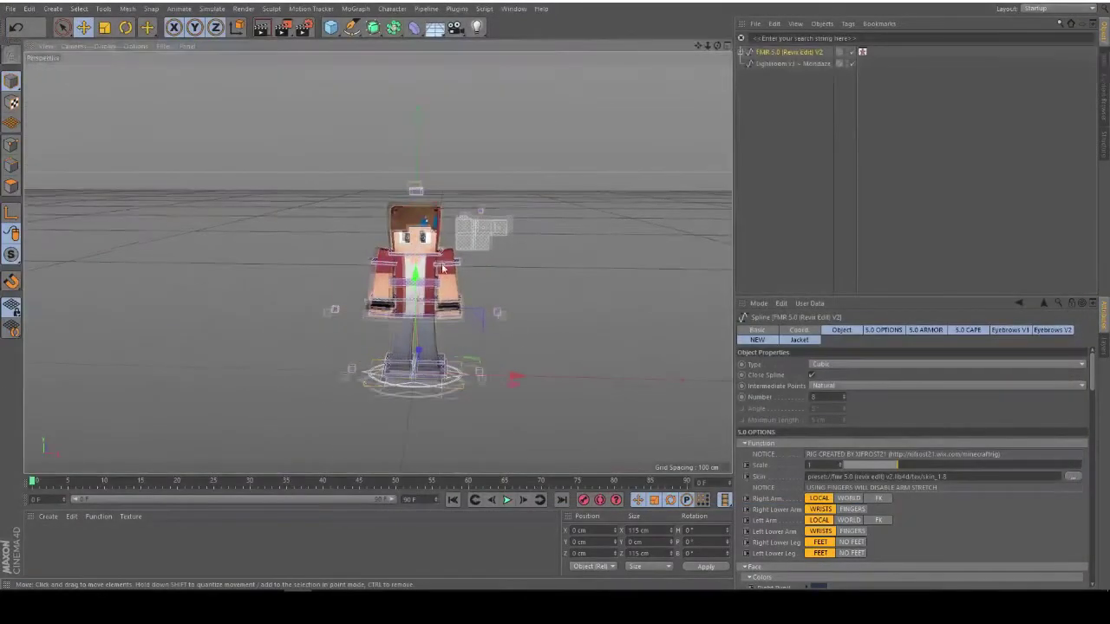
{"action": "middle_click_drag", "start_coordinate": [440, 275], "coordinate": [429, 145], "text": "alt"}
{"action": "mouse_move", "coordinate": [378, 263]}
{"action": "left_mouse_down", "text": "alt"}
{"action": "mouse_move", "coordinate": [486, 268]}
{"action": "mouse_move", "coordinate": [377, 262]}
{"action": "left_mouse_up", "text": "alt"}
{"action": "middle_click_drag", "start_coordinate": [377, 263], "coordinate": [465, 329], "text": "alt"}
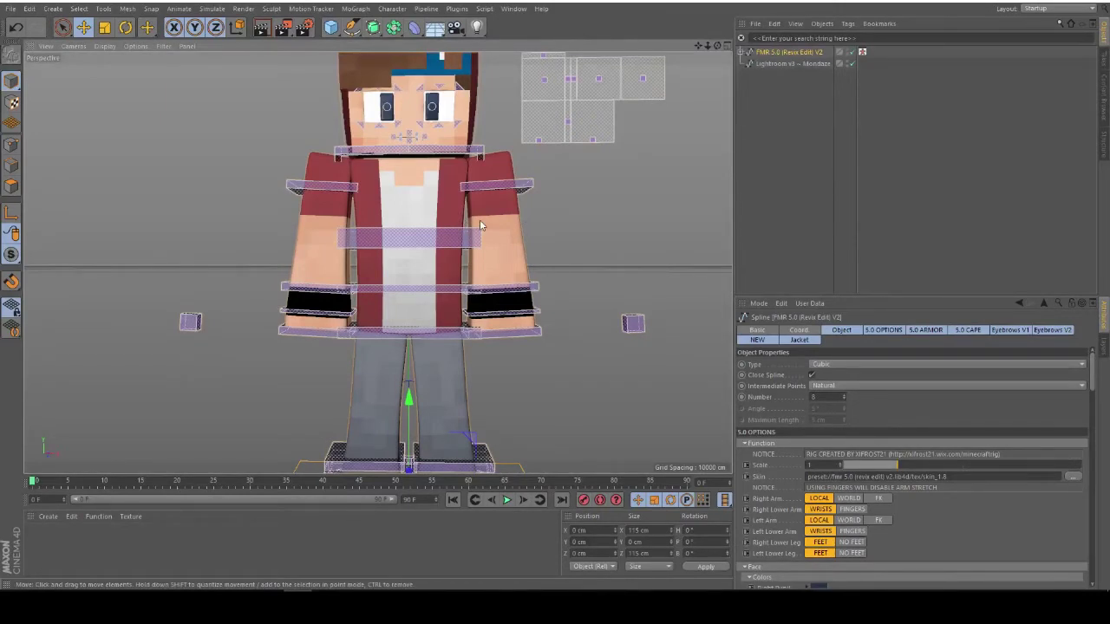
{"action": "middle_click_drag", "start_coordinate": [479, 185], "coordinate": [491, 245], "text": "alt"}
{"action": "left_click_drag", "start_coordinate": [491, 244], "coordinate": [471, 246], "text": "alt"}
{"action": "middle_click_drag", "start_coordinate": [499, 231], "coordinate": [495, 287], "text": "alt"}
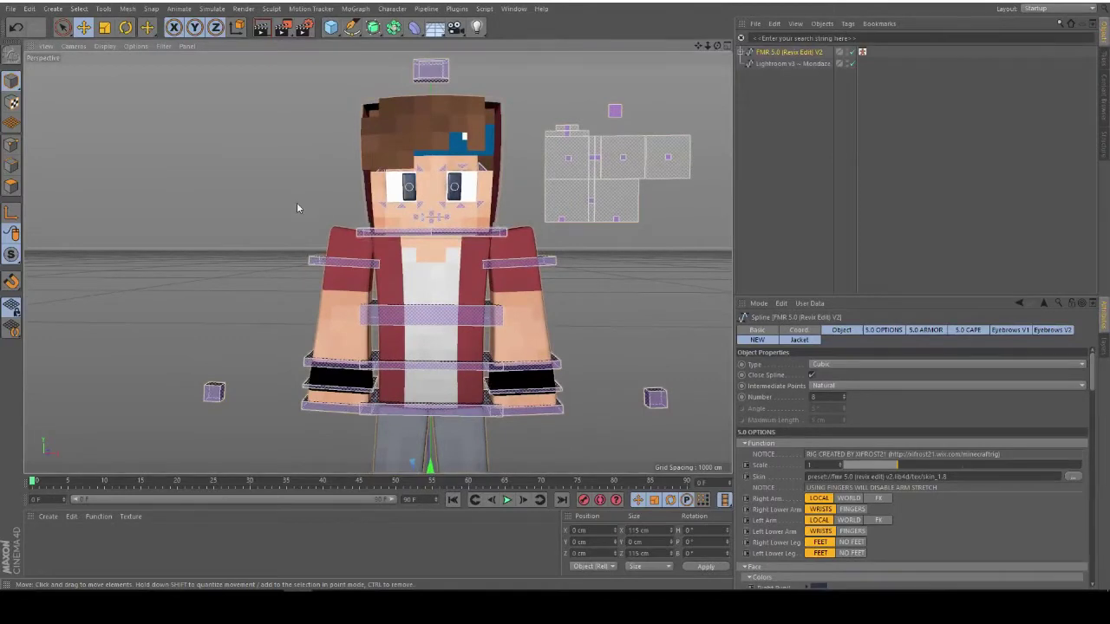
{"action": "middle_click_drag", "start_coordinate": [411, 243], "coordinate": [312, 219], "text": "alt"}
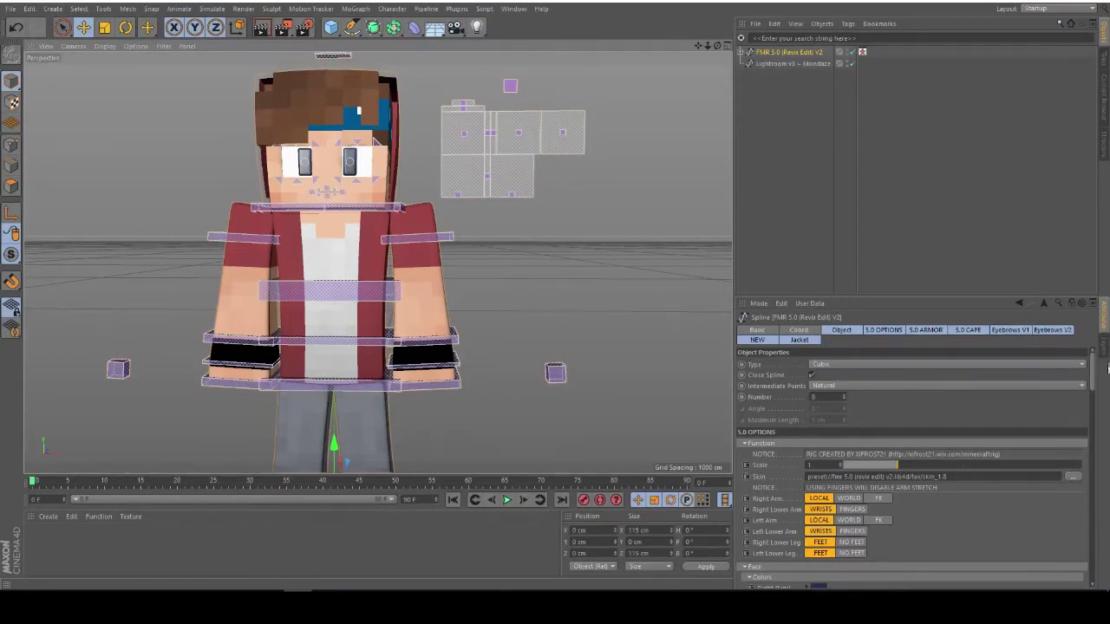
{"action": "left_click", "coordinate": [1104, 347]}
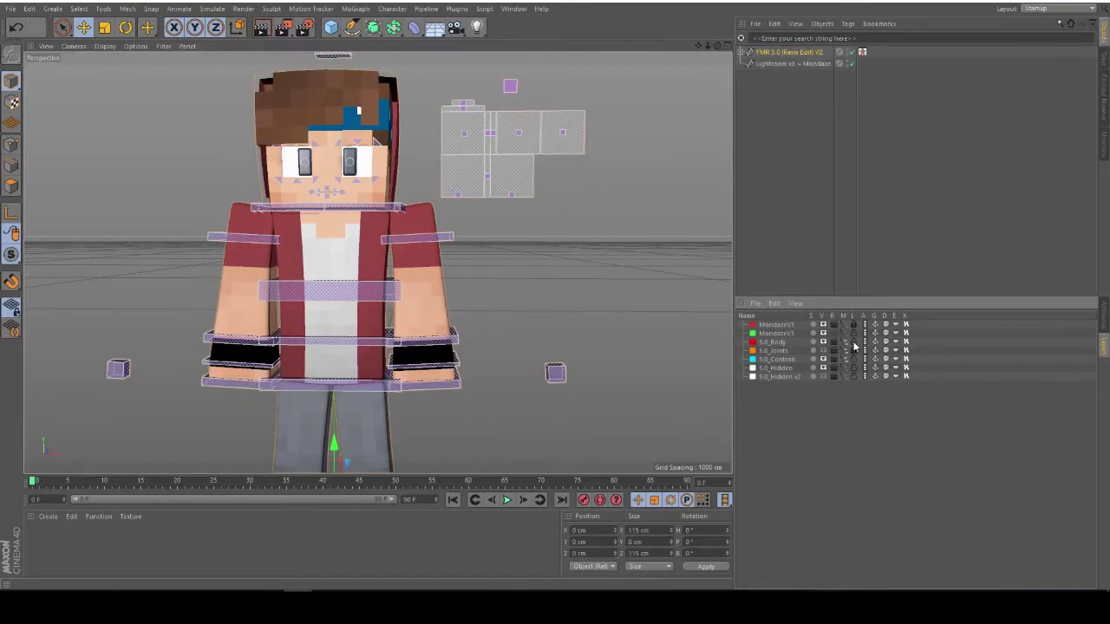
{"action": "left_click", "coordinate": [1106, 319]}
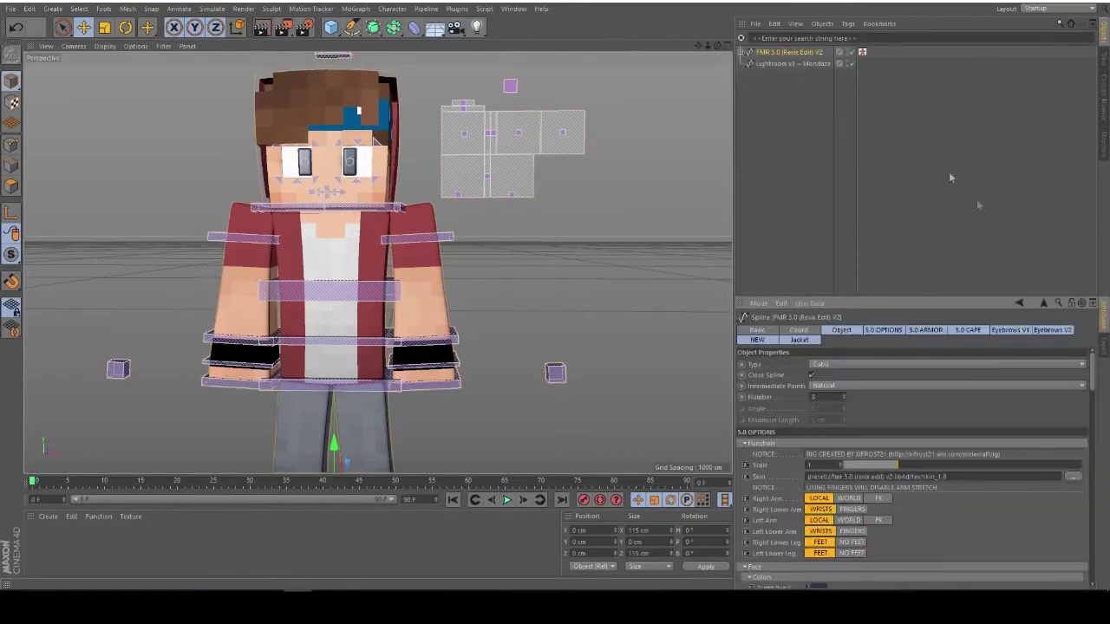
{"action": "left_click", "coordinate": [743, 53]}
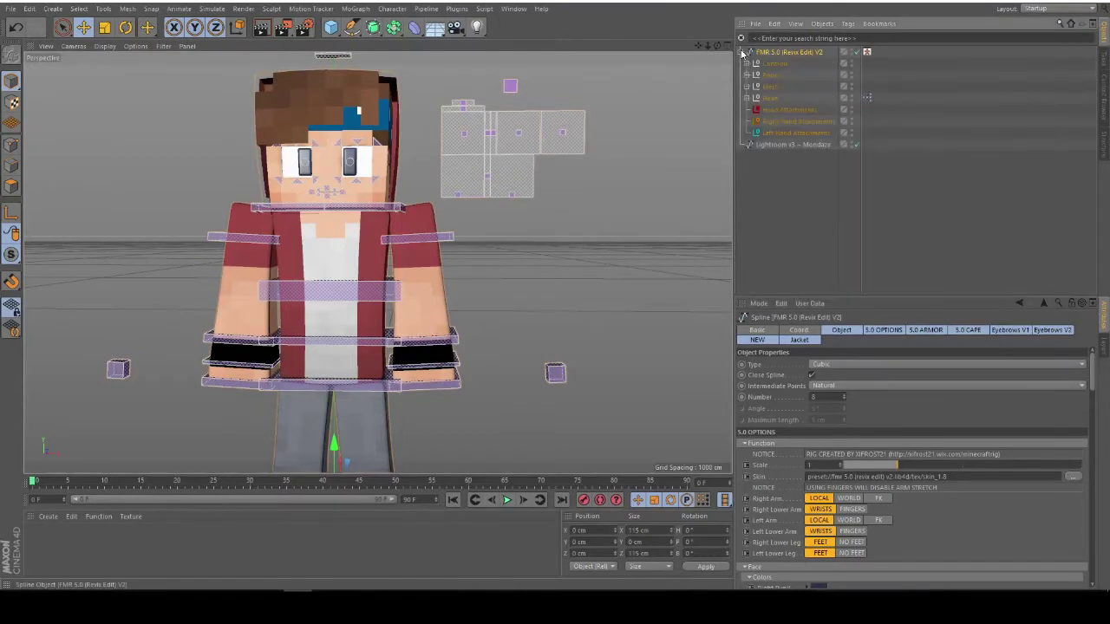
{"action": "left_click", "coordinate": [747, 99]}
{"action": "left_click", "coordinate": [783, 134]}
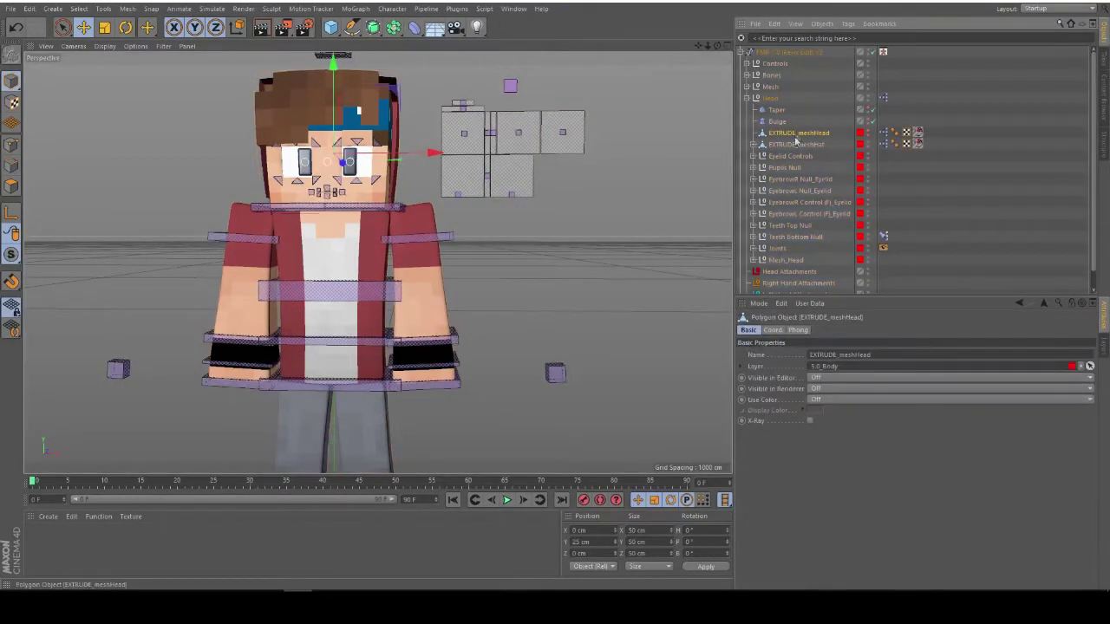
{"action": "left_click", "coordinate": [747, 99]}
{"action": "left_click", "coordinate": [743, 53]}
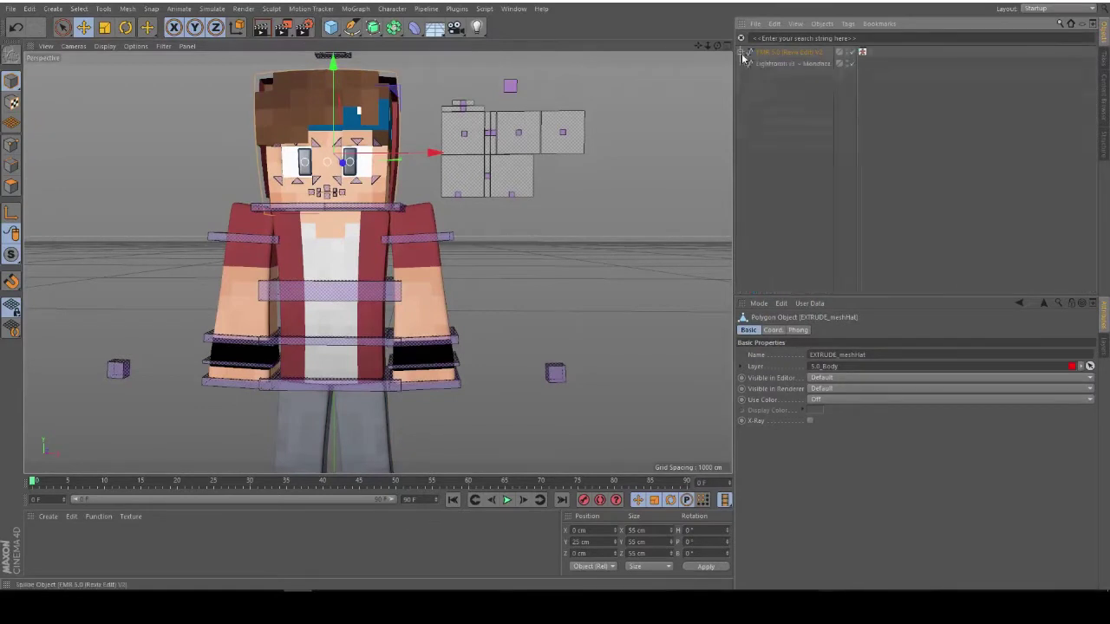
{"action": "left_click", "coordinate": [743, 52]}
{"action": "left_click", "coordinate": [743, 53]}
{"action": "left_click", "coordinate": [743, 53]}
{"action": "left_click", "coordinate": [743, 53]}
Expand the rig's hierarchy down to its Head group and inspect the EXTRUDE_meshHead and EXTRUDE_meshHat objects
{"action": "left_click", "coordinate": [743, 53]}
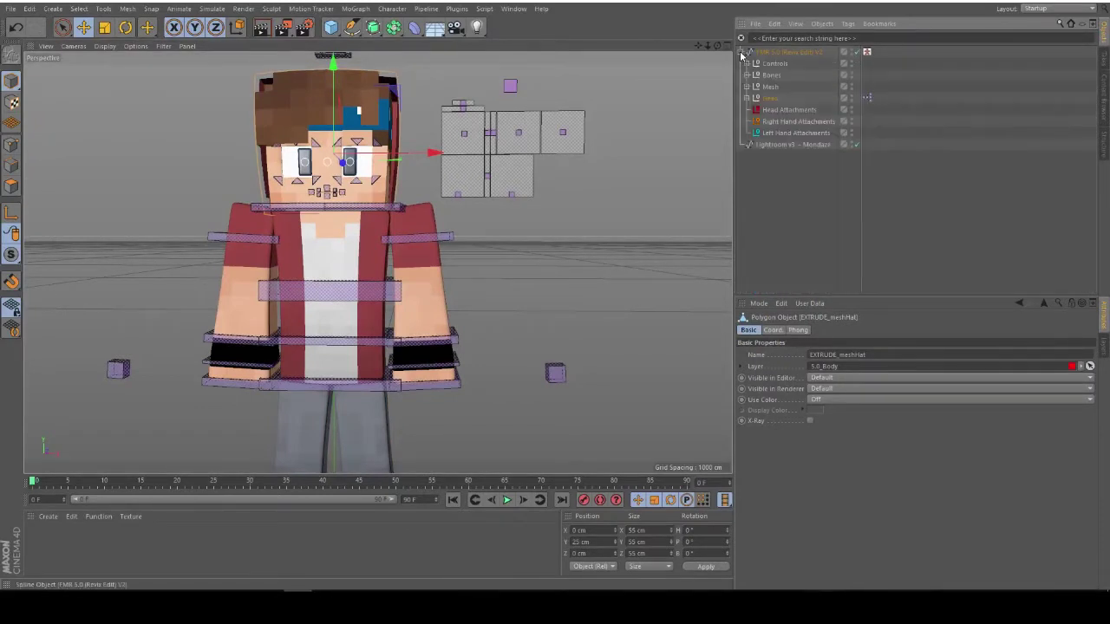
{"action": "left_click", "coordinate": [747, 98]}
{"action": "left_click", "coordinate": [799, 133]}
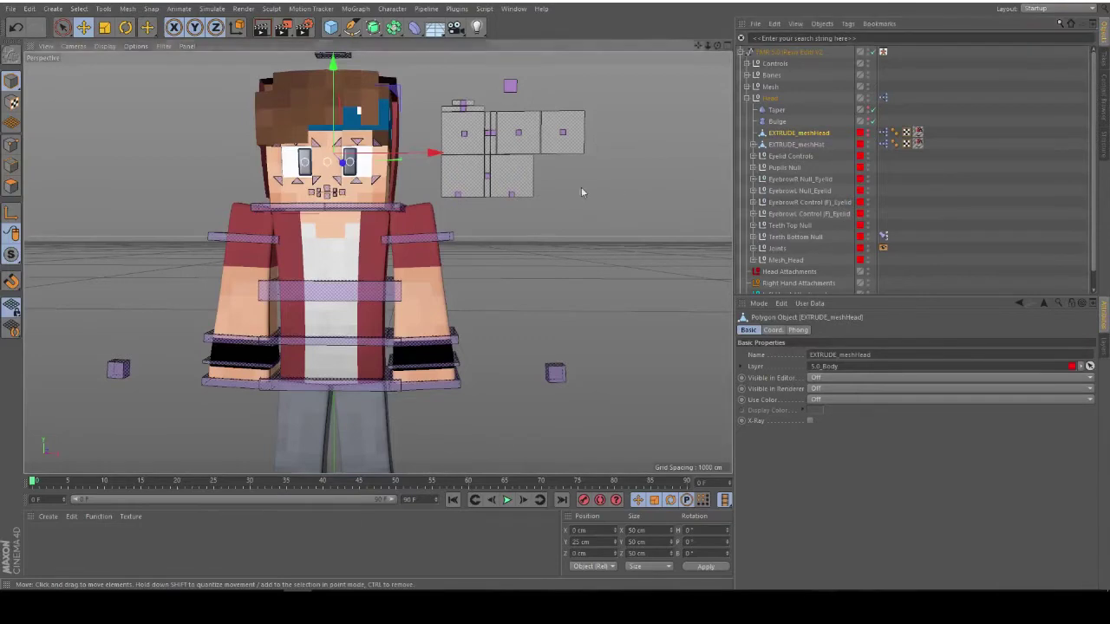
{"action": "middle_click_drag", "start_coordinate": [582, 190], "coordinate": [659, 253], "text": "alt"}
{"action": "scroll", "coordinate": [482, 249], "scroll_direction": "up", "scroll_amount": 5}
{"action": "middle_click_drag", "start_coordinate": [472, 246], "coordinate": [615, 295], "text": "alt"}
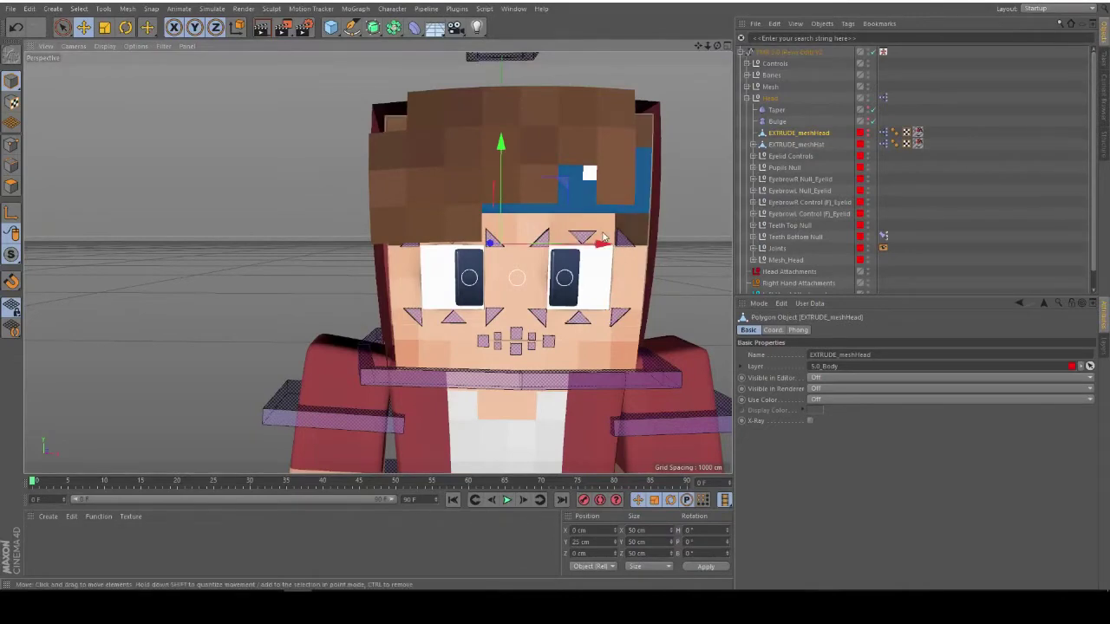
{"action": "left_click", "coordinate": [781, 147]}
{"action": "scroll", "coordinate": [580, 195], "scroll_direction": "down", "scroll_amount": 7}
{"action": "middle_click_drag", "start_coordinate": [578, 213], "coordinate": [506, 182], "text": "alt"}
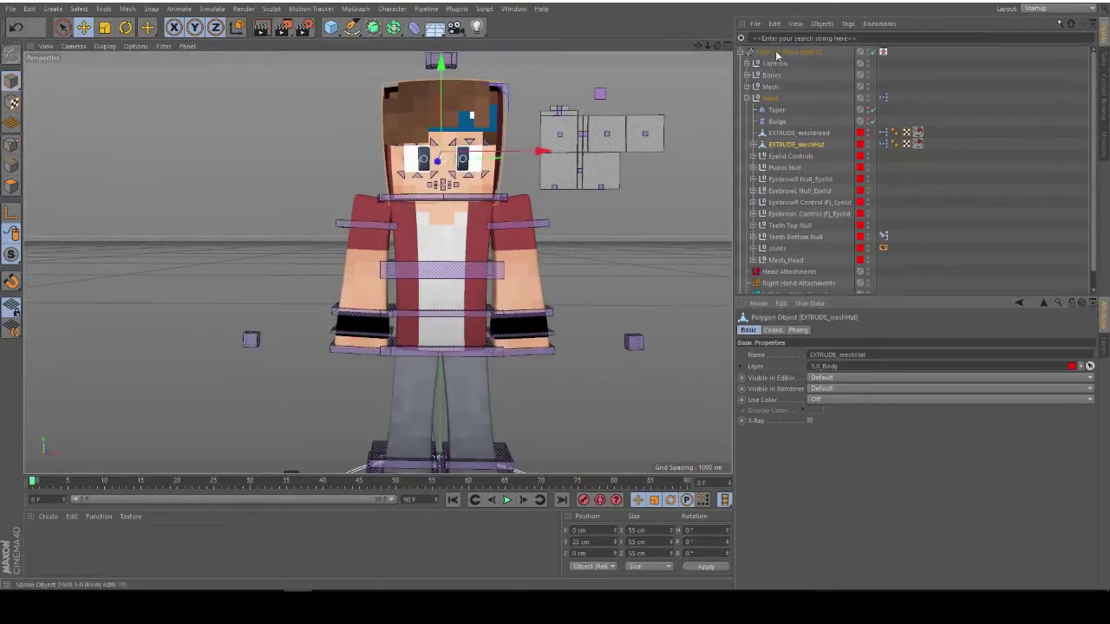
Assign the Amayou image from the Skins folder on the Data (P:) drive as the rig's skin
{"action": "left_click", "coordinate": [777, 55]}
{"action": "middle_click_drag", "start_coordinate": [562, 295], "coordinate": [511, 247], "text": "alt"}
{"action": "left_click", "coordinate": [1073, 476]}
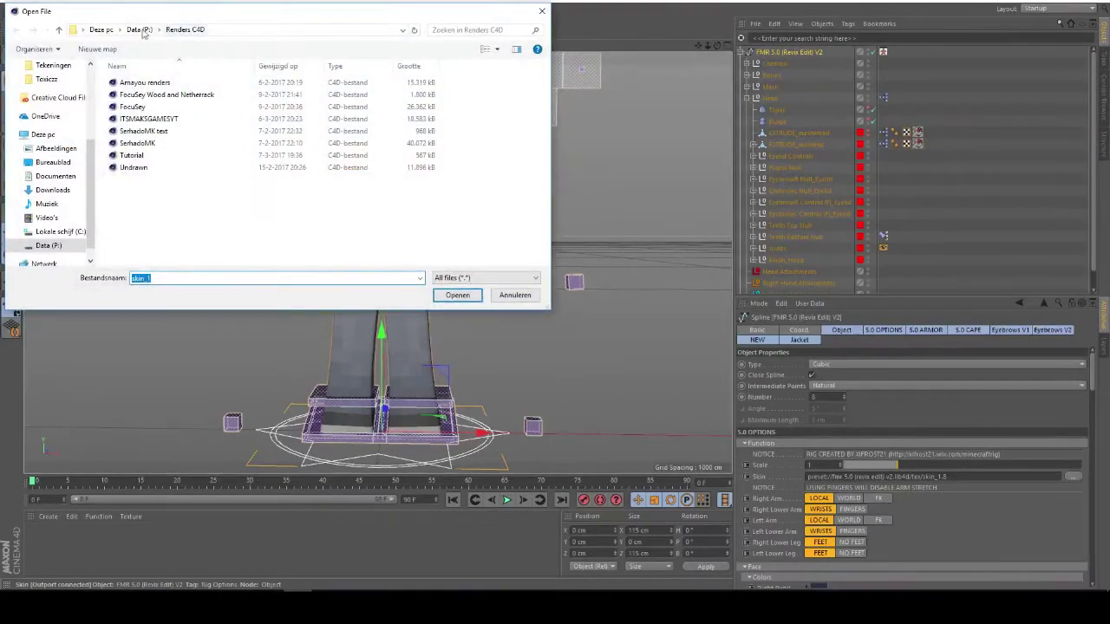
{"action": "left_click", "coordinate": [141, 29]}
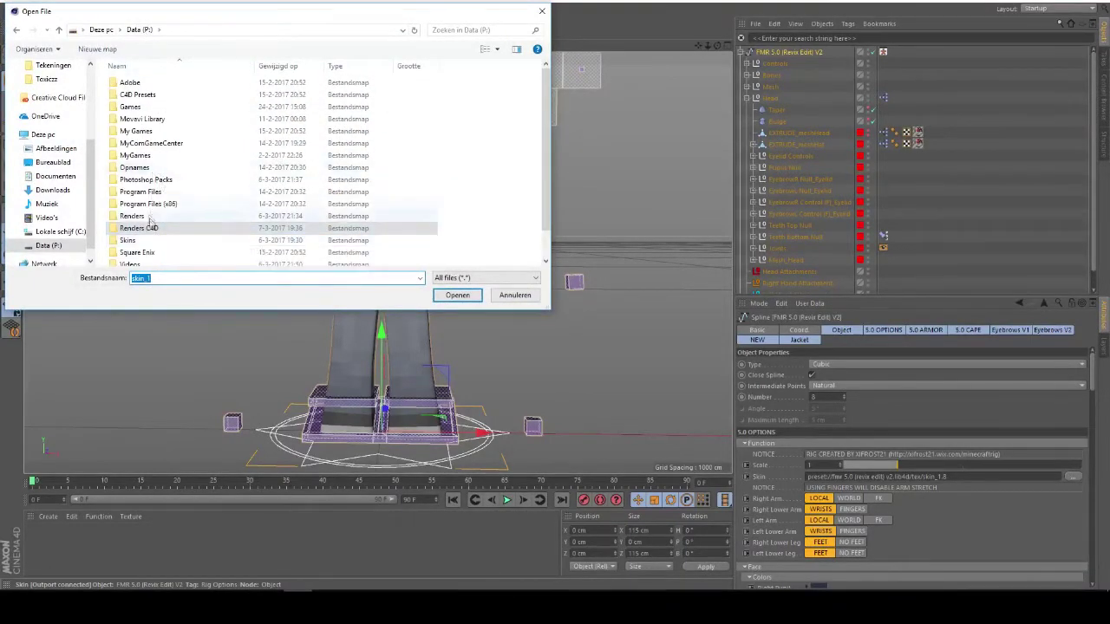
{"action": "double_click", "coordinate": [127, 241]}
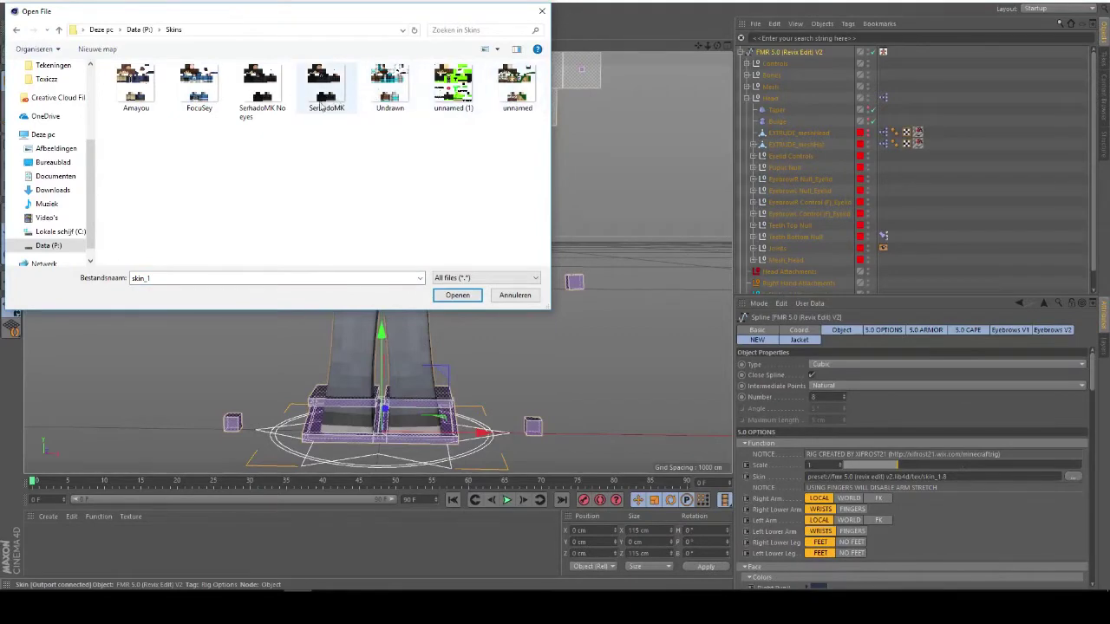
{"action": "double_click", "coordinate": [146, 97]}
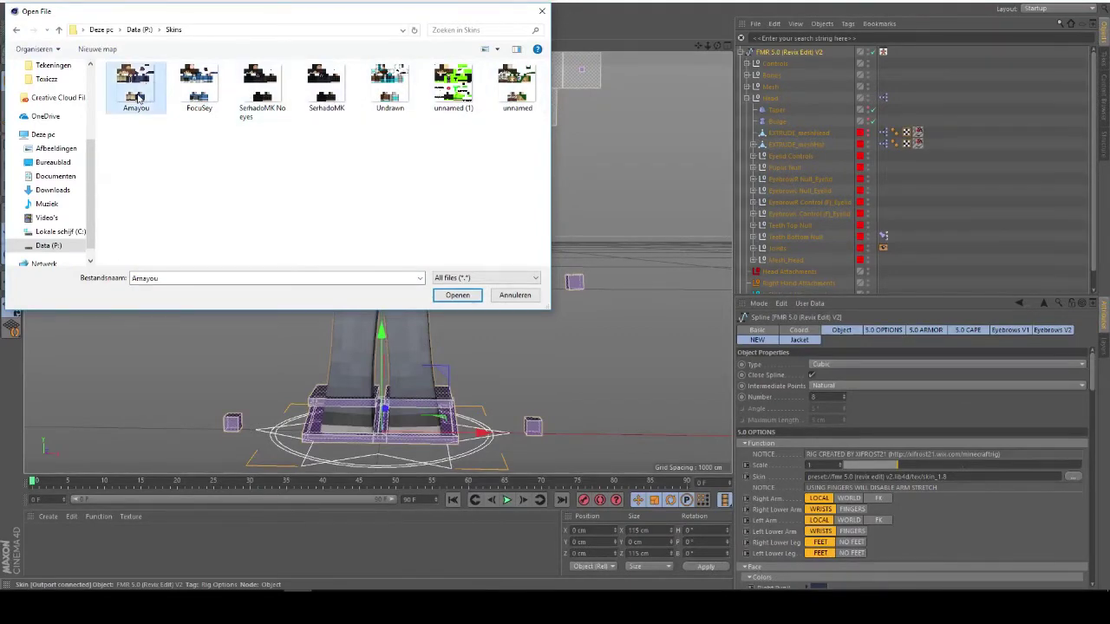
Make EXTRUDE_meshHead visible in the editor and move it beside the character to about 112 cm in X
{"action": "scroll", "coordinate": [581, 290], "scroll_direction": "up", "scroll_amount": 5}
{"action": "middle_click_drag", "start_coordinate": [581, 290], "coordinate": [414, 278], "text": "alt"}
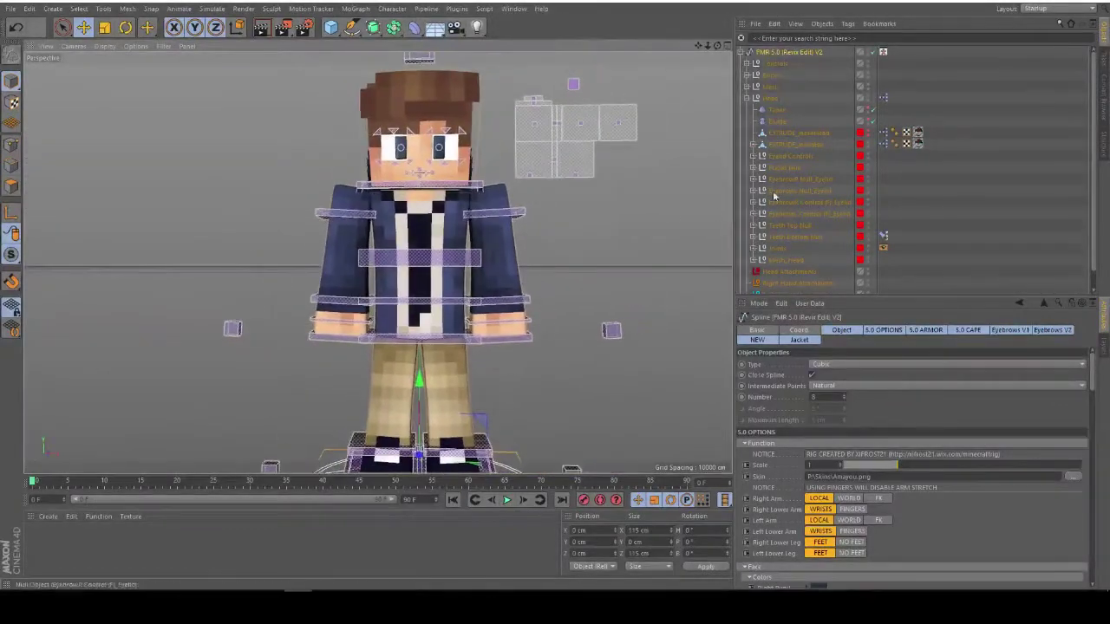
{"action": "left_click", "coordinate": [780, 133]}
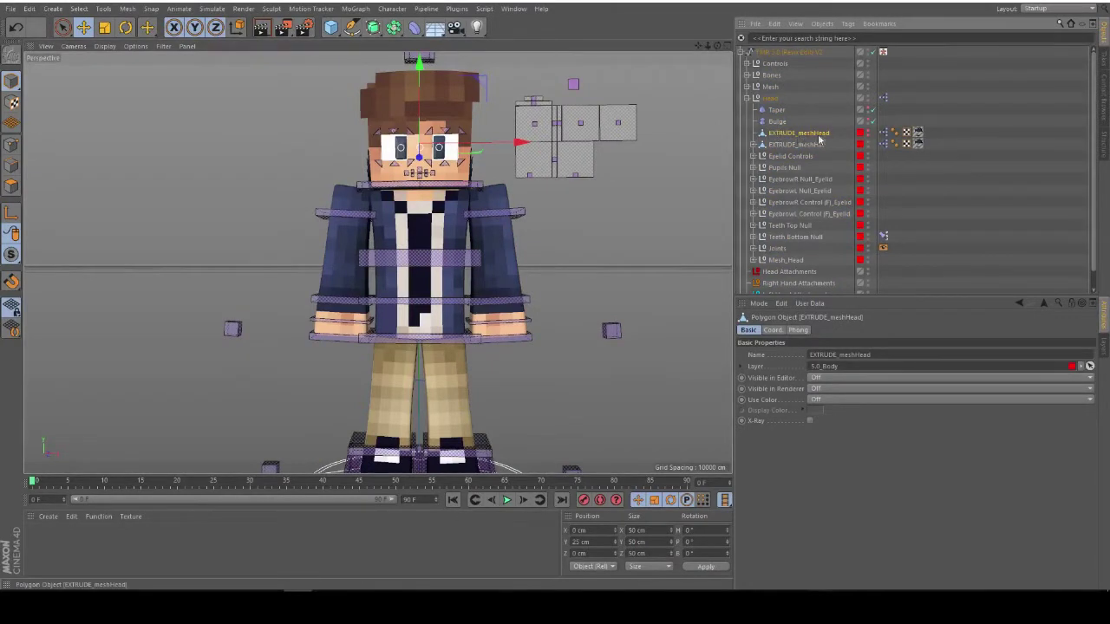
{"action": "left_click", "coordinate": [868, 132]}
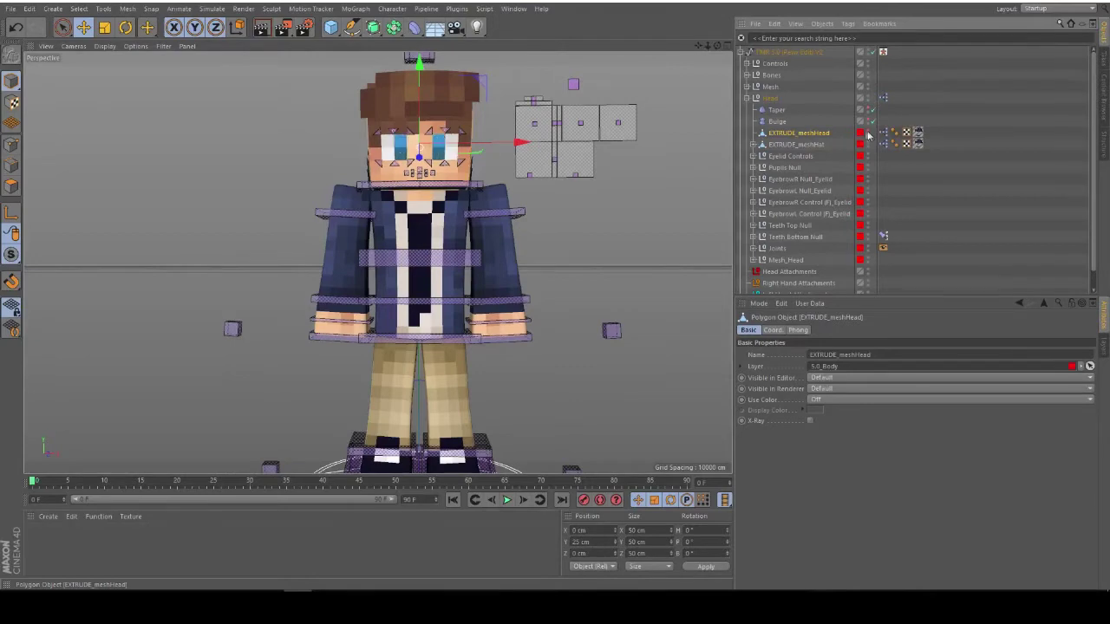
{"action": "left_click_drag", "start_coordinate": [520, 144], "coordinate": [298, 151]}
{"action": "middle_click_drag", "start_coordinate": [298, 151], "coordinate": [470, 206], "text": "alt"}
{"action": "mouse_move", "coordinate": [469, 208]}
{"action": "left_mouse_down", "text": "alt"}
{"action": "mouse_move", "coordinate": [512, 213]}
{"action": "mouse_move", "coordinate": [477, 242]}
{"action": "mouse_move", "coordinate": [465, 227]}
{"action": "left_mouse_up", "text": "alt"}
{"action": "middle_click_drag", "start_coordinate": [499, 211], "coordinate": [351, 185], "text": "alt"}
{"action": "left_click_drag", "start_coordinate": [323, 189], "coordinate": [789, 195]}
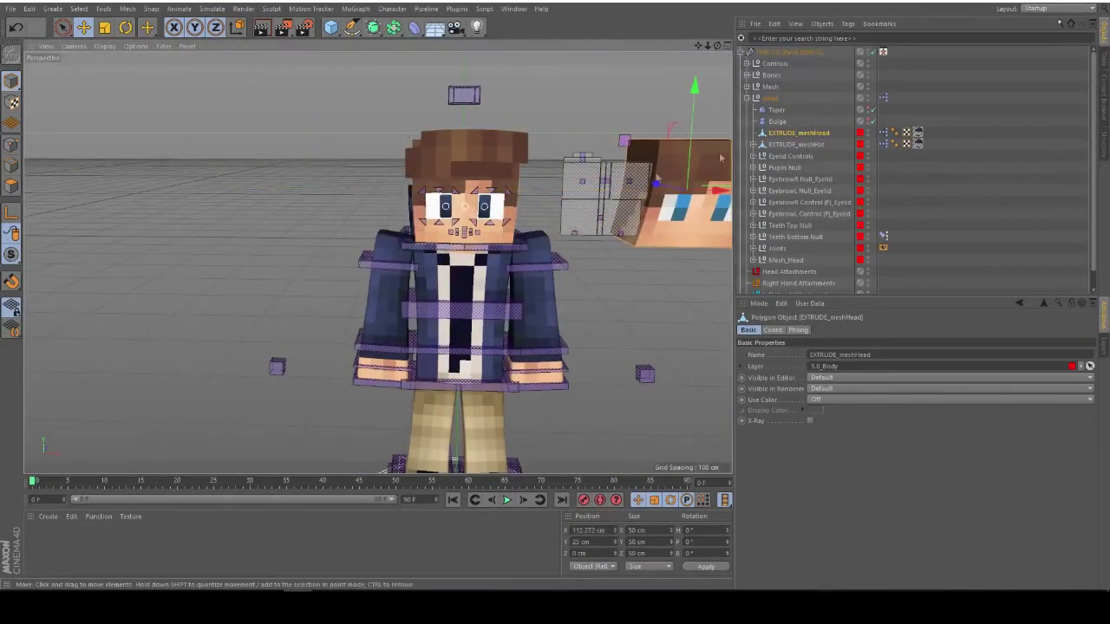
Move EXTRUDE_meshHat off the character's head to about -167 cm in X
{"action": "left_click", "coordinate": [779, 144]}
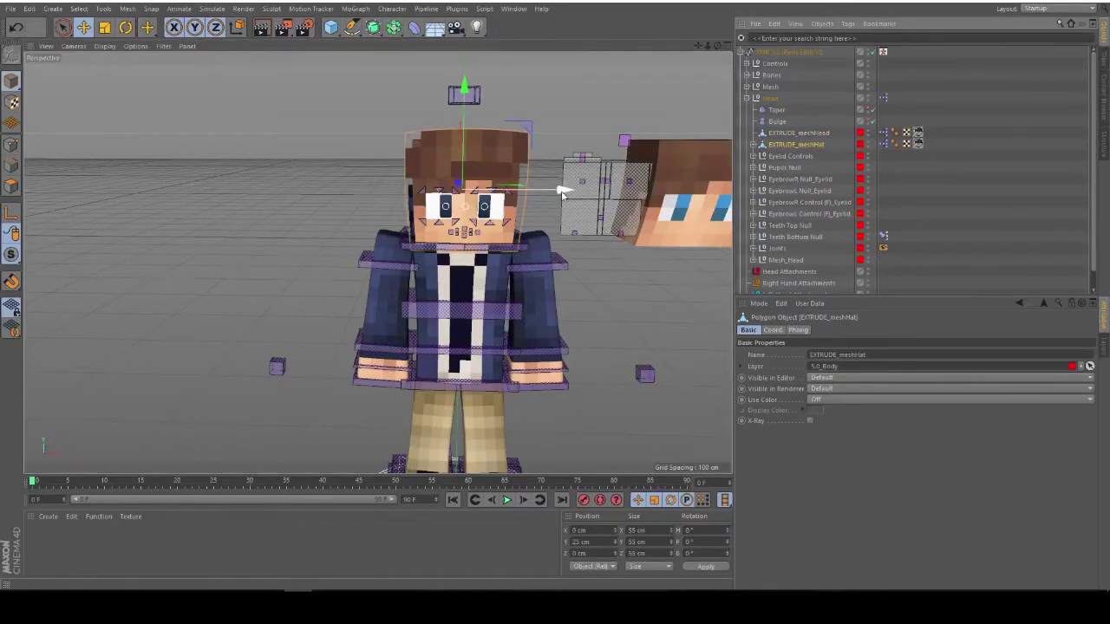
{"action": "left_click_drag", "start_coordinate": [562, 192], "coordinate": [250, 189]}
{"action": "middle_click_drag", "start_coordinate": [331, 219], "coordinate": [598, 239], "text": "alt"}
{"action": "scroll", "coordinate": [439, 262], "scroll_direction": "up", "scroll_amount": 5}
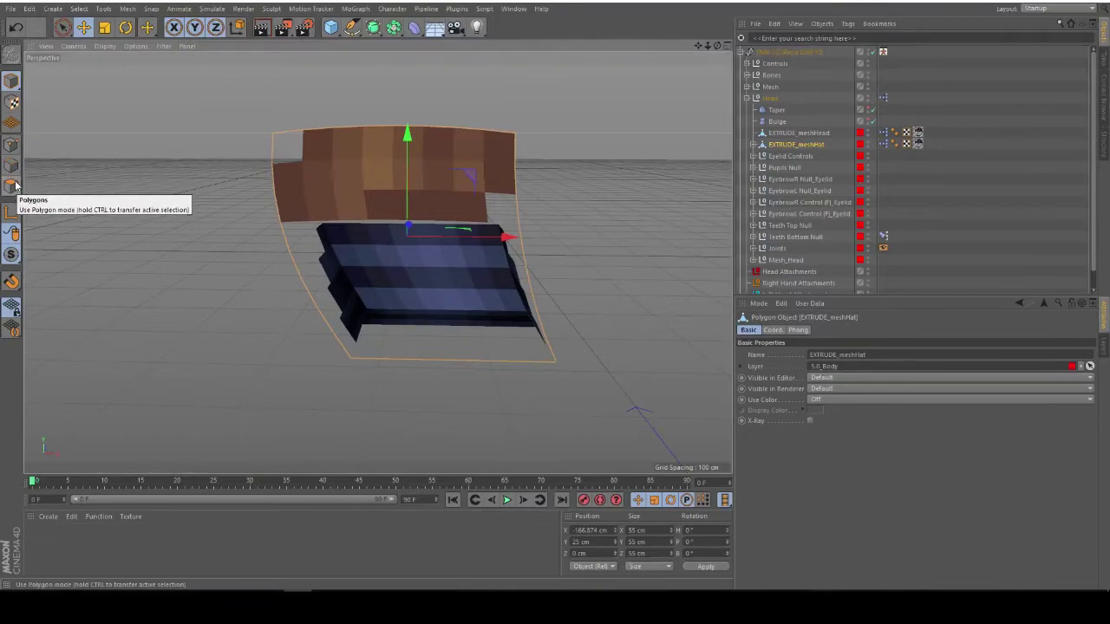
Switch EXTRUDE_meshHat to polygon mode and select the brown hair polygons on its front and top with Live Selection
{"action": "left_click", "coordinate": [12, 186]}
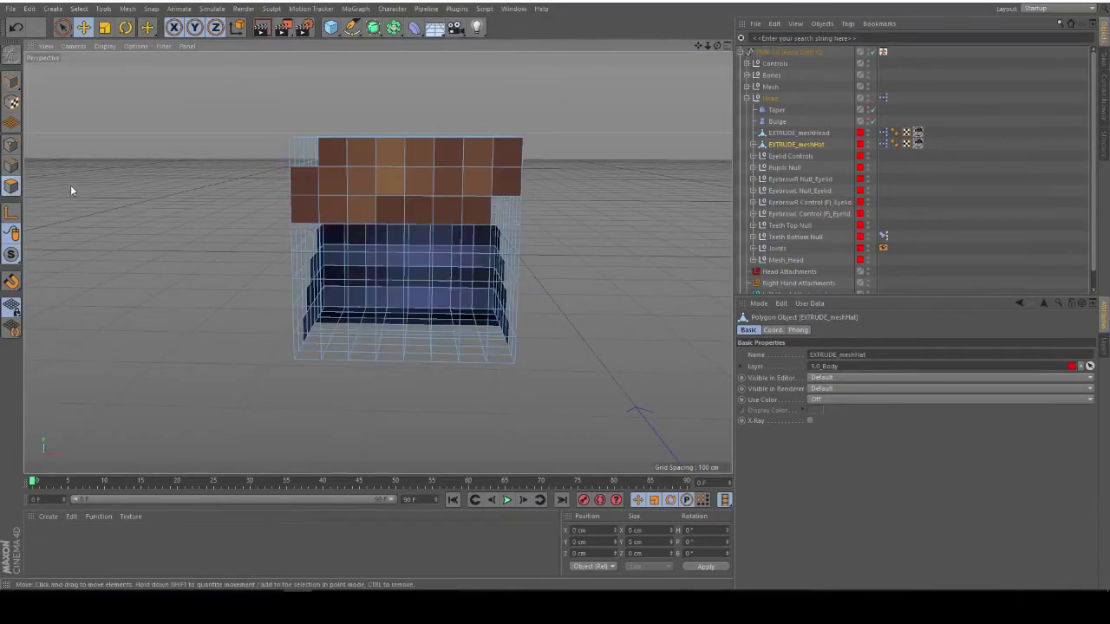
{"action": "scroll", "coordinate": [72, 190], "scroll_direction": "up", "scroll_amount": 4}
{"action": "left_click_drag", "start_coordinate": [82, 208], "coordinate": [314, 285], "text": "alt"}
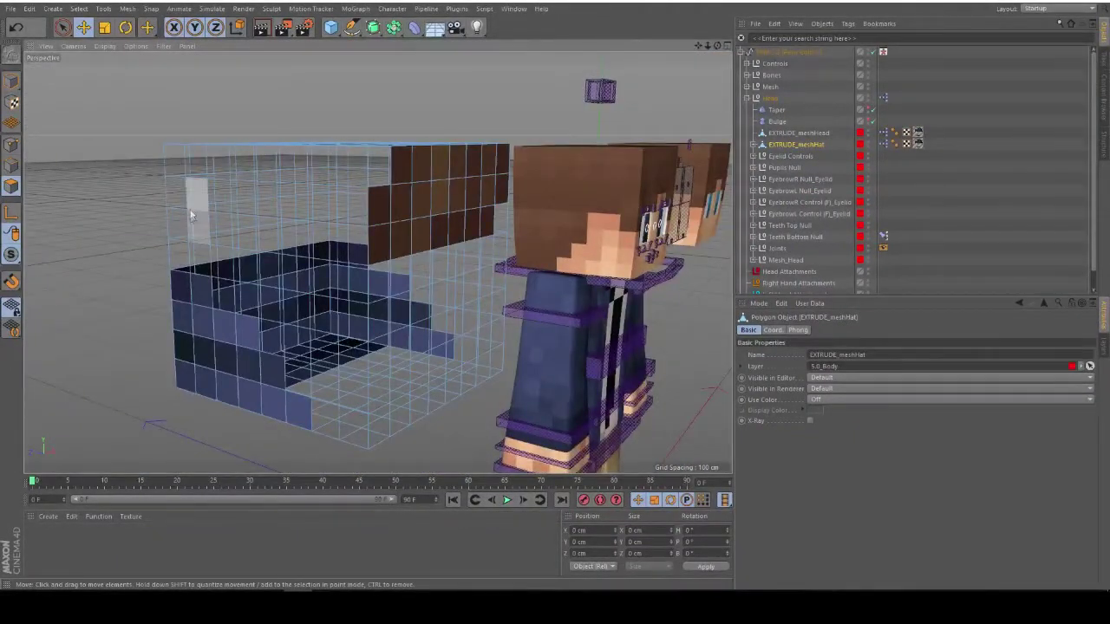
{"action": "left_click_drag", "start_coordinate": [427, 323], "coordinate": [351, 332], "text": "alt"}
{"action": "key", "text": "ctrl+z"}
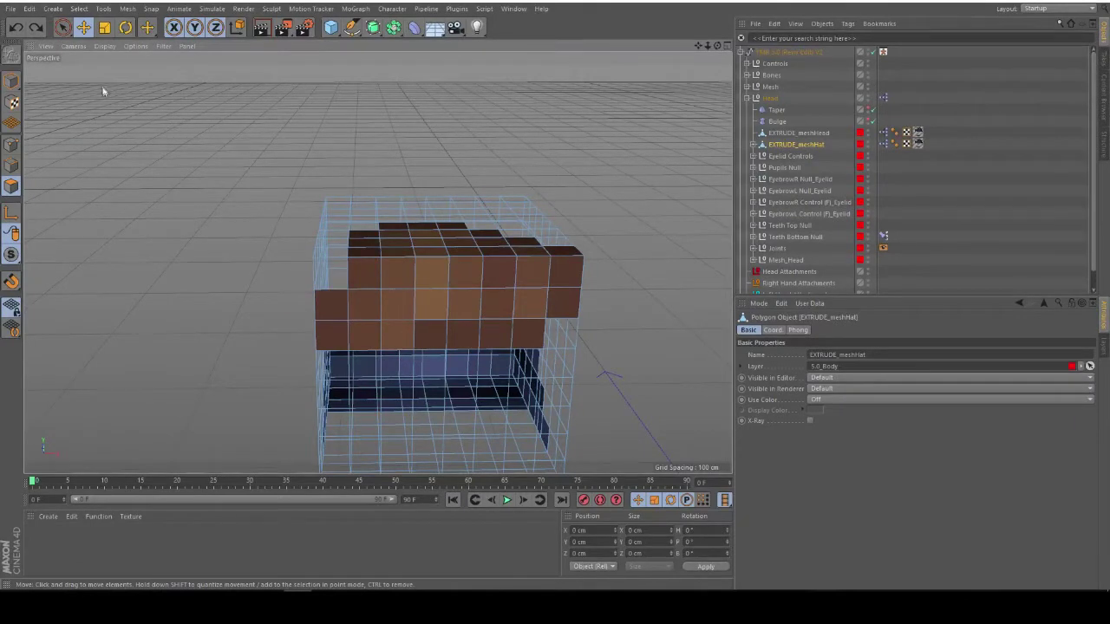
{"action": "left_click", "coordinate": [62, 27]}
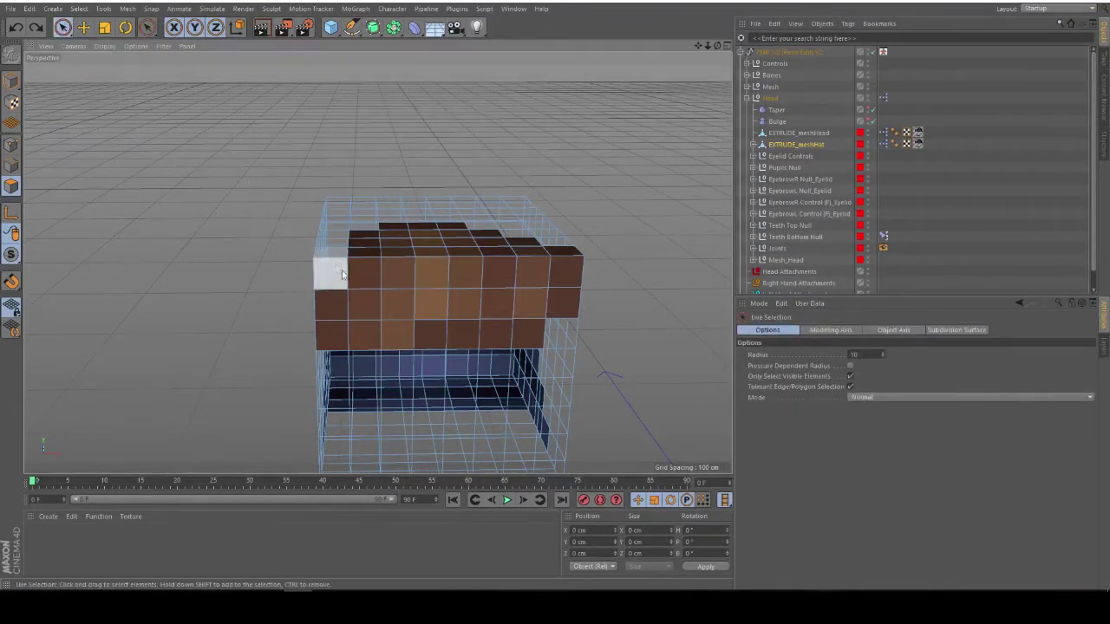
{"action": "mouse_move", "coordinate": [347, 324]}
{"action": "left_mouse_down"}
{"action": "mouse_move", "coordinate": [535, 314]}
{"action": "mouse_move", "coordinate": [538, 276]}
{"action": "mouse_move", "coordinate": [521, 255]}
{"action": "mouse_move", "coordinate": [415, 232]}
{"action": "mouse_move", "coordinate": [369, 250]}
{"action": "mouse_move", "coordinate": [446, 271]}
{"action": "mouse_move", "coordinate": [437, 260]}
{"action": "left_mouse_up"}
{"action": "mouse_move", "coordinate": [312, 307]}
{"action": "left_mouse_down", "text": "alt"}
{"action": "mouse_move", "coordinate": [500, 312]}
{"action": "mouse_move", "coordinate": [610, 298]}
{"action": "mouse_move", "coordinate": [506, 294]}
{"action": "mouse_move", "coordinate": [433, 260]}
{"action": "mouse_move", "coordinate": [389, 204]}
{"action": "mouse_move", "coordinate": [509, 252]}
{"action": "mouse_move", "coordinate": [521, 277]}
{"action": "left_mouse_up", "text": "alt"}
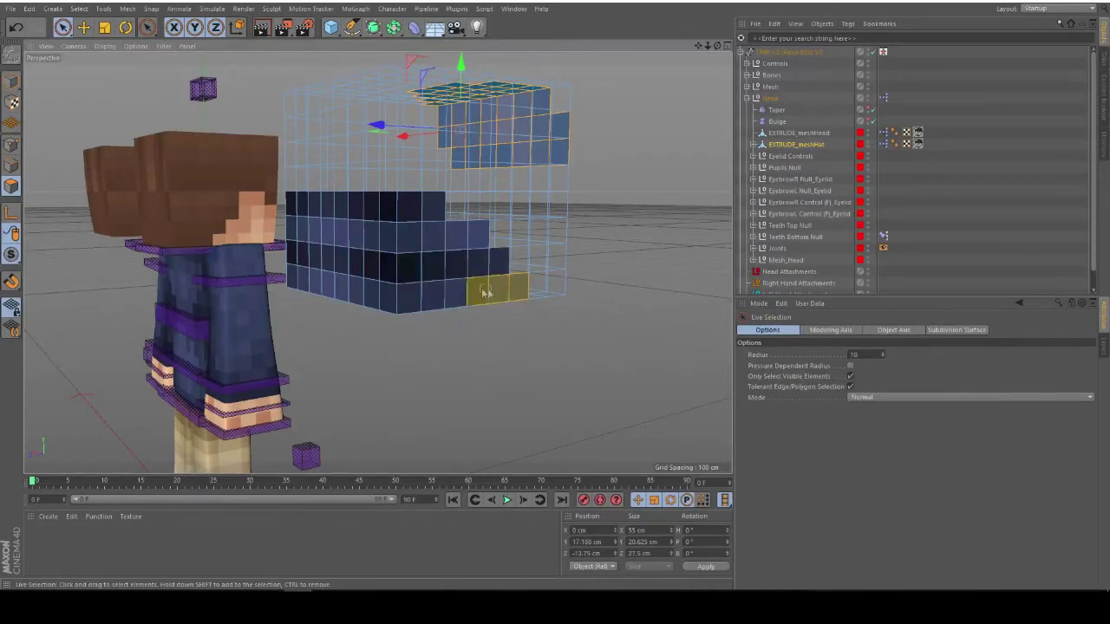
Add the dark blue polygons on both sides and the back of EXTRUDE_meshHat to the selection
{"action": "mouse_move", "coordinate": [484, 274]}
{"action": "left_mouse_down"}
{"action": "mouse_move", "coordinate": [403, 217]}
{"action": "mouse_move", "coordinate": [299, 221]}
{"action": "left_mouse_up"}
{"action": "mouse_move", "coordinate": [311, 274]}
{"action": "left_mouse_down"}
{"action": "mouse_move", "coordinate": [454, 292]}
{"action": "mouse_move", "coordinate": [414, 284]}
{"action": "left_mouse_up"}
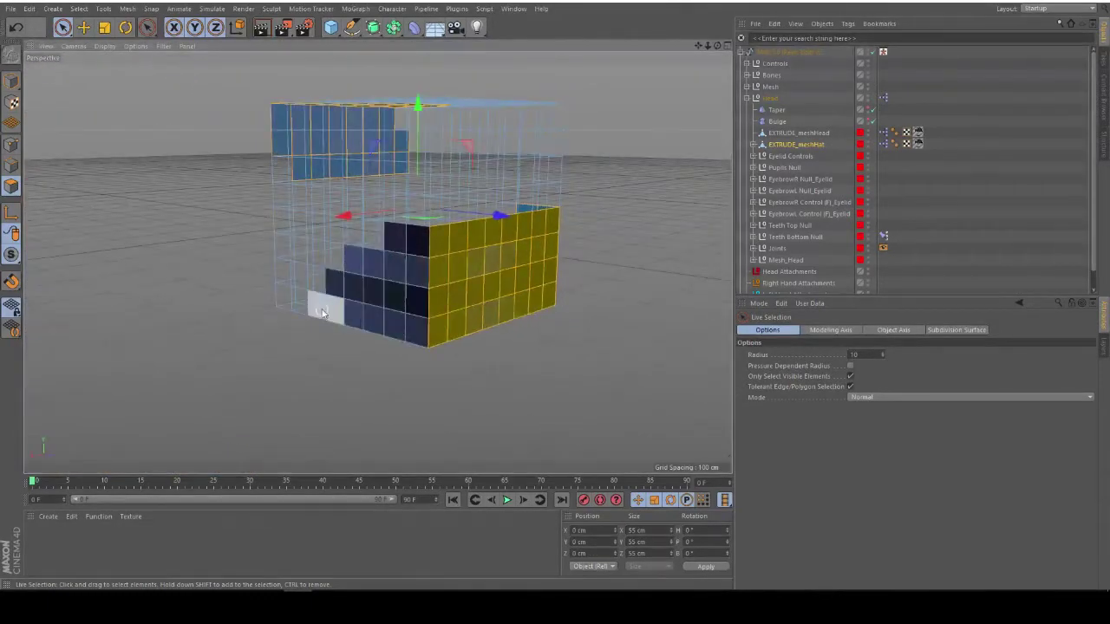
{"action": "left_click_drag", "start_coordinate": [322, 310], "coordinate": [367, 313]}
{"action": "mouse_move", "coordinate": [387, 266]}
{"action": "left_mouse_down"}
{"action": "mouse_move", "coordinate": [408, 280]}
{"action": "mouse_move", "coordinate": [413, 322]}
{"action": "left_mouse_up"}
{"action": "left_click_drag", "start_coordinate": [454, 355], "coordinate": [451, 260], "text": "alt"}
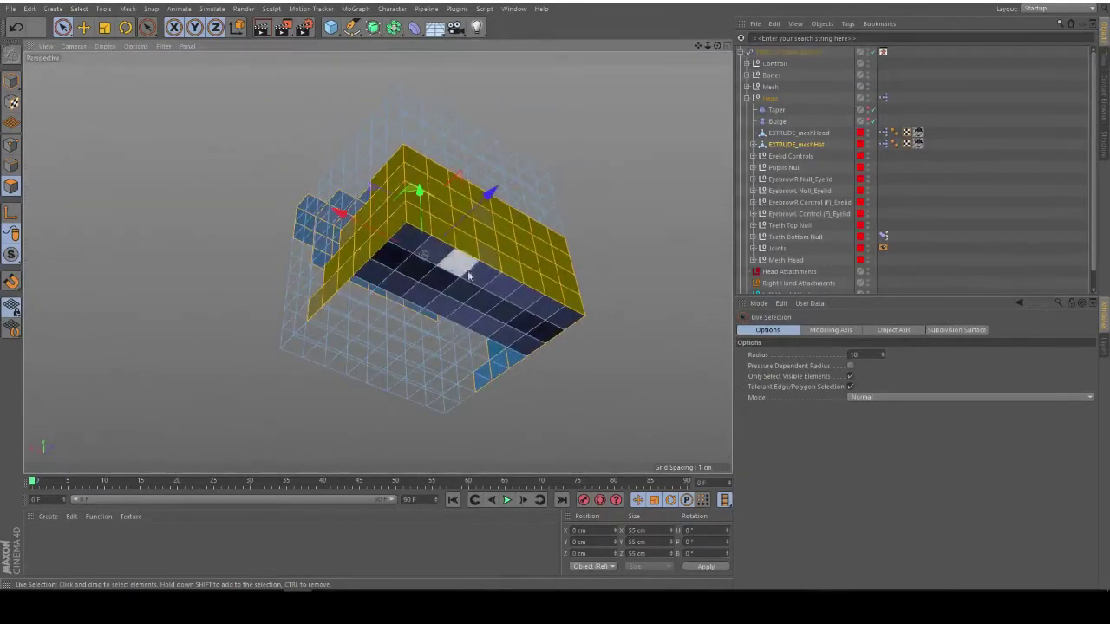
{"action": "left_click_drag", "start_coordinate": [460, 301], "coordinate": [399, 318], "text": "alt"}
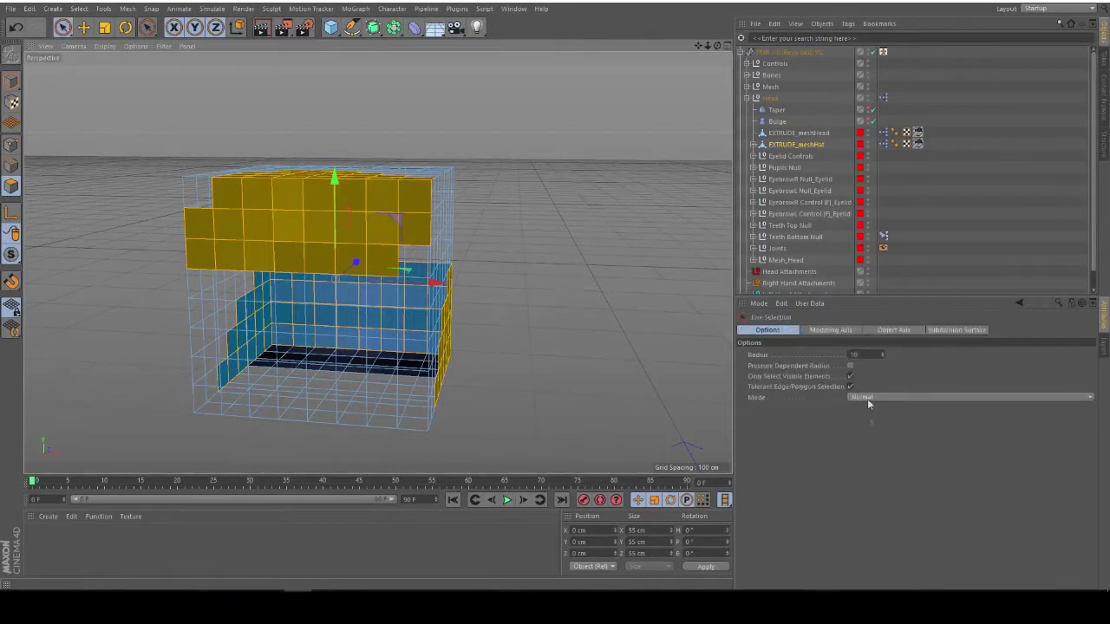
Extrude the selected hat polygons with a maximum angle of 91° and an offset of 1.5 cm
{"action": "key", "text": "d"}
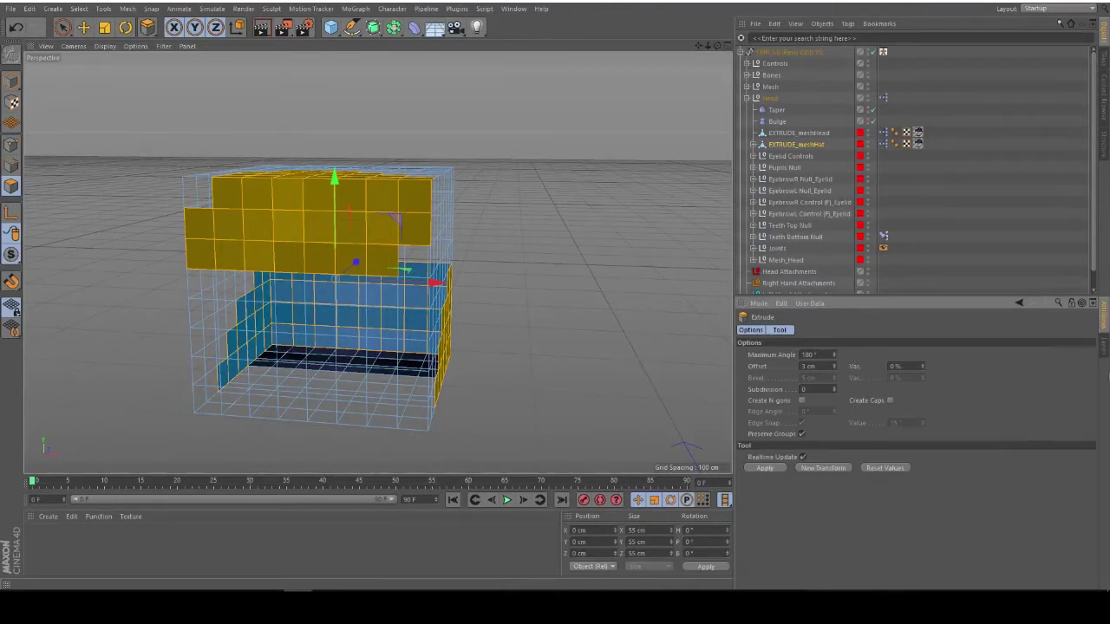
{"action": "left_click", "coordinate": [1106, 355]}
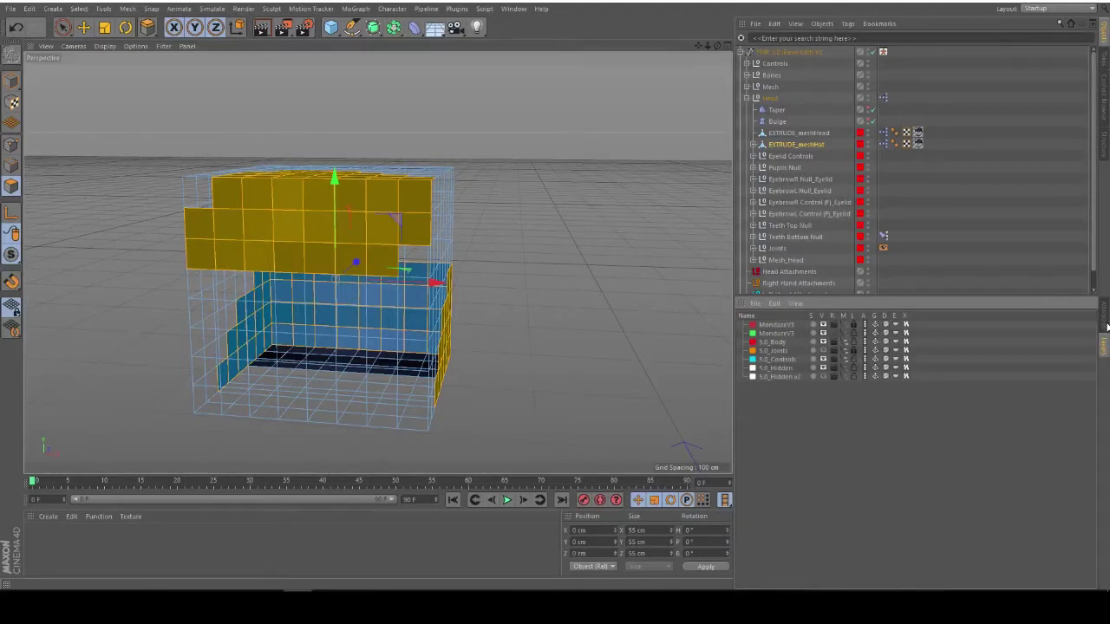
{"action": "left_click", "coordinate": [1106, 326]}
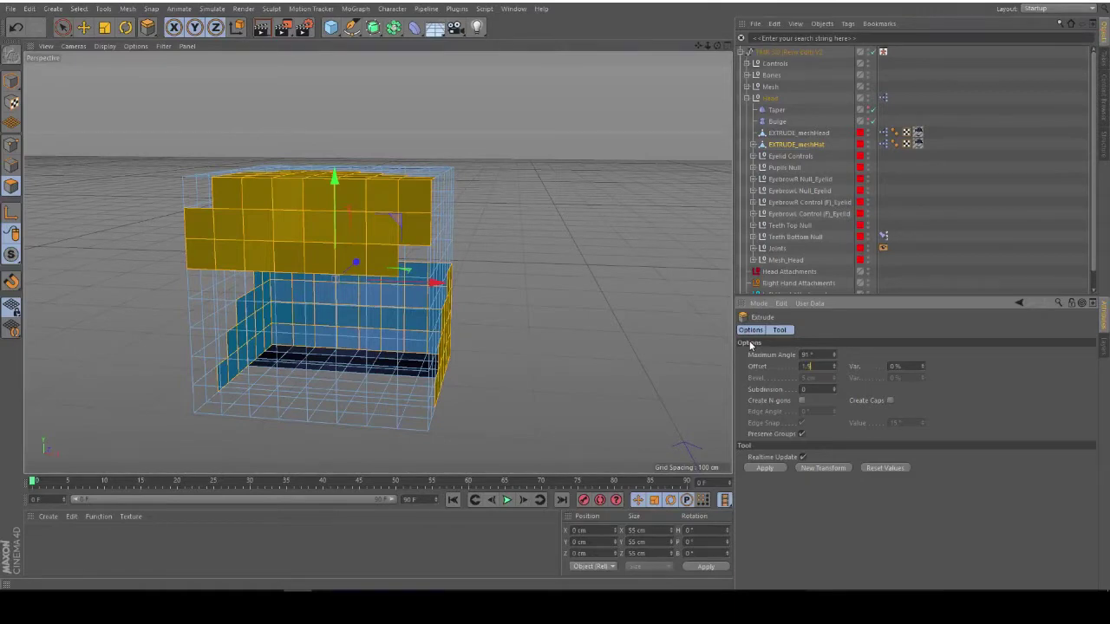
{"action": "left_click_drag", "start_coordinate": [532, 326], "coordinate": [447, 344], "text": "alt"}
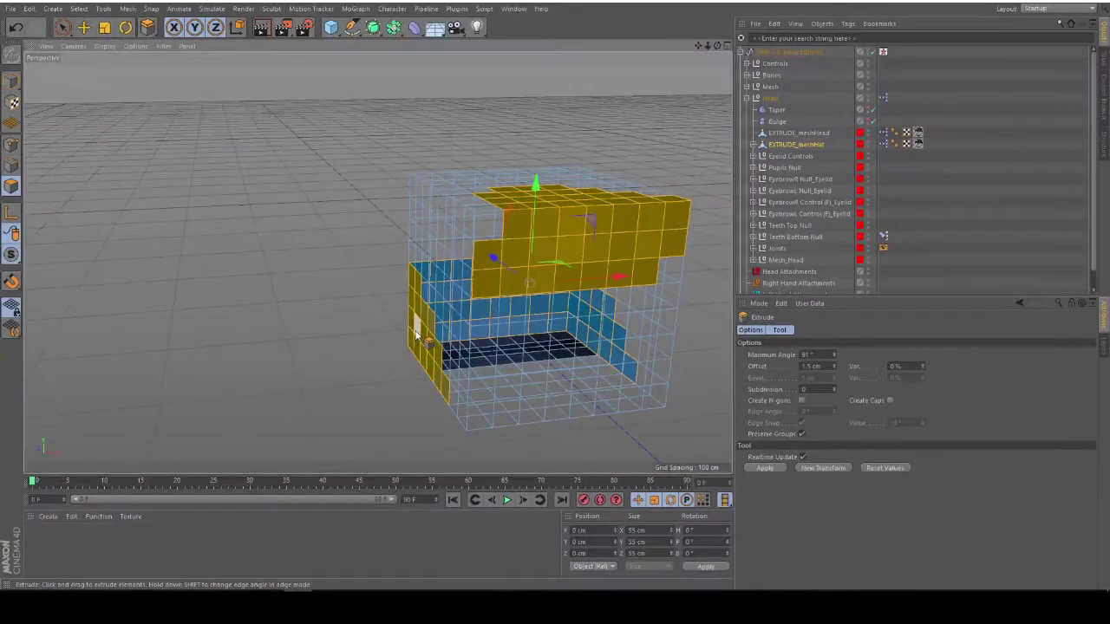
{"action": "left_click", "coordinate": [762, 468]}
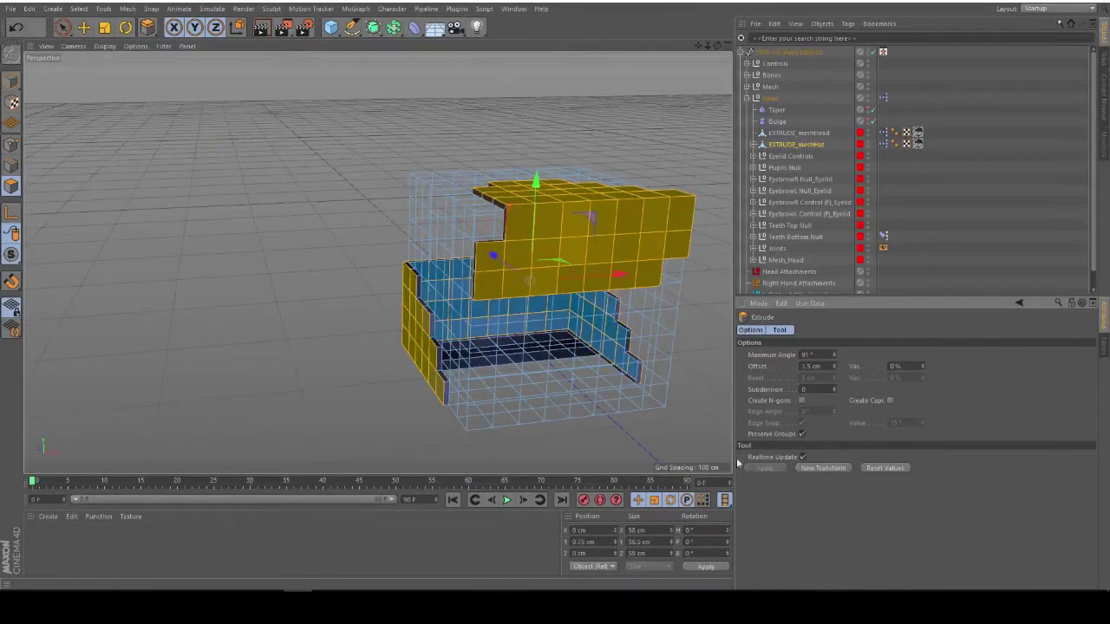
Examine the extruded hat mesh from the front, above, below and the sides
{"action": "left_click_drag", "start_coordinate": [468, 360], "coordinate": [330, 350], "text": "alt"}
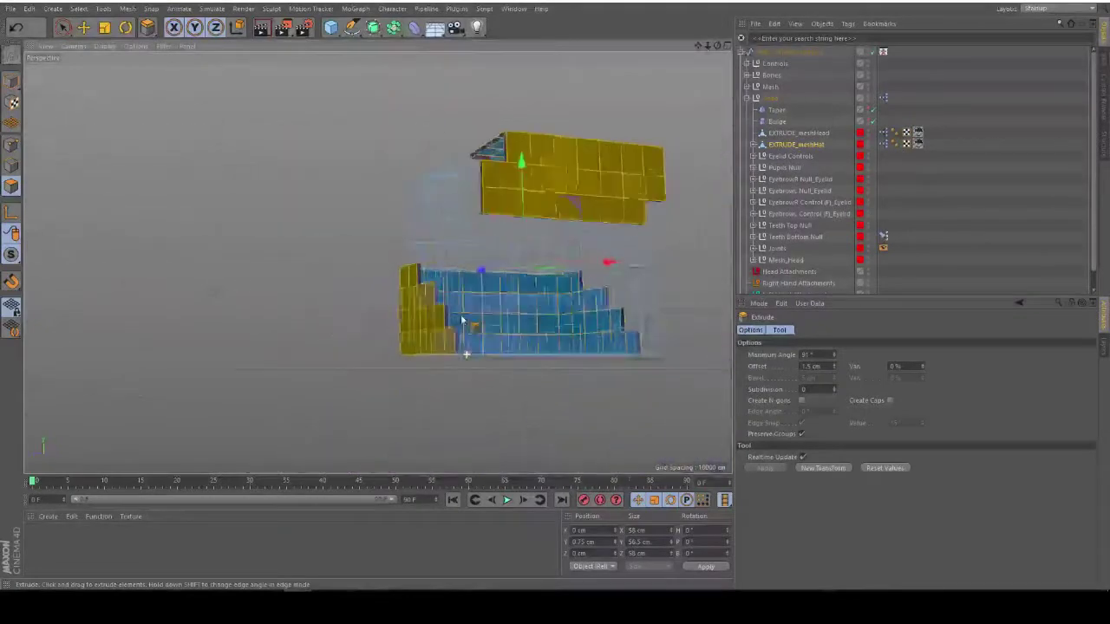
{"action": "left_click_drag", "start_coordinate": [460, 322], "coordinate": [411, 355], "text": "alt"}
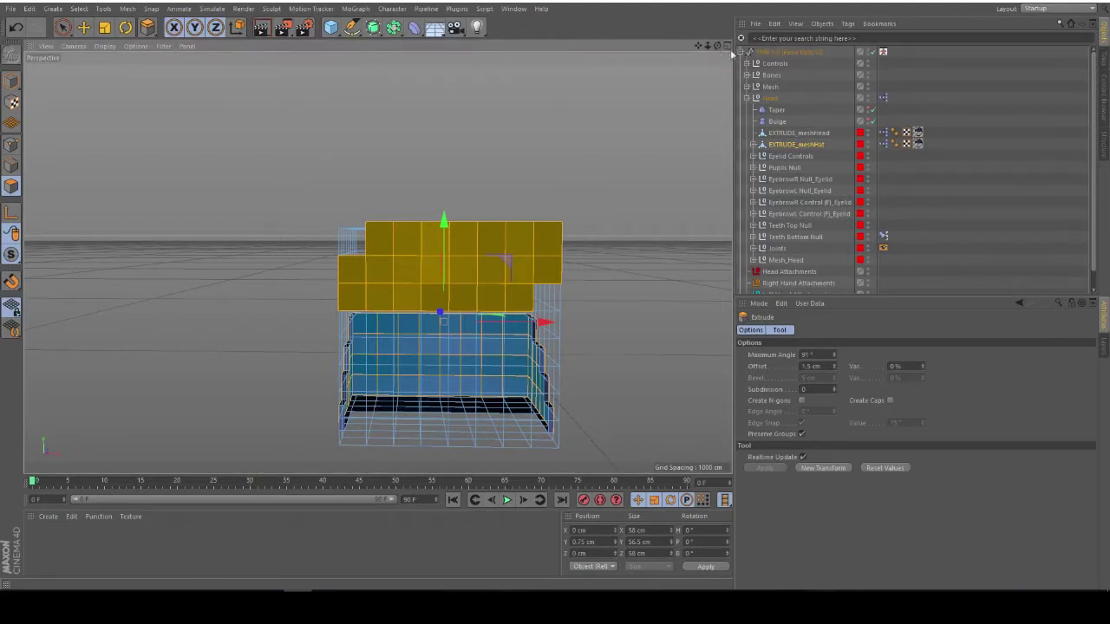
{"action": "left_click_drag", "start_coordinate": [488, 238], "coordinate": [444, 280], "text": "alt"}
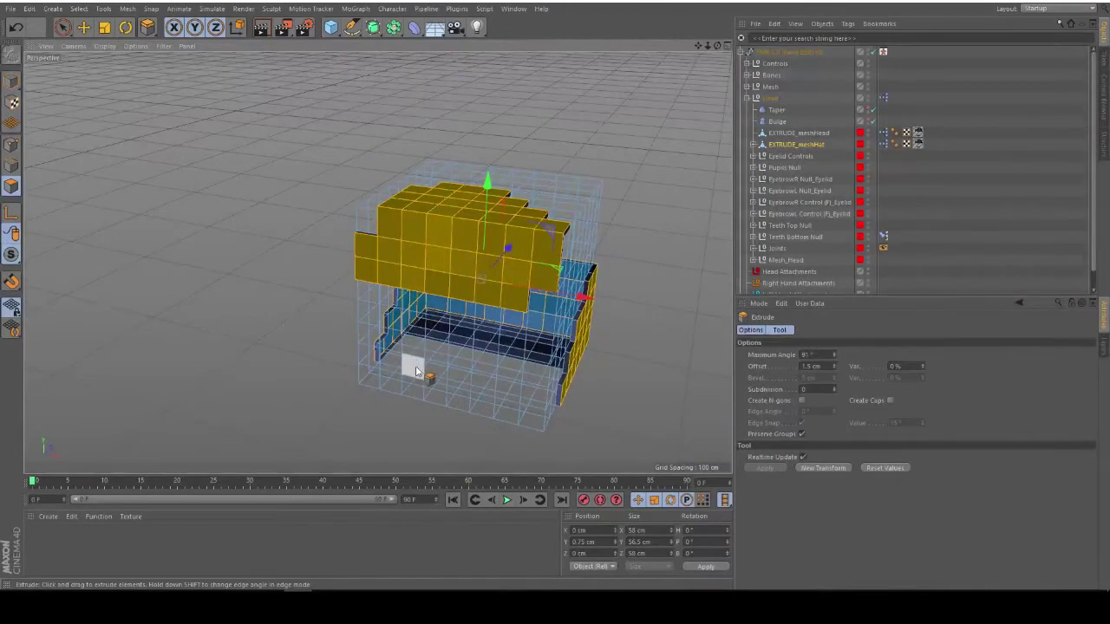
{"action": "left_click_drag", "start_coordinate": [417, 363], "coordinate": [417, 267], "text": "alt"}
{"action": "right_click_drag", "start_coordinate": [494, 291], "coordinate": [365, 251], "text": "alt"}
{"action": "middle_click_drag", "start_coordinate": [377, 263], "coordinate": [625, 265], "text": "alt"}
{"action": "left_click_drag", "start_coordinate": [500, 255], "coordinate": [525, 264], "text": "alt"}
{"action": "left_click_drag", "start_coordinate": [470, 301], "coordinate": [685, 305], "text": "alt"}
Select the middle brown hair polygons on the hat's front and top with Live Selection and extrude them by 1.5 cm
{"action": "left_click", "coordinate": [63, 27]}
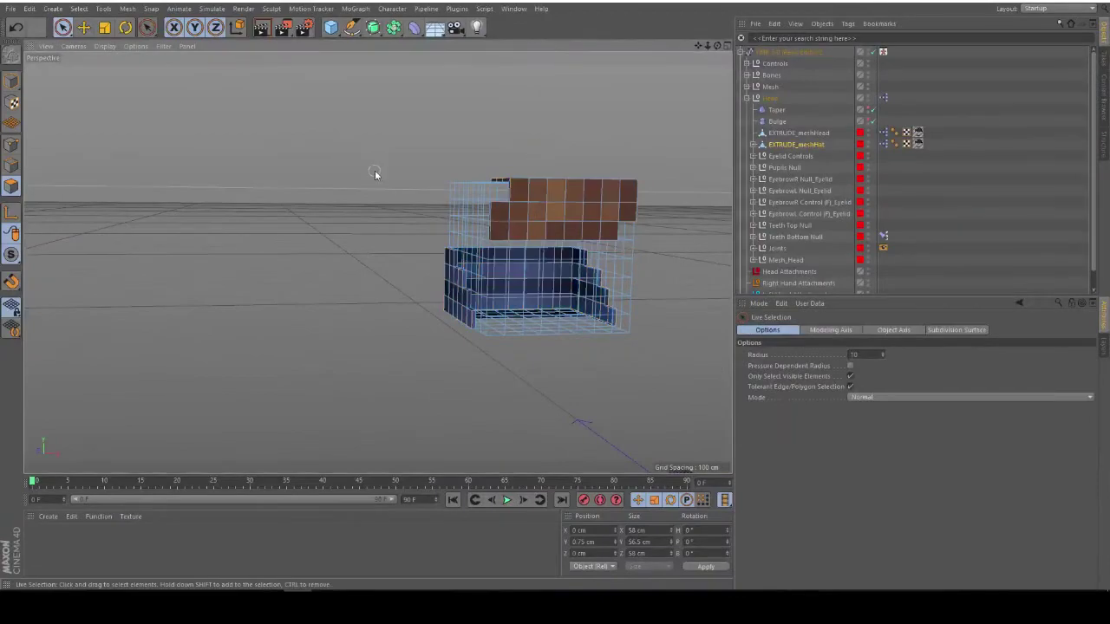
{"action": "scroll", "coordinate": [396, 179], "scroll_direction": "up", "scroll_amount": 5}
{"action": "left_click_drag", "start_coordinate": [431, 219], "coordinate": [539, 245], "text": "alt"}
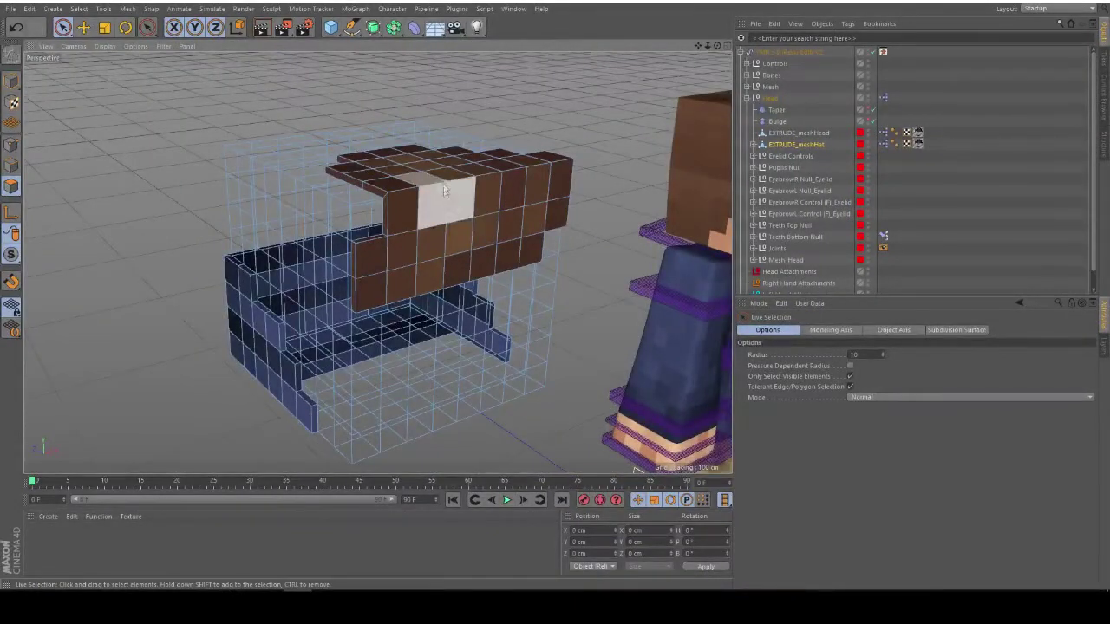
{"action": "mouse_move", "coordinate": [411, 169]}
{"action": "left_mouse_down", "text": "alt"}
{"action": "mouse_move", "coordinate": [425, 174]}
{"action": "mouse_move", "coordinate": [401, 160]}
{"action": "mouse_move", "coordinate": [491, 191]}
{"action": "mouse_move", "coordinate": [425, 245]}
{"action": "mouse_move", "coordinate": [471, 248]}
{"action": "left_mouse_up", "text": "alt"}
{"action": "left_click", "coordinate": [399, 159]}
{"action": "left_click", "coordinate": [512, 159]}
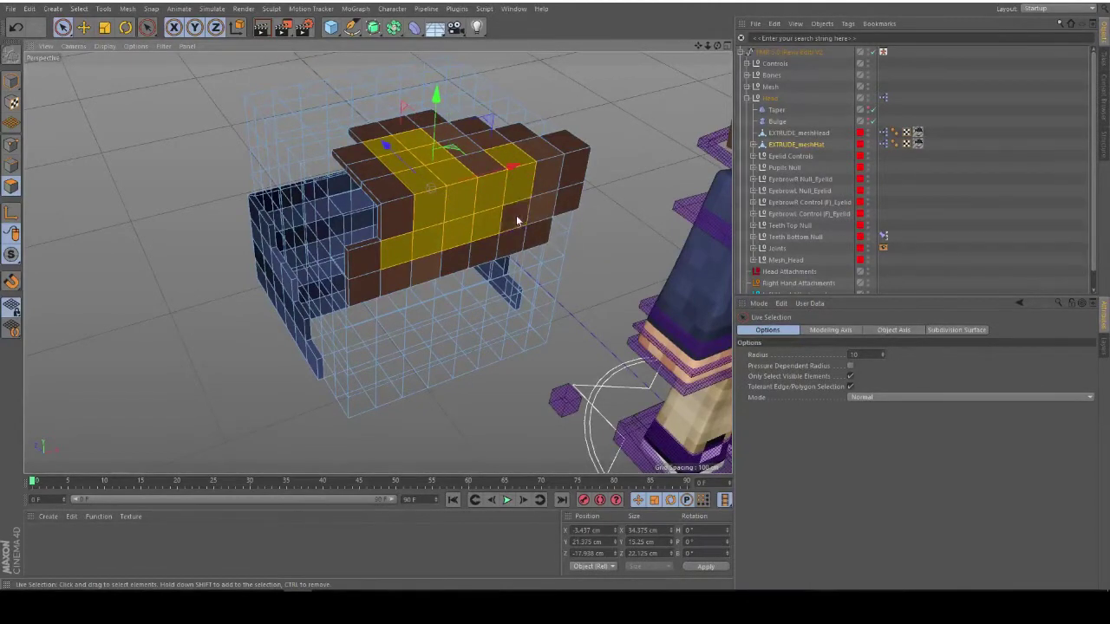
{"action": "key", "text": "d"}
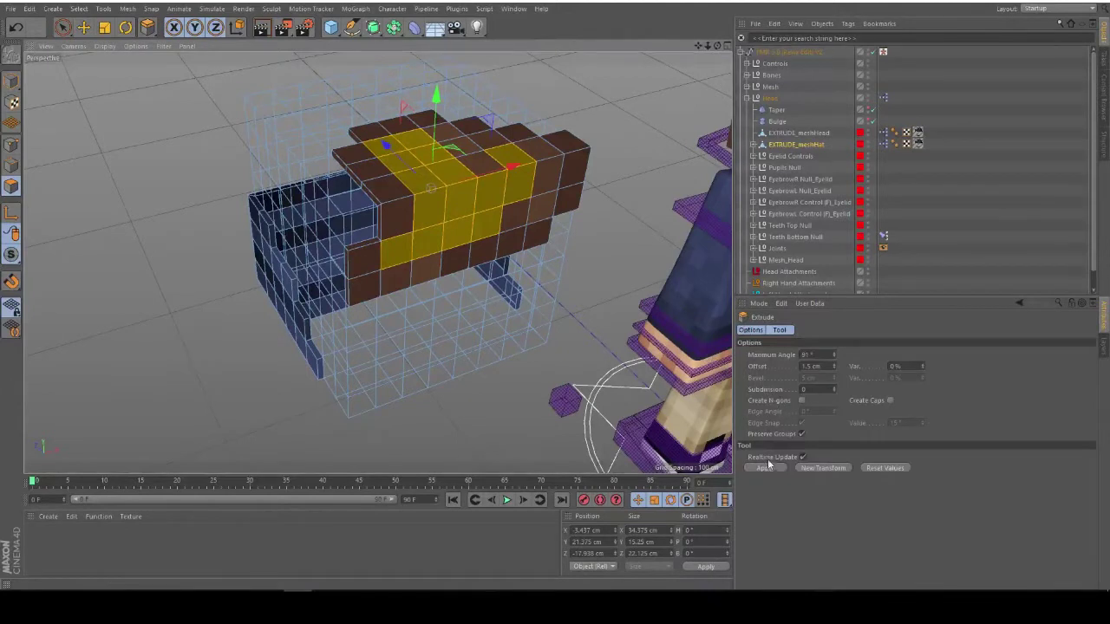
{"action": "left_click", "coordinate": [58, 29]}
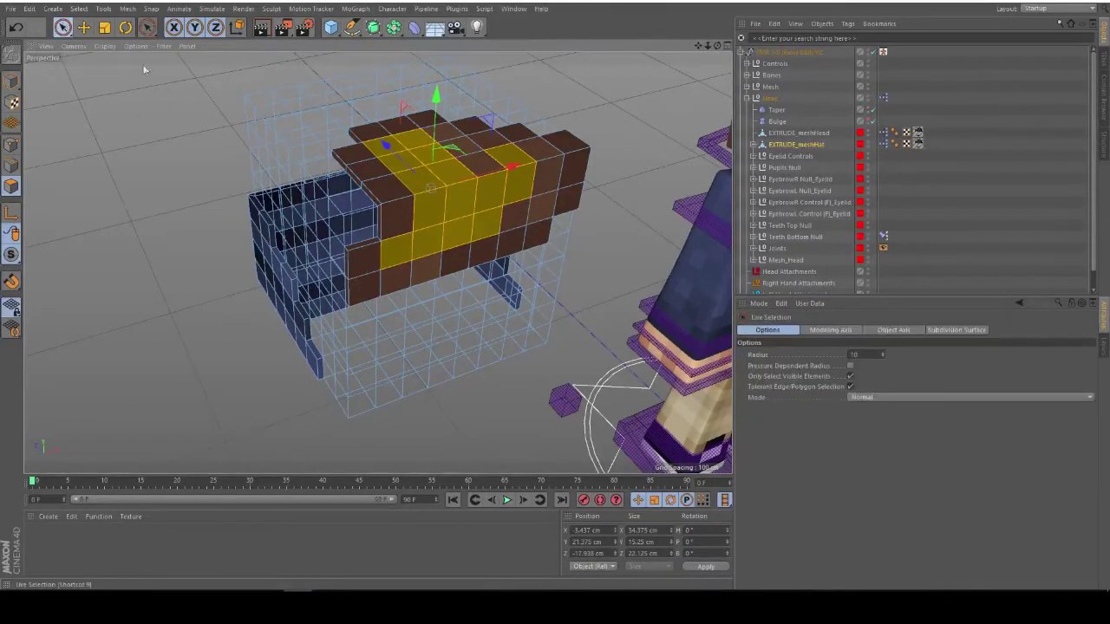
{"action": "left_click_drag", "start_coordinate": [509, 226], "coordinate": [521, 236], "text": "shift"}
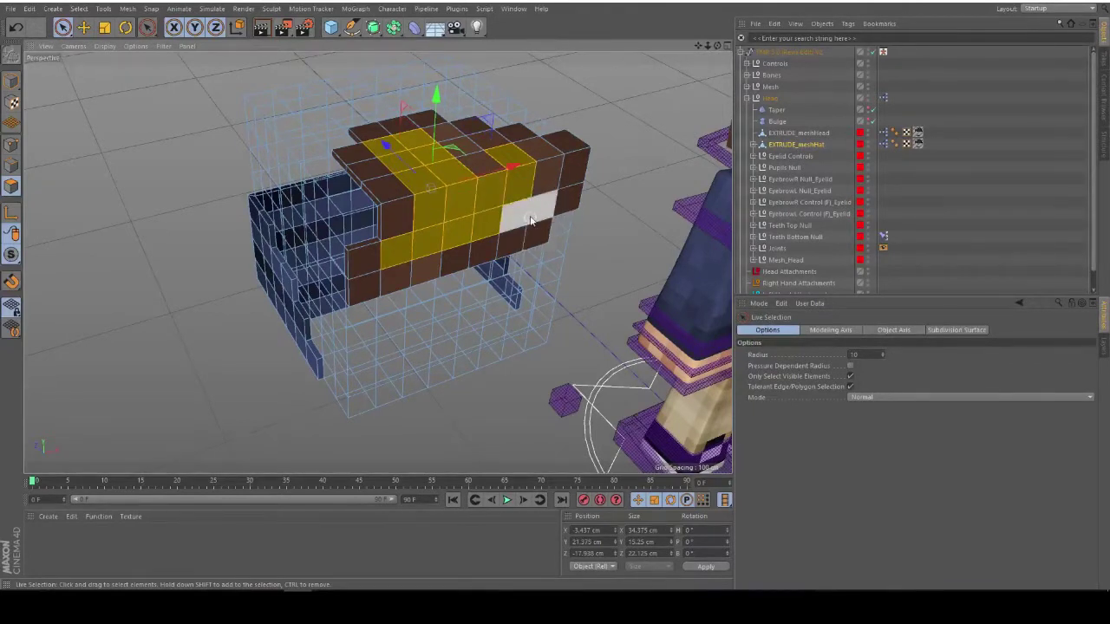
{"action": "key", "text": "d"}
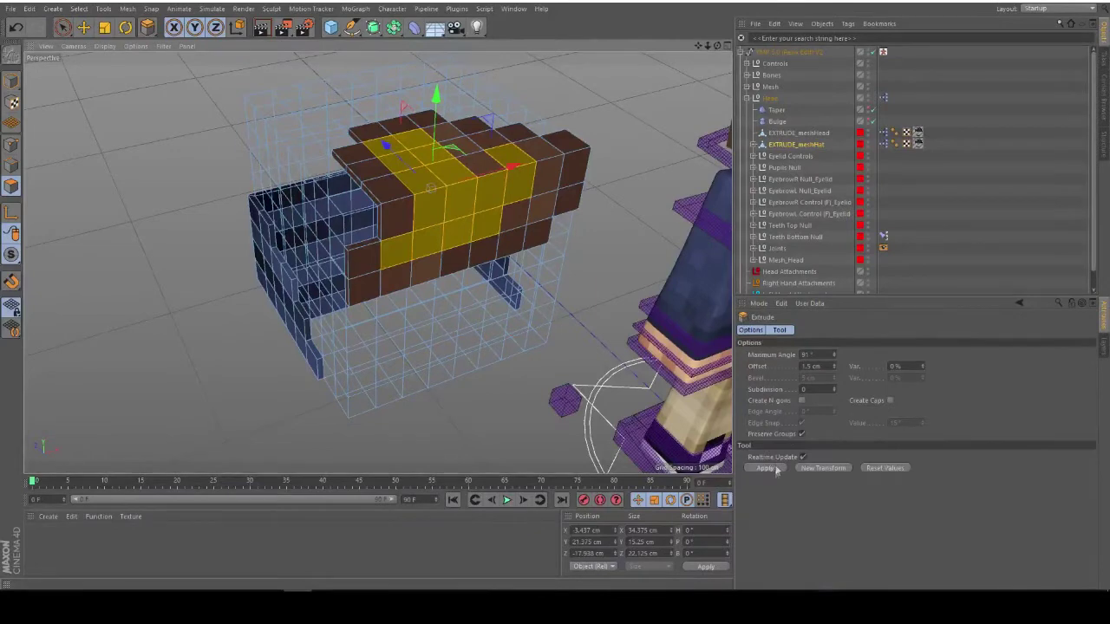
{"action": "left_click", "coordinate": [770, 469]}
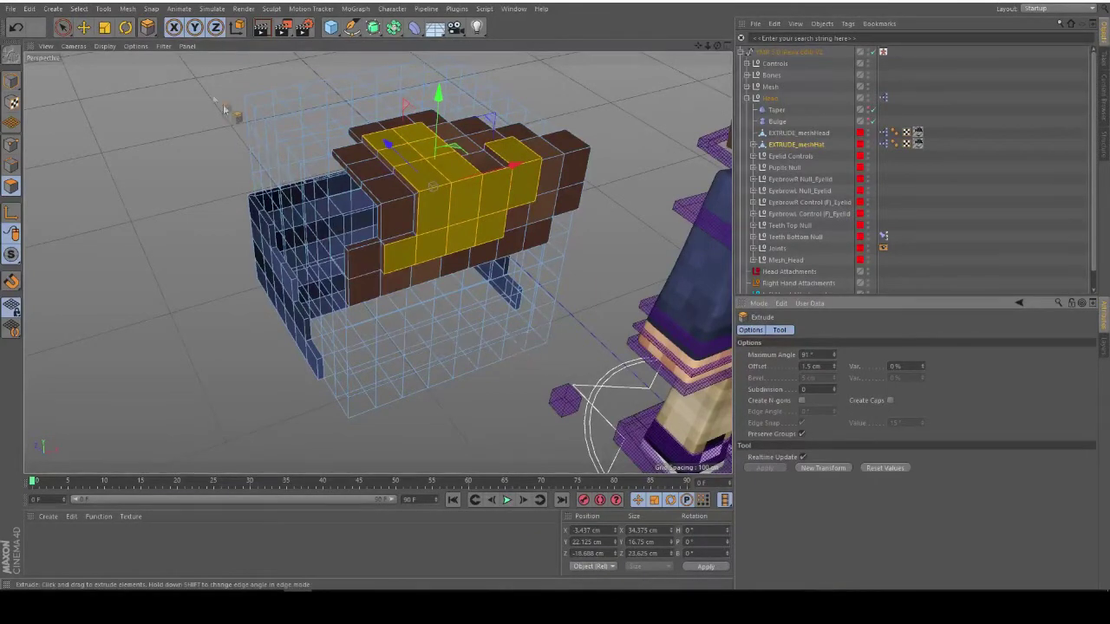
Move the raised hair polygons up and forward to about 24.5 cm in Y and -20.3 cm in Z
{"action": "left_click", "coordinate": [70, 29]}
{"action": "left_click_drag", "start_coordinate": [196, 144], "coordinate": [416, 170], "text": "alt"}
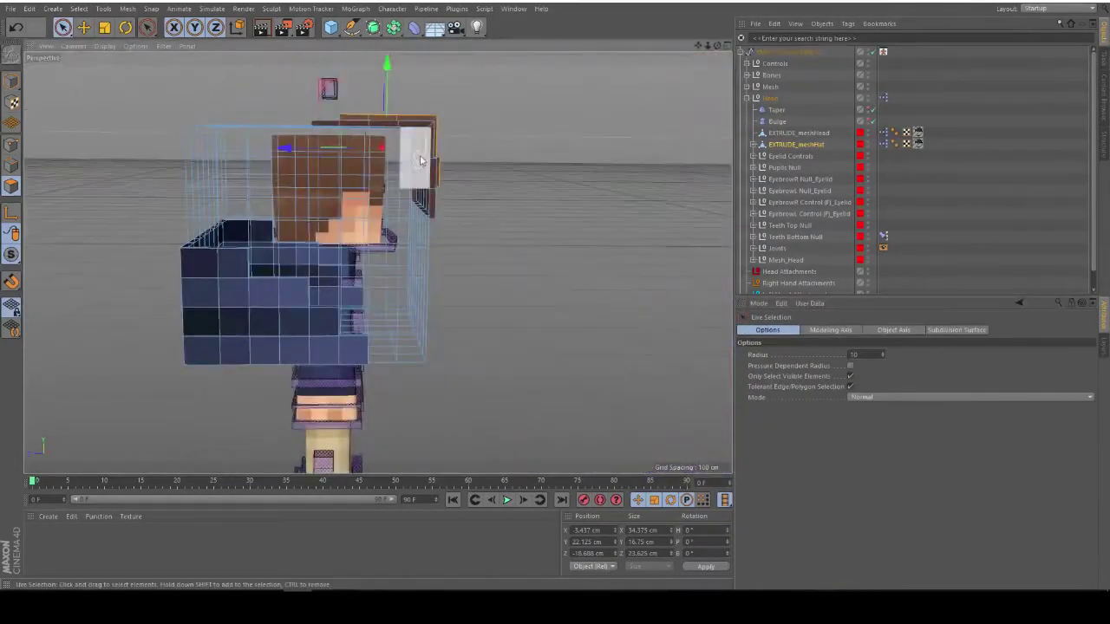
{"action": "middle_click_drag", "start_coordinate": [433, 179], "coordinate": [409, 269], "text": "alt"}
{"action": "left_click_drag", "start_coordinate": [409, 272], "coordinate": [368, 211], "text": "alt"}
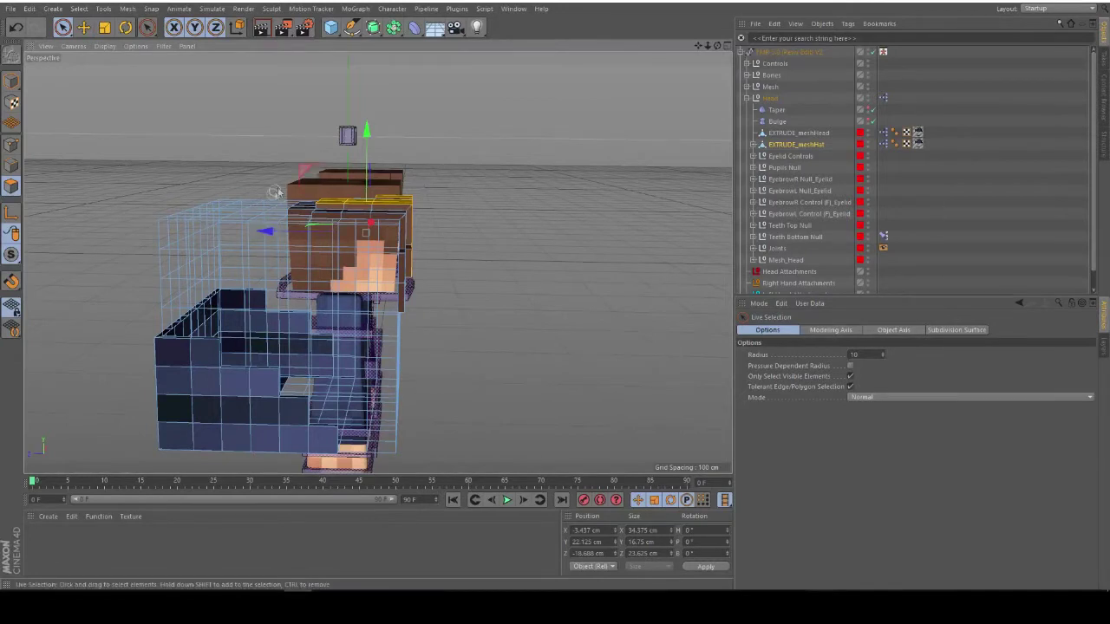
{"action": "left_click_drag", "start_coordinate": [303, 176], "coordinate": [272, 229]}
{"action": "scroll", "coordinate": [272, 204], "scroll_direction": "up", "scroll_amount": 3}
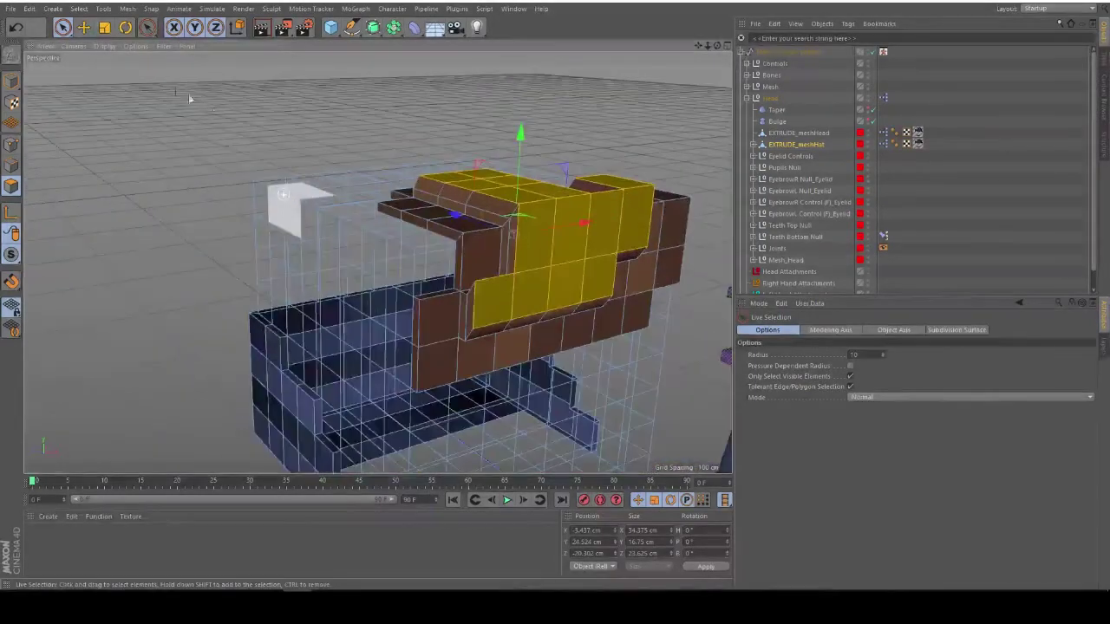
Select the narrow side polygon of the raised front fringe and move it outward and down to about -24.5 cm in X and 15.5 cm in Y
{"action": "left_click_drag", "start_coordinate": [156, 65], "coordinate": [299, 170], "text": "alt"}
{"action": "scroll", "coordinate": [298, 171], "scroll_direction": "up", "scroll_amount": 4}
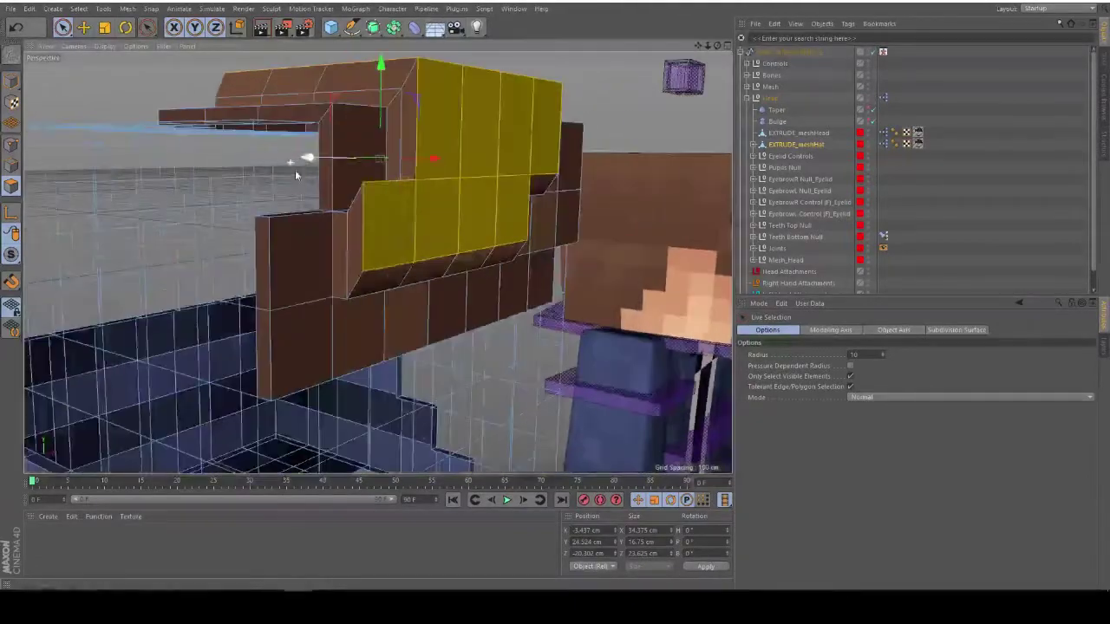
{"action": "mouse_move", "coordinate": [386, 277]}
{"action": "left_mouse_down", "text": "alt"}
{"action": "mouse_move", "coordinate": [407, 276]}
{"action": "mouse_move", "coordinate": [393, 290]}
{"action": "left_mouse_up", "text": "alt"}
{"action": "left_click", "coordinate": [326, 272]}
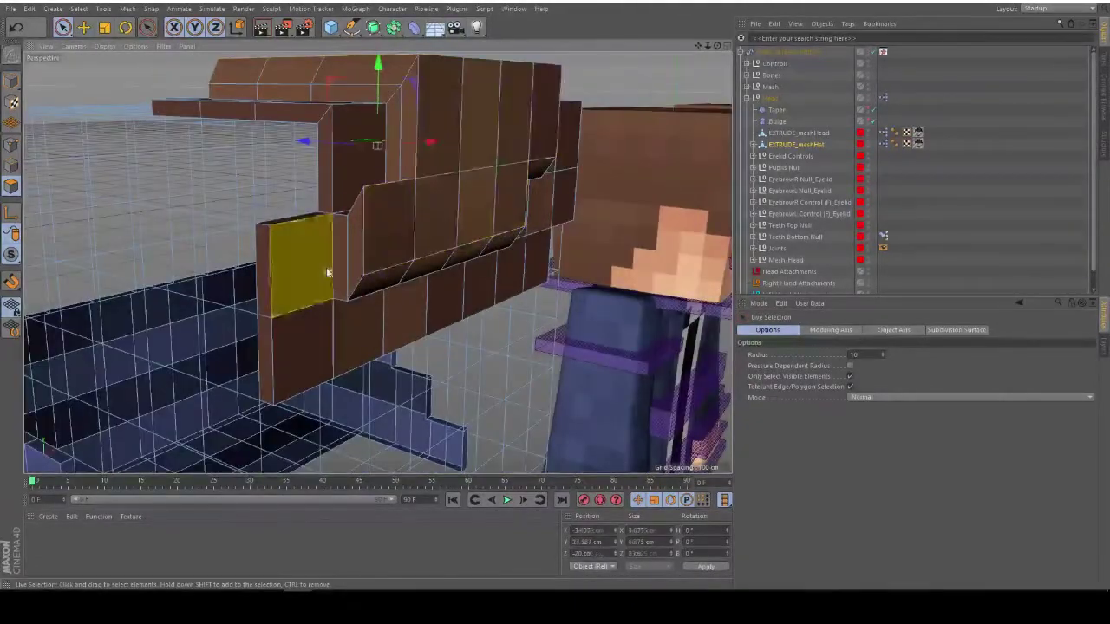
{"action": "left_click", "coordinate": [339, 259]}
{"action": "left_click_drag", "start_coordinate": [339, 257], "coordinate": [289, 241], "text": "alt"}
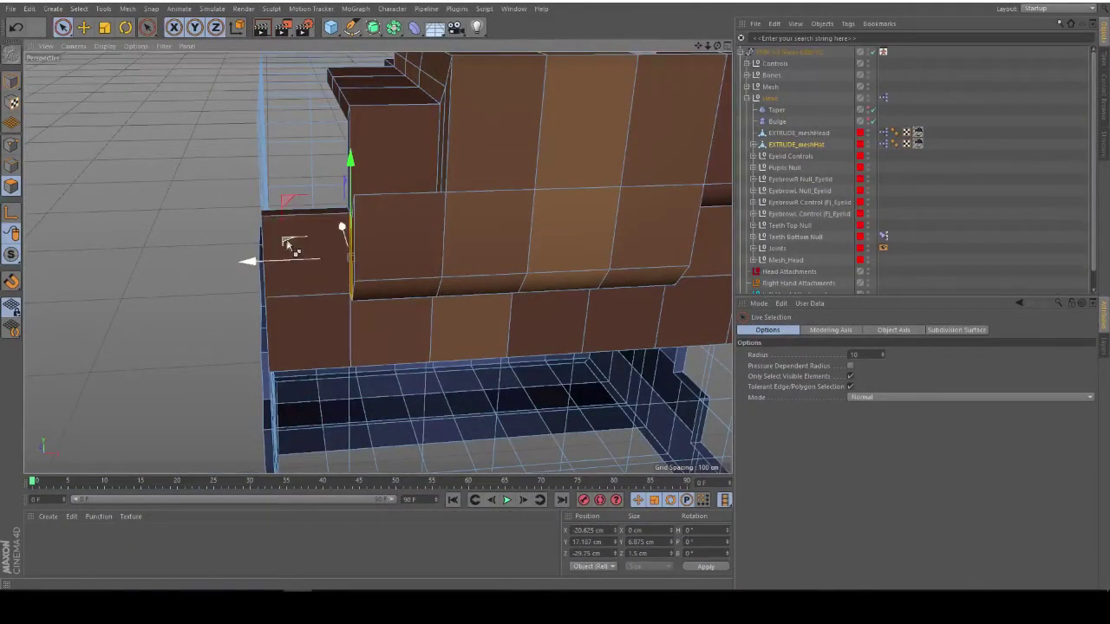
{"action": "left_click_drag", "start_coordinate": [269, 205], "coordinate": [234, 223]}
Select the light brown polygons in the middle of the upper front and adjoining top of the hair, and extrude them by 1.5 cm
{"action": "left_click_drag", "start_coordinate": [366, 235], "coordinate": [169, 328], "text": "alt"}
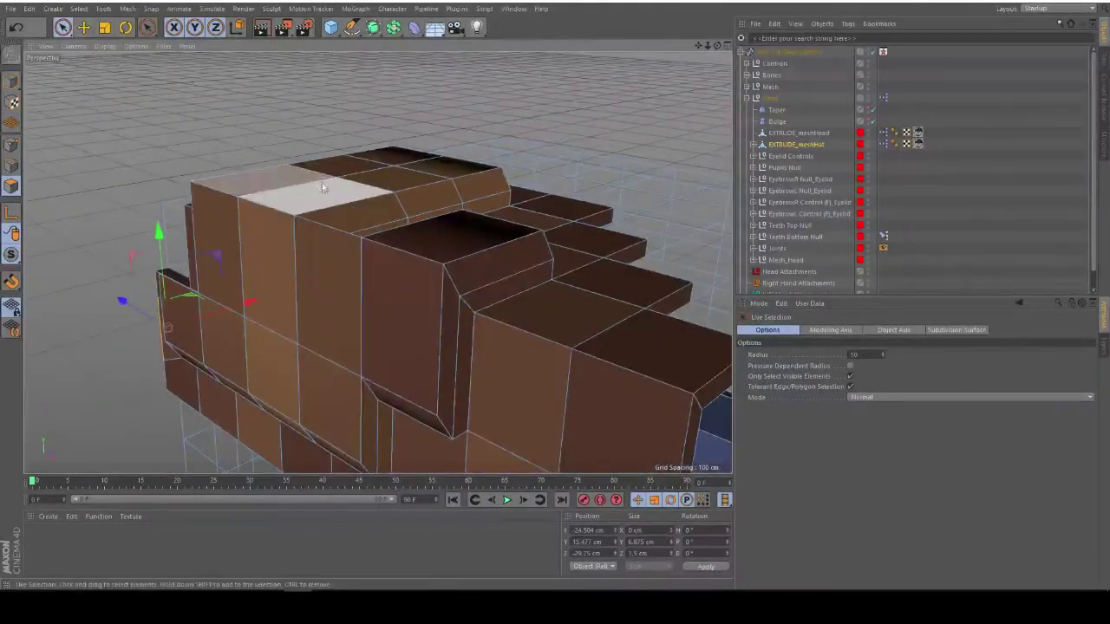
{"action": "left_click_drag", "start_coordinate": [315, 196], "coordinate": [263, 271]}
{"action": "left_click", "coordinate": [359, 217], "text": "ctrl"}
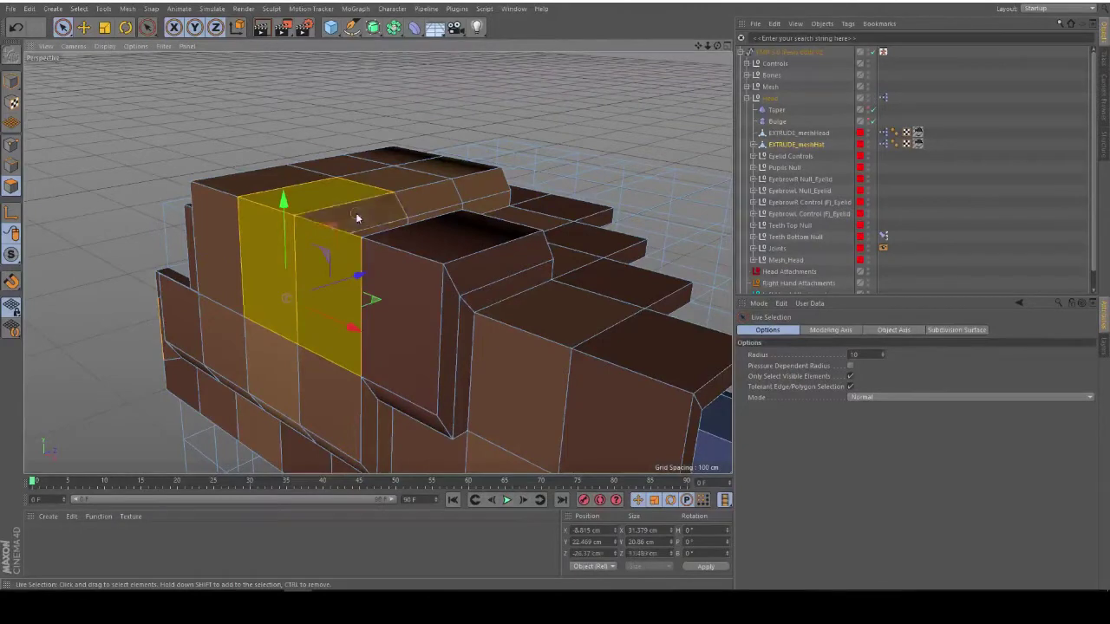
{"action": "key", "text": "d"}
{"action": "left_click", "coordinate": [766, 469]}
{"action": "scroll", "coordinate": [461, 351], "scroll_direction": "down", "scroll_amount": 3}
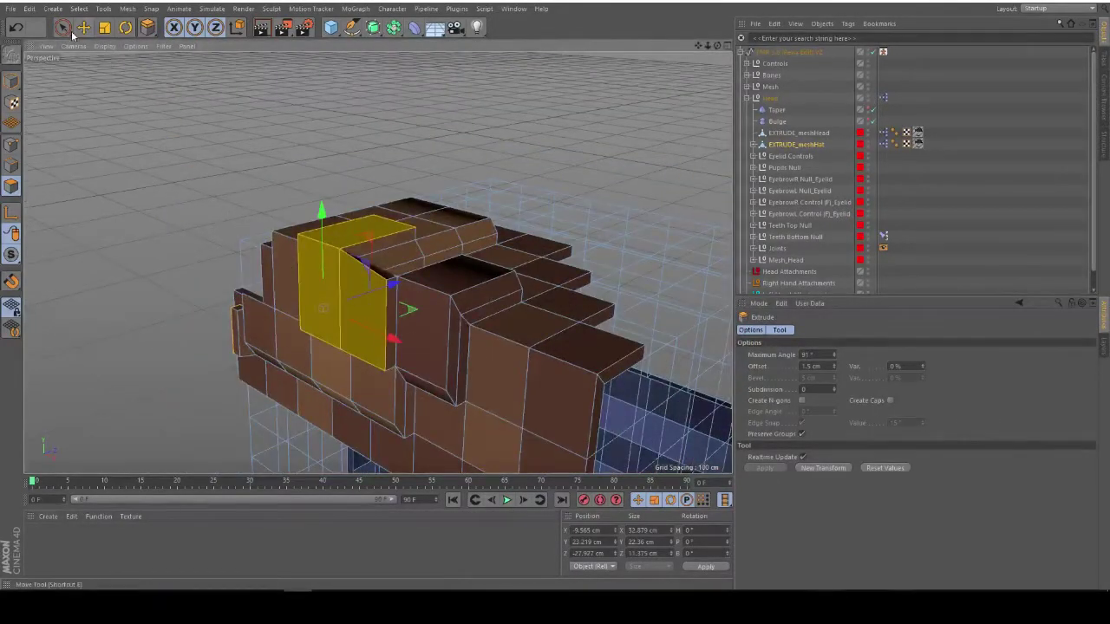
Select the stepped-edge polygons on one side of the dark blue part and the top row across its back
{"action": "left_click", "coordinate": [62, 27]}
{"action": "left_click_drag", "start_coordinate": [208, 165], "coordinate": [359, 81], "text": "alt"}
{"action": "left_click_drag", "start_coordinate": [408, 127], "coordinate": [459, 230], "text": "alt"}
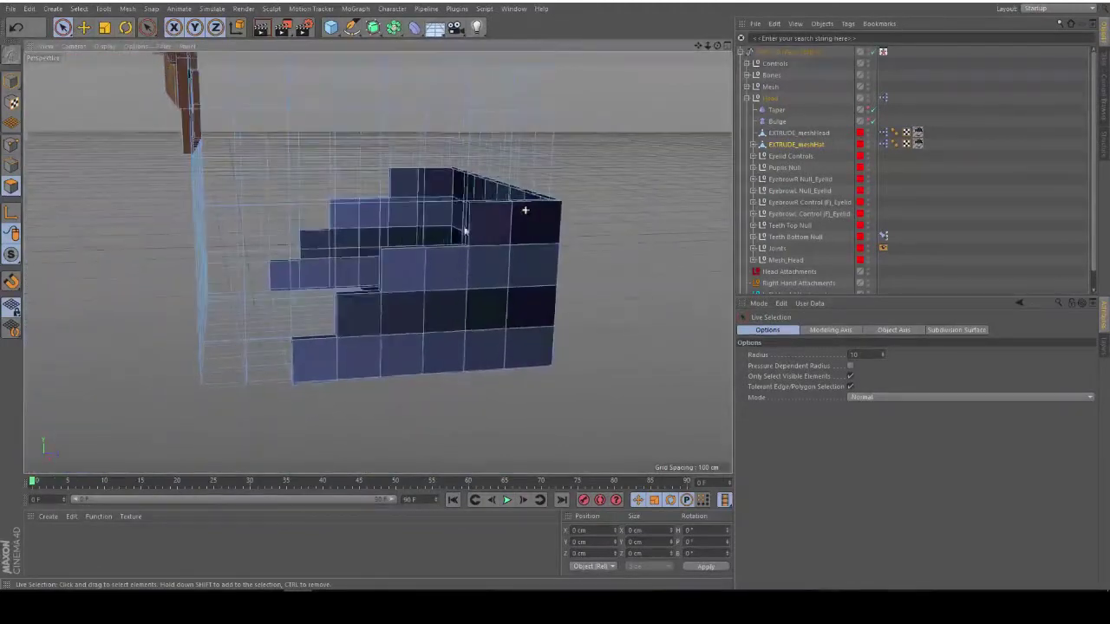
{"action": "left_click", "coordinate": [312, 357]}
{"action": "left_click", "coordinate": [378, 310], "text": "shift"}
{"action": "left_click", "coordinate": [408, 268], "text": "shift"}
{"action": "left_click", "coordinate": [444, 269], "text": "shift"}
{"action": "left_click", "coordinate": [524, 227], "text": "shift"}
{"action": "mouse_move", "coordinate": [537, 236]}
{"action": "left_mouse_down", "text": "alt"}
{"action": "mouse_move", "coordinate": [510, 255]}
{"action": "mouse_move", "coordinate": [403, 232]}
{"action": "mouse_move", "coordinate": [574, 245]}
{"action": "left_mouse_up", "text": "alt"}
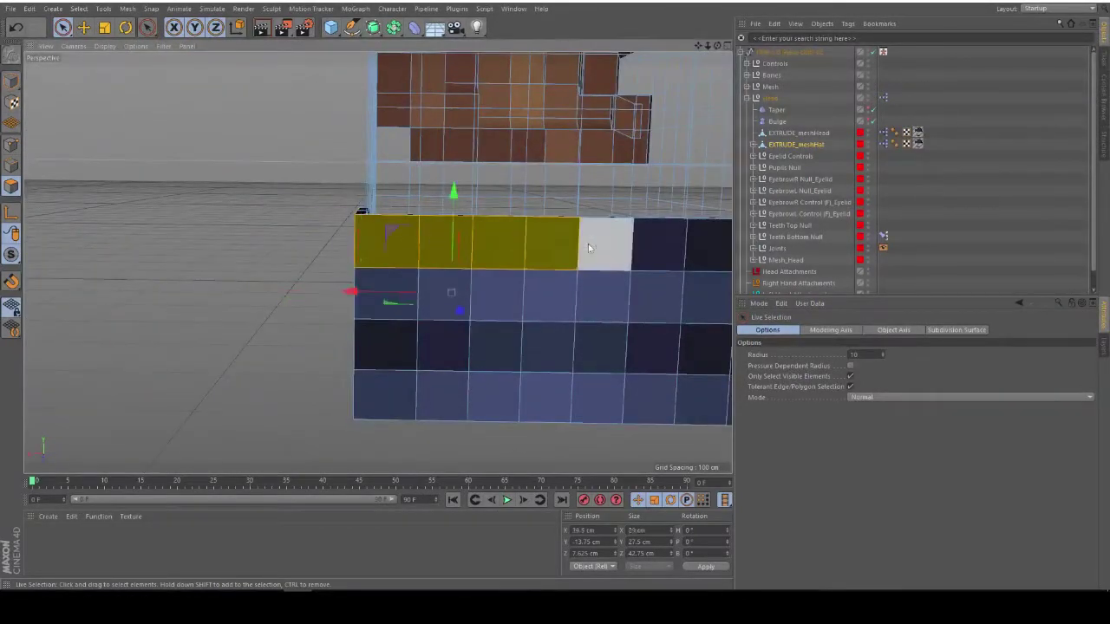
{"action": "middle_click_drag", "start_coordinate": [590, 246], "coordinate": [266, 240], "text": "alt"}
{"action": "mouse_move", "coordinate": [271, 239]}
{"action": "left_mouse_down", "text": "shift"}
{"action": "mouse_move", "coordinate": [456, 253]}
{"action": "mouse_move", "coordinate": [440, 257]}
{"action": "left_mouse_up", "text": "shift"}
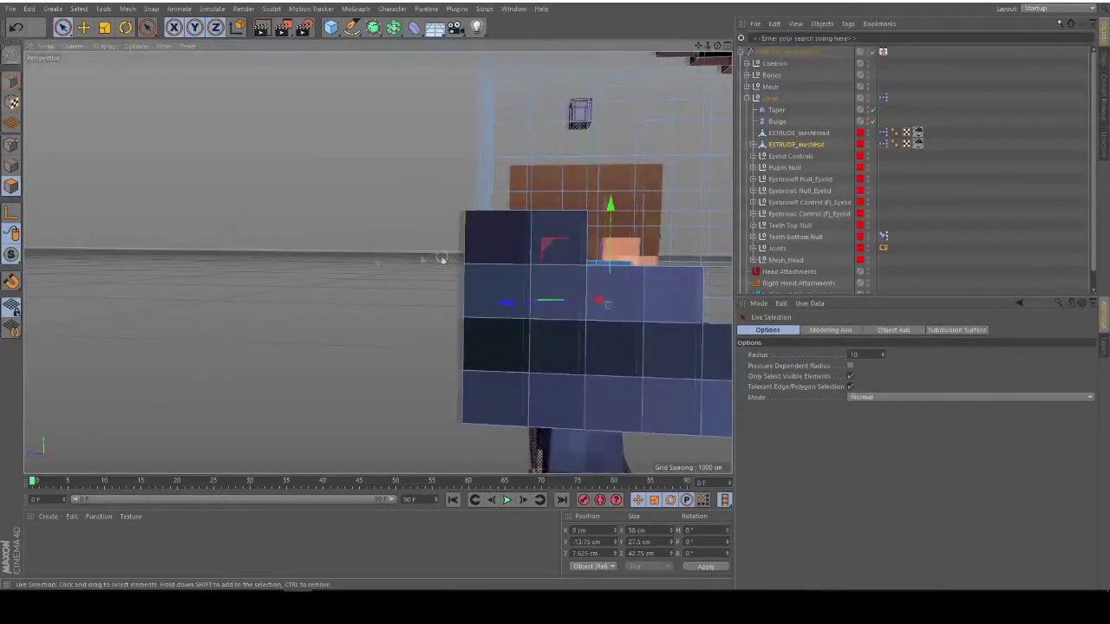
Add the stepped-edge polygons on the other side of the dark blue part and extrude the selection by 1.5 cm
{"action": "middle_click_drag", "start_coordinate": [440, 257], "coordinate": [336, 248], "text": "alt"}
{"action": "left_click_drag", "start_coordinate": [403, 227], "coordinate": [448, 229], "text": "shift"}
{"action": "left_click_drag", "start_coordinate": [522, 289], "coordinate": [562, 294], "text": "shift"}
{"action": "left_click", "coordinate": [612, 344], "text": "shift"}
{"action": "left_click", "coordinate": [669, 402], "text": "shift"}
{"action": "left_click", "coordinate": [613, 354], "text": "shift"}
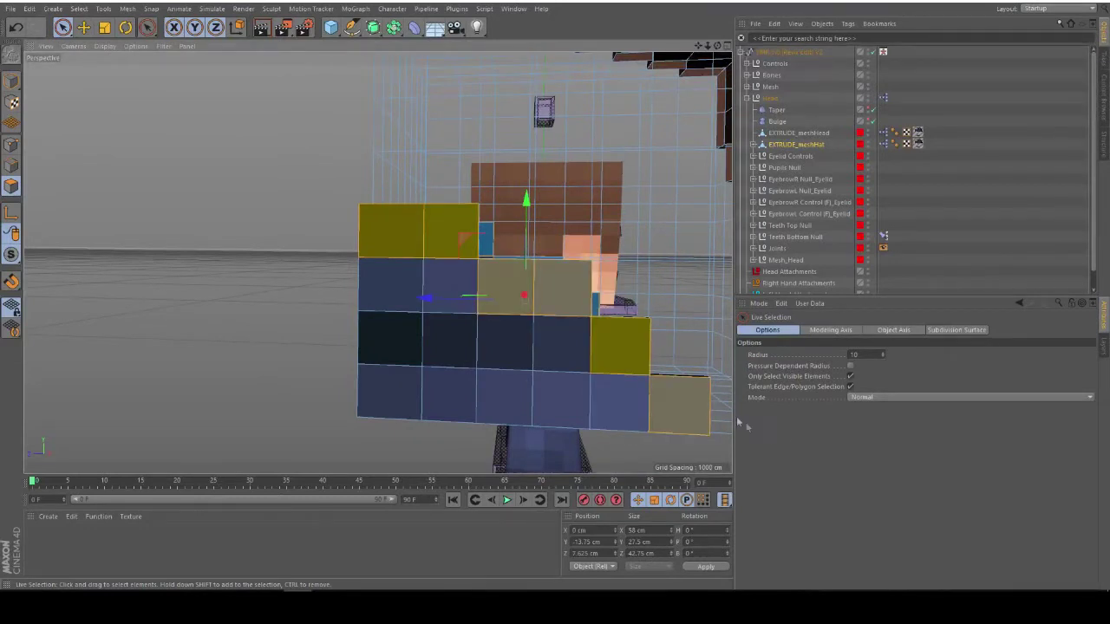
{"action": "key", "text": "d"}
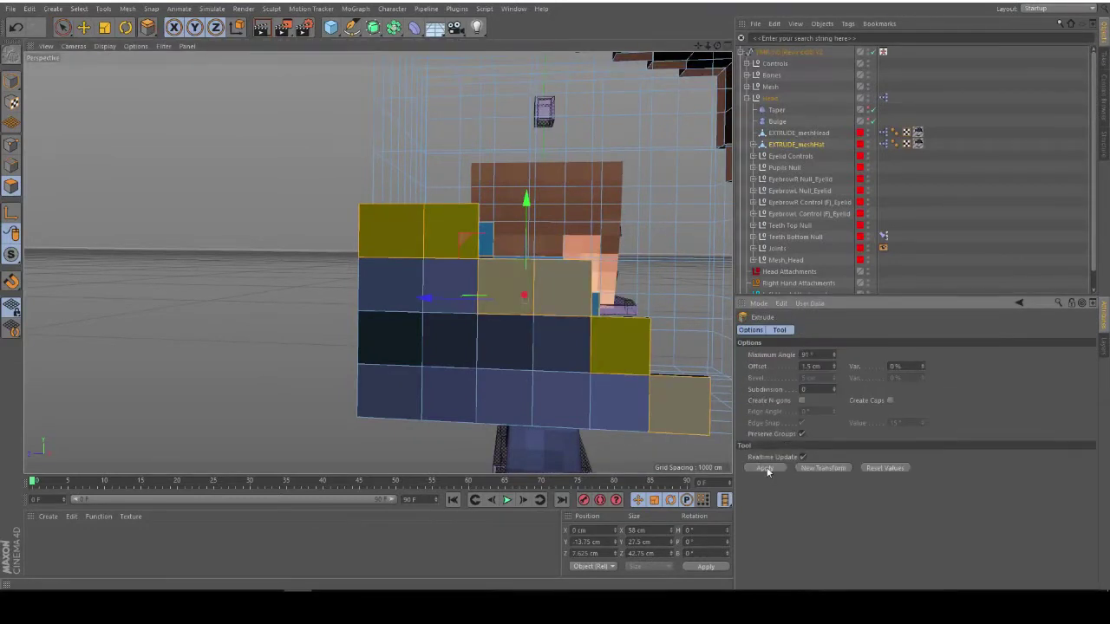
{"action": "left_click", "coordinate": [763, 468]}
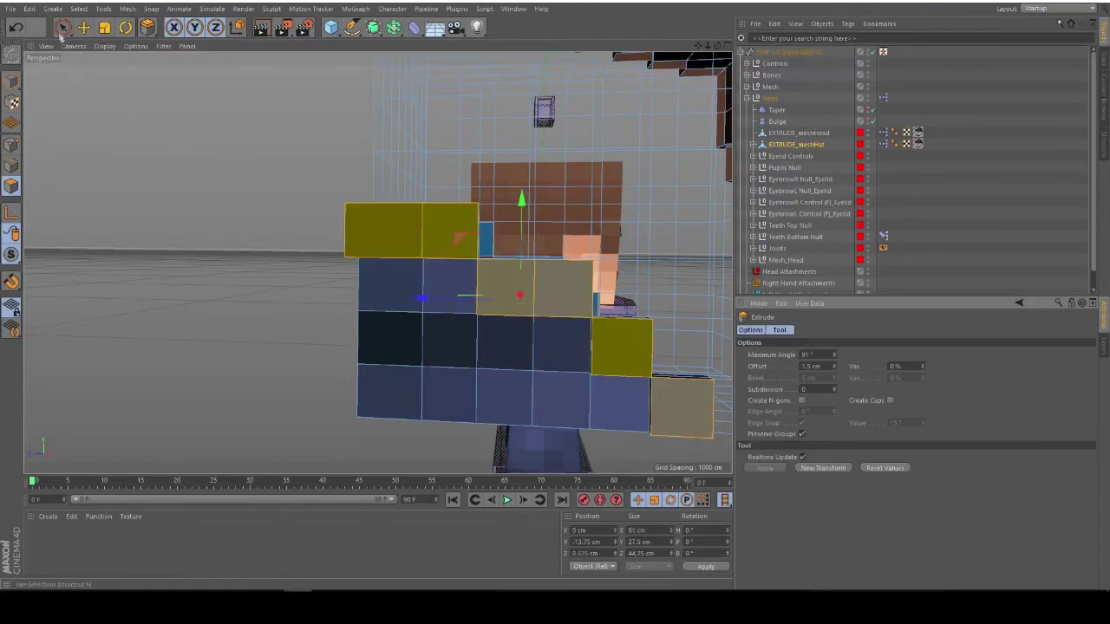
Inspect the extruded hat layer from several sides and clear its polygon selection
{"action": "key", "text": "space"}
{"action": "left_click_drag", "start_coordinate": [206, 179], "coordinate": [222, 208], "text": "alt"}
{"action": "left_click", "coordinate": [614, 389]}
{"action": "left_click_drag", "start_coordinate": [616, 390], "coordinate": [260, 247], "text": "alt"}
{"action": "left_click", "coordinate": [260, 247]}
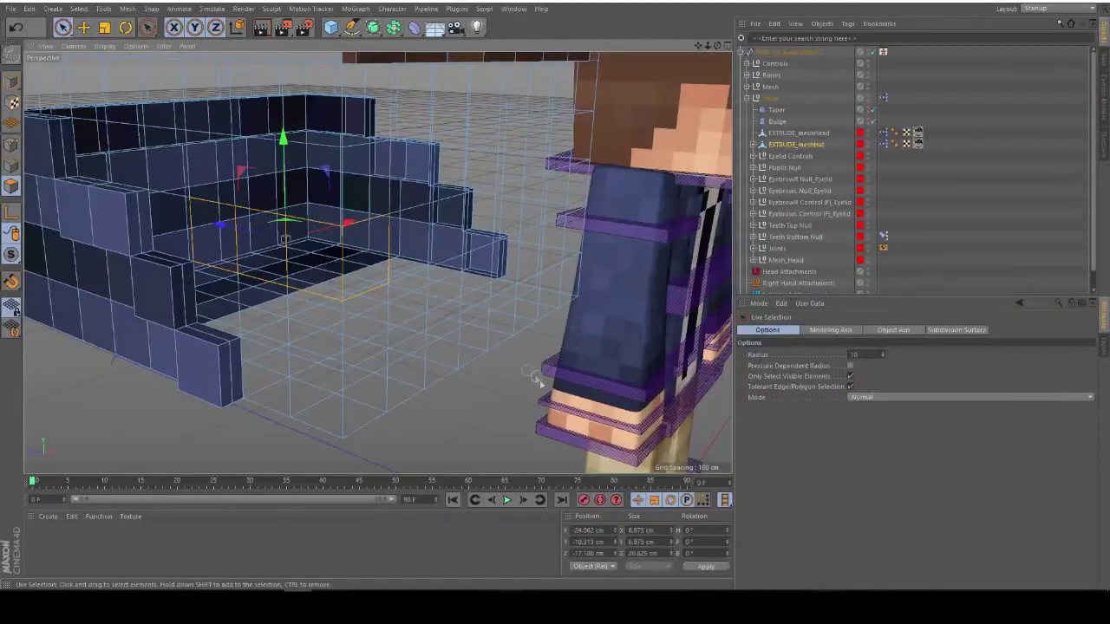
{"action": "left_click_drag", "start_coordinate": [525, 372], "coordinate": [237, 221], "text": "alt"}
{"action": "middle_click_drag", "start_coordinate": [337, 260], "coordinate": [475, 302], "text": "alt"}
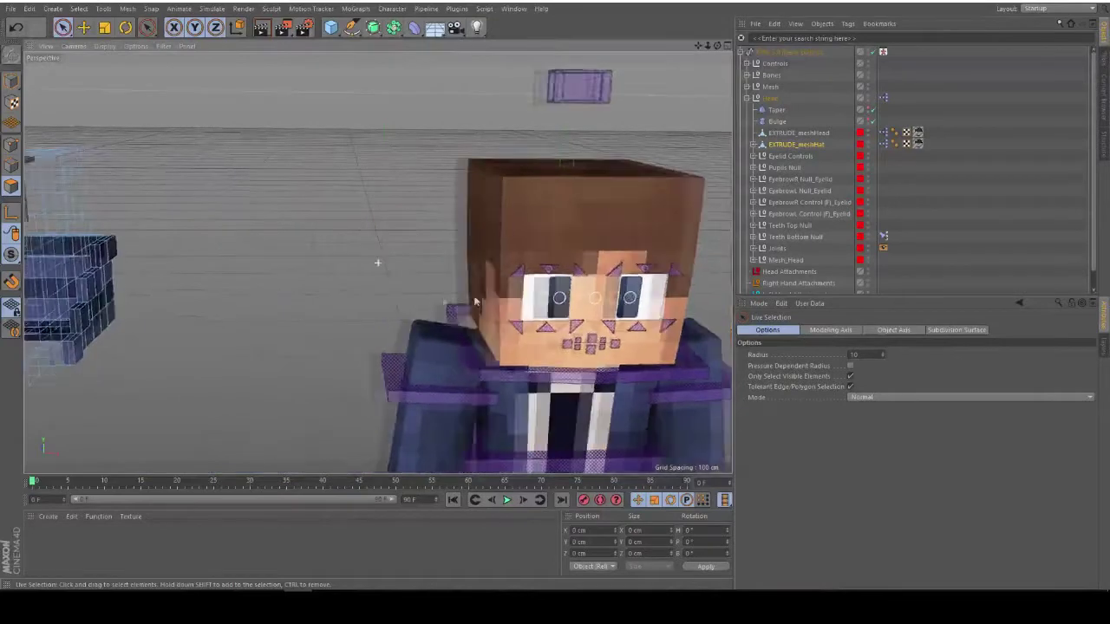
{"action": "left_click_drag", "start_coordinate": [475, 302], "coordinate": [555, 260], "text": "alt"}
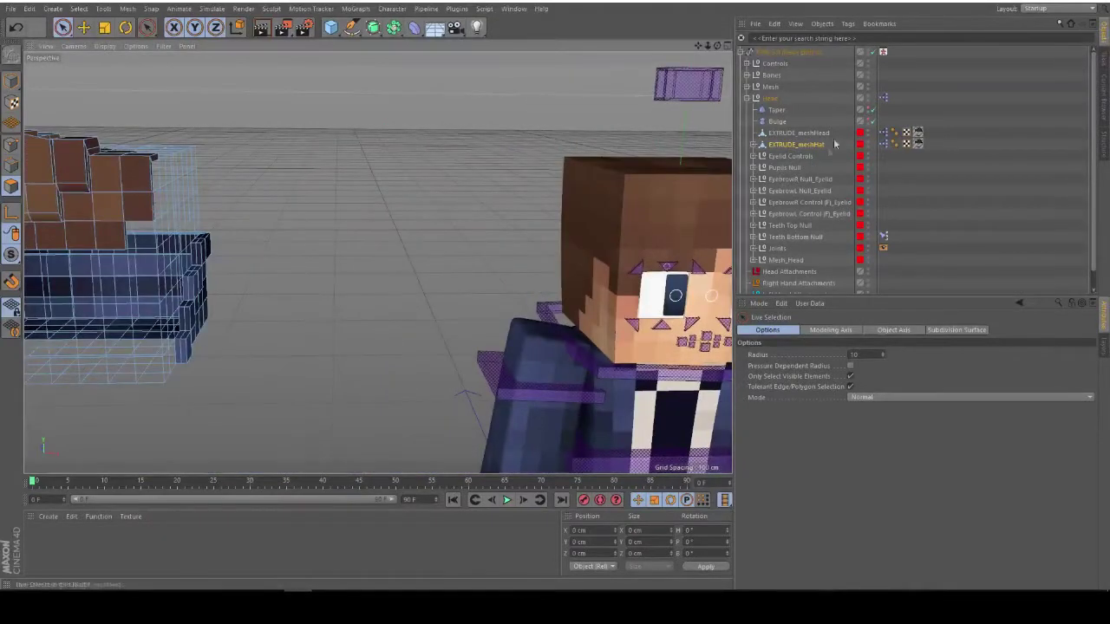
Move the whole EXTRUDE_meshHat object along X onto the rig's head, to about -0.35 cm, and scale it uniformly to about 56.4 cm wide
{"action": "left_click", "coordinate": [791, 144]}
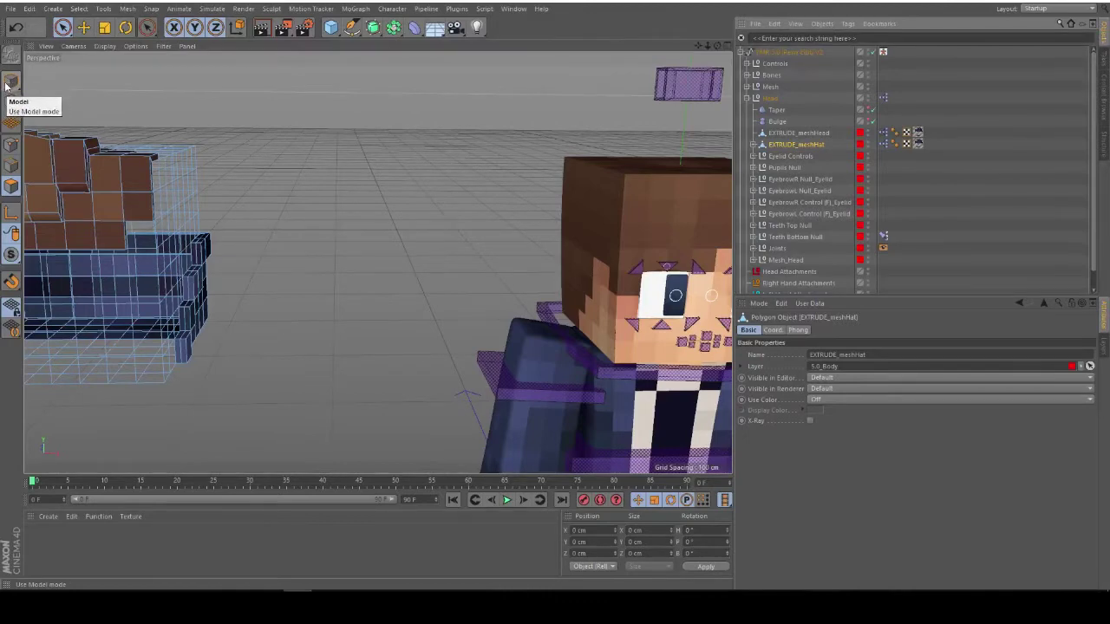
{"action": "left_click", "coordinate": [8, 84]}
{"action": "middle_click_drag", "start_coordinate": [170, 235], "coordinate": [290, 254], "text": "alt"}
{"action": "left_click_drag", "start_coordinate": [309, 278], "coordinate": [515, 270]}
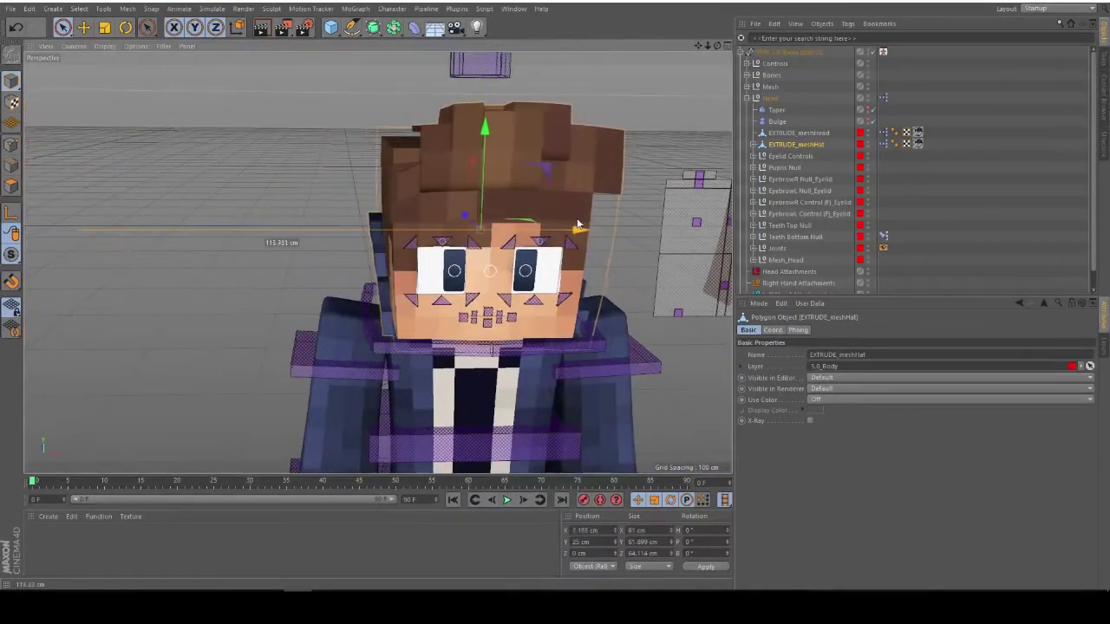
{"action": "left_click_drag", "start_coordinate": [282, 243], "coordinate": [378, 262], "text": "alt"}
{"action": "left_click_drag", "start_coordinate": [564, 250], "coordinate": [657, 247], "text": "alt"}
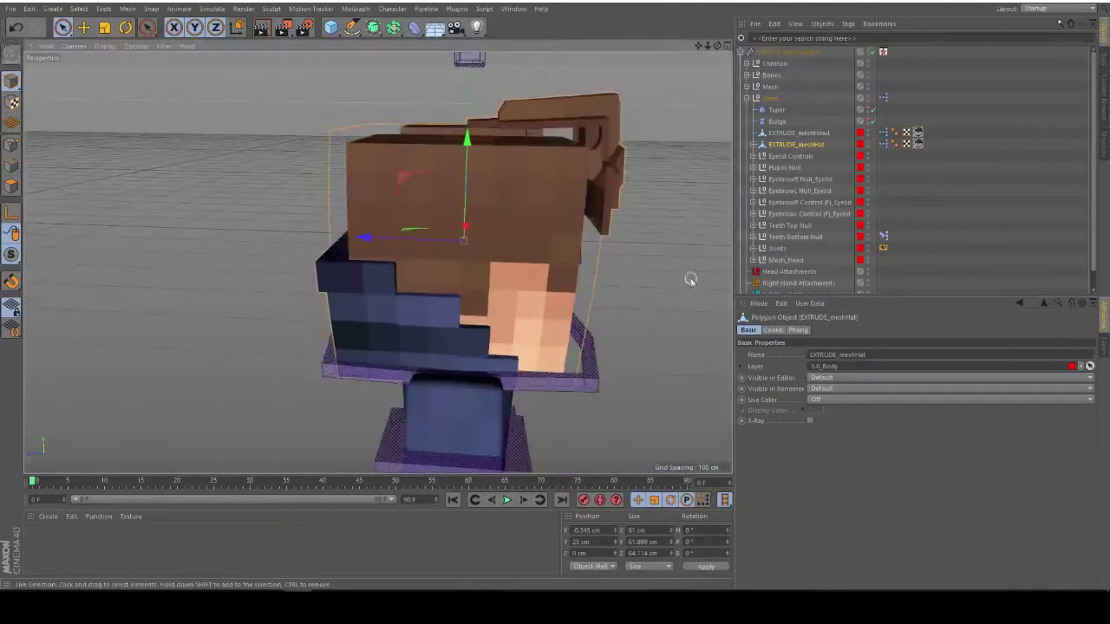
{"action": "key", "text": "t"}
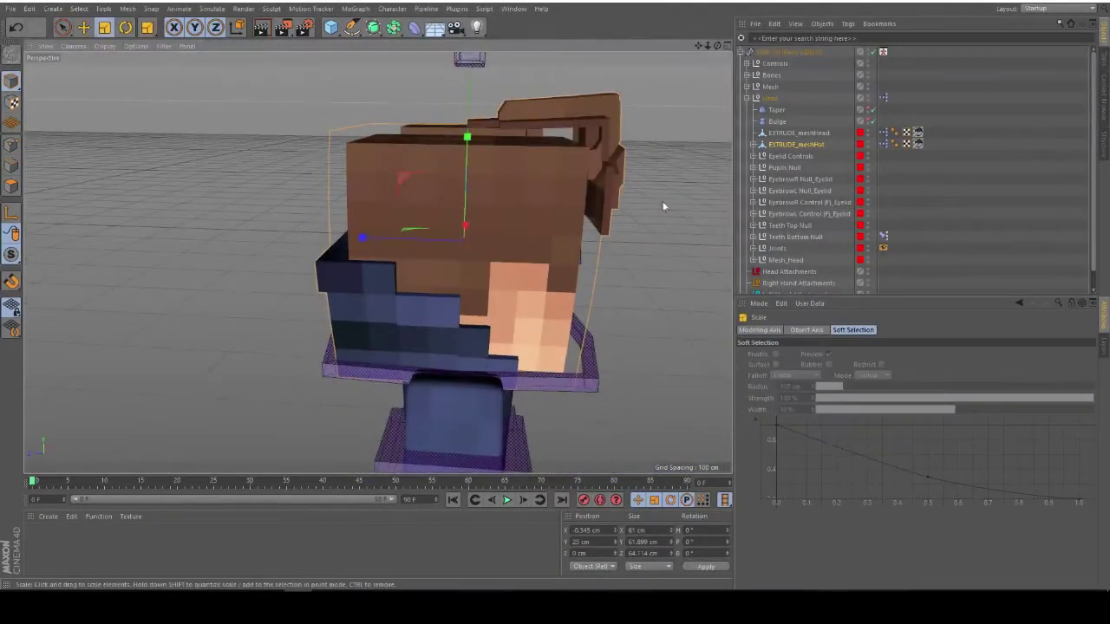
{"action": "left_click_drag", "start_coordinate": [284, 162], "coordinate": [258, 183]}
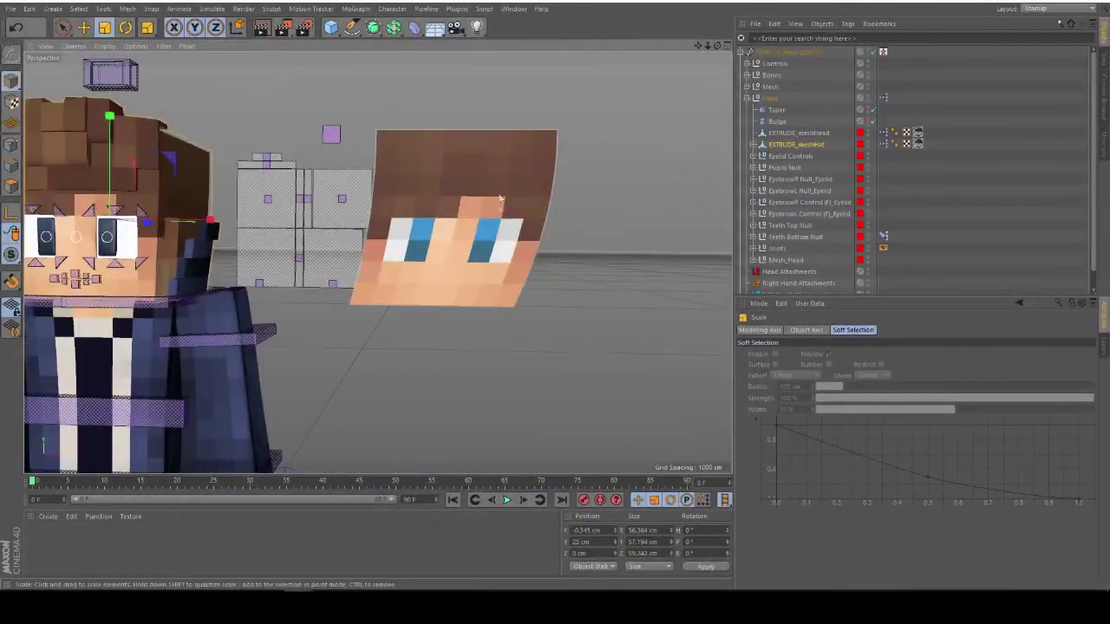
Try the EXTRUDE_meshHead object over the rig's face and move it back beside the rig, to about 69.4 cm in X
{"action": "left_click", "coordinate": [496, 181]}
{"action": "key", "text": "e"}
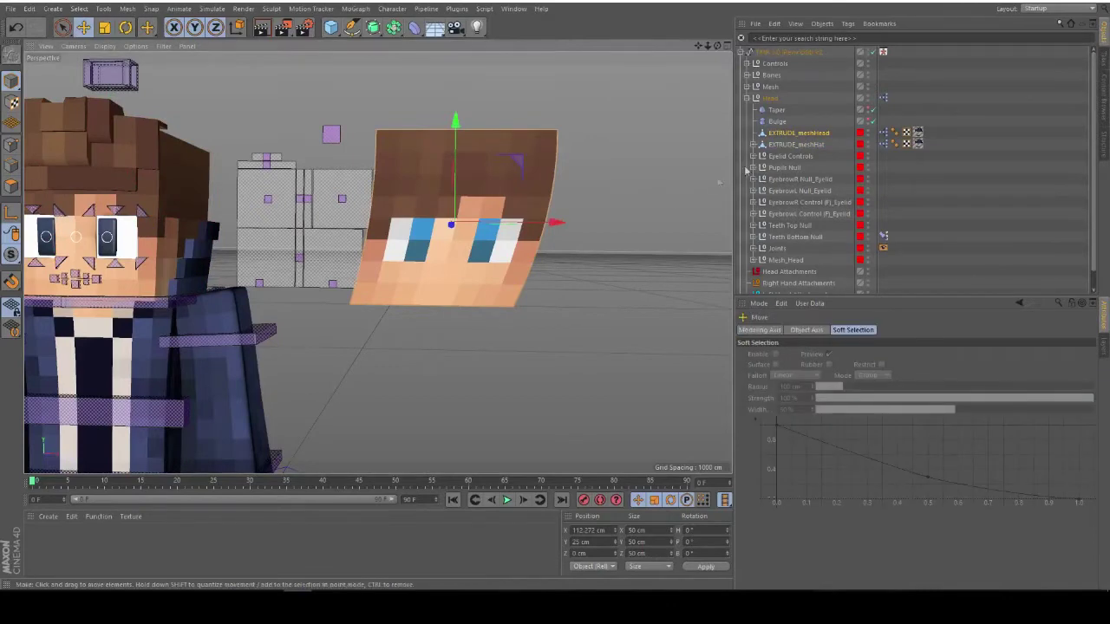
{"action": "left_click", "coordinate": [805, 135]}
{"action": "middle_click_drag", "start_coordinate": [376, 243], "coordinate": [568, 251], "text": "alt"}
{"action": "left_click_drag", "start_coordinate": [437, 234], "coordinate": [466, 241], "text": "alt"}
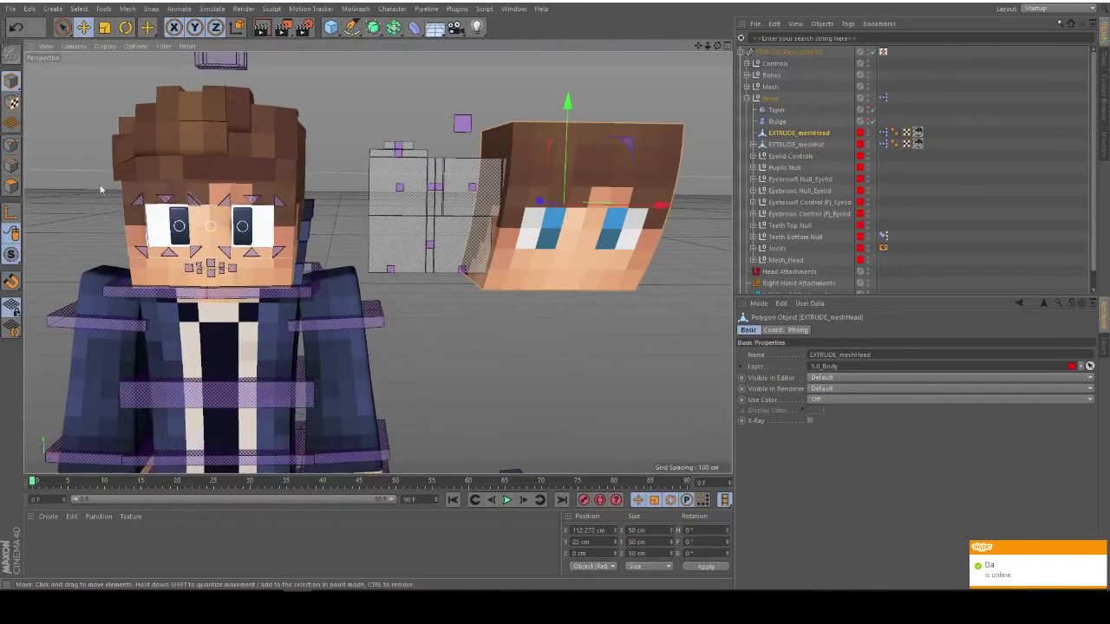
{"action": "left_click", "coordinate": [10, 187]}
{"action": "key", "text": "9"}
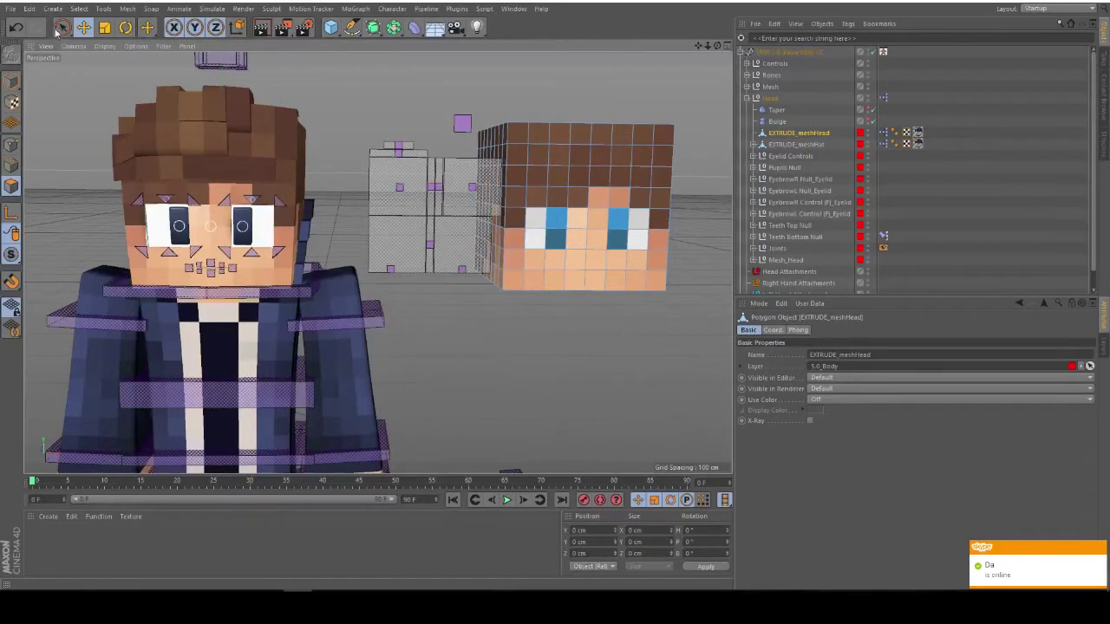
{"action": "left_click", "coordinate": [8, 80]}
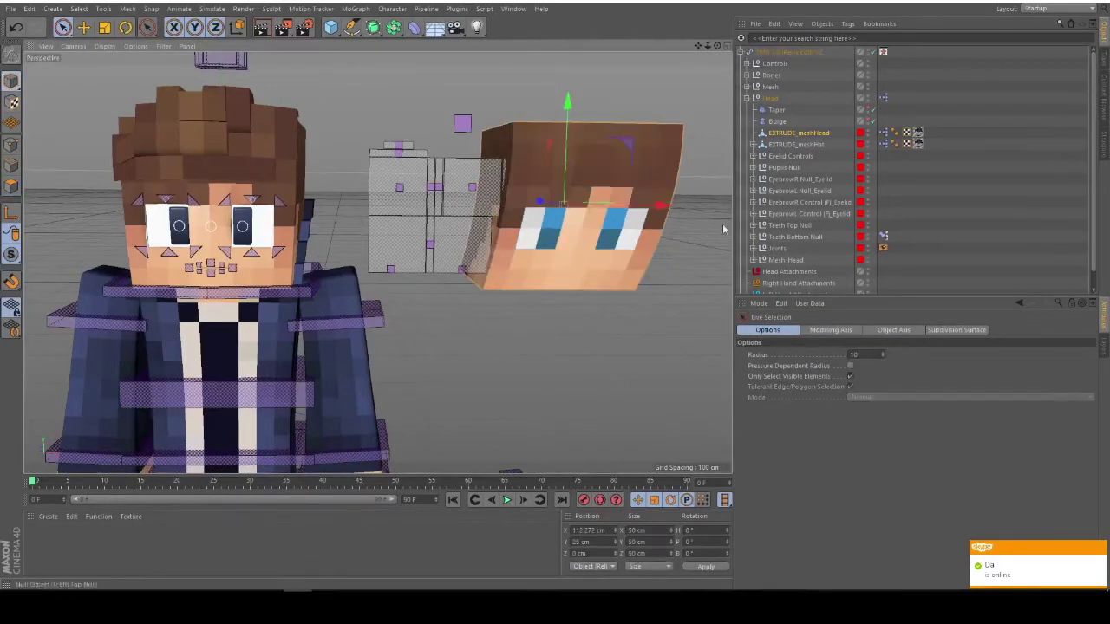
{"action": "left_click_drag", "start_coordinate": [661, 207], "coordinate": [314, 205]}
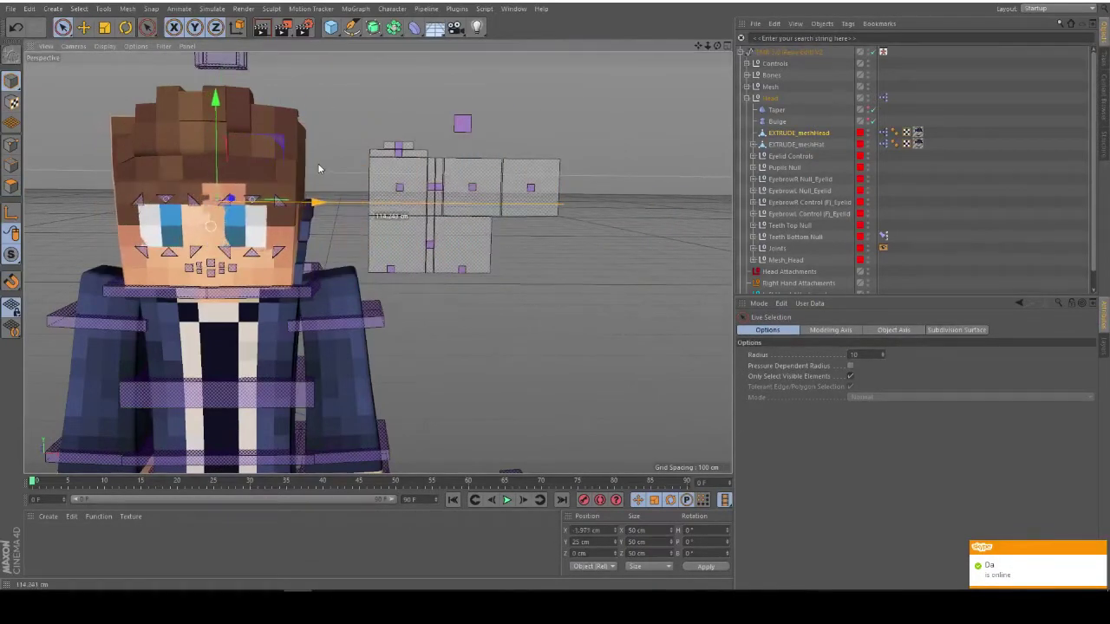
{"action": "left_click_drag", "start_coordinate": [321, 163], "coordinate": [532, 194]}
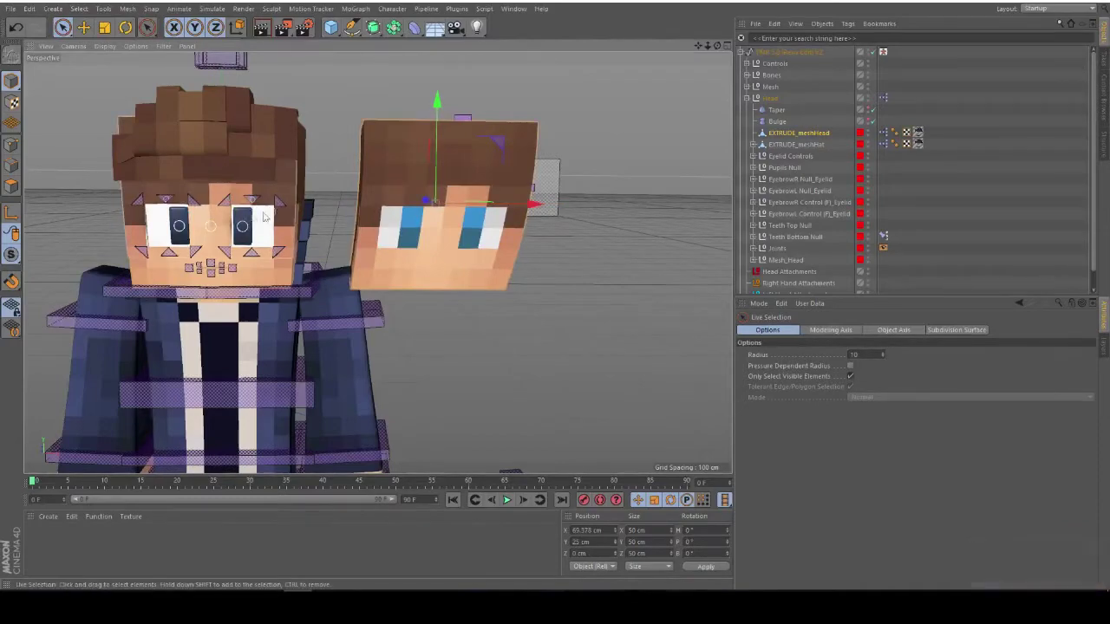
Move the EXTRUDE_meshHead object along X onto the rig's head, lining it up with the face at about -0.27 cm
{"action": "scroll", "coordinate": [239, 215], "scroll_direction": "up", "scroll_amount": 5}
{"action": "scroll", "coordinate": [240, 214], "scroll_direction": "up", "scroll_amount": 4}
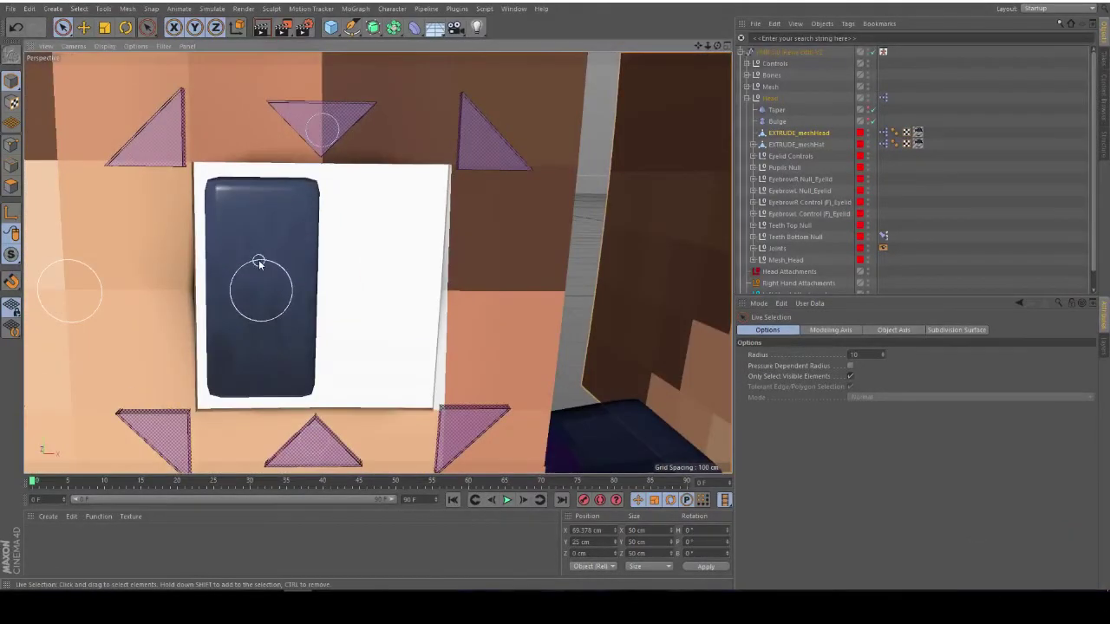
{"action": "scroll", "coordinate": [262, 253], "scroll_direction": "down", "scroll_amount": 9}
{"action": "left_click_drag", "start_coordinate": [534, 218], "coordinate": [469, 258]}
{"action": "scroll", "coordinate": [343, 223], "scroll_direction": "up", "scroll_amount": 3}
{"action": "scroll", "coordinate": [364, 246], "scroll_direction": "up", "scroll_amount": 2}
{"action": "scroll", "coordinate": [469, 257], "scroll_direction": "up", "scroll_amount": 2}
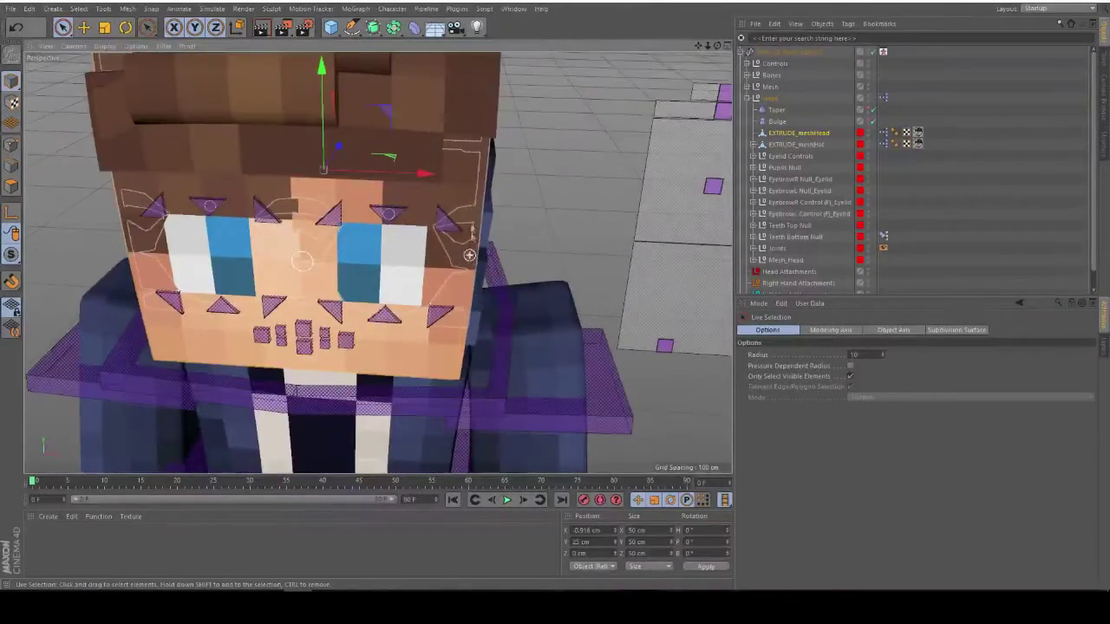
{"action": "left_click", "coordinate": [802, 134]}
{"action": "left_click_drag", "start_coordinate": [423, 173], "coordinate": [431, 174]}
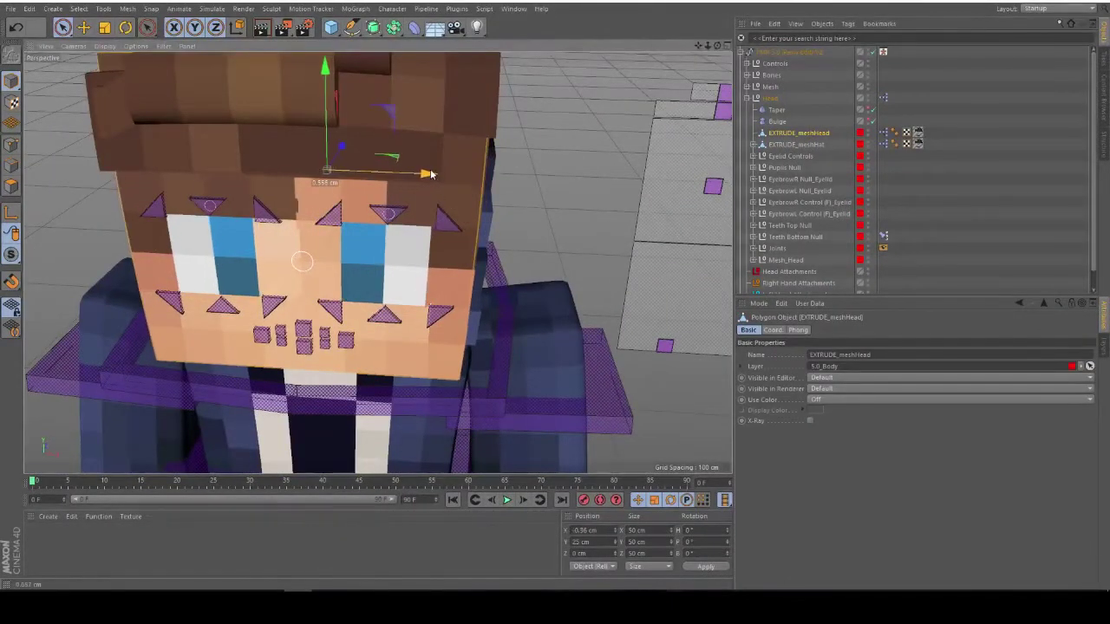
Try to delete the polygons around the mouth on the front of the EXTRUDE_meshHead object
{"action": "scroll", "coordinate": [446, 218], "scroll_direction": "down", "scroll_amount": 3}
{"action": "left_click_drag", "start_coordinate": [446, 218], "coordinate": [450, 232], "text": "alt"}
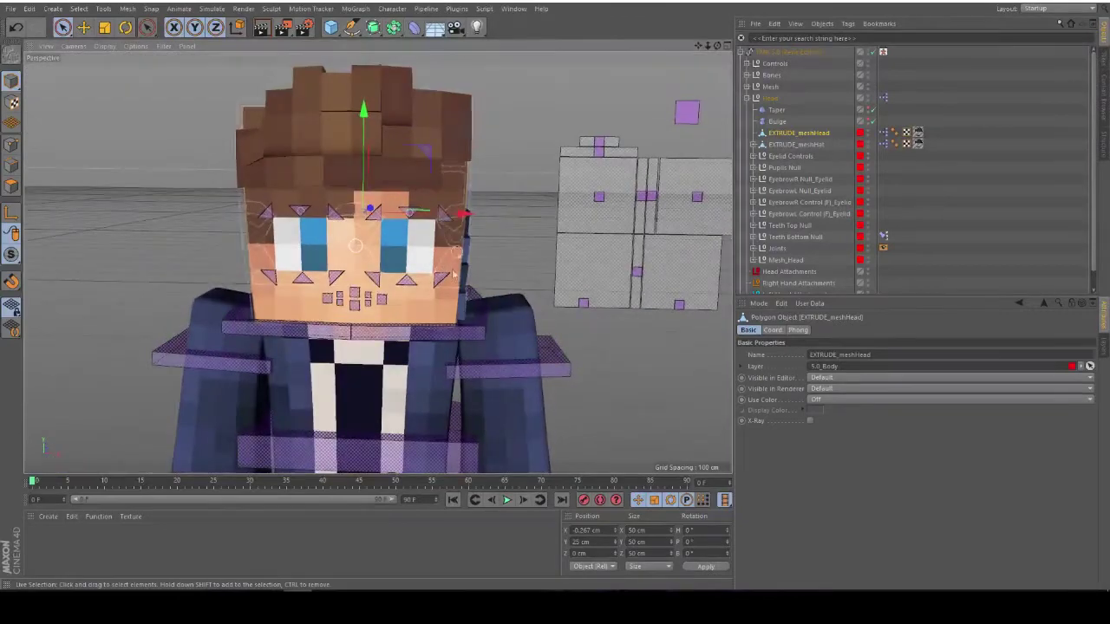
{"action": "middle_click_drag", "start_coordinate": [446, 247], "coordinate": [460, 173], "text": "alt"}
{"action": "scroll", "coordinate": [392, 196], "scroll_direction": "up", "scroll_amount": 2}
{"action": "left_click_drag", "start_coordinate": [393, 199], "coordinate": [411, 190], "text": "alt"}
{"action": "scroll", "coordinate": [411, 190], "scroll_direction": "up", "scroll_amount": 4}
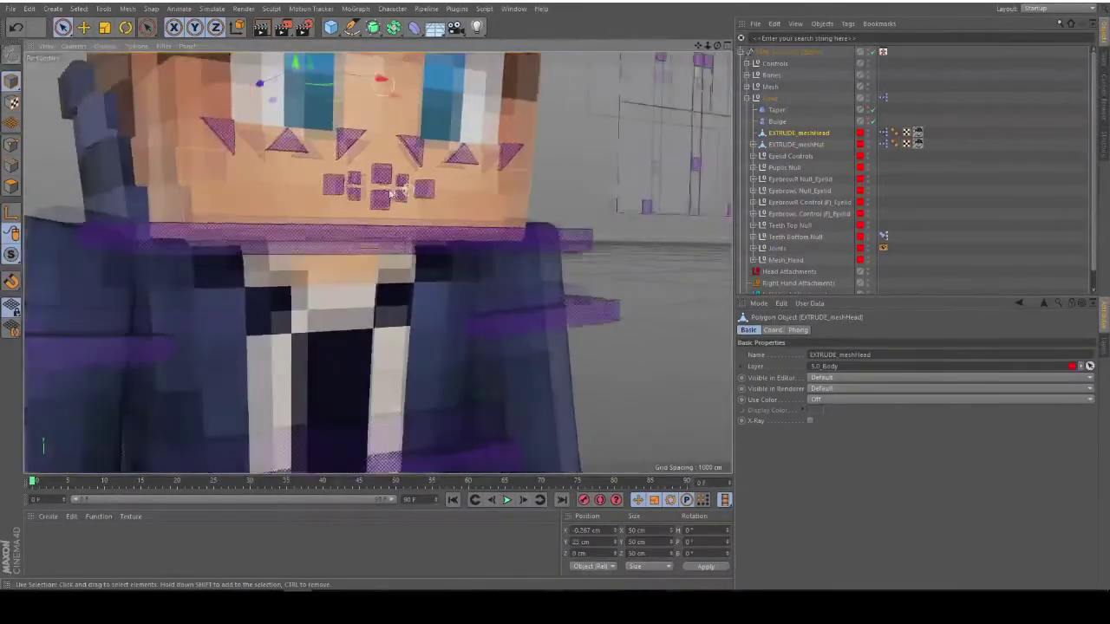
{"action": "left_click", "coordinate": [12, 187]}
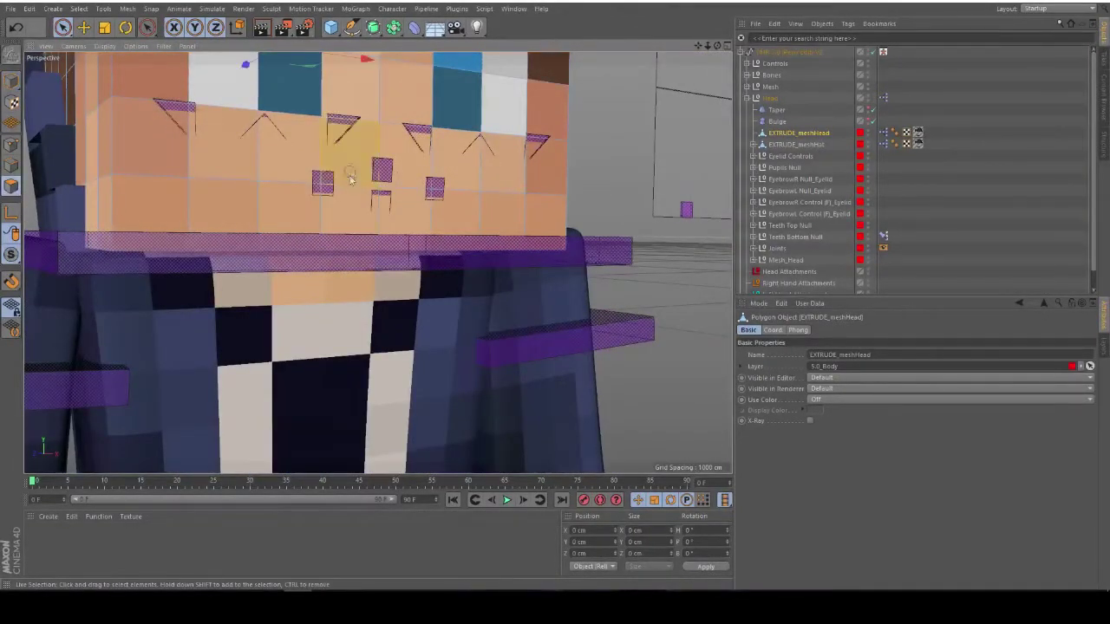
{"action": "left_click_drag", "start_coordinate": [311, 181], "coordinate": [314, 188]}
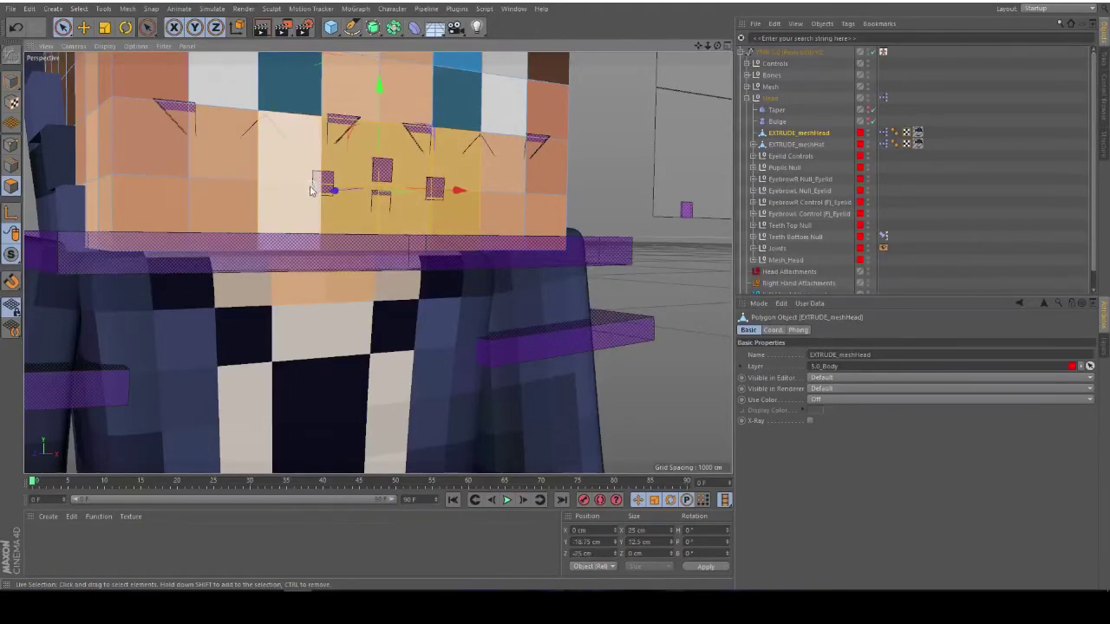
{"action": "key", "text": "Delete"}
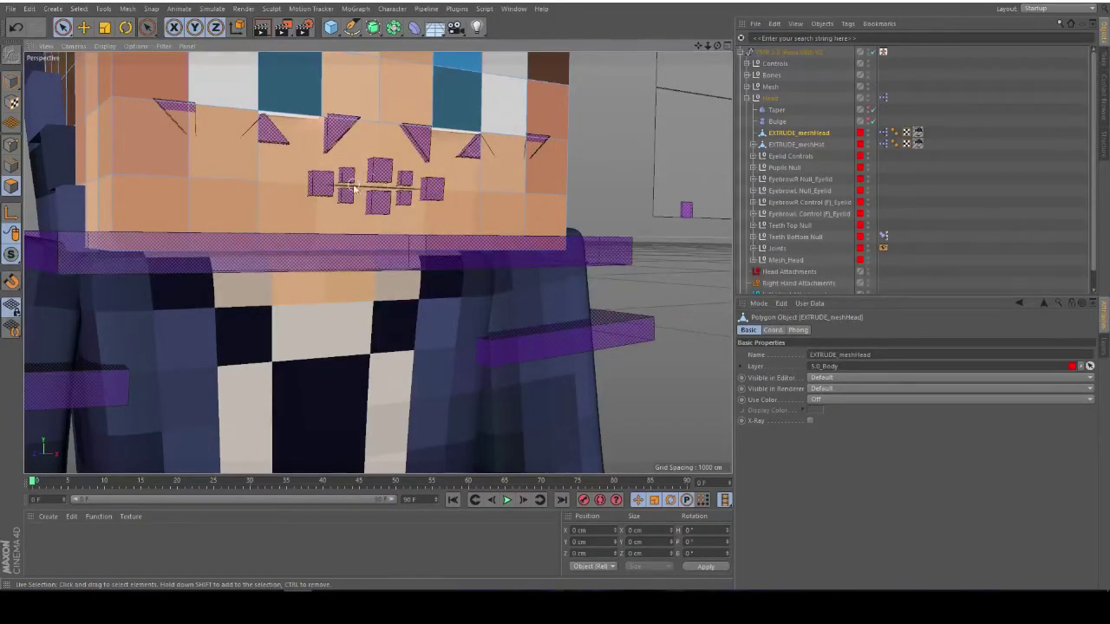
Undo the deletion of the mouth polygons, clear the selection and return to whole-object editing
{"action": "scroll", "coordinate": [271, 145], "scroll_direction": "up", "scroll_amount": 10}
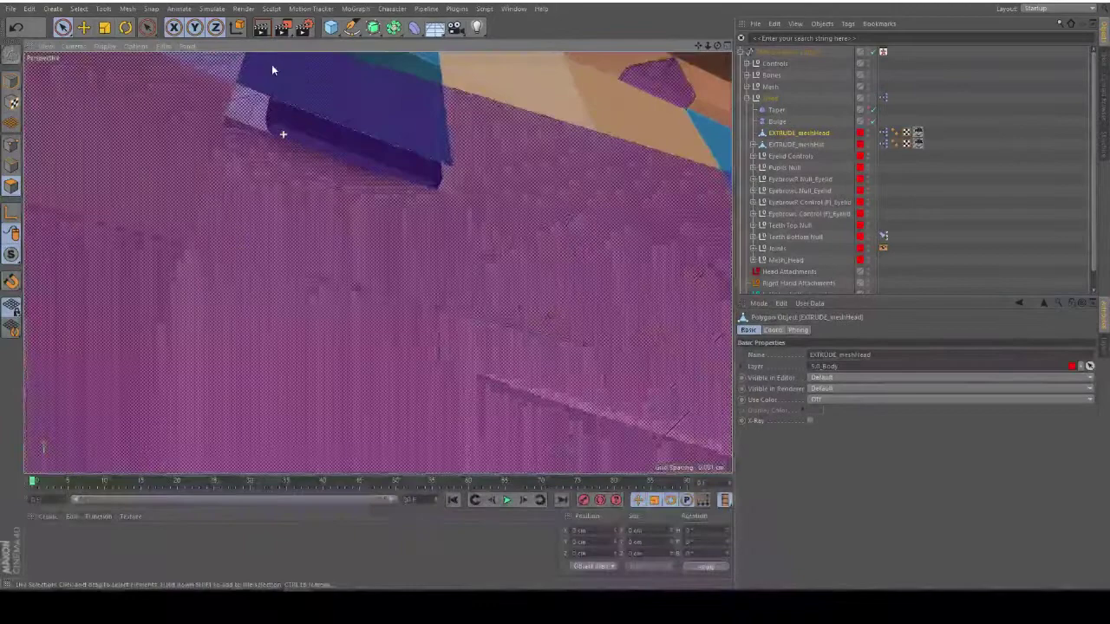
{"action": "scroll", "coordinate": [256, 76], "scroll_direction": "down", "scroll_amount": 10}
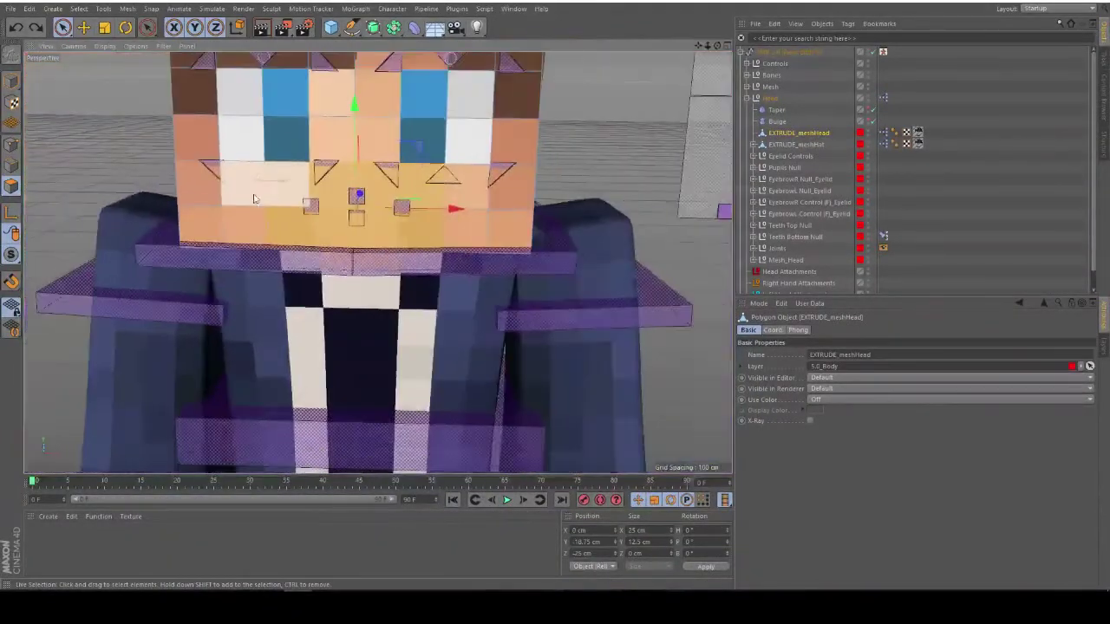
{"action": "left_click", "coordinate": [101, 147]}
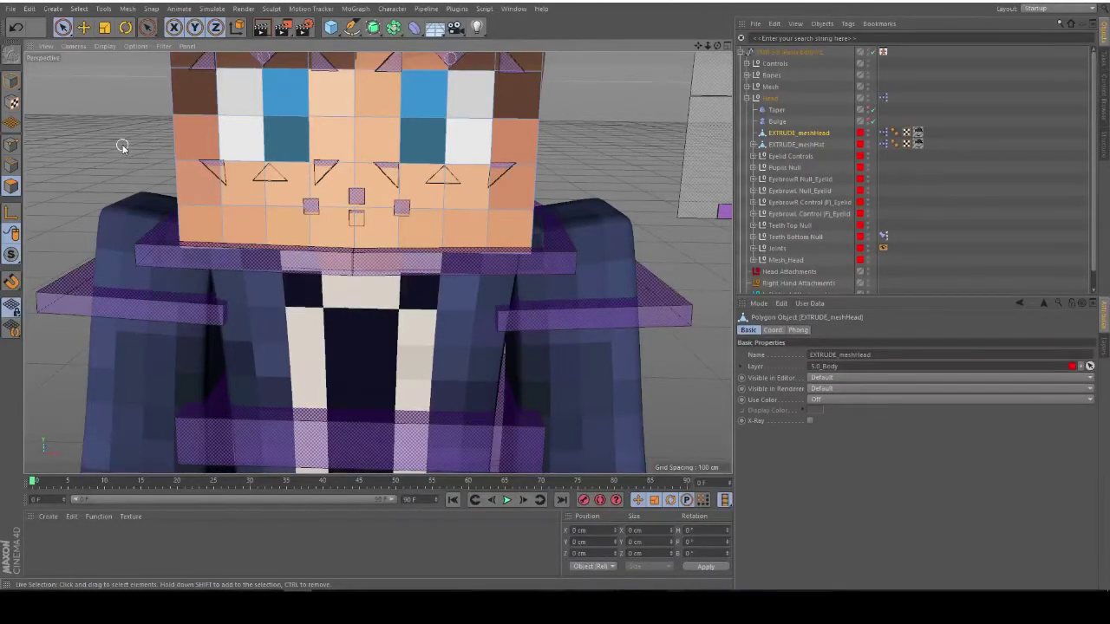
{"action": "scroll", "coordinate": [211, 161], "scroll_direction": "down", "scroll_amount": 10}
{"action": "middle_click_drag", "start_coordinate": [453, 271], "coordinate": [559, 238], "text": "alt"}
{"action": "left_click", "coordinate": [14, 83]}
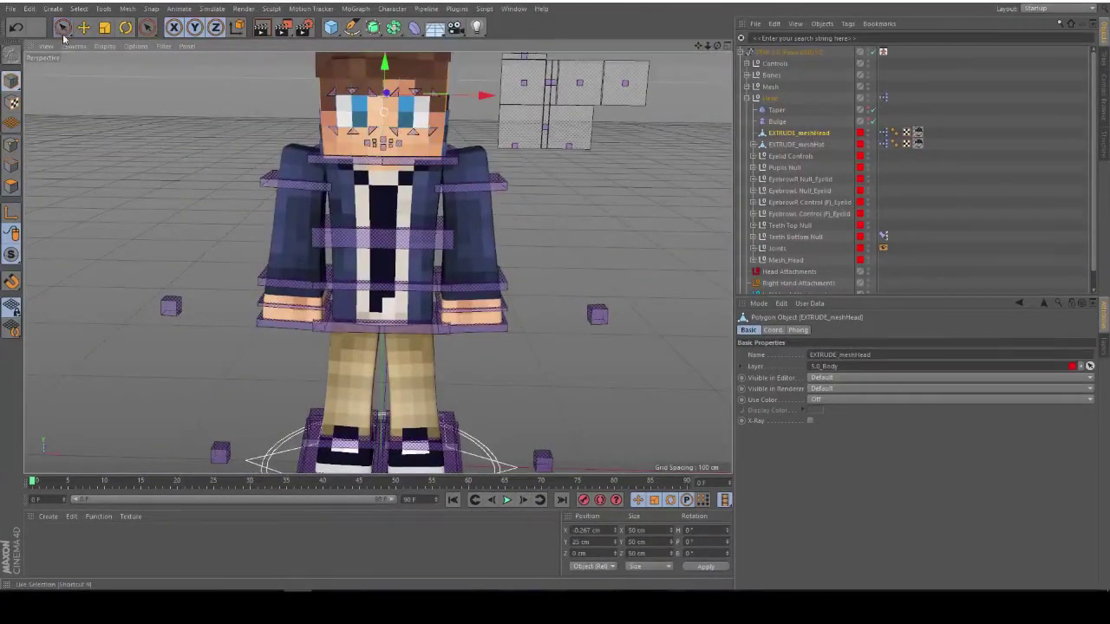
Select the meshBody polygon object inside the Mesh group's meshBody subdivision surface and switch to polygon editing
{"action": "left_click", "coordinate": [63, 31]}
{"action": "scroll", "coordinate": [175, 142], "scroll_direction": "down", "scroll_amount": 3}
{"action": "middle_click_drag", "start_coordinate": [185, 250], "coordinate": [221, 224], "text": "alt"}
{"action": "scroll", "coordinate": [180, 192], "scroll_direction": "up", "scroll_amount": 5}
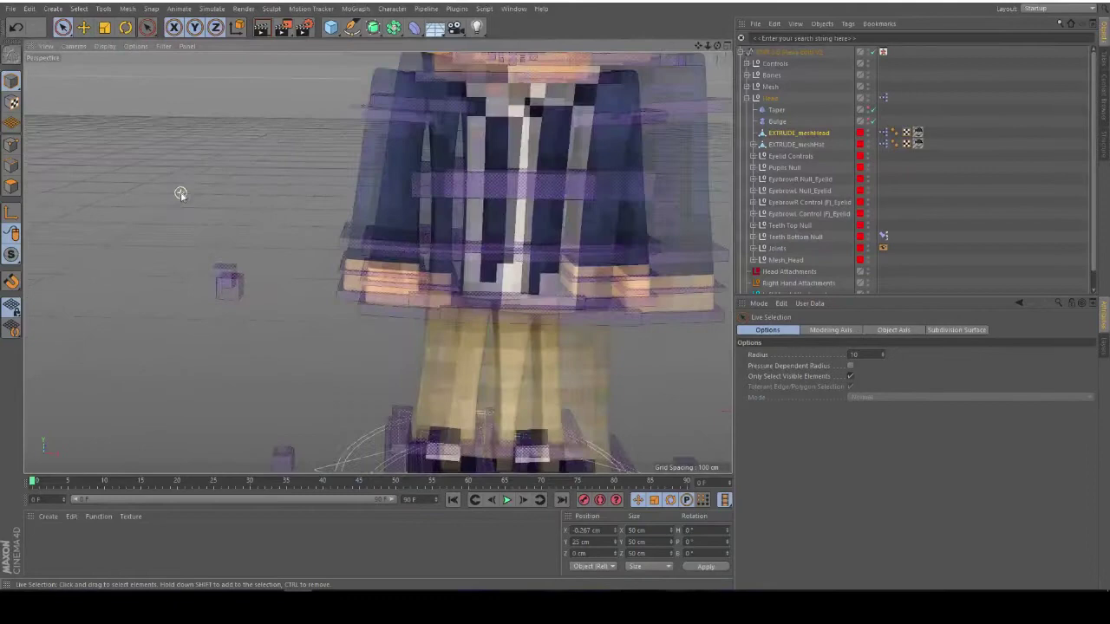
{"action": "left_click", "coordinate": [745, 98]}
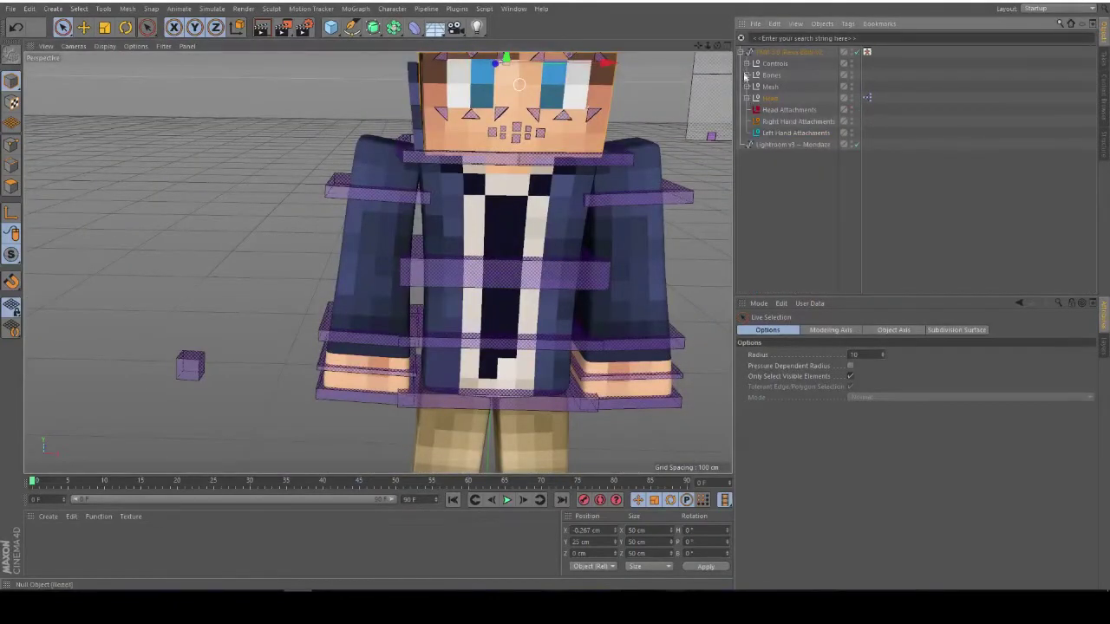
{"action": "left_click", "coordinate": [747, 87]}
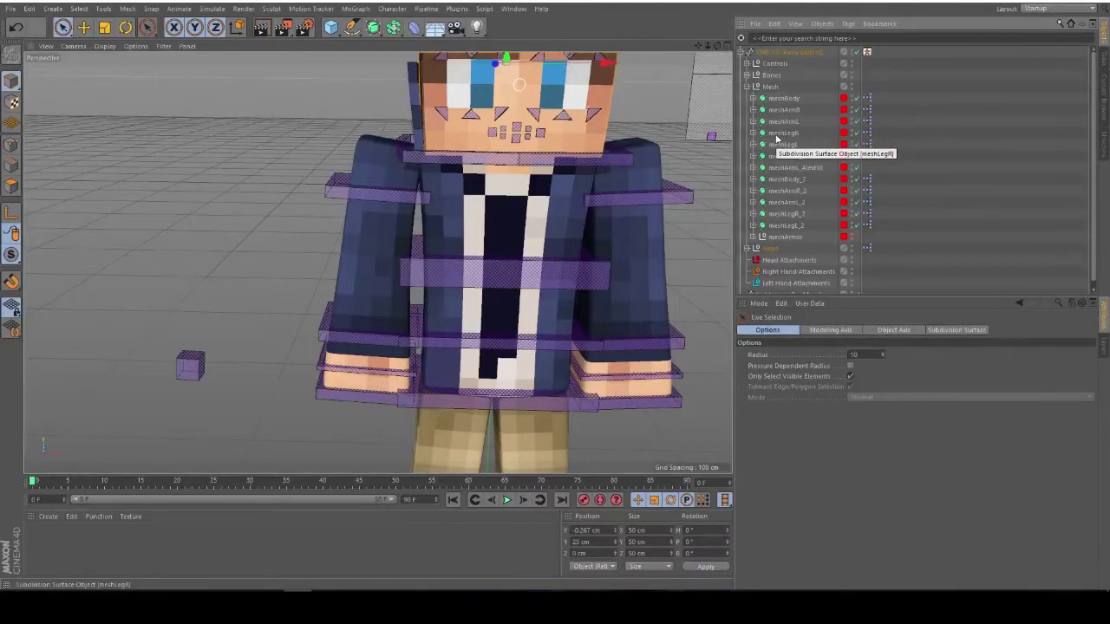
{"action": "left_click", "coordinate": [752, 98]}
{"action": "left_click", "coordinate": [785, 110]}
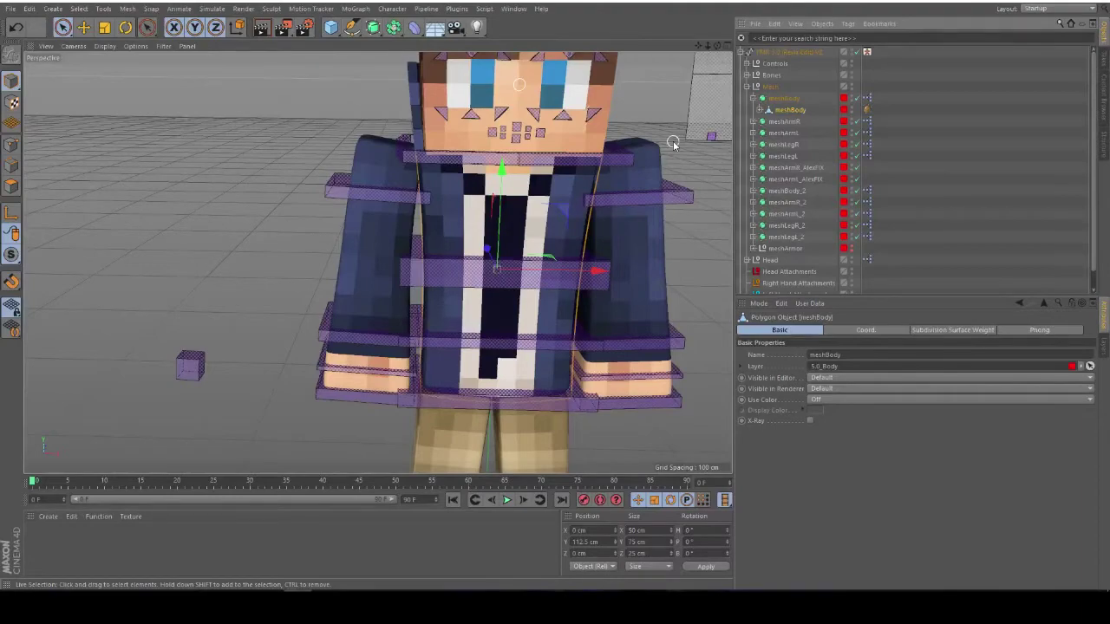
{"action": "left_click", "coordinate": [12, 189]}
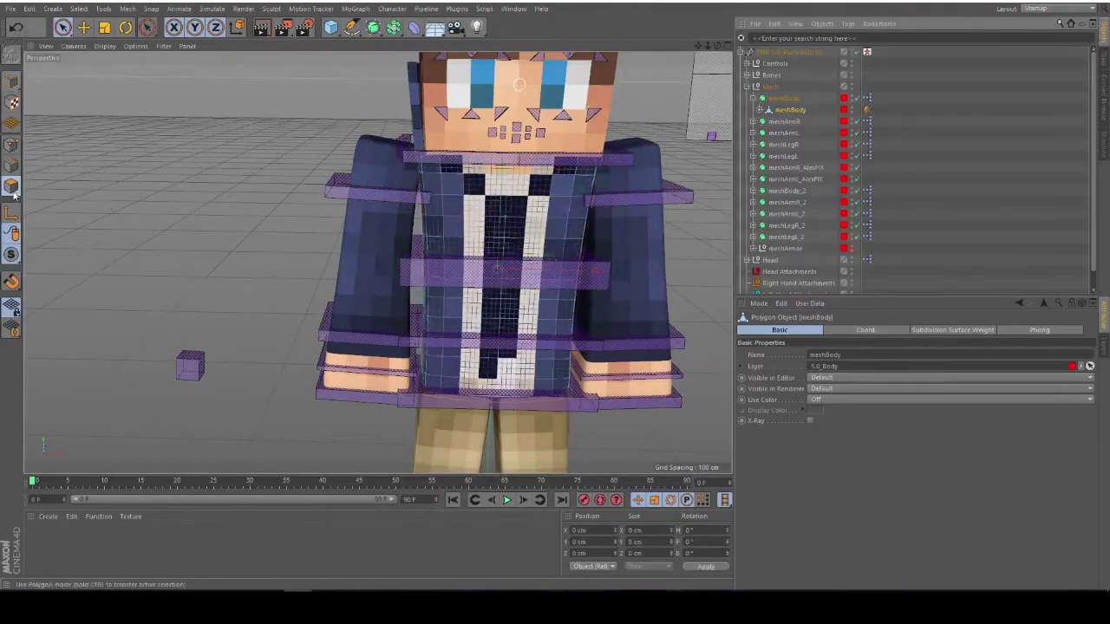
Examine the jacket and collar polygons on the front of the body mesh from several angles
{"action": "scroll", "coordinate": [372, 218], "scroll_direction": "up", "scroll_amount": 6}
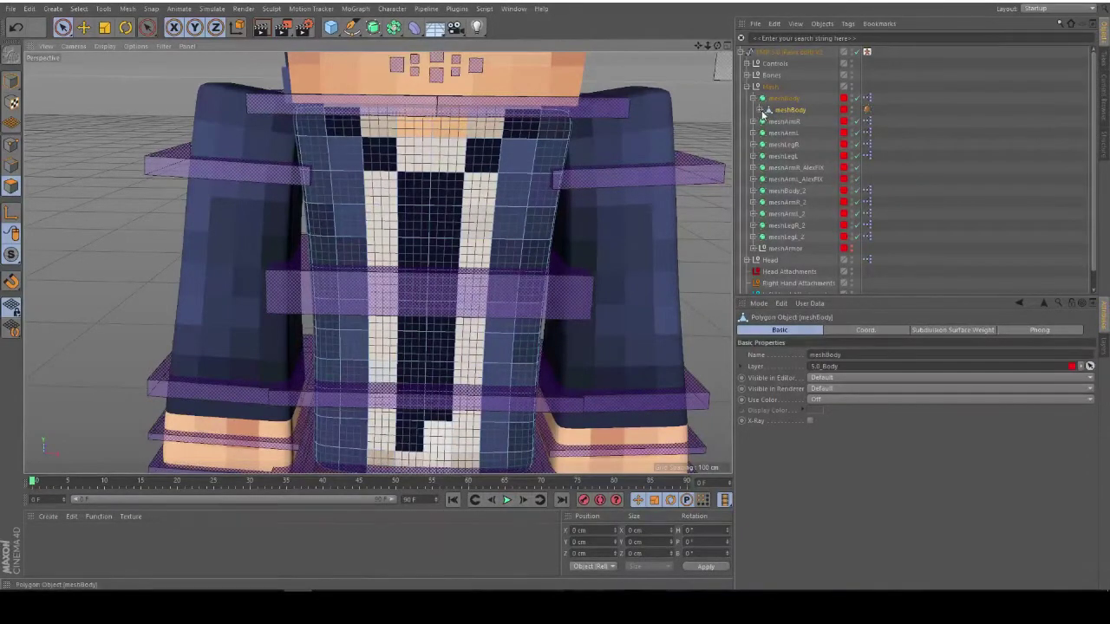
{"action": "left_click_drag", "start_coordinate": [424, 200], "coordinate": [524, 200], "text": "alt"}
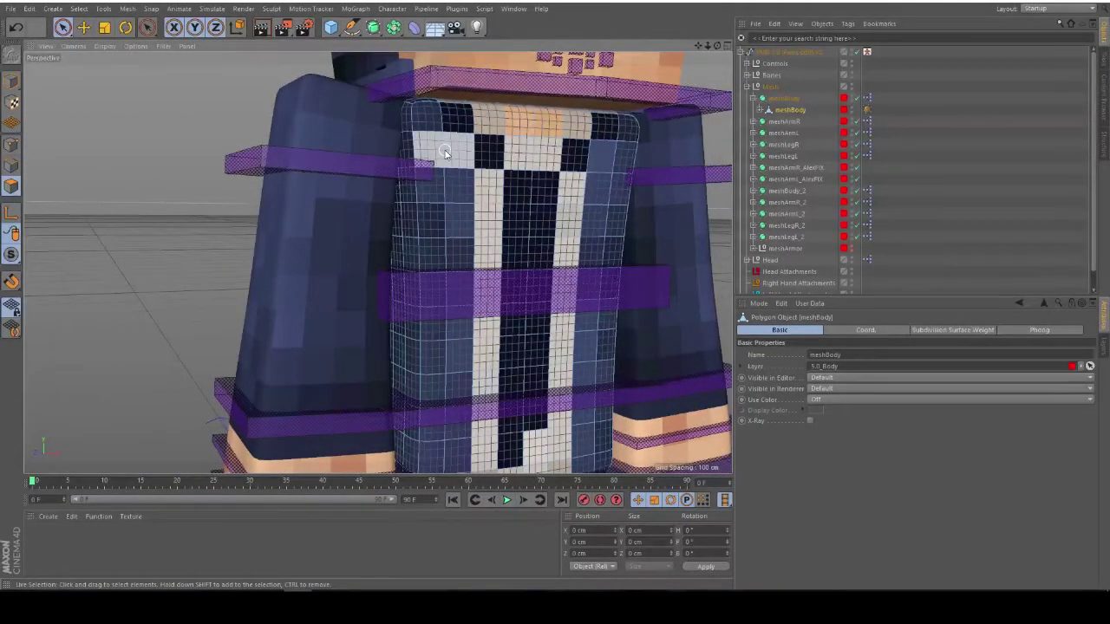
{"action": "left_click_drag", "start_coordinate": [442, 155], "coordinate": [446, 178], "text": "alt"}
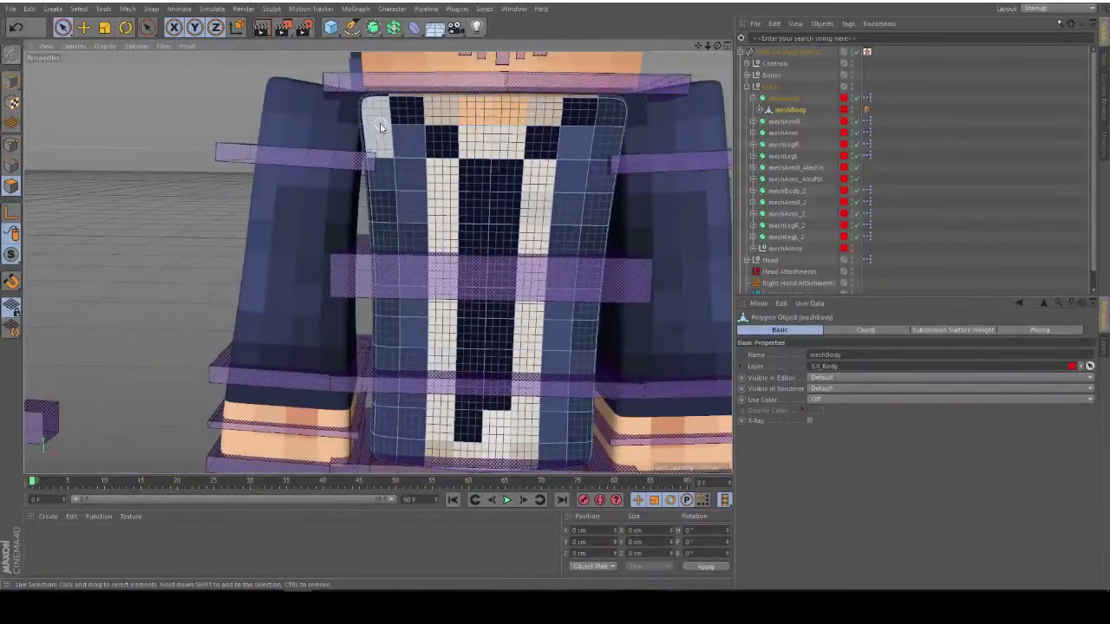
{"action": "left_click_drag", "start_coordinate": [371, 123], "coordinate": [371, 115], "text": "alt"}
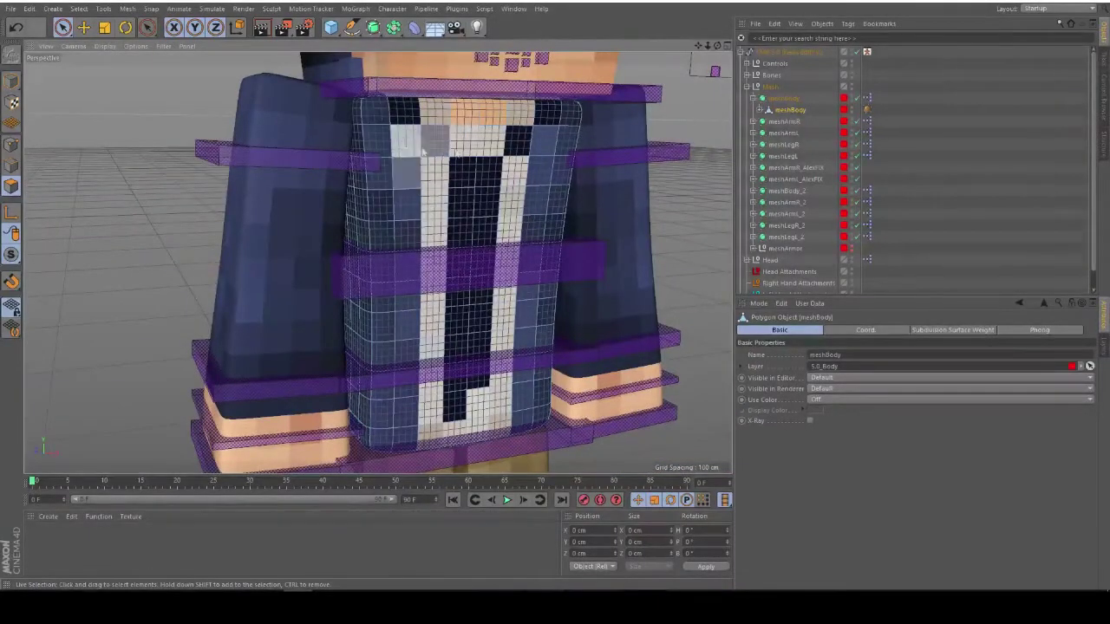
Inspect the jacket, shirt and dark centre strip on the body's front from the collar down to the hem
{"action": "scroll", "coordinate": [543, 259], "scroll_direction": "down", "scroll_amount": 5}
{"action": "left_click_drag", "start_coordinate": [545, 260], "coordinate": [519, 260], "text": "alt"}
{"action": "middle_click_drag", "start_coordinate": [519, 259], "coordinate": [521, 223], "text": "alt"}
{"action": "mouse_move", "coordinate": [511, 225]}
{"action": "left_mouse_down", "text": "alt"}
{"action": "mouse_move", "coordinate": [545, 225]}
{"action": "mouse_move", "coordinate": [532, 223]}
{"action": "left_mouse_up", "text": "alt"}
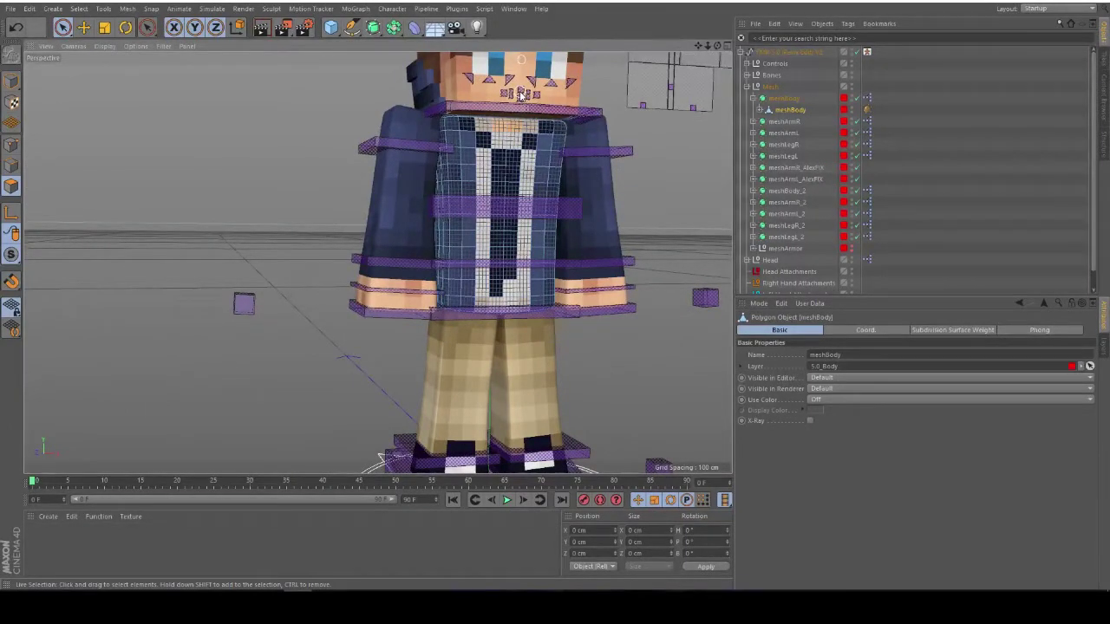
{"action": "scroll", "coordinate": [521, 95], "scroll_direction": "up", "scroll_amount": 6}
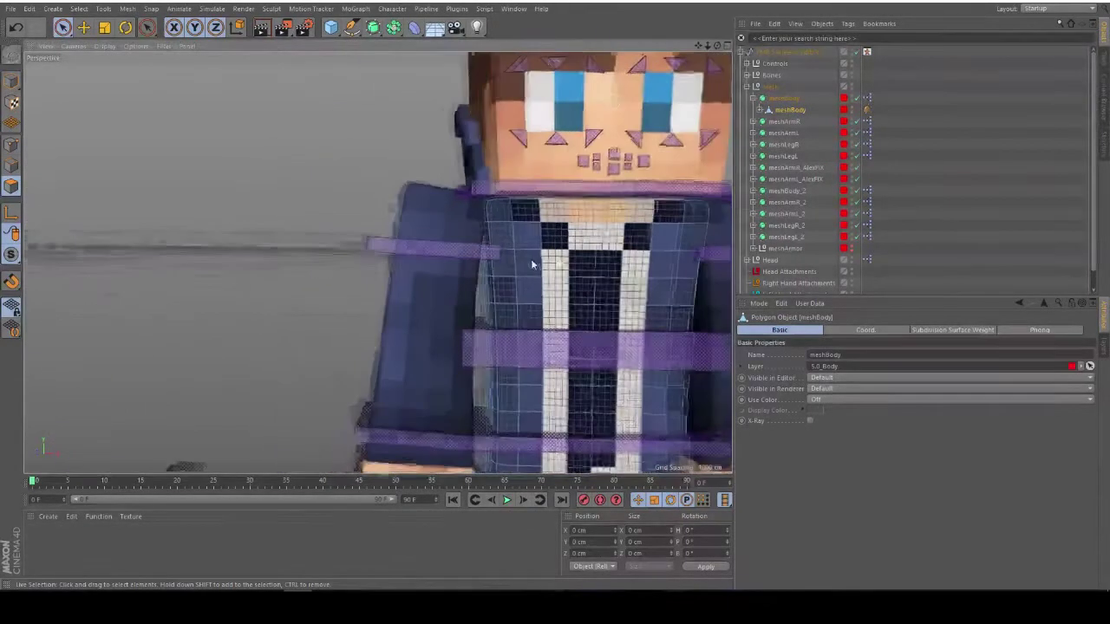
{"action": "middle_click_drag", "start_coordinate": [563, 256], "coordinate": [463, 187], "text": "alt"}
{"action": "left_click_drag", "start_coordinate": [470, 193], "coordinate": [495, 218], "text": "alt"}
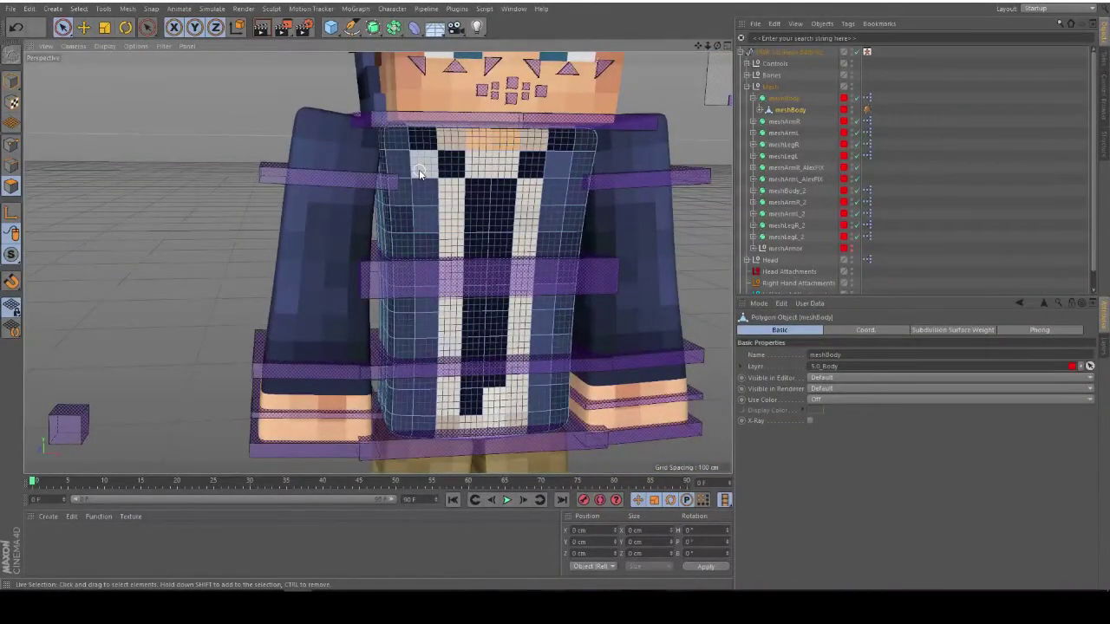
{"action": "scroll", "coordinate": [419, 173], "scroll_direction": "up", "scroll_amount": 5}
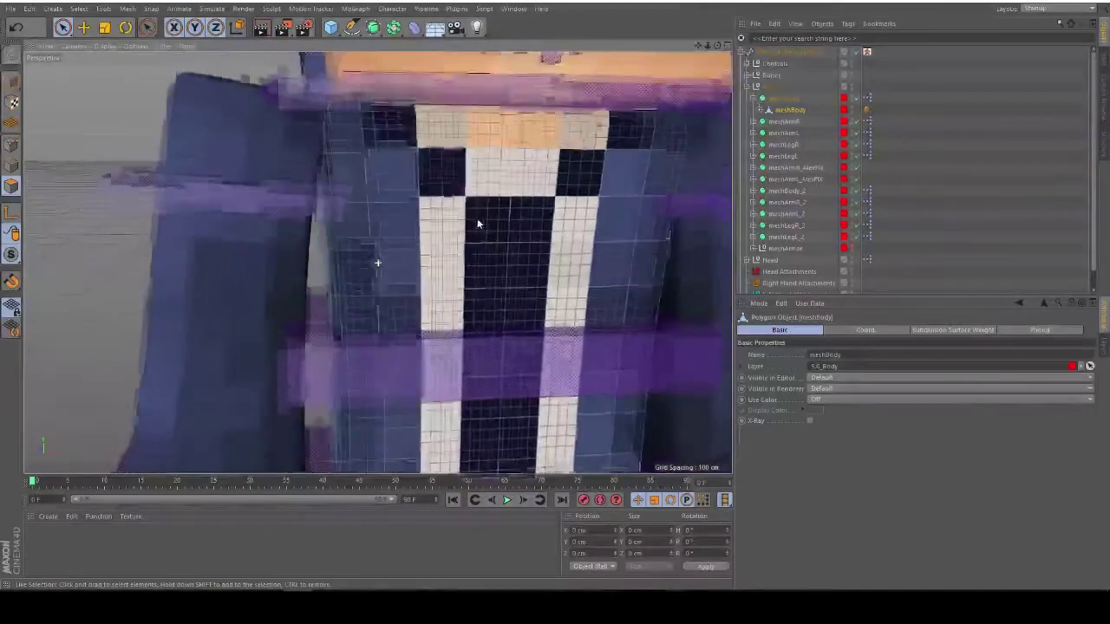
{"action": "left_click_drag", "start_coordinate": [496, 244], "coordinate": [491, 255], "text": "alt"}
{"action": "scroll", "coordinate": [501, 290], "scroll_direction": "down", "scroll_amount": 4}
{"action": "middle_click_drag", "start_coordinate": [500, 290], "coordinate": [471, 184], "text": "alt"}
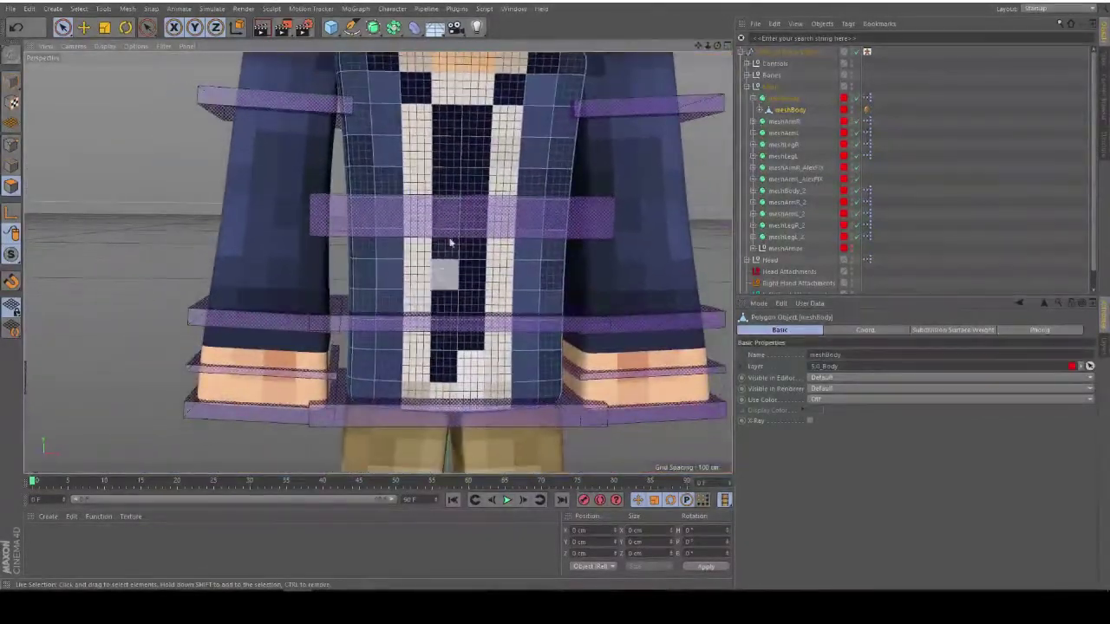
Select the dark polygons of the centre strip and the two dark collar squares on each side of the body's front
{"action": "middle_click_drag", "start_coordinate": [454, 227], "coordinate": [457, 314], "text": "alt"}
{"action": "scroll", "coordinate": [488, 228], "scroll_direction": "up", "scroll_amount": 4}
{"action": "left_click", "coordinate": [361, 120]}
{"action": "mouse_move", "coordinate": [361, 122]}
{"action": "left_mouse_down"}
{"action": "mouse_move", "coordinate": [470, 208]}
{"action": "mouse_move", "coordinate": [463, 305]}
{"action": "left_mouse_up"}
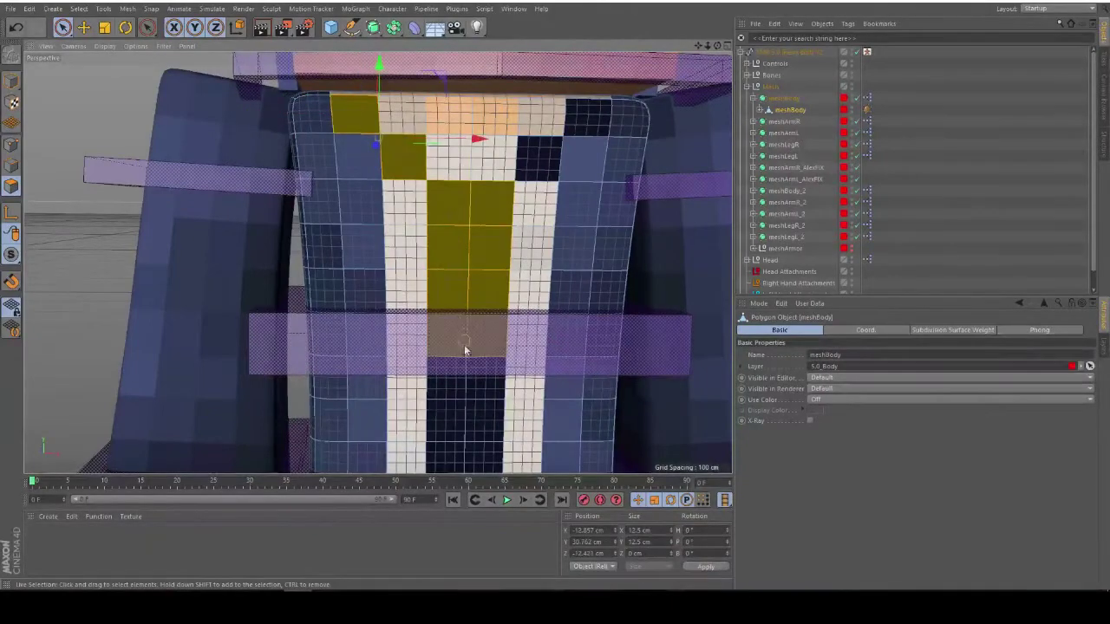
{"action": "middle_click_drag", "start_coordinate": [466, 335], "coordinate": [460, 248], "text": "alt"}
{"action": "mouse_move", "coordinate": [461, 247]}
{"action": "left_mouse_down"}
{"action": "mouse_move", "coordinate": [488, 275]}
{"action": "mouse_move", "coordinate": [447, 436]}
{"action": "left_mouse_up"}
{"action": "middle_click_drag", "start_coordinate": [473, 270], "coordinate": [424, 356], "text": "alt"}
{"action": "left_click", "coordinate": [494, 136], "text": "shift"}
{"action": "left_click", "coordinate": [546, 106], "text": "shift"}
Extrude the selected dark polygons with a 1.5 cm offset and clear the selection
{"action": "key", "text": "d"}
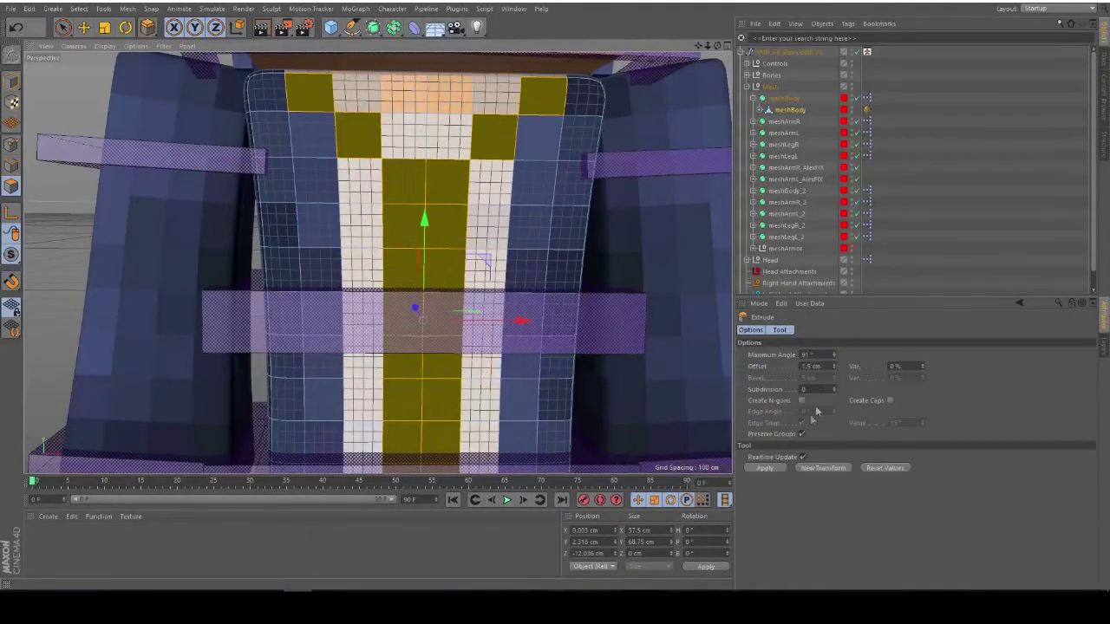
{"action": "left_click", "coordinate": [774, 467]}
{"action": "left_click_drag", "start_coordinate": [587, 364], "coordinate": [490, 320], "text": "alt"}
{"action": "left_click", "coordinate": [63, 28]}
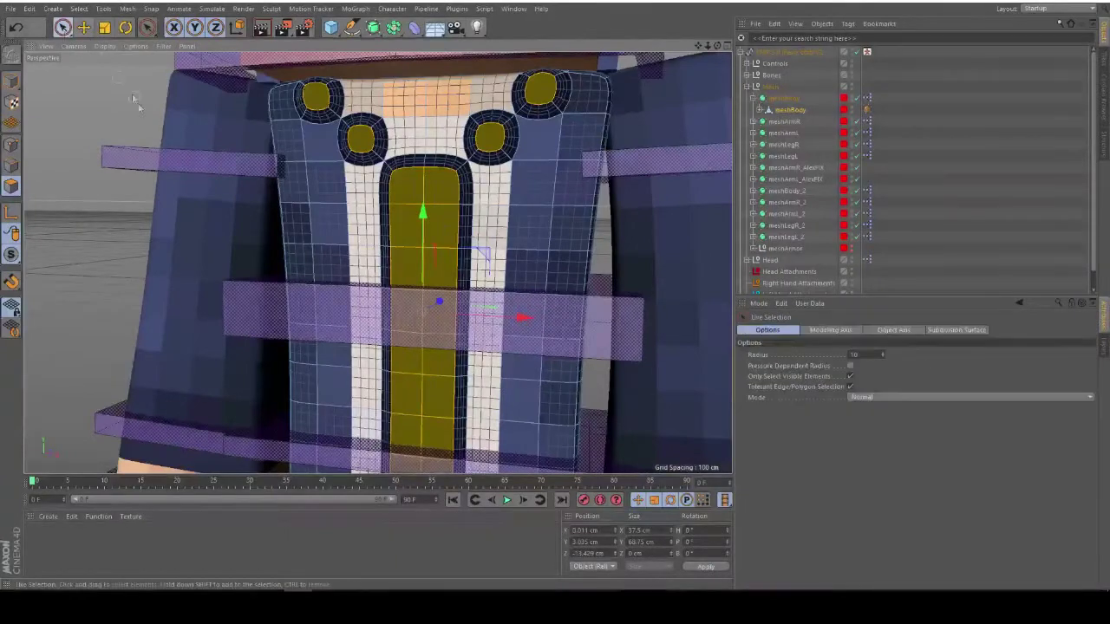
{"action": "left_click", "coordinate": [137, 102]}
{"action": "scroll", "coordinate": [341, 149], "scroll_direction": "up", "scroll_amount": 4}
{"action": "left_click_drag", "start_coordinate": [446, 203], "coordinate": [456, 202], "text": "alt"}
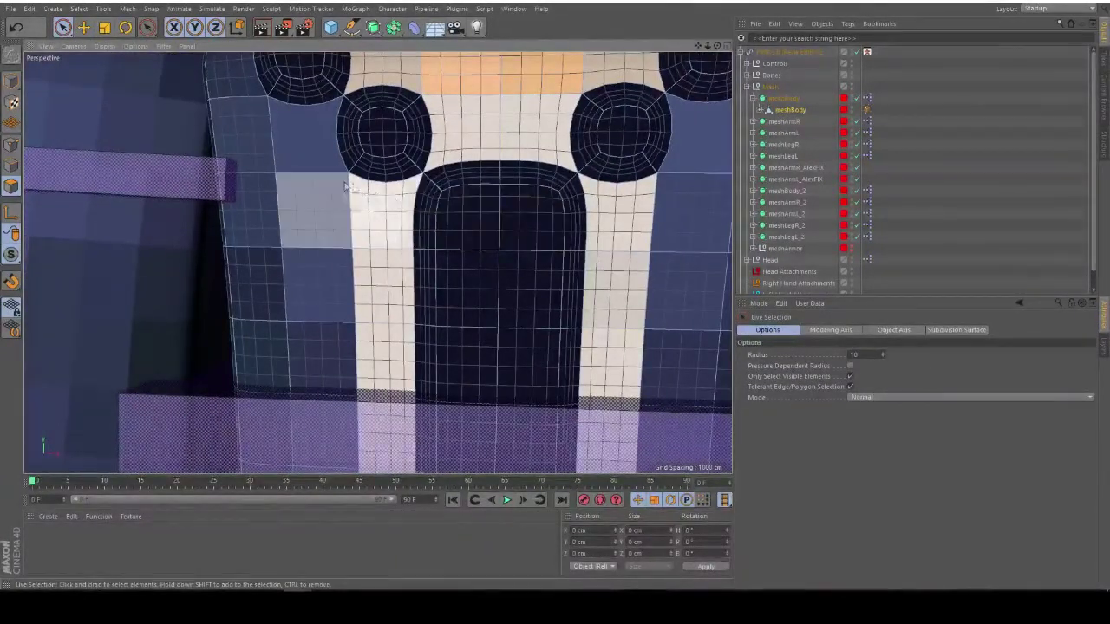
{"action": "scroll", "coordinate": [329, 183], "scroll_direction": "down", "scroll_amount": 6}
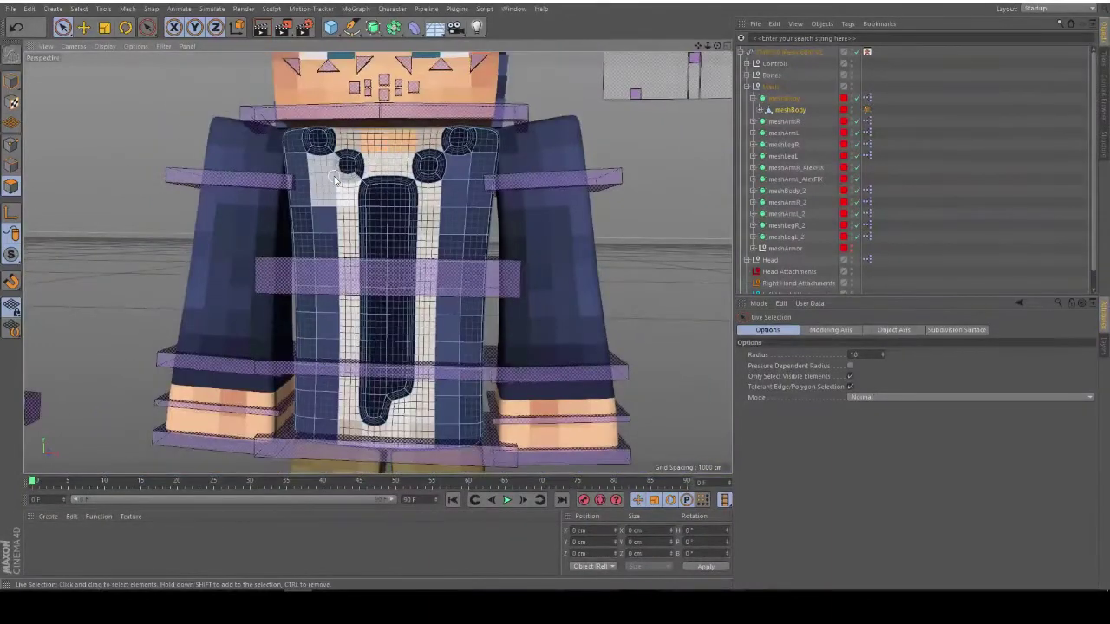
Using the Knife in Loop mode, cut a vertical loop beside the outer edge of the upper collar square on the character's right
{"action": "key", "text": "k"}
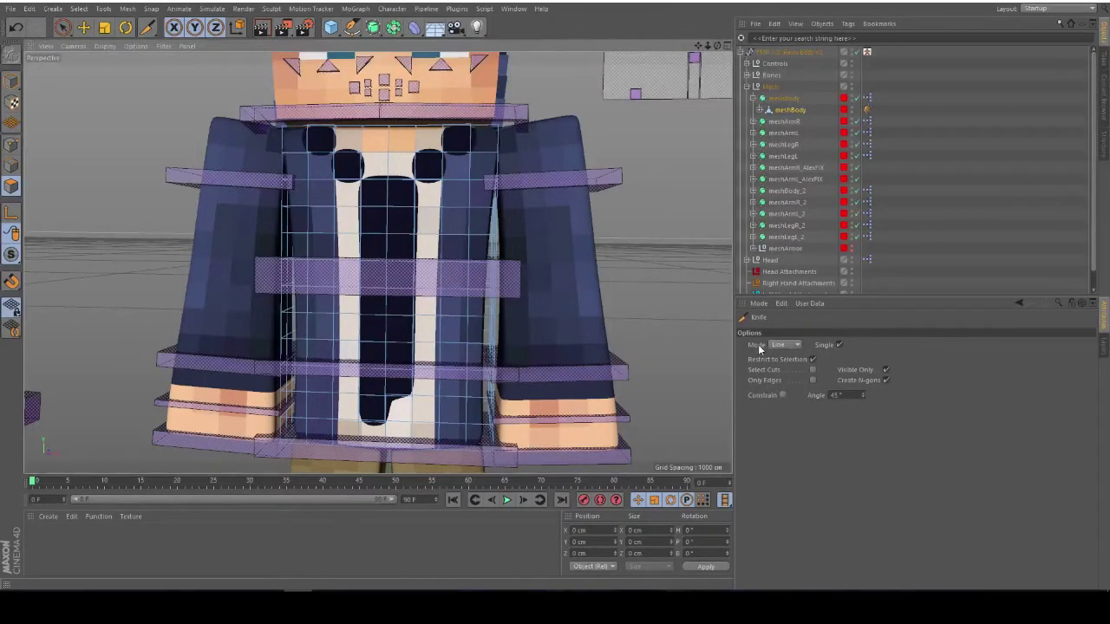
{"action": "left_click", "coordinate": [785, 345]}
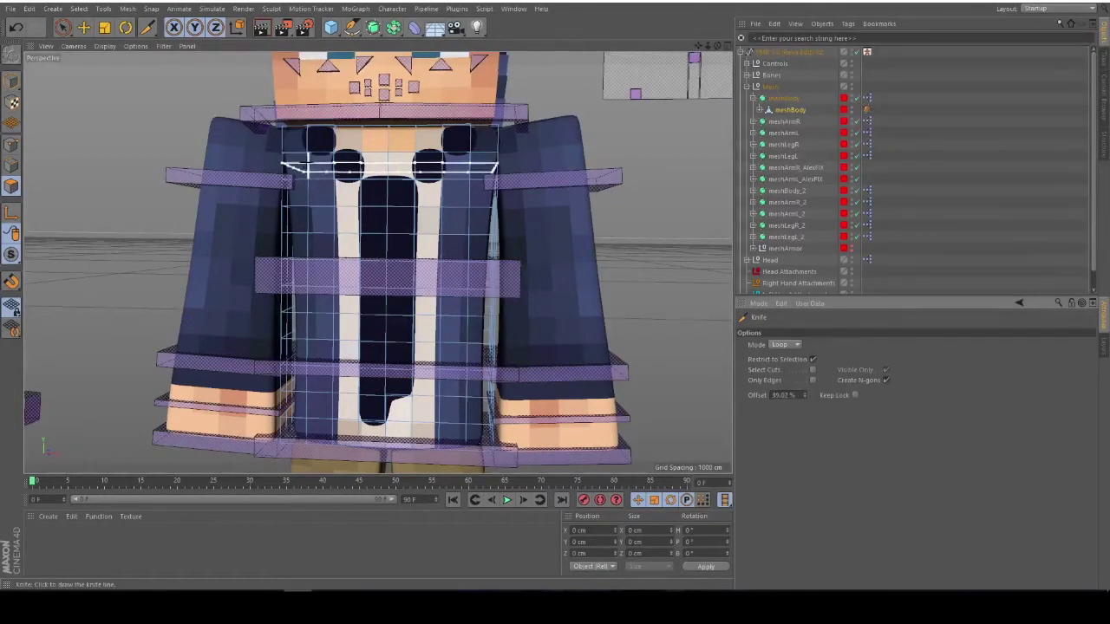
{"action": "middle_click_drag", "start_coordinate": [306, 164], "coordinate": [400, 208], "text": "alt"}
{"action": "scroll", "coordinate": [411, 214], "scroll_direction": "up", "scroll_amount": 10}
{"action": "middle_click_drag", "start_coordinate": [427, 156], "coordinate": [433, 249], "text": "alt"}
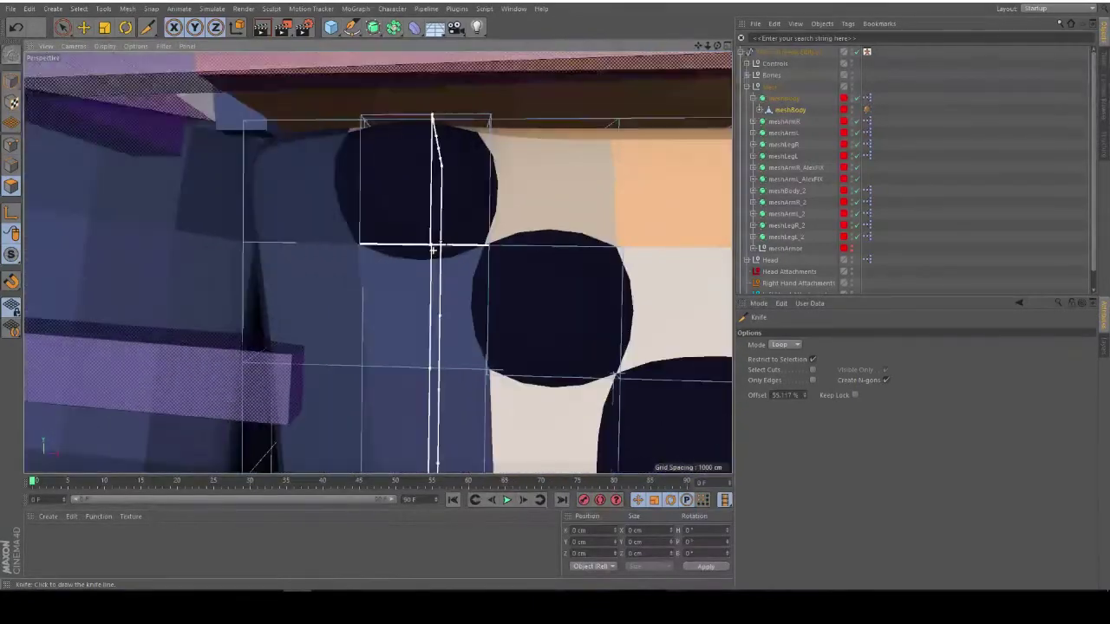
{"action": "scroll", "coordinate": [433, 250], "scroll_direction": "up", "scroll_amount": 1}
{"action": "left_click_drag", "start_coordinate": [335, 198], "coordinate": [338, 242], "text": "alt"}
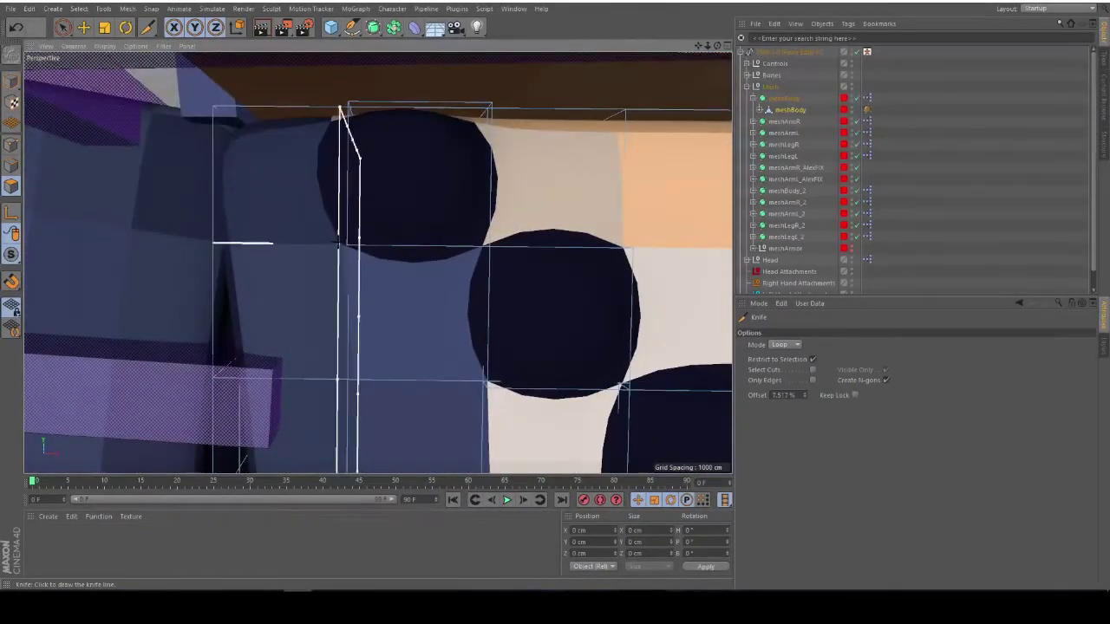
{"action": "middle_click_drag", "start_coordinate": [377, 262], "coordinate": [378, 262], "text": "alt"}
{"action": "scroll", "coordinate": [378, 262], "scroll_direction": "down", "scroll_amount": 3}
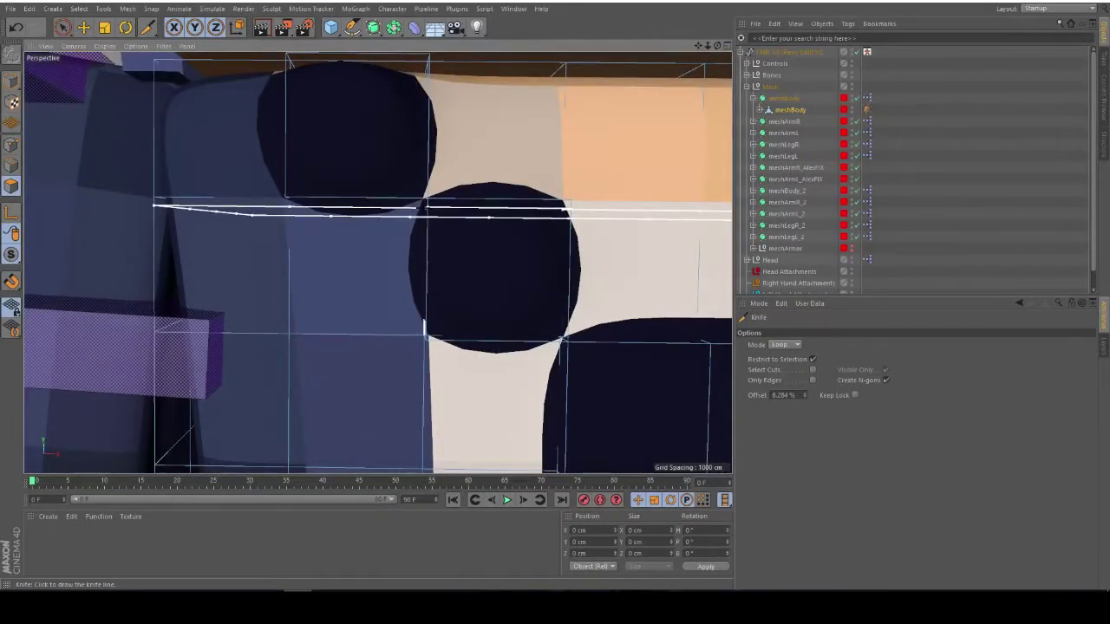
{"action": "left_click_drag", "start_coordinate": [377, 263], "coordinate": [378, 262], "text": "alt"}
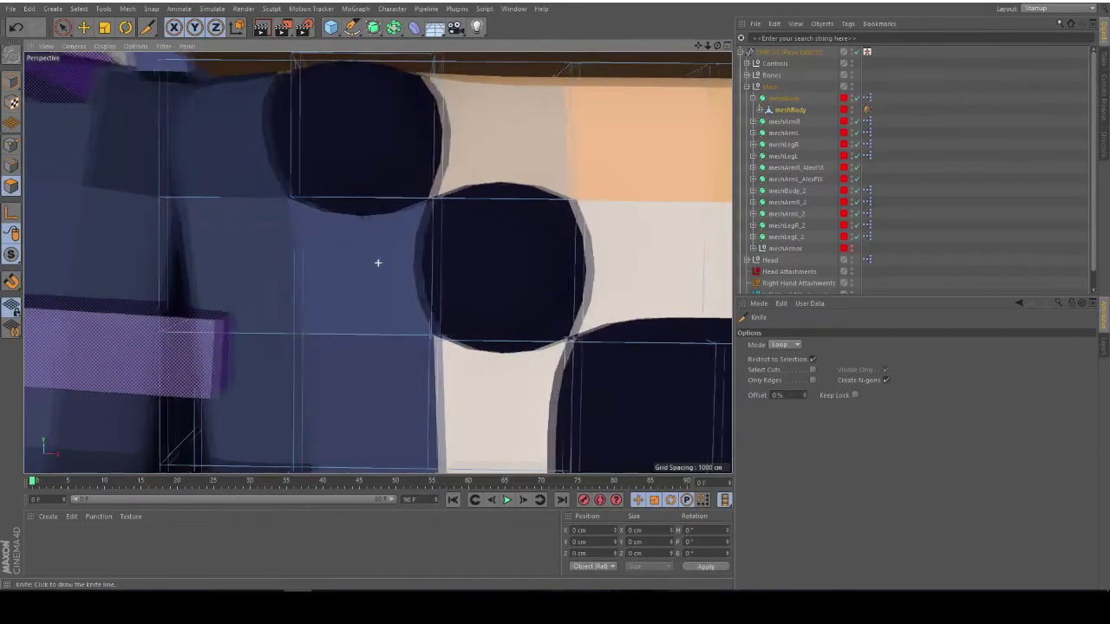
{"action": "middle_click_drag", "start_coordinate": [378, 262], "coordinate": [475, 273], "text": "alt"}
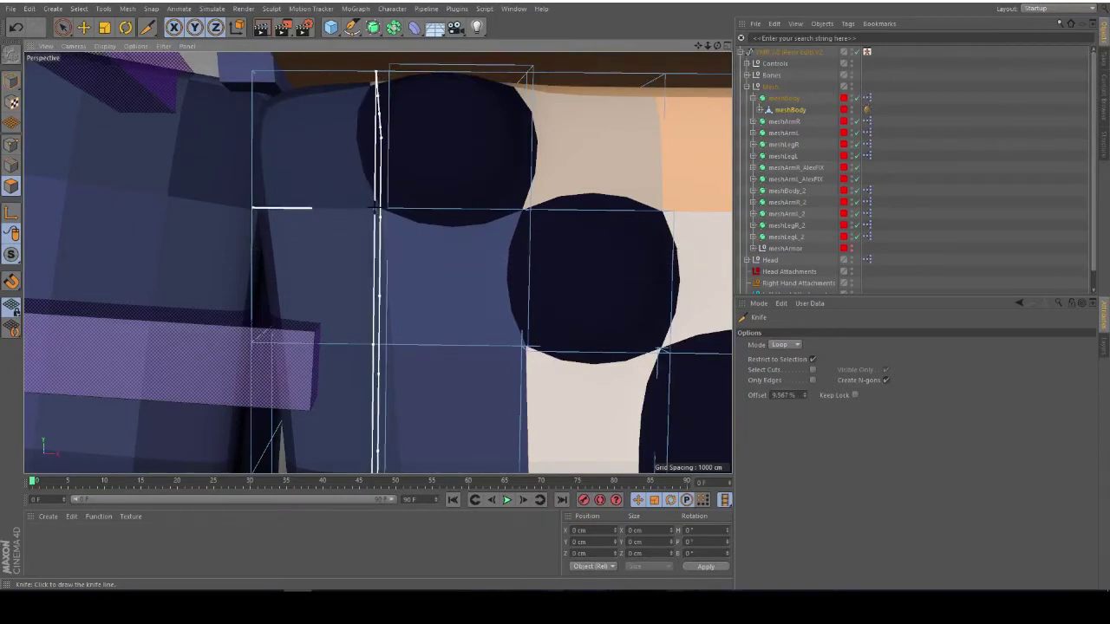
{"action": "left_click", "coordinate": [376, 208]}
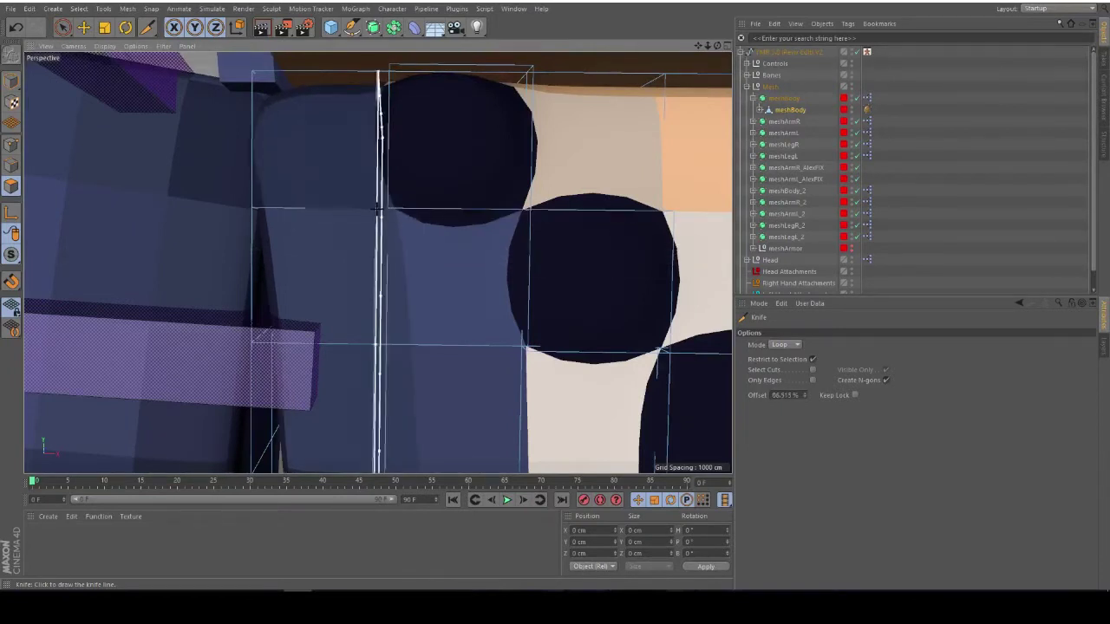
Add loop cuts around the corner where the two collar squares meet on the character's right to sharpen their edges
{"action": "left_click_drag", "start_coordinate": [410, 242], "coordinate": [493, 156], "text": "alt"}
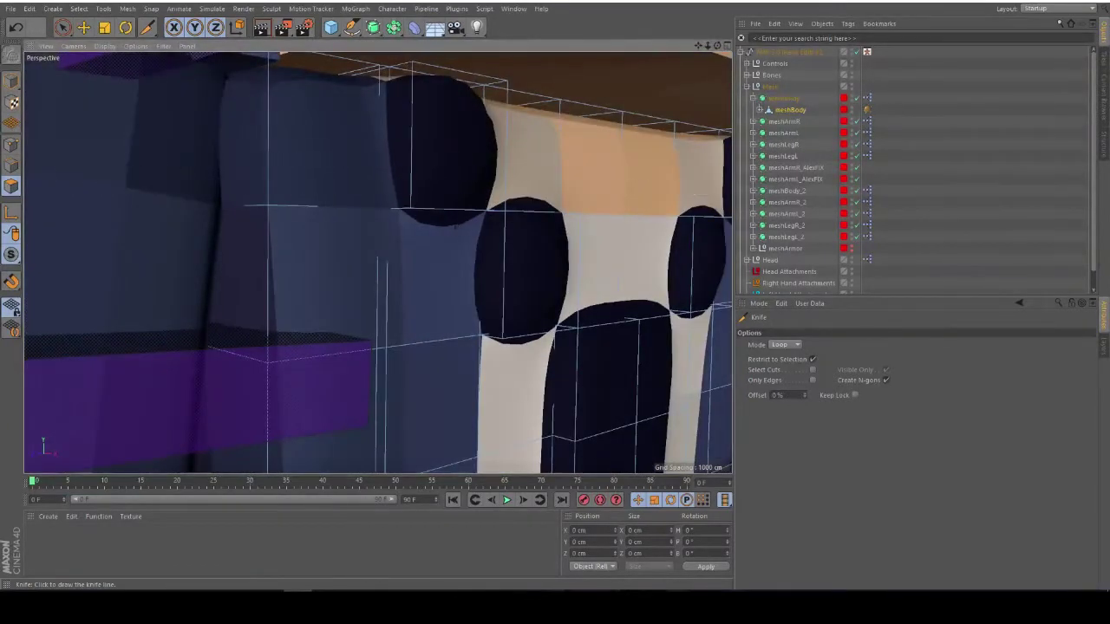
{"action": "scroll", "coordinate": [460, 227], "scroll_direction": "up", "scroll_amount": 6}
{"action": "middle_click_drag", "start_coordinate": [471, 239], "coordinate": [417, 230], "text": "alt"}
{"action": "left_click_drag", "start_coordinate": [391, 229], "coordinate": [367, 230], "text": "alt"}
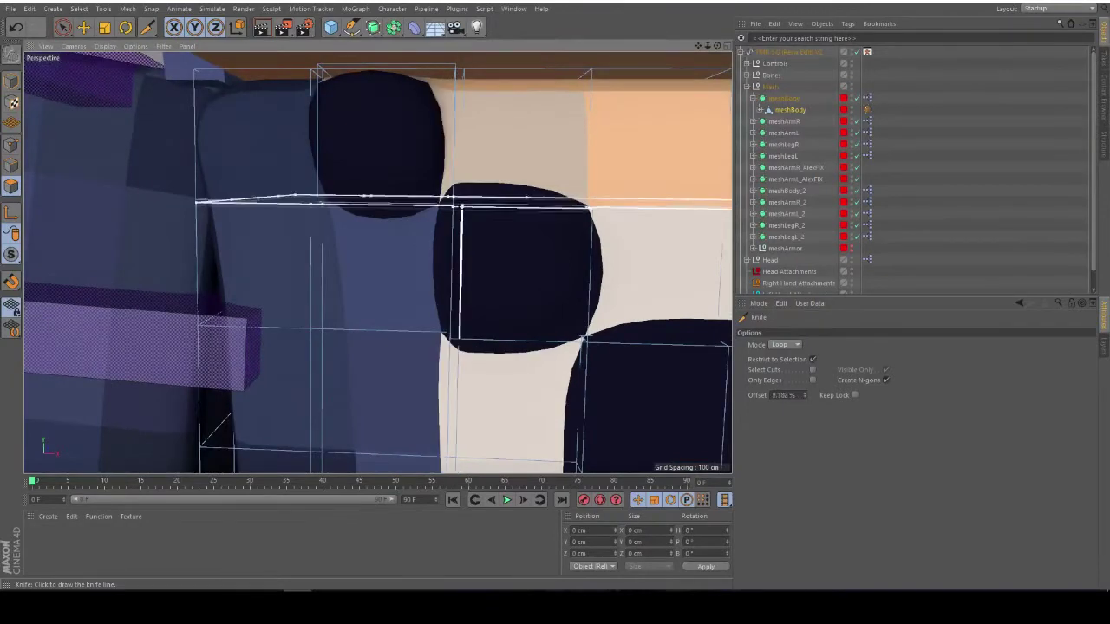
{"action": "left_click", "coordinate": [457, 219]}
{"action": "left_click", "coordinate": [455, 197]}
{"action": "middle_click_drag", "start_coordinate": [370, 281], "coordinate": [376, 262], "text": "alt"}
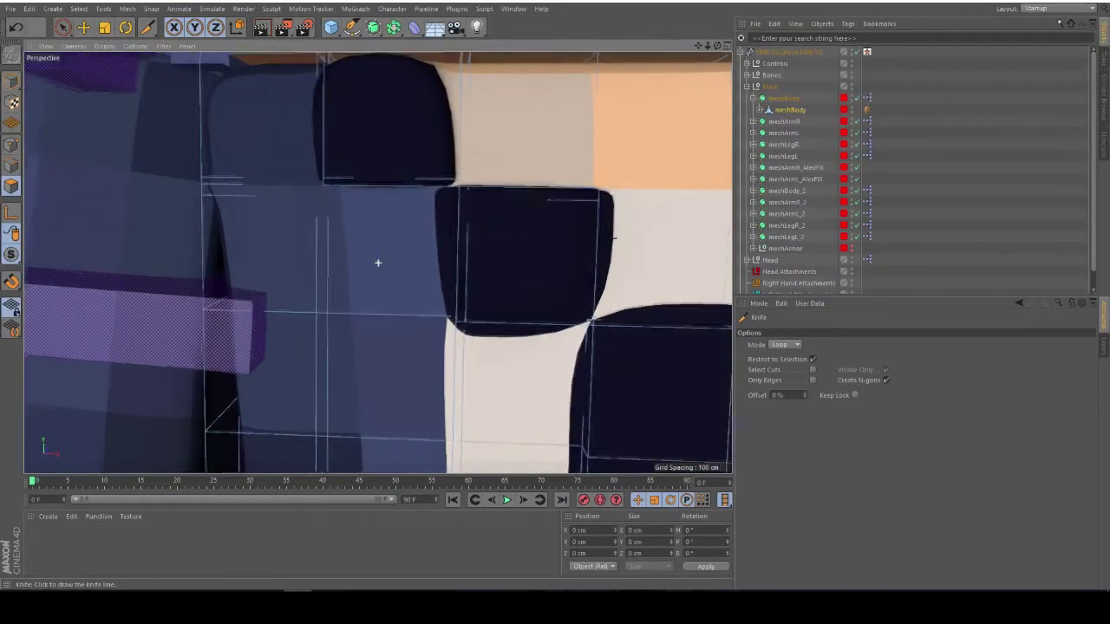
Cut loops along the top and inner edges of the lower collar square on the character's right
{"action": "left_click", "coordinate": [472, 184]}
{"action": "left_click", "coordinate": [450, 185]}
{"action": "middle_click_drag", "start_coordinate": [366, 202], "coordinate": [378, 262], "text": "alt"}
{"action": "middle_click_drag", "start_coordinate": [590, 251], "coordinate": [439, 148], "text": "alt"}
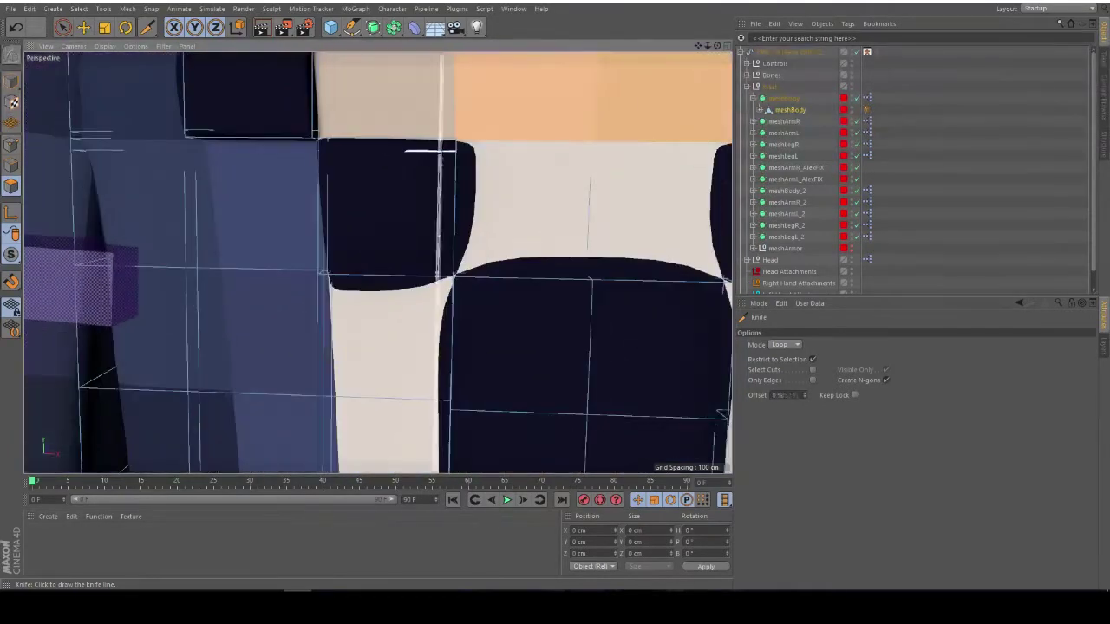
{"action": "left_click", "coordinate": [468, 141]}
{"action": "middle_click_drag", "start_coordinate": [479, 240], "coordinate": [471, 146], "text": "alt"}
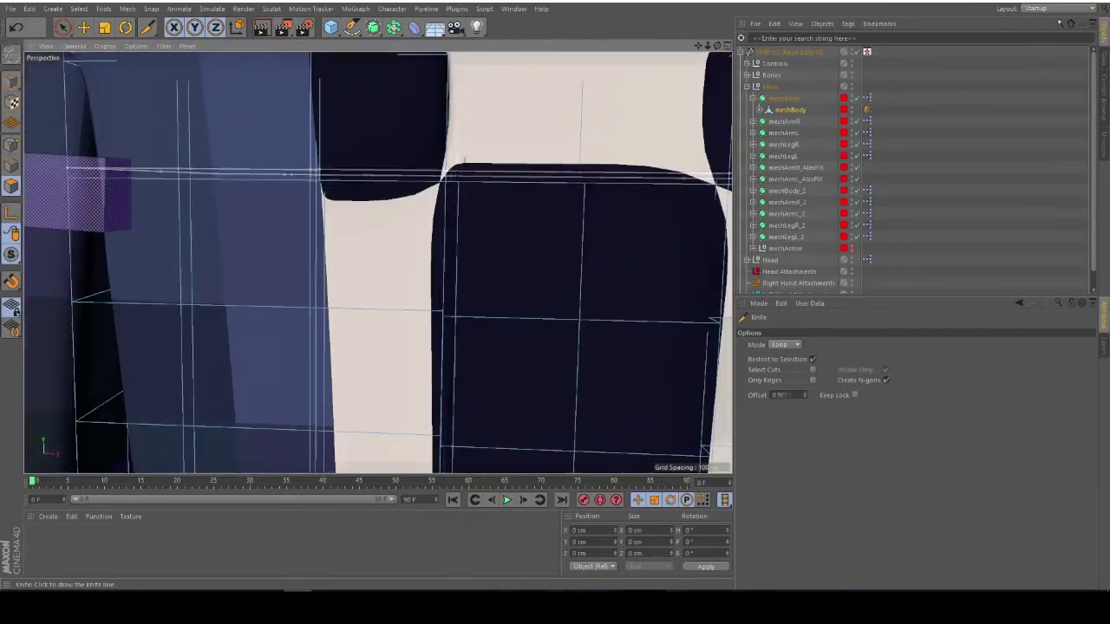
Add horizontal loop cuts just above and below the top edge of the dark centre strip
{"action": "left_click", "coordinate": [477, 192]}
{"action": "middle_click_drag", "start_coordinate": [476, 192], "coordinate": [472, 164], "text": "alt"}
{"action": "left_click", "coordinate": [452, 189]}
{"action": "left_click", "coordinate": [435, 172]}
{"action": "middle_click_drag", "start_coordinate": [507, 390], "coordinate": [460, 214], "text": "alt"}
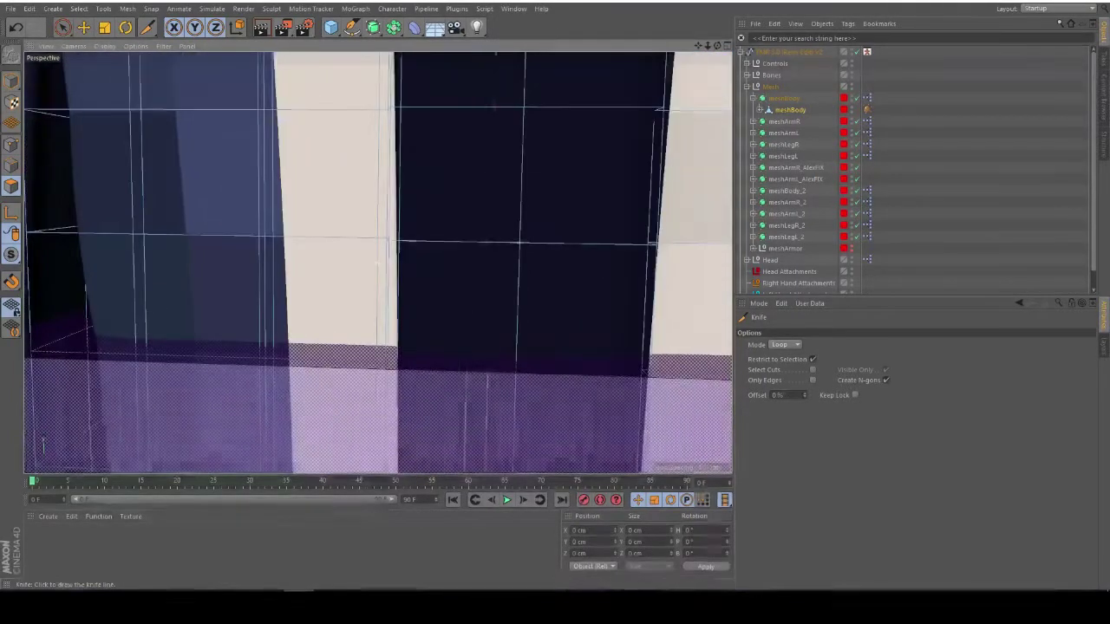
Cut a loop at the junction of the centre strip and the lower collar square on the character's left
{"action": "scroll", "coordinate": [481, 278], "scroll_direction": "down", "scroll_amount": 4}
{"action": "middle_click_drag", "start_coordinate": [528, 276], "coordinate": [466, 383], "text": "alt"}
{"action": "left_click_drag", "start_coordinate": [467, 382], "coordinate": [455, 247], "text": "alt"}
{"action": "scroll", "coordinate": [452, 235], "scroll_direction": "up", "scroll_amount": 4}
{"action": "middle_click_drag", "start_coordinate": [525, 216], "coordinate": [503, 302], "text": "alt"}
{"action": "left_click", "coordinate": [461, 224]}
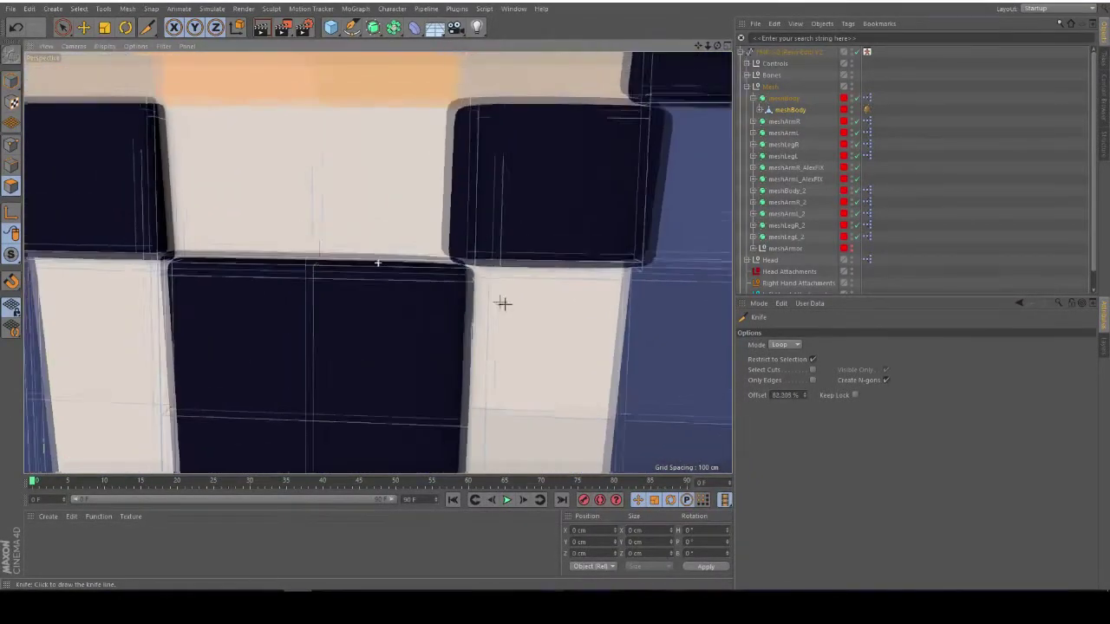
Add loop cuts along the edges of the upper collar square on the character's left to sharpen its corners
{"action": "mouse_move", "coordinate": [518, 271]}
{"action": "left_mouse_down", "text": "alt"}
{"action": "mouse_move", "coordinate": [514, 344]}
{"action": "mouse_move", "coordinate": [505, 289]}
{"action": "mouse_move", "coordinate": [463, 303]}
{"action": "left_mouse_up", "text": "alt"}
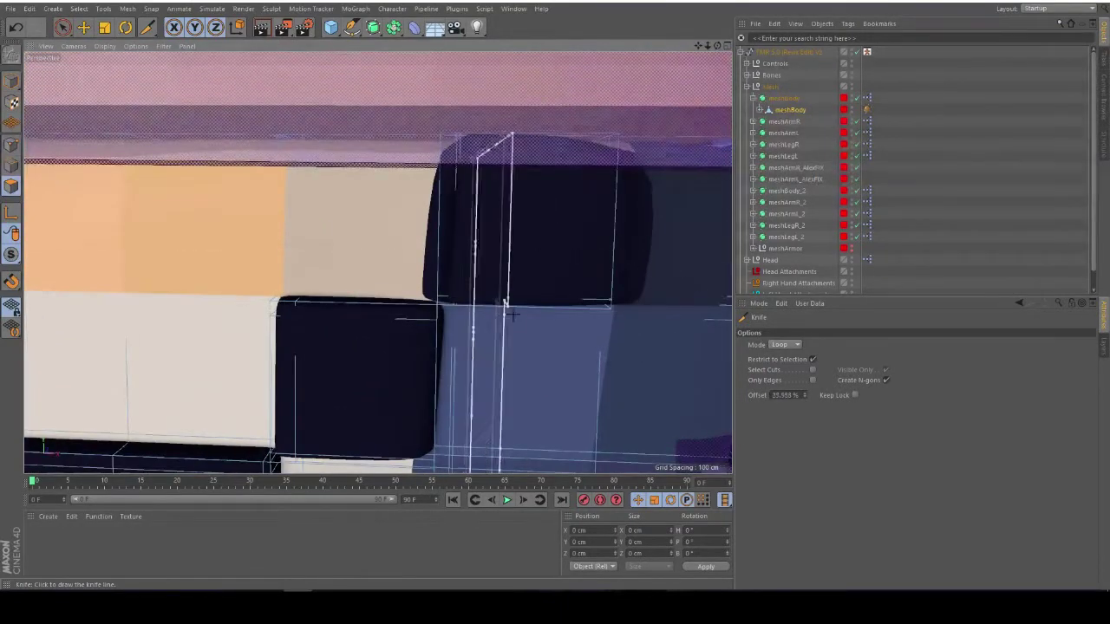
{"action": "left_click_drag", "start_coordinate": [607, 305], "coordinate": [488, 318], "text": "alt"}
{"action": "left_click", "coordinate": [471, 313]}
{"action": "scroll", "coordinate": [463, 251], "scroll_direction": "down", "scroll_amount": 4}
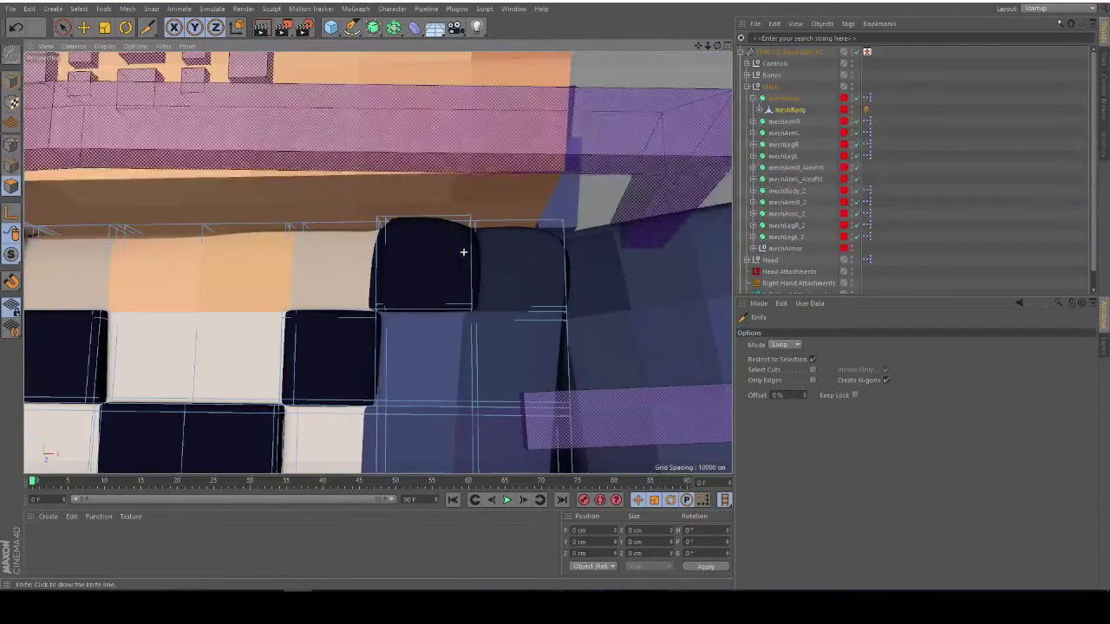
{"action": "left_click_drag", "start_coordinate": [400, 288], "coordinate": [391, 298], "text": "alt"}
{"action": "scroll", "coordinate": [389, 298], "scroll_direction": "up", "scroll_amount": 5}
{"action": "left_click", "coordinate": [385, 299]}
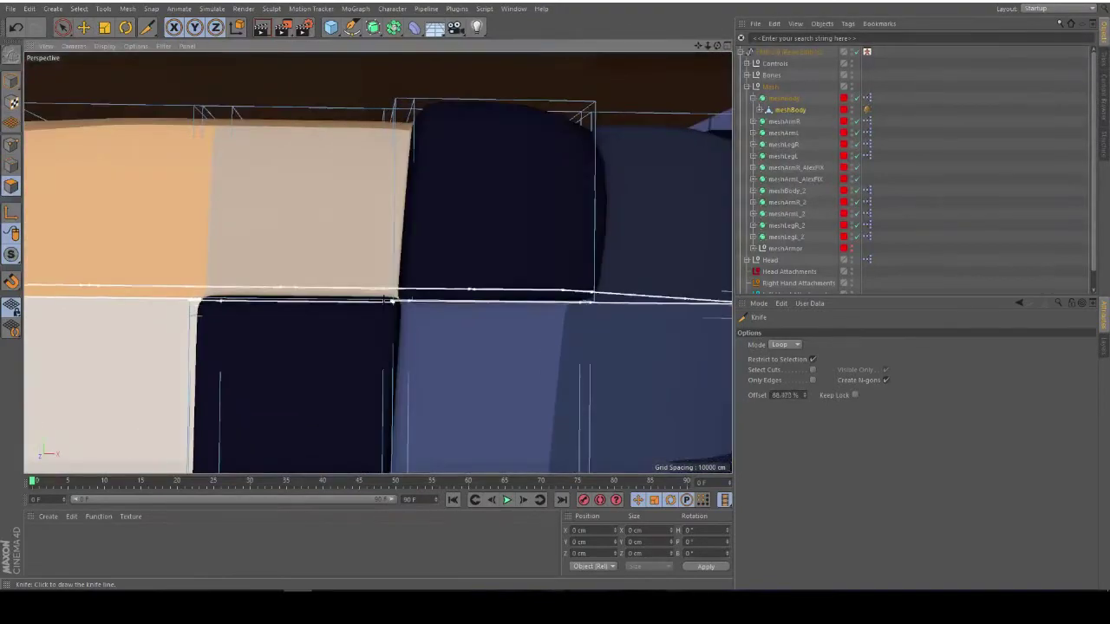
Select the body's jacket polygons at the top shoulder block on the character's right with Live Selection
{"action": "scroll", "coordinate": [390, 301], "scroll_direction": "down", "scroll_amount": 6}
{"action": "middle_click_drag", "start_coordinate": [390, 301], "coordinate": [514, 170], "text": "alt"}
{"action": "middle_click_drag", "start_coordinate": [315, 402], "coordinate": [357, 191], "text": "alt"}
{"action": "scroll", "coordinate": [365, 218], "scroll_direction": "down", "scroll_amount": 4}
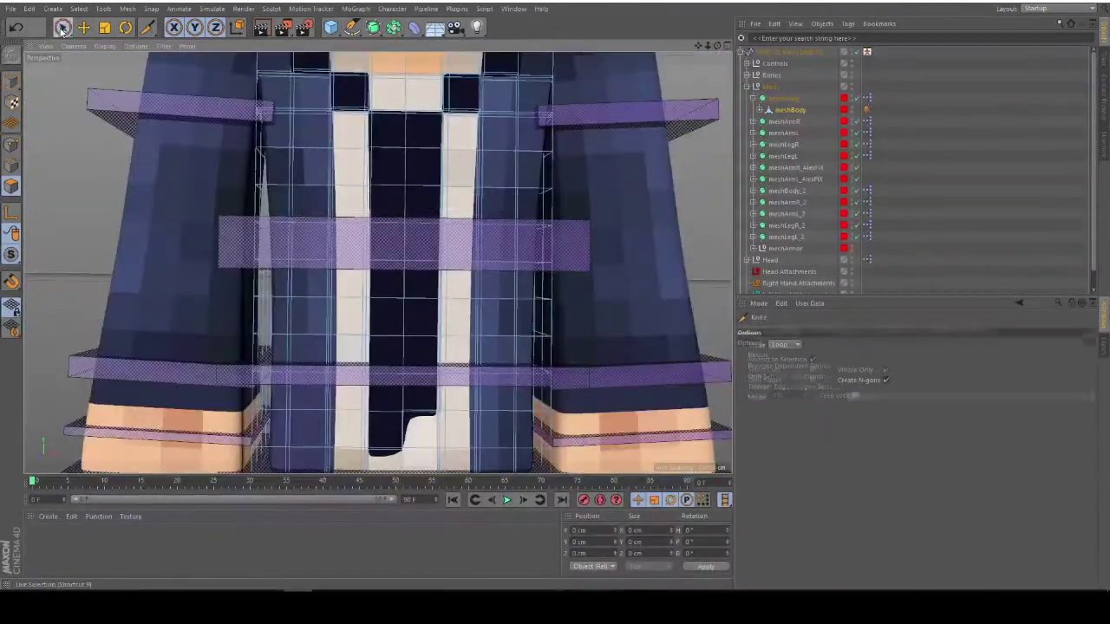
{"action": "left_click", "coordinate": [62, 29]}
{"action": "scroll", "coordinate": [292, 155], "scroll_direction": "down", "scroll_amount": 3}
{"action": "middle_click_drag", "start_coordinate": [292, 154], "coordinate": [383, 246], "text": "alt"}
{"action": "scroll", "coordinate": [379, 187], "scroll_direction": "up", "scroll_amount": 4}
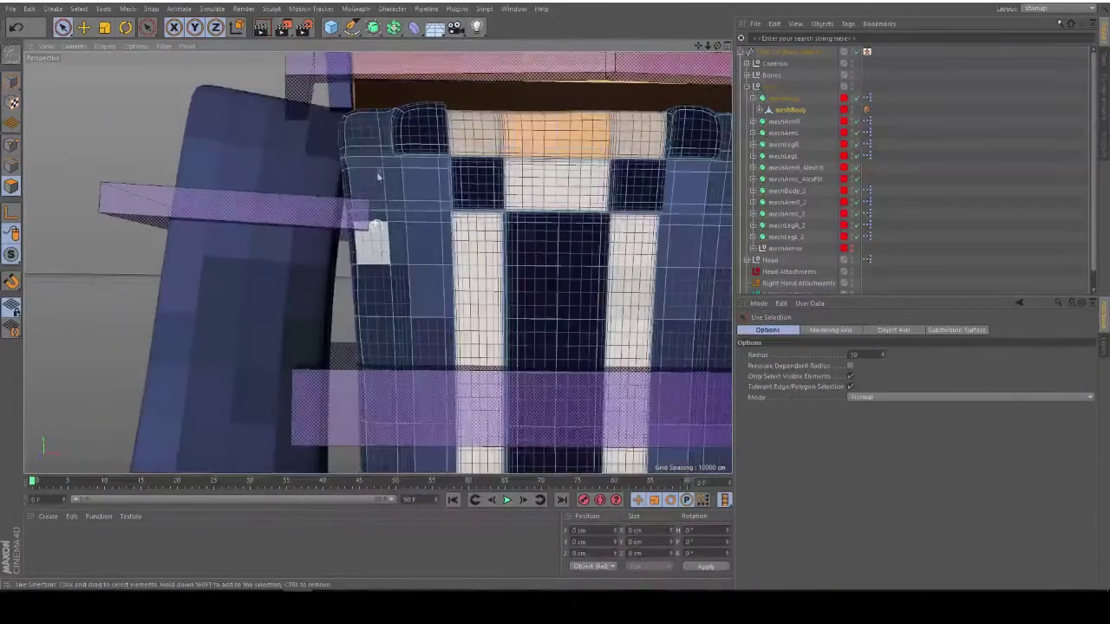
{"action": "left_click", "coordinate": [379, 141]}
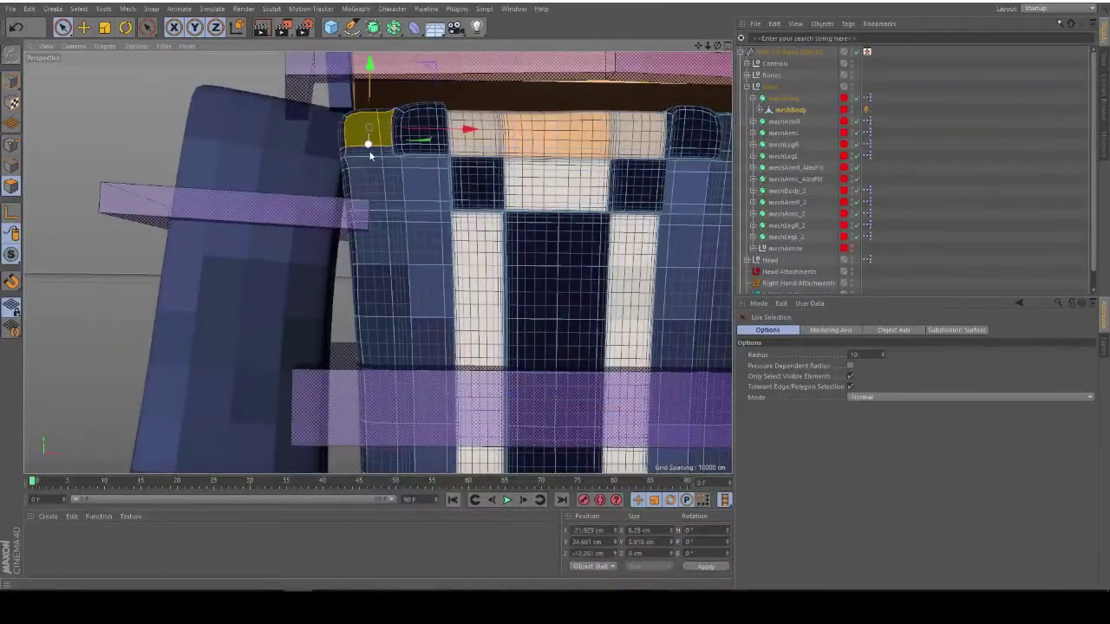
{"action": "left_click", "coordinate": [373, 158]}
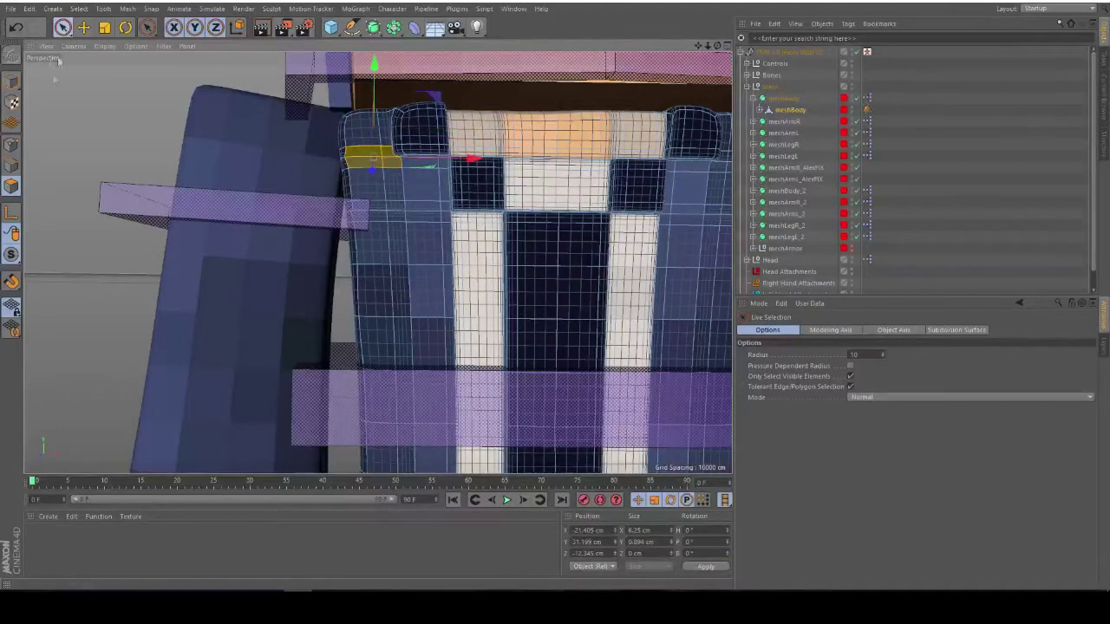
{"action": "left_click", "coordinate": [364, 130]}
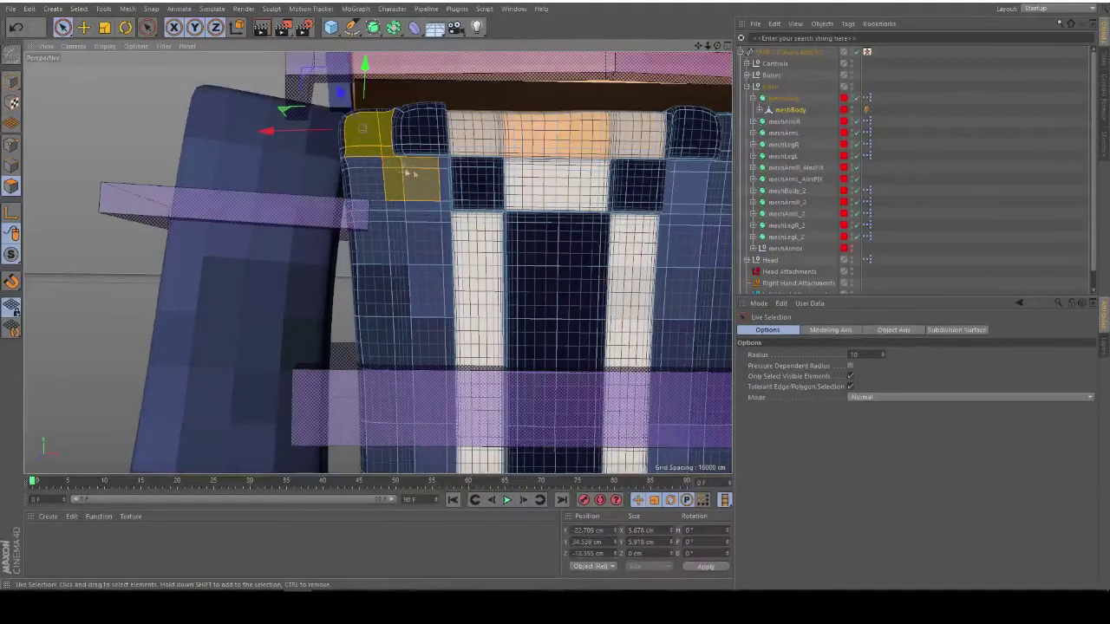
Add the rest of the front jacket panel on the character's right to the selection, down to the hem
{"action": "mouse_move", "coordinate": [439, 176]}
{"action": "left_mouse_down"}
{"action": "mouse_move", "coordinate": [433, 357]}
{"action": "mouse_move", "coordinate": [367, 280]}
{"action": "mouse_move", "coordinate": [359, 173]}
{"action": "left_mouse_up"}
{"action": "left_click_drag", "start_coordinate": [375, 120], "coordinate": [371, 130]}
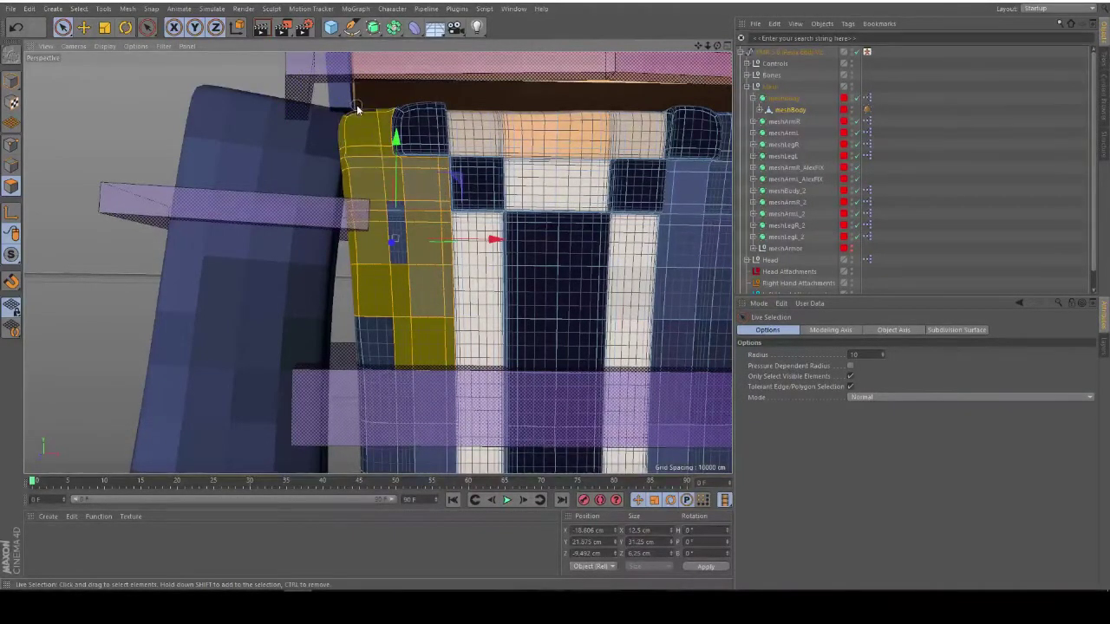
{"action": "mouse_move", "coordinate": [390, 208]}
{"action": "left_mouse_down"}
{"action": "mouse_move", "coordinate": [396, 279]}
{"action": "mouse_move", "coordinate": [380, 376]}
{"action": "left_mouse_up"}
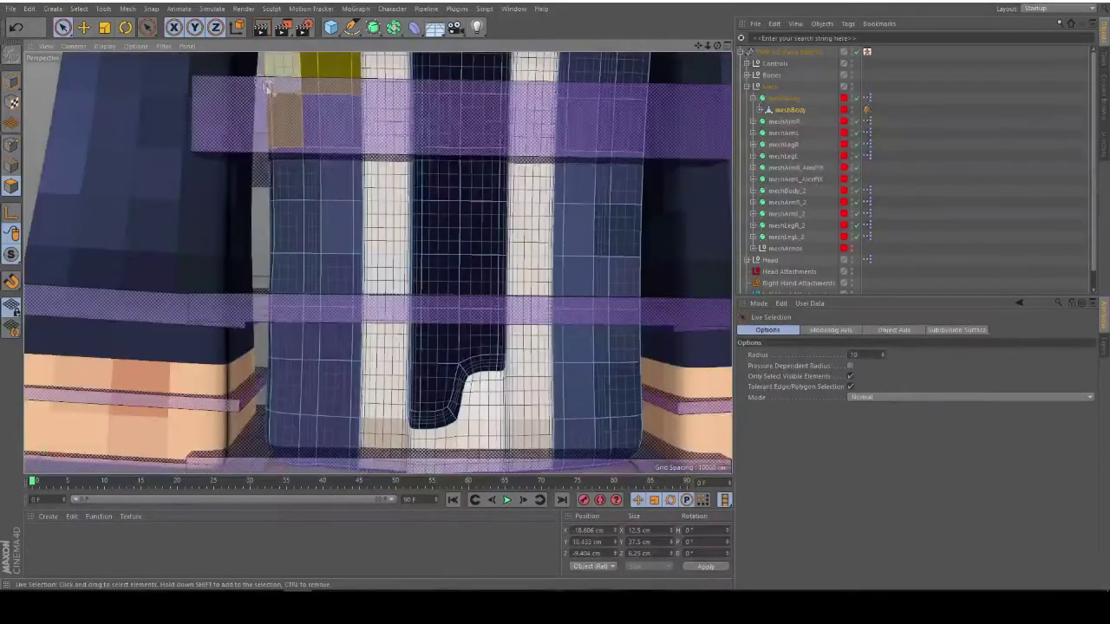
{"action": "mouse_move", "coordinate": [277, 61]}
{"action": "left_mouse_down"}
{"action": "mouse_move", "coordinate": [343, 143]}
{"action": "mouse_move", "coordinate": [344, 104]}
{"action": "left_mouse_up"}
{"action": "mouse_move", "coordinate": [353, 164]}
{"action": "left_mouse_down"}
{"action": "mouse_move", "coordinate": [344, 263]}
{"action": "mouse_move", "coordinate": [293, 178]}
{"action": "left_mouse_up"}
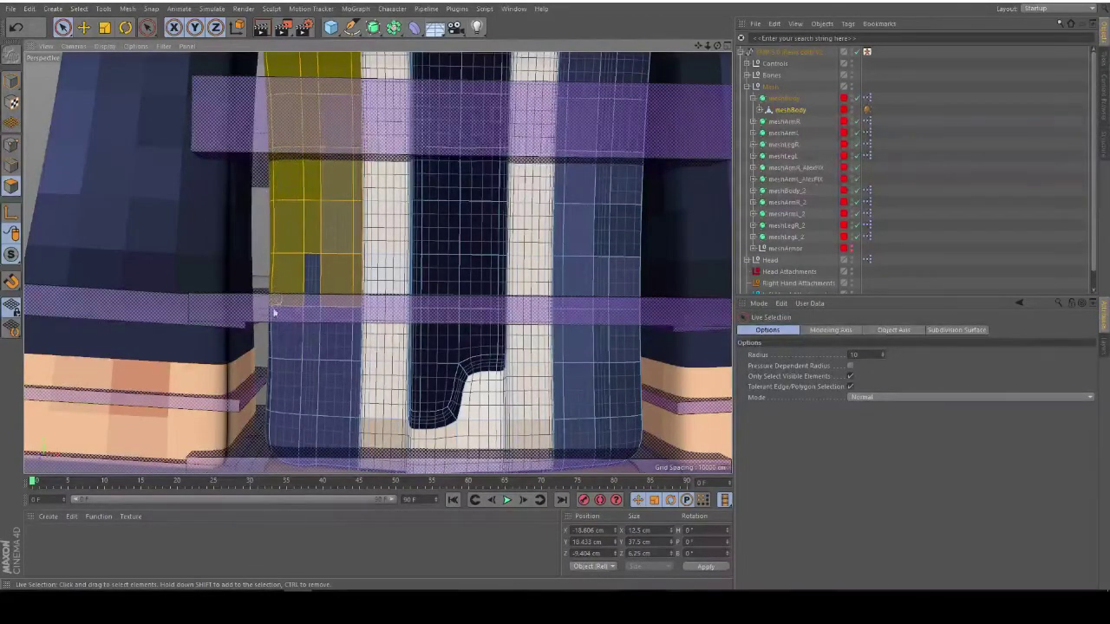
{"action": "left_click_drag", "start_coordinate": [269, 339], "coordinate": [274, 443]}
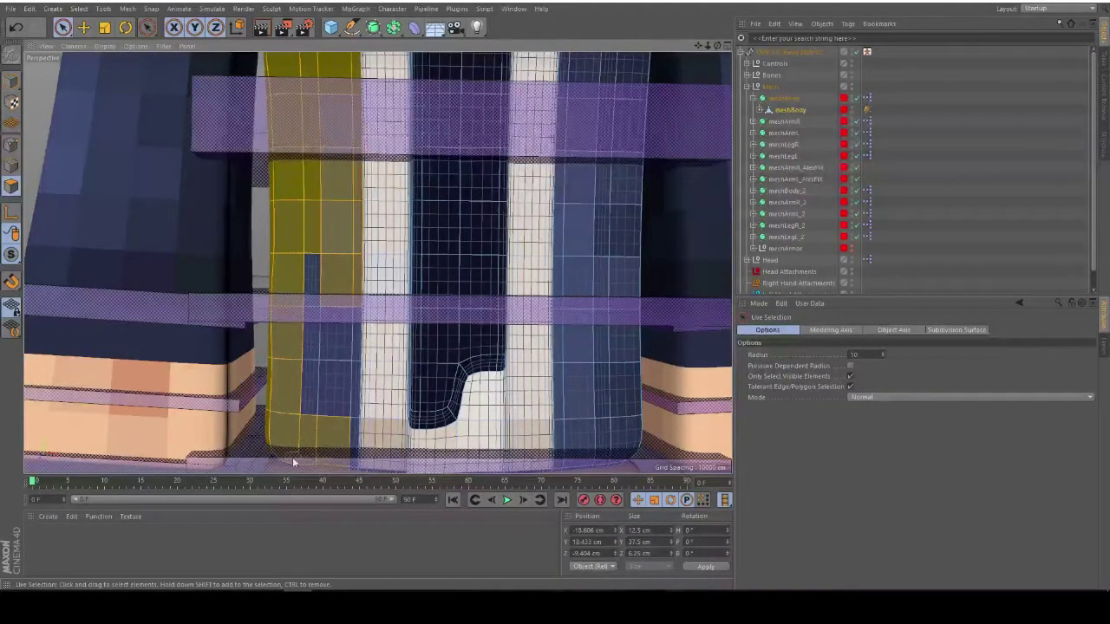
{"action": "left_click_drag", "start_coordinate": [347, 469], "coordinate": [344, 331]}
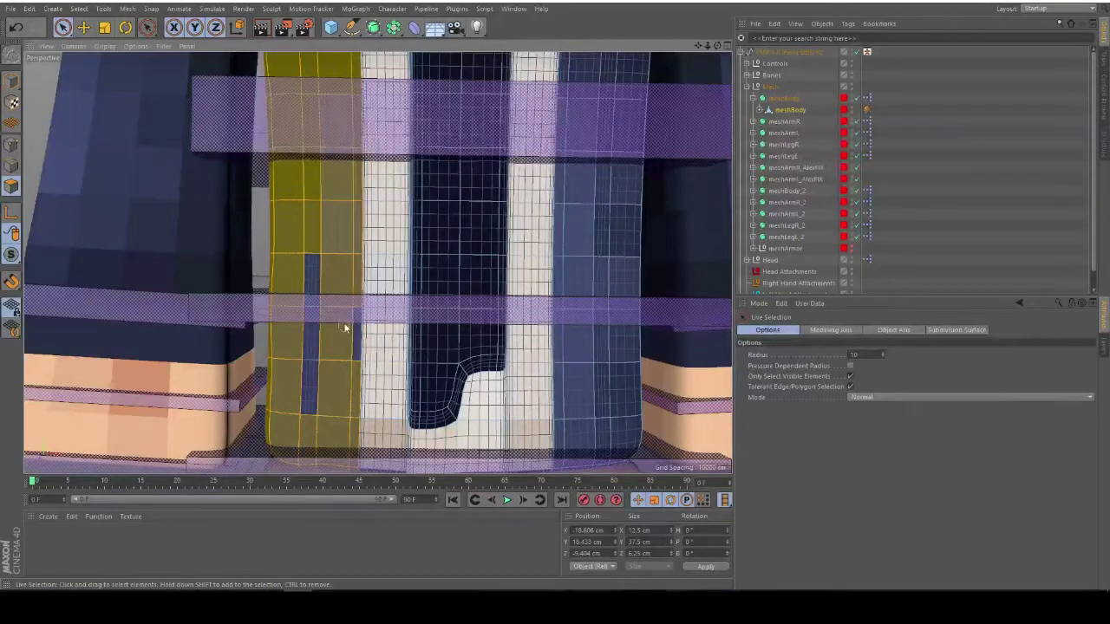
{"action": "left_click_drag", "start_coordinate": [306, 266], "coordinate": [316, 366]}
Add the hem and lower polygons of the front jacket panel on the character's left to the selection
{"action": "middle_click_drag", "start_coordinate": [311, 331], "coordinate": [90, 216], "text": "alt"}
{"action": "mouse_move", "coordinate": [350, 341]}
{"action": "left_mouse_down"}
{"action": "mouse_move", "coordinate": [403, 322]}
{"action": "mouse_move", "coordinate": [316, 356]}
{"action": "left_mouse_up"}
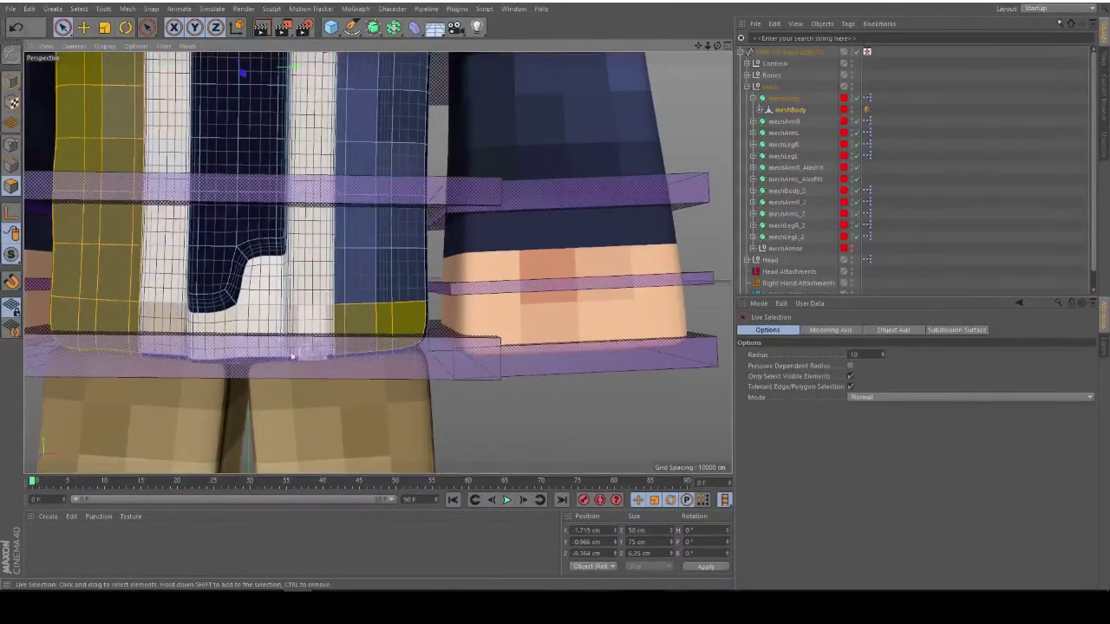
{"action": "left_click_drag", "start_coordinate": [57, 343], "coordinate": [91, 332], "text": "shift"}
{"action": "mouse_move", "coordinate": [365, 331]}
{"action": "left_mouse_down", "text": "shift"}
{"action": "mouse_move", "coordinate": [382, 289]}
{"action": "mouse_move", "coordinate": [344, 282]}
{"action": "mouse_move", "coordinate": [394, 228]}
{"action": "left_mouse_up", "text": "shift"}
{"action": "mouse_move", "coordinate": [368, 177]}
{"action": "left_mouse_down", "text": "shift"}
{"action": "mouse_move", "coordinate": [413, 166]}
{"action": "mouse_move", "coordinate": [370, 108]}
{"action": "left_mouse_up", "text": "shift"}
{"action": "left_click", "coordinate": [351, 117], "text": "shift"}
Extend the selection up the front jacket panel on the character's left to the shoulder beside the dark collar square
{"action": "middle_click_drag", "start_coordinate": [387, 120], "coordinate": [340, 295], "text": "alt"}
{"action": "left_click_drag", "start_coordinate": [355, 253], "coordinate": [308, 251], "text": "shift"}
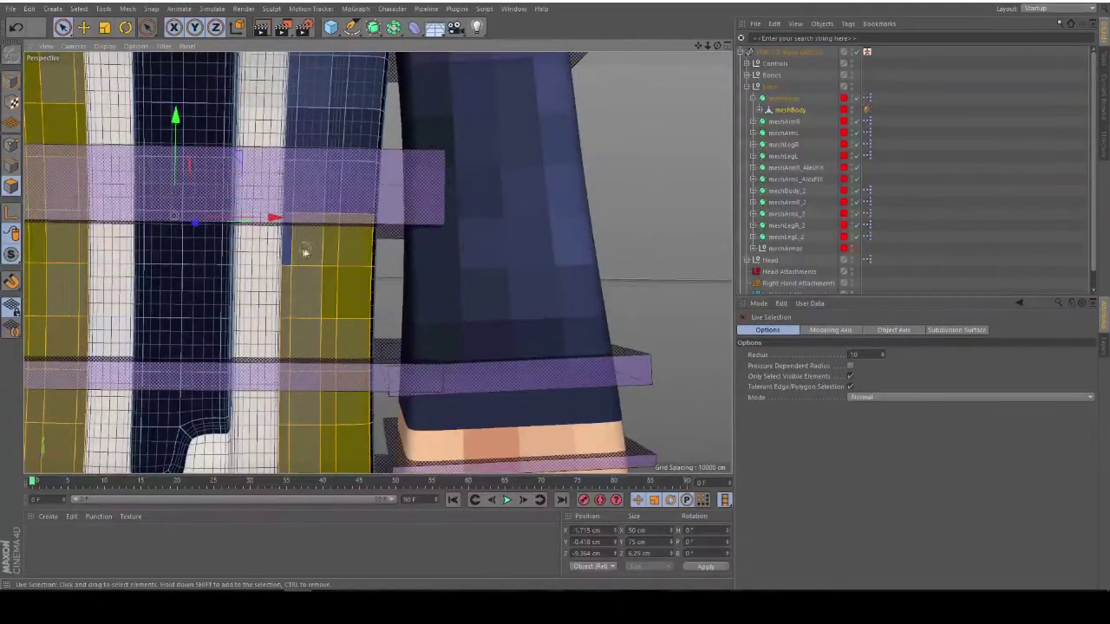
{"action": "mouse_move", "coordinate": [295, 196]}
{"action": "left_mouse_down", "text": "shift"}
{"action": "mouse_move", "coordinate": [359, 188]}
{"action": "mouse_move", "coordinate": [367, 141]}
{"action": "mouse_move", "coordinate": [302, 139]}
{"action": "mouse_move", "coordinate": [304, 102]}
{"action": "mouse_move", "coordinate": [351, 96]}
{"action": "left_mouse_up", "text": "shift"}
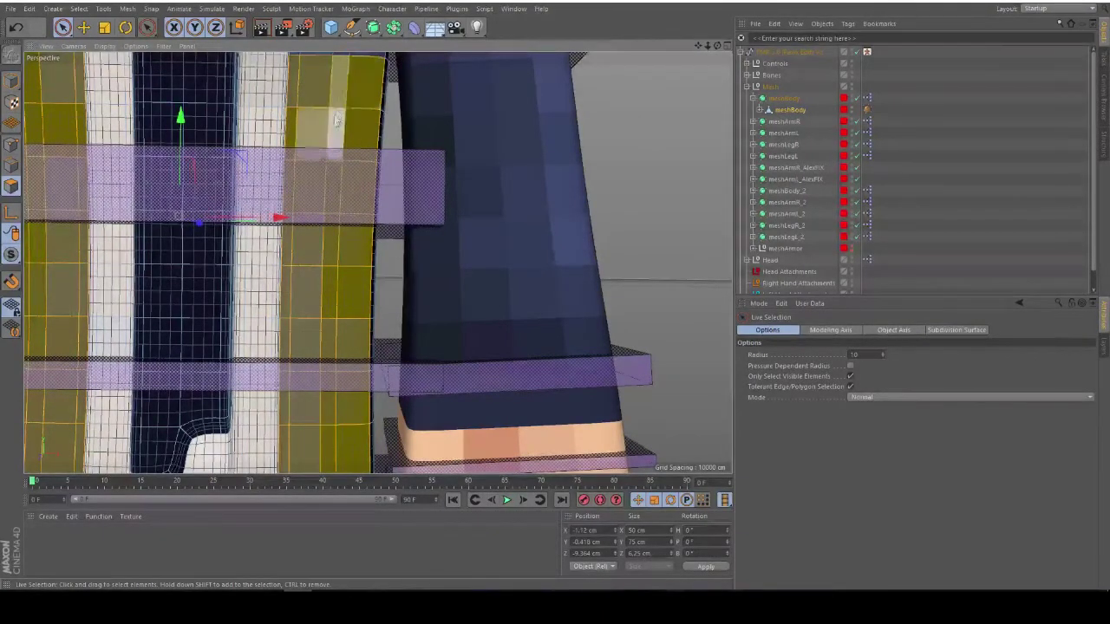
{"action": "middle_click_drag", "start_coordinate": [330, 131], "coordinate": [321, 306], "text": "alt"}
{"action": "left_click_drag", "start_coordinate": [289, 227], "coordinate": [293, 147], "text": "shift"}
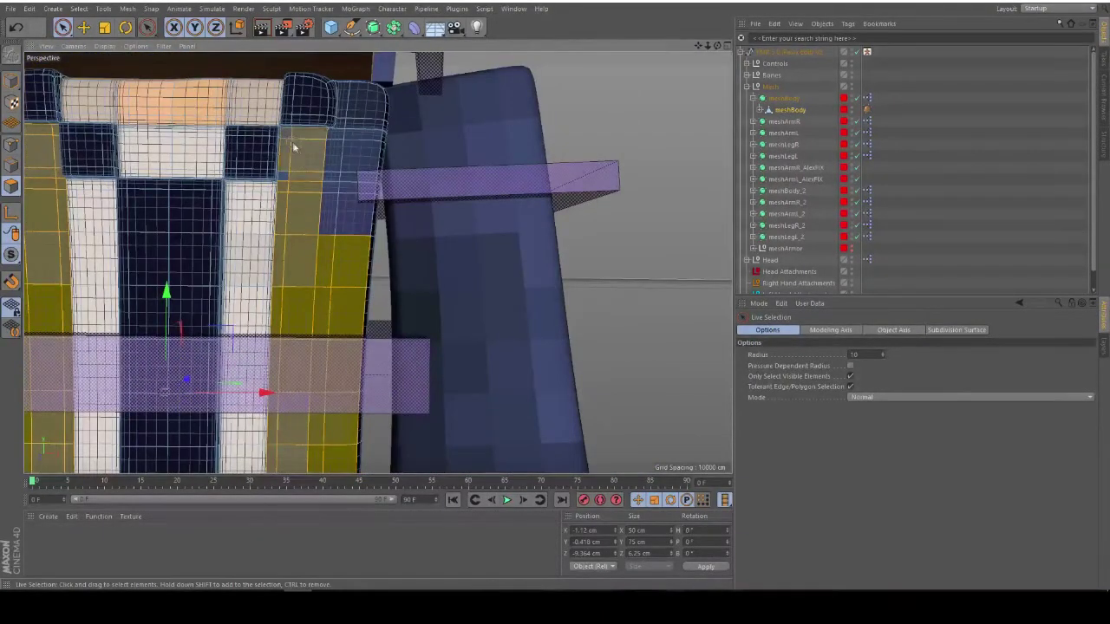
{"action": "left_click_drag", "start_coordinate": [328, 188], "coordinate": [339, 220], "text": "shift"}
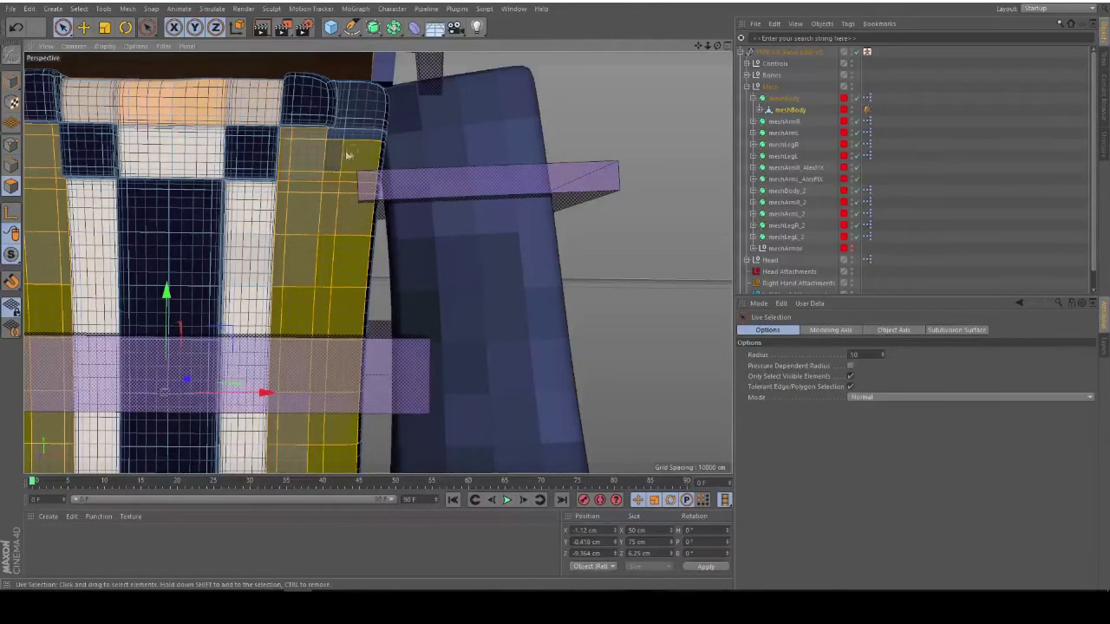
{"action": "mouse_move", "coordinate": [351, 136]}
{"action": "left_mouse_down", "text": "shift"}
{"action": "mouse_move", "coordinate": [349, 118]}
{"action": "mouse_move", "coordinate": [376, 263]}
{"action": "mouse_move", "coordinate": [240, 211]}
{"action": "mouse_move", "coordinate": [275, 206]}
{"action": "mouse_move", "coordinate": [132, 233]}
{"action": "left_mouse_up", "text": "shift"}
Add all polygons of the jacket's back to the selection, from the shoulders down to the hem
{"action": "scroll", "coordinate": [133, 232], "scroll_direction": "down", "scroll_amount": 3}
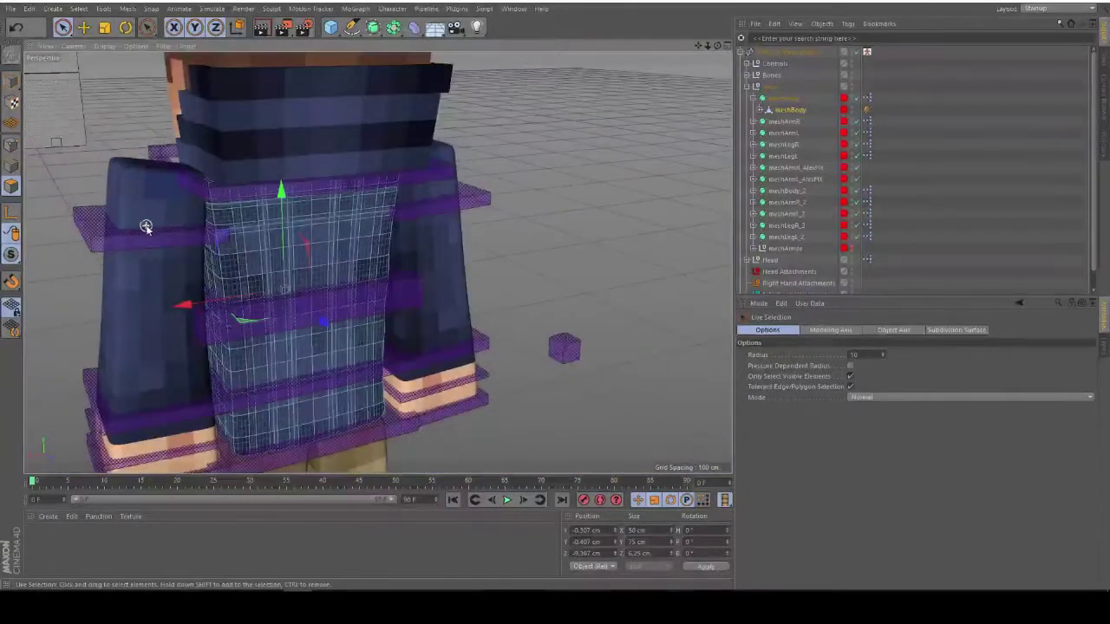
{"action": "left_click_drag", "start_coordinate": [218, 240], "coordinate": [208, 251], "text": "alt"}
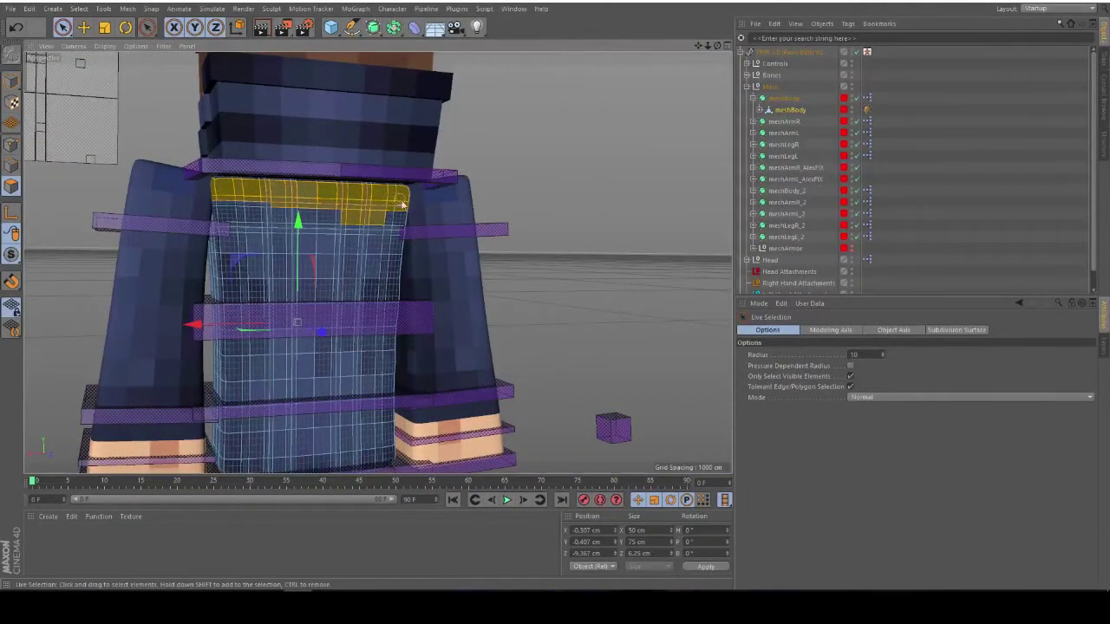
{"action": "mouse_move", "coordinate": [340, 215]}
{"action": "left_mouse_down", "text": "shift"}
{"action": "mouse_move", "coordinate": [233, 214]}
{"action": "mouse_move", "coordinate": [348, 246]}
{"action": "left_mouse_up", "text": "shift"}
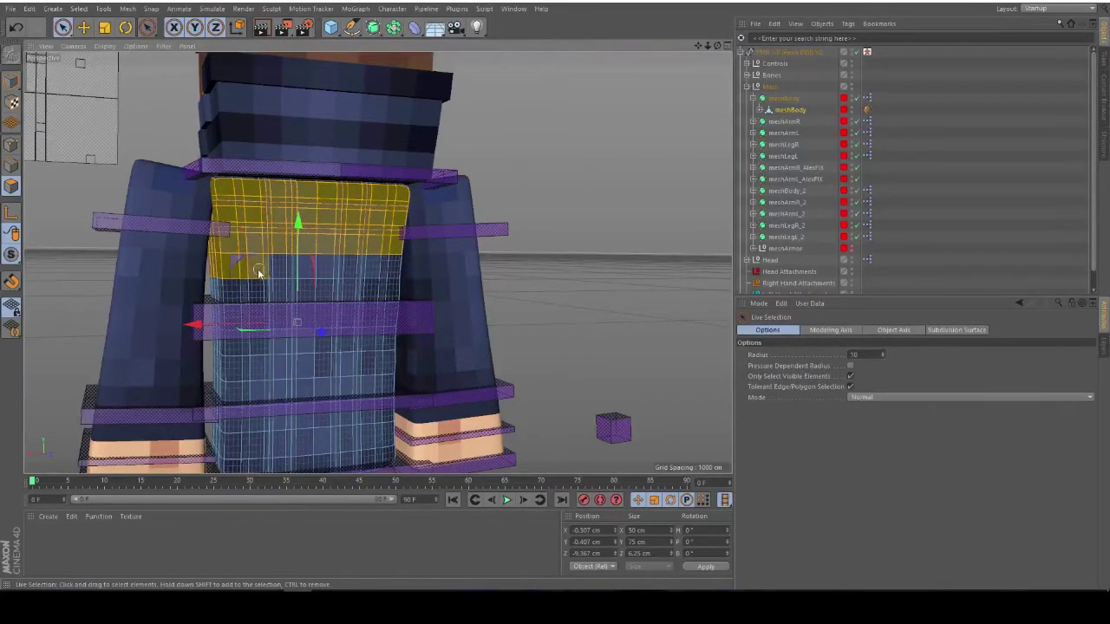
{"action": "left_click_drag", "start_coordinate": [261, 274], "coordinate": [347, 277], "text": "shift"}
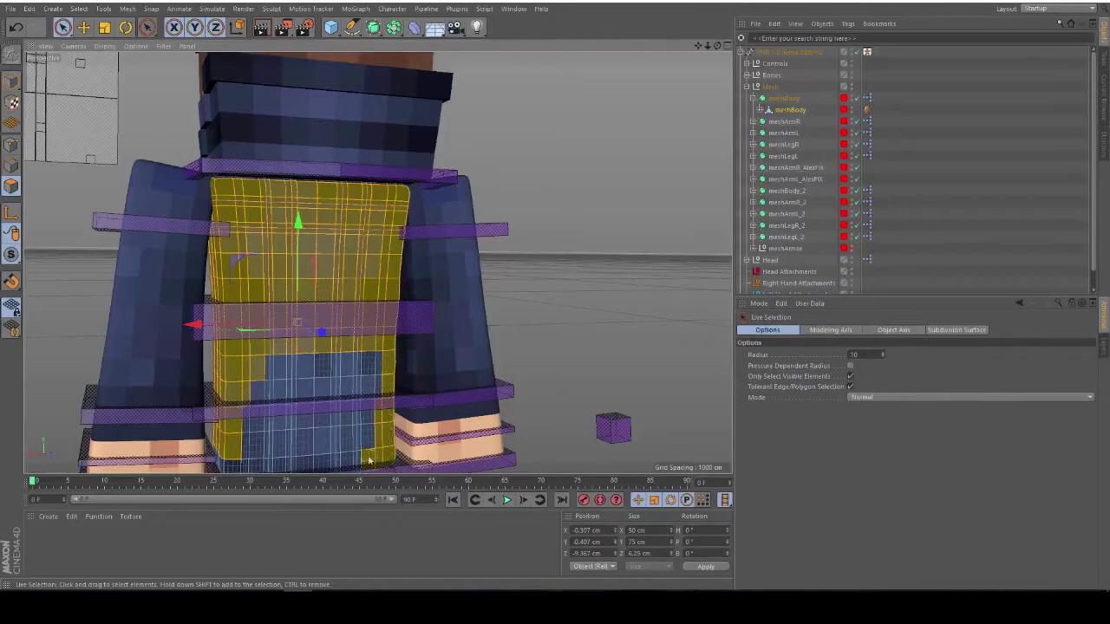
{"action": "left_click_drag", "start_coordinate": [375, 461], "coordinate": [265, 459], "text": "shift"}
{"action": "mouse_move", "coordinate": [383, 450]}
{"action": "left_mouse_down", "text": "shift"}
{"action": "mouse_move", "coordinate": [230, 425]}
{"action": "mouse_move", "coordinate": [351, 399]}
{"action": "mouse_move", "coordinate": [266, 365]}
{"action": "mouse_move", "coordinate": [285, 376]}
{"action": "mouse_move", "coordinate": [245, 372]}
{"action": "mouse_move", "coordinate": [253, 382]}
{"action": "mouse_move", "coordinate": [416, 300]}
{"action": "mouse_move", "coordinate": [321, 310]}
{"action": "mouse_move", "coordinate": [368, 277]}
{"action": "mouse_move", "coordinate": [326, 257]}
{"action": "mouse_move", "coordinate": [314, 371]}
{"action": "left_mouse_up", "text": "shift"}
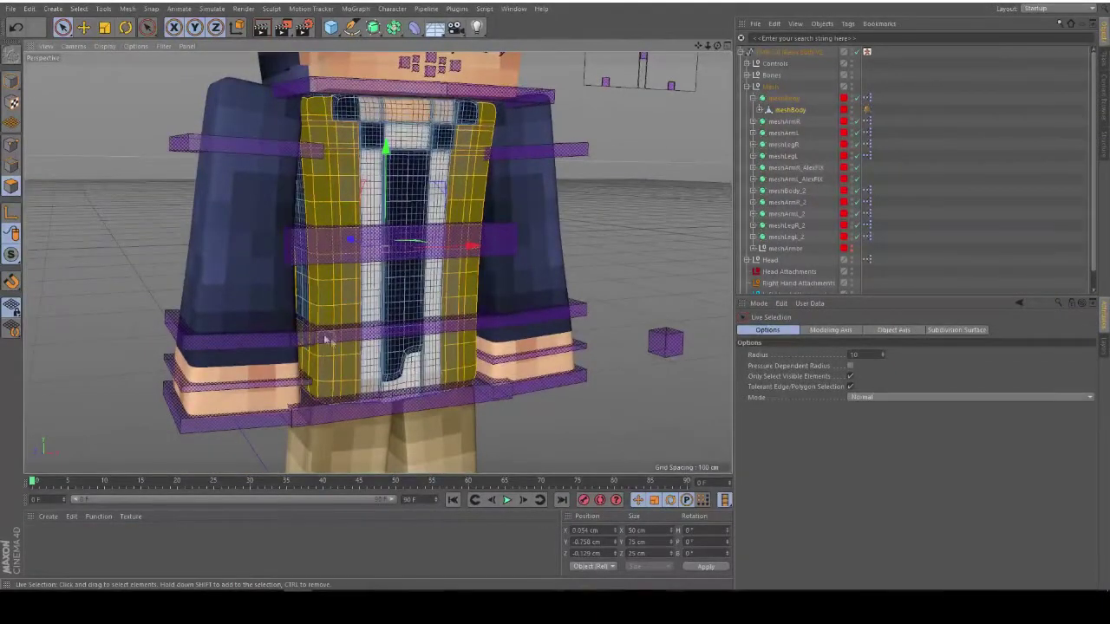
Try extruding the selected jacket polygons by 1.5 cm with a maximum angle of 91°, and clear the selection
{"action": "left_click_drag", "start_coordinate": [297, 166], "coordinate": [315, 214], "text": "alt"}
{"action": "left_click_drag", "start_coordinate": [223, 156], "coordinate": [343, 275], "text": "alt"}
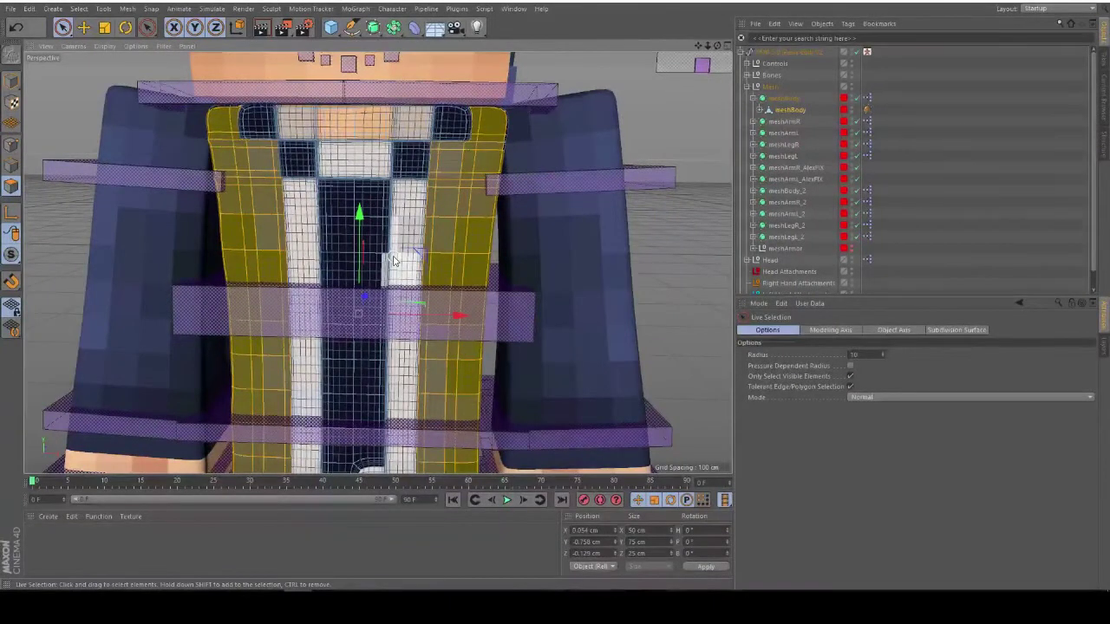
{"action": "key", "text": "d"}
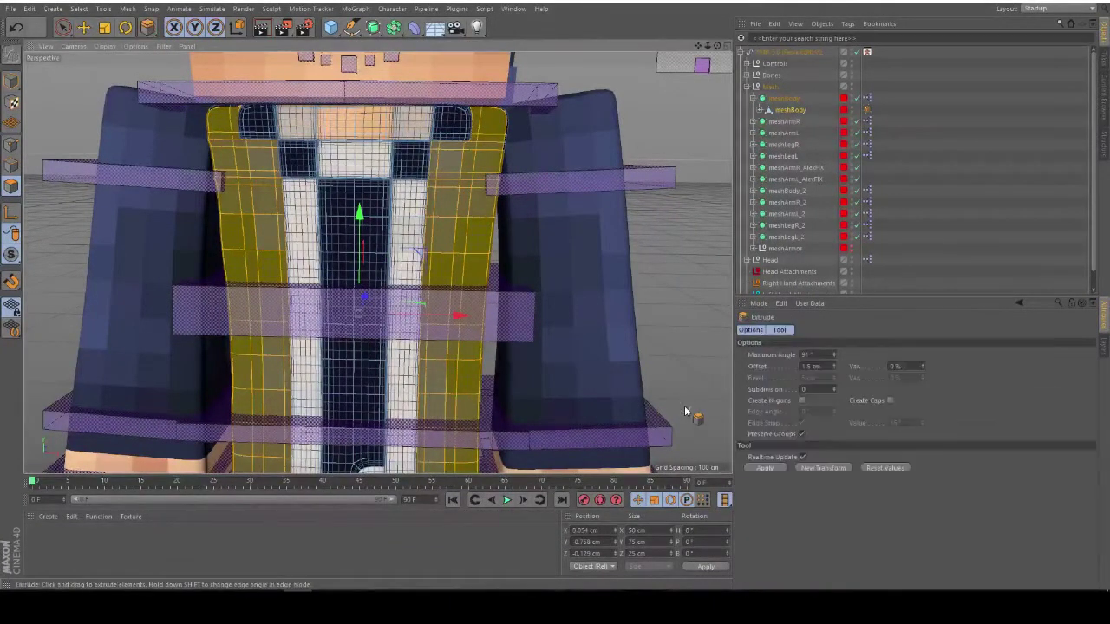
{"action": "left_click", "coordinate": [777, 466]}
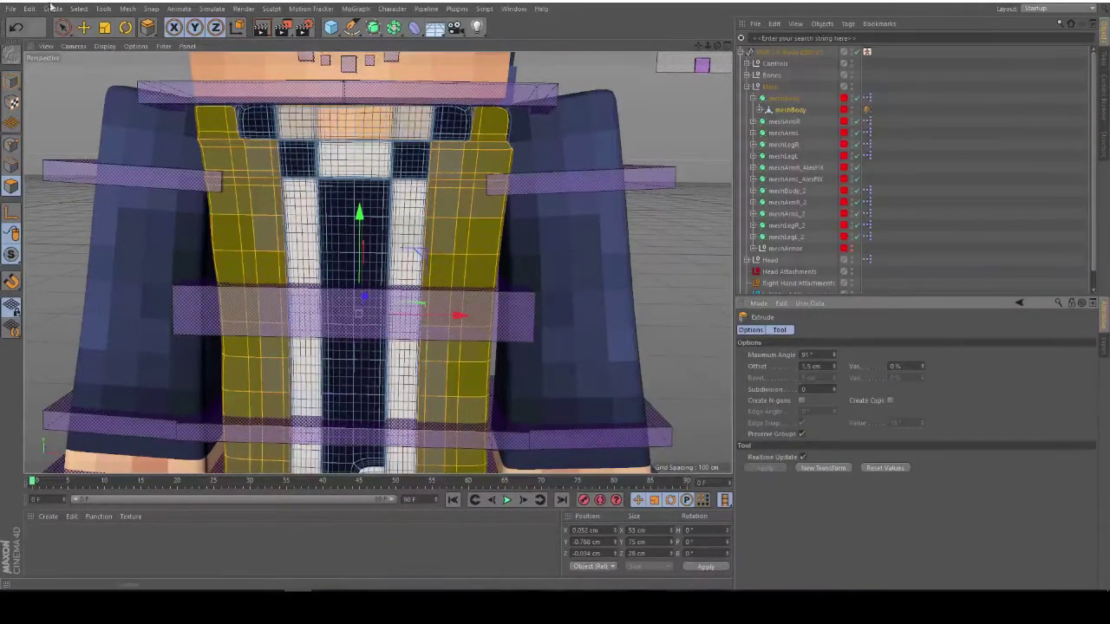
{"action": "left_click", "coordinate": [62, 27]}
{"action": "left_click", "coordinate": [85, 71]}
Examine the extruded jacket around the collar squares and both shoulders for gaps or distorted edges
{"action": "scroll", "coordinate": [148, 101], "scroll_direction": "up", "scroll_amount": 4}
{"action": "left_click_drag", "start_coordinate": [235, 180], "coordinate": [273, 179], "text": "alt"}
{"action": "right_click_drag", "start_coordinate": [280, 179], "coordinate": [376, 194], "text": "alt"}
{"action": "middle_click_drag", "start_coordinate": [466, 192], "coordinate": [272, 354], "text": "alt"}
{"action": "left_click_drag", "start_coordinate": [257, 344], "coordinate": [215, 352], "text": "alt"}
{"action": "left_click_drag", "start_coordinate": [234, 300], "coordinate": [286, 305], "text": "alt"}
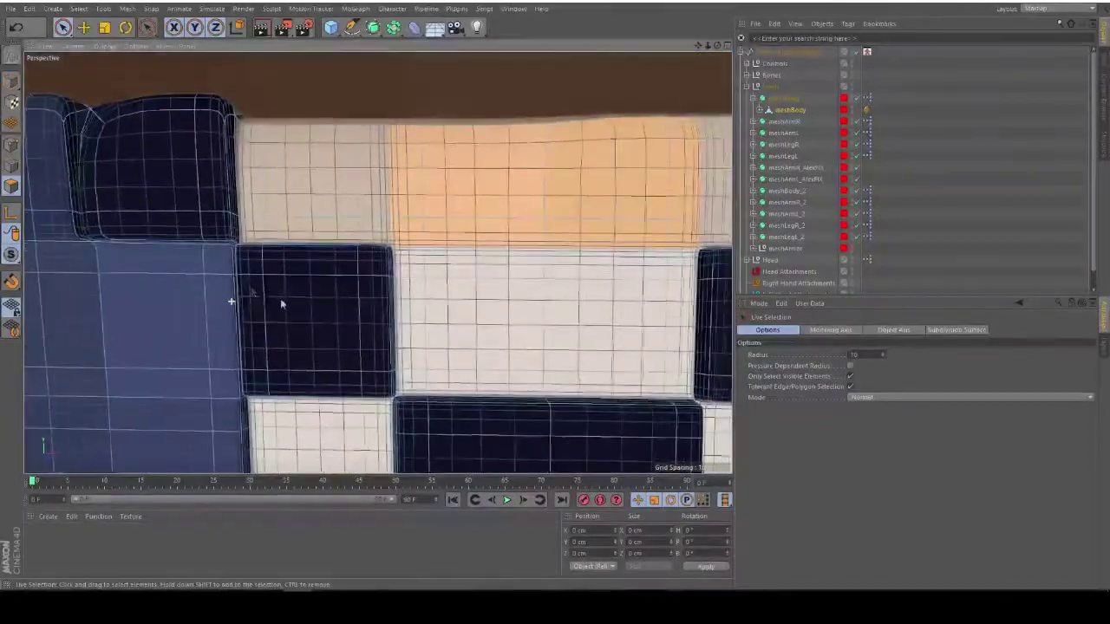
{"action": "scroll", "coordinate": [227, 265], "scroll_direction": "up", "scroll_amount": 5}
{"action": "left_click_drag", "start_coordinate": [227, 266], "coordinate": [290, 250], "text": "alt"}
{"action": "scroll", "coordinate": [291, 250], "scroll_direction": "down", "scroll_amount": 5}
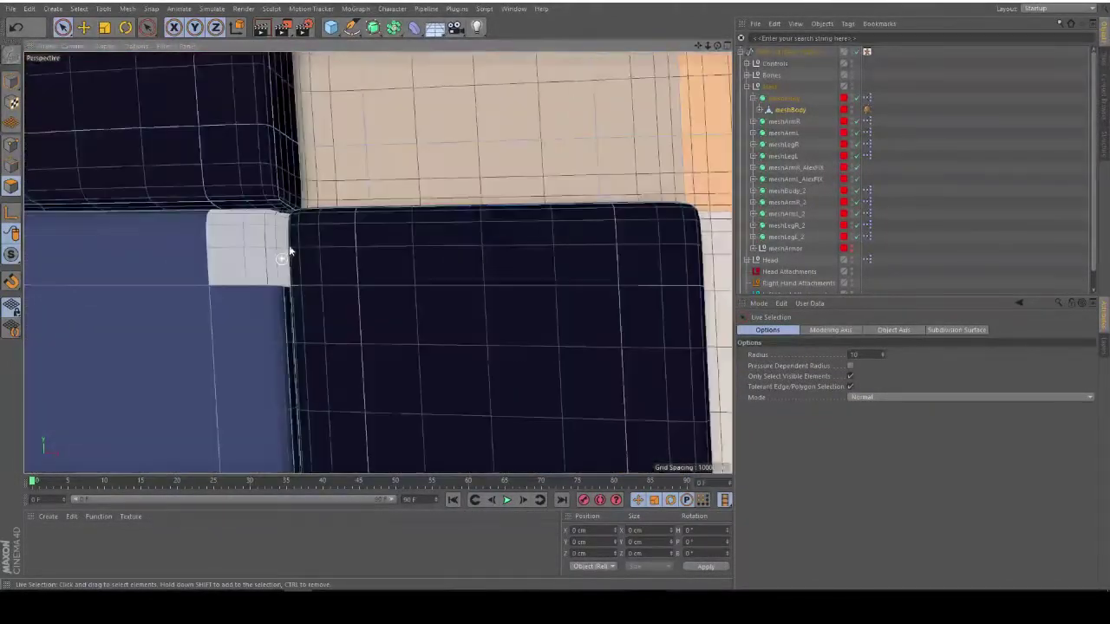
{"action": "scroll", "coordinate": [312, 250], "scroll_direction": "down", "scroll_amount": 9}
{"action": "middle_click_drag", "start_coordinate": [383, 316], "coordinate": [367, 234], "text": "alt"}
{"action": "scroll", "coordinate": [368, 235], "scroll_direction": "down", "scroll_amount": 4}
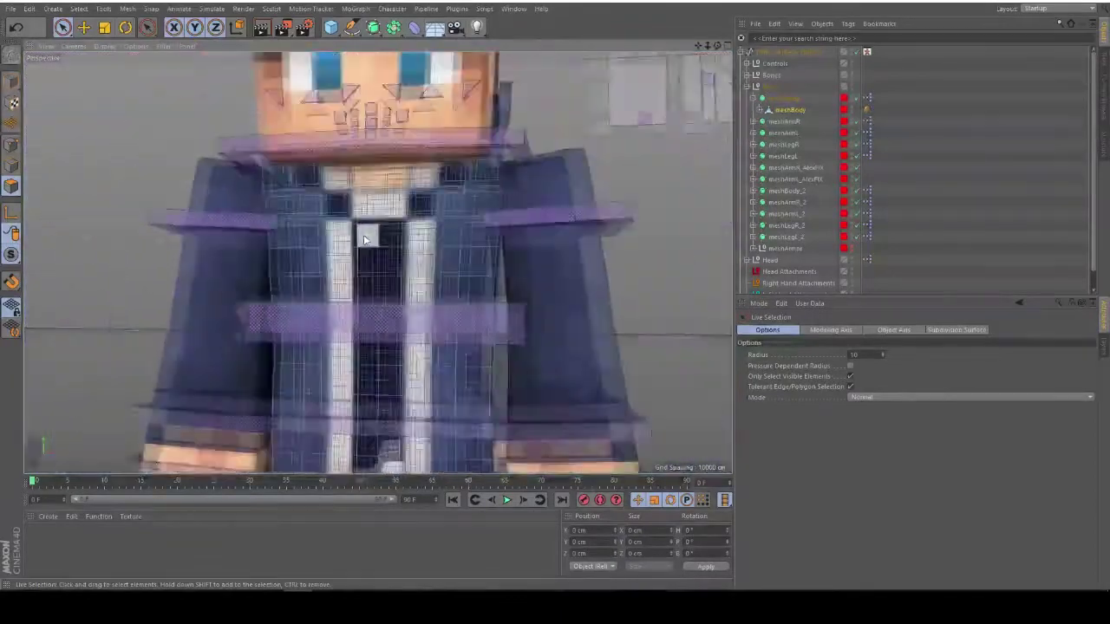
{"action": "scroll", "coordinate": [460, 192], "scroll_direction": "up", "scroll_amount": 12}
{"action": "left_click_drag", "start_coordinate": [484, 168], "coordinate": [541, 210], "text": "alt"}
{"action": "scroll", "coordinate": [542, 209], "scroll_direction": "down", "scroll_amount": 6}
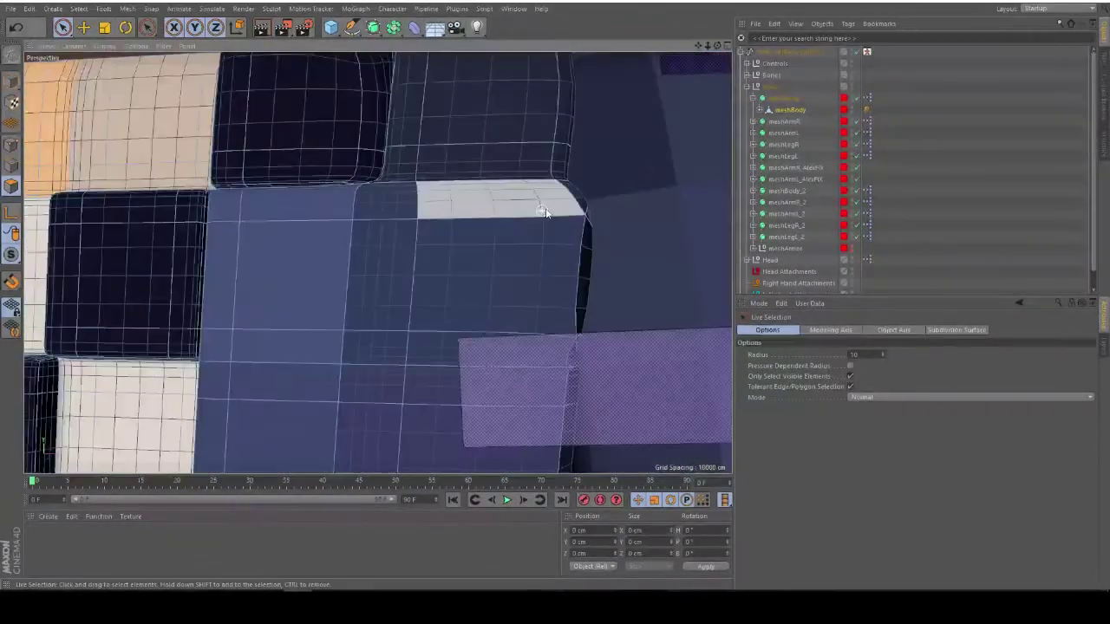
{"action": "scroll", "coordinate": [565, 214], "scroll_direction": "up", "scroll_amount": 3}
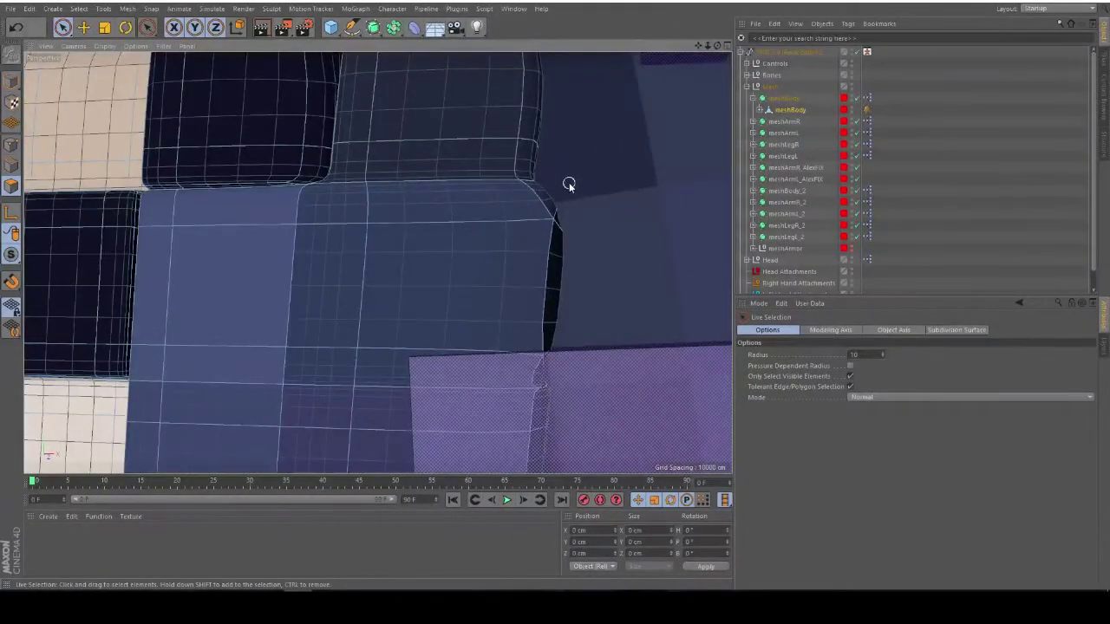
Undo the deselection and extrusion, and add the missed side polygons below the shoulder on the character's left to the selection
{"action": "key", "text": "ctrl+z"}
{"action": "key", "text": "ctrl+z"}
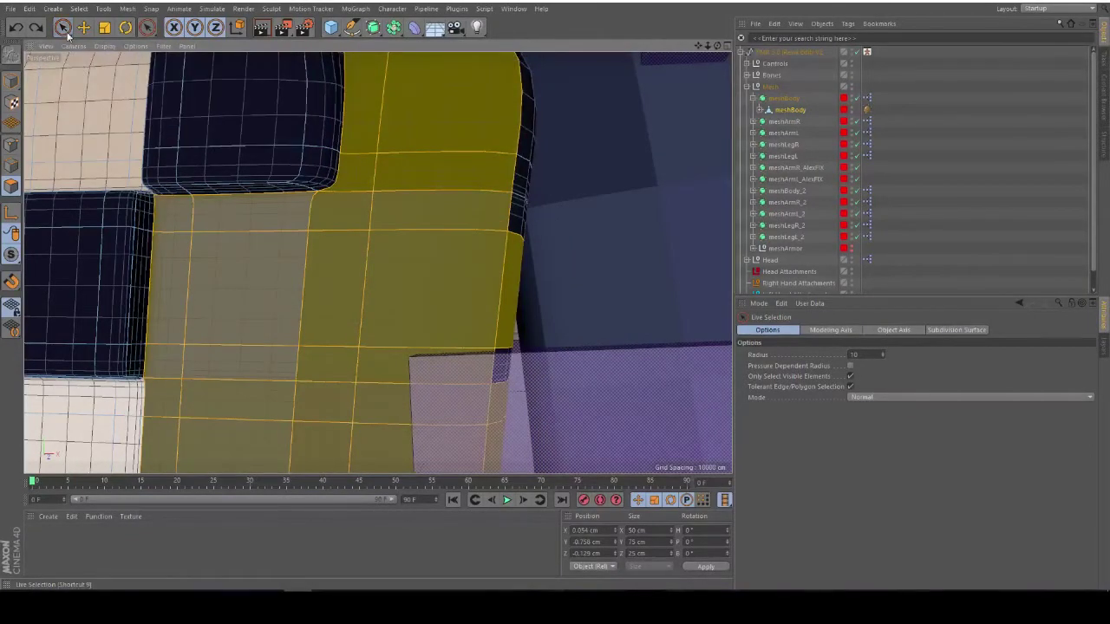
{"action": "left_click_drag", "start_coordinate": [501, 368], "coordinate": [534, 165], "text": "shift"}
{"action": "scroll", "coordinate": [539, 183], "scroll_direction": "down", "scroll_amount": 4}
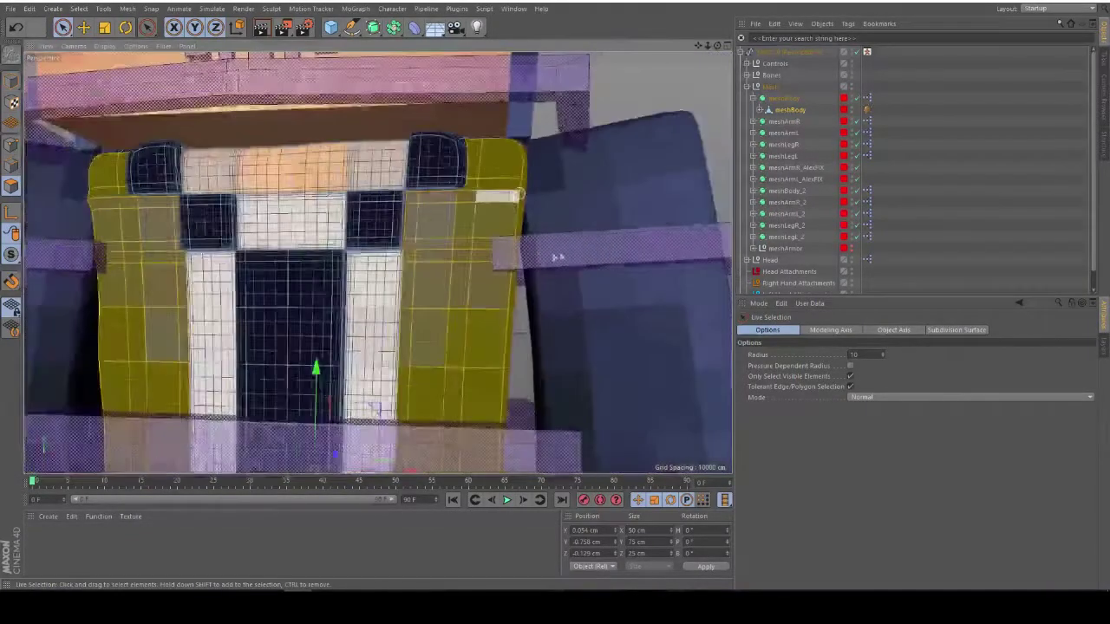
{"action": "left_click_drag", "start_coordinate": [555, 190], "coordinate": [557, 248], "text": "alt"}
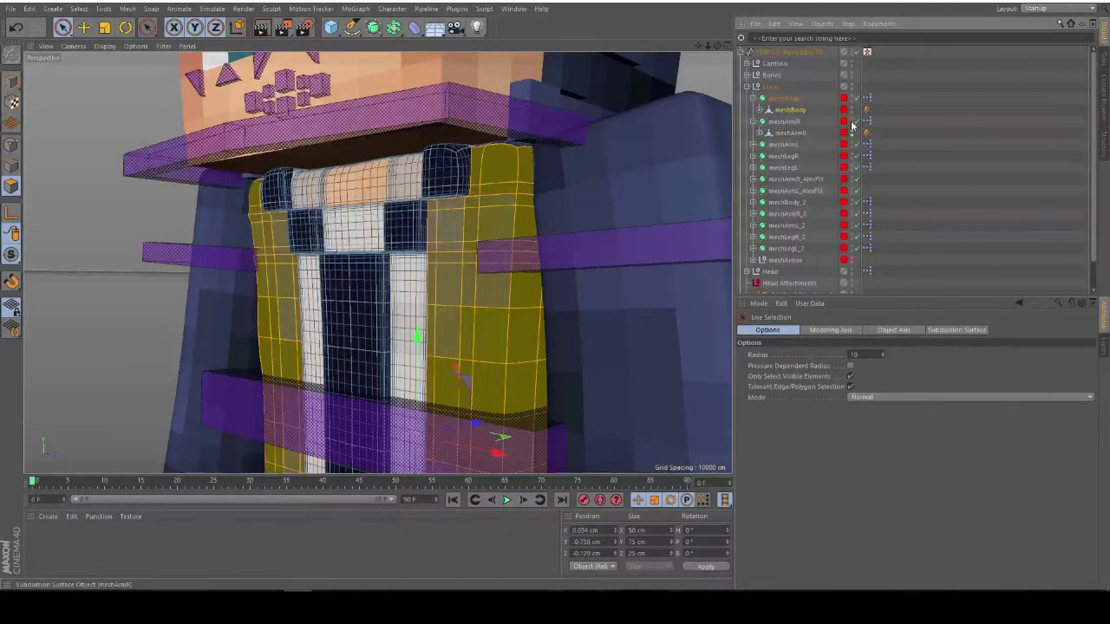
Collapse the meshArmR hierarchy, reselect the meshBody polygon object, and extrude its selected jacket polygons by 1.5 cm
{"action": "left_click", "coordinate": [747, 120]}
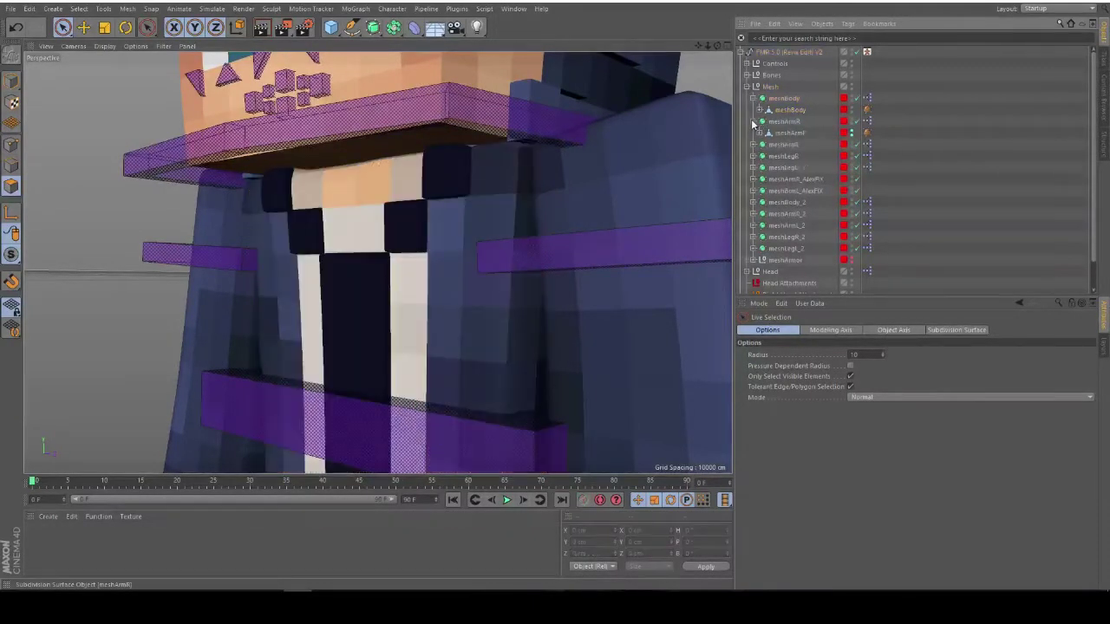
{"action": "left_click", "coordinate": [787, 110]}
{"action": "right_click_drag", "start_coordinate": [616, 173], "coordinate": [486, 187], "text": "alt"}
{"action": "middle_click_drag", "start_coordinate": [419, 247], "coordinate": [532, 264], "text": "alt"}
{"action": "left_click_drag", "start_coordinate": [504, 267], "coordinate": [638, 305], "text": "alt"}
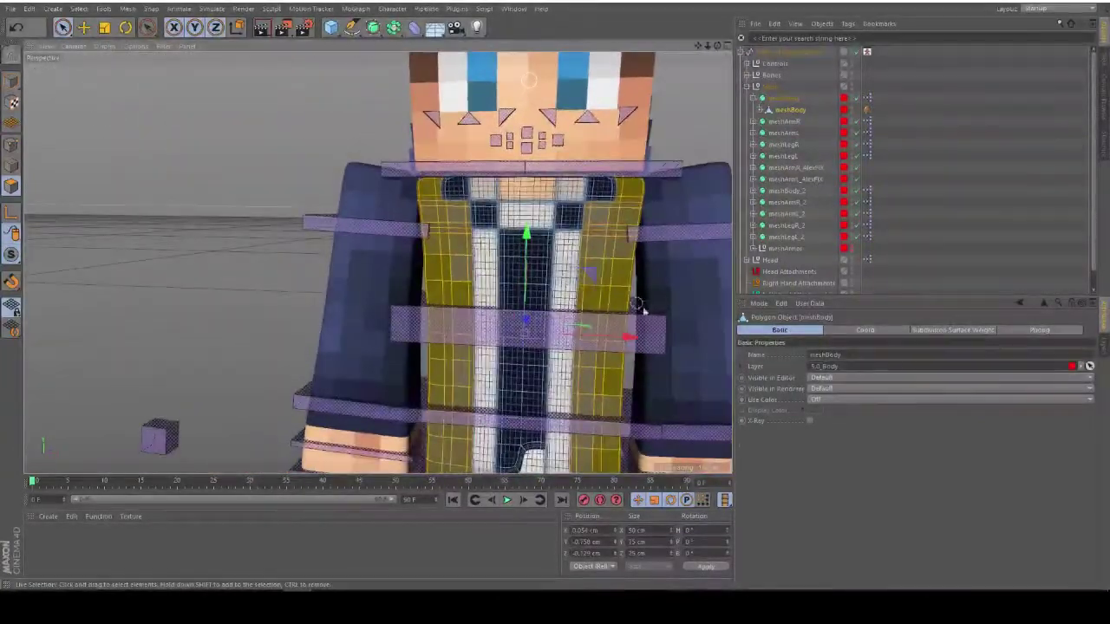
{"action": "key", "text": "d"}
{"action": "left_click", "coordinate": [771, 467]}
Examine the extruded jacket along its front, lower hem and underside
{"action": "middle_click_drag", "start_coordinate": [272, 184], "coordinate": [378, 260], "text": "alt"}
{"action": "left_click_drag", "start_coordinate": [379, 260], "coordinate": [593, 269], "text": "alt"}
{"action": "middle_click_drag", "start_coordinate": [593, 268], "coordinate": [525, 279], "text": "alt"}
{"action": "left_click_drag", "start_coordinate": [526, 279], "coordinate": [516, 272], "text": "alt"}
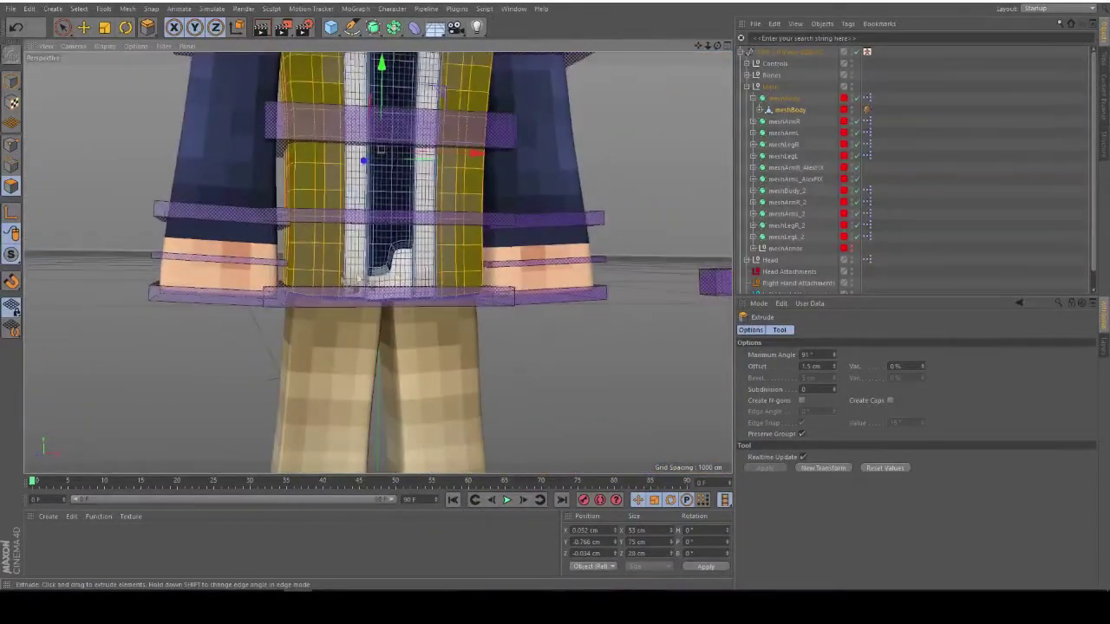
{"action": "scroll", "coordinate": [317, 285], "scroll_direction": "up", "scroll_amount": 6}
{"action": "left_click_drag", "start_coordinate": [378, 262], "coordinate": [315, 159], "text": "alt"}
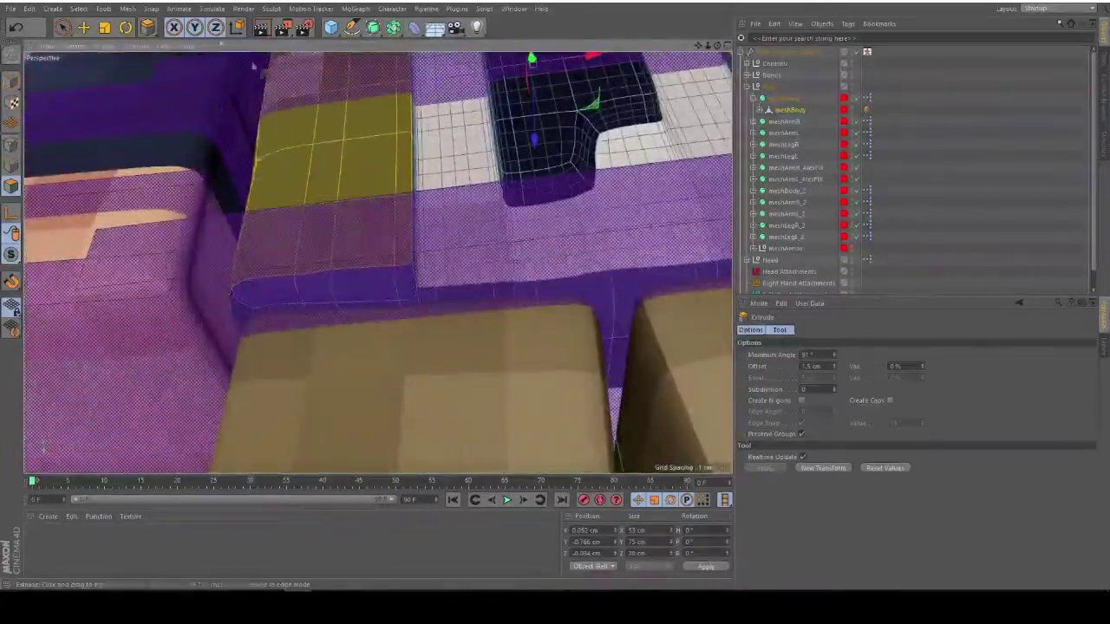
{"action": "left_click", "coordinate": [62, 28]}
{"action": "left_click_drag", "start_coordinate": [202, 87], "coordinate": [490, 186], "text": "alt"}
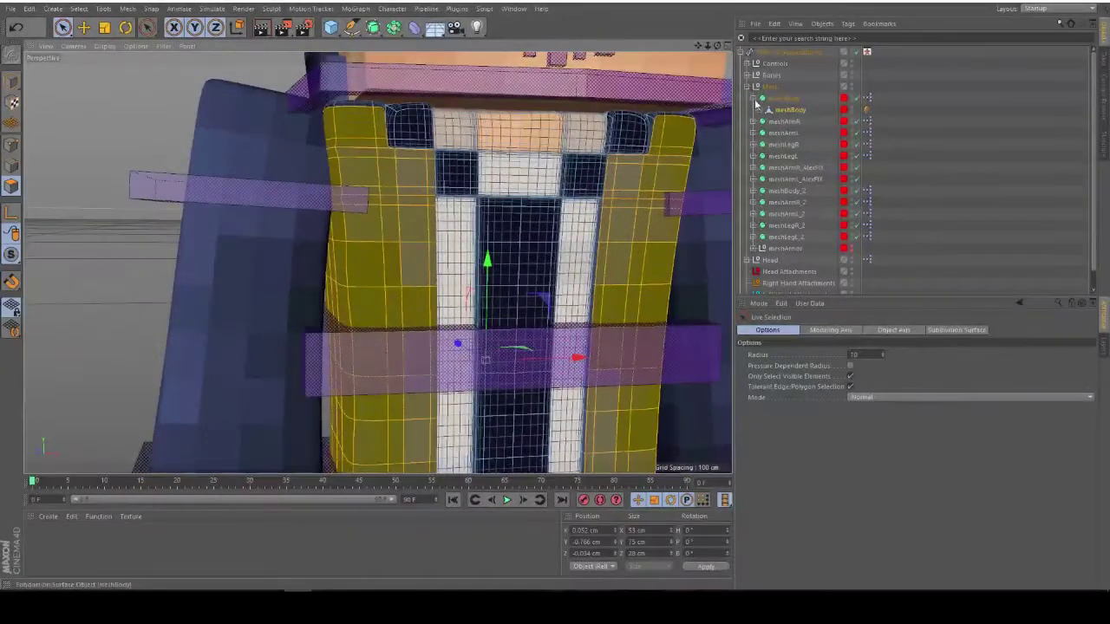
Select the meshArmR polygon object, hide the meshBody polygon object in the viewport, and collapse the meshBody hierarchy
{"action": "left_click", "coordinate": [780, 121]}
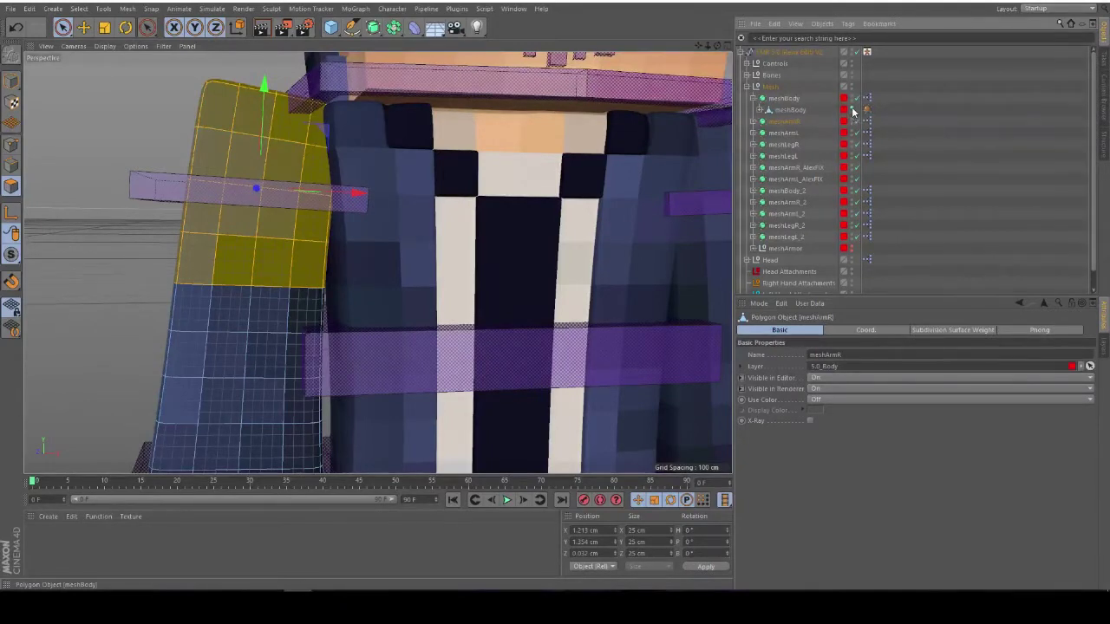
{"action": "left_click", "coordinate": [852, 110]}
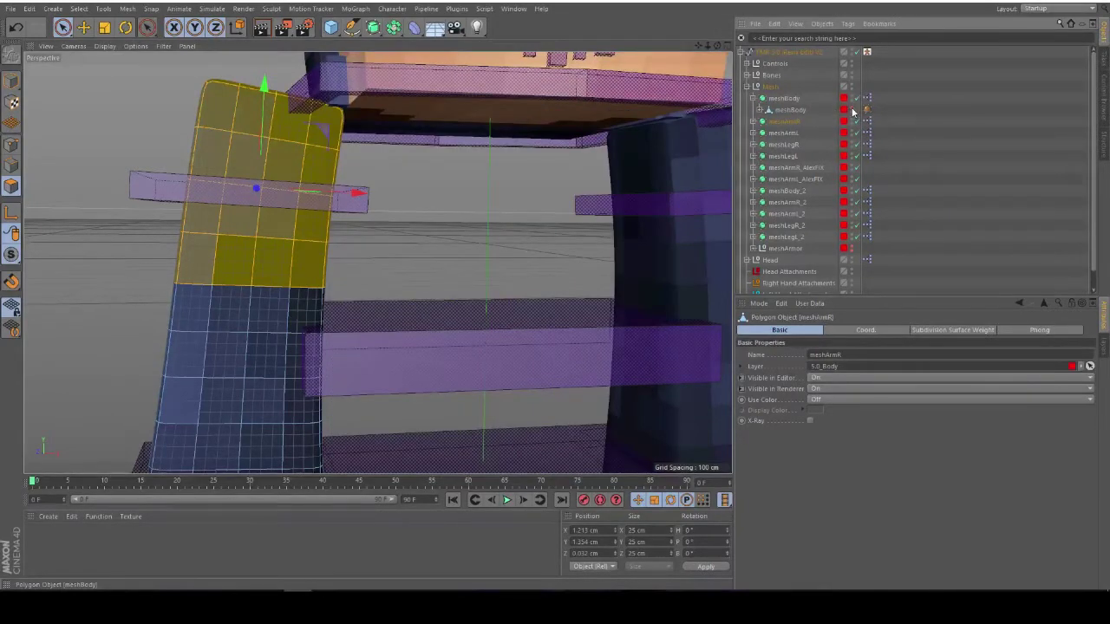
{"action": "left_click", "coordinate": [751, 110]}
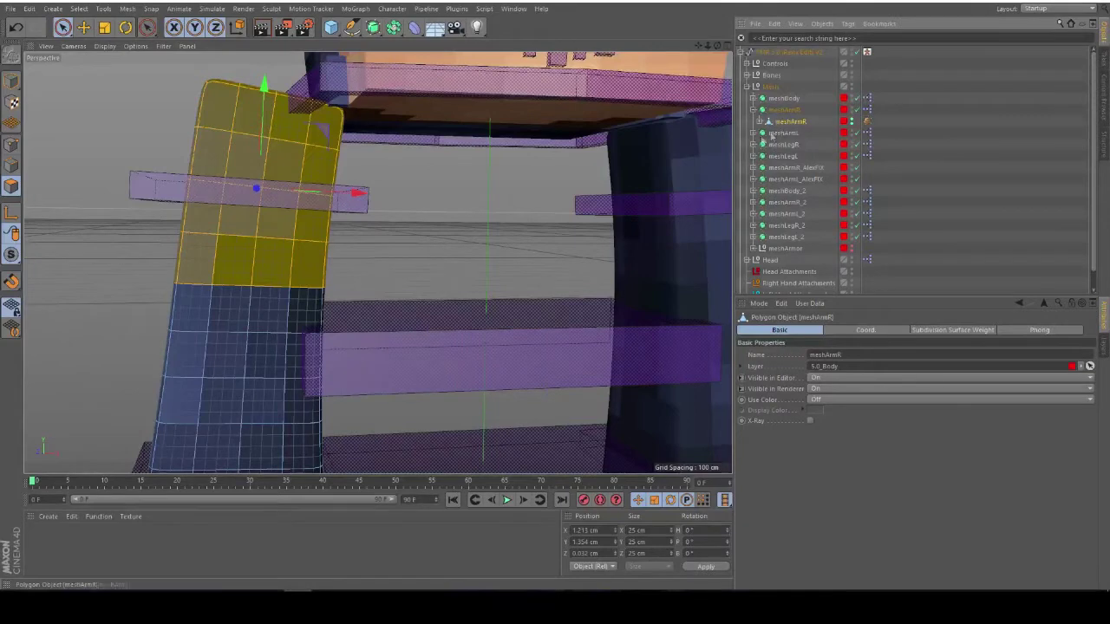
Add the remaining navy sleeve polygons on all sides of meshArmR to the selection, down to the cuff
{"action": "middle_click_drag", "start_coordinate": [337, 274], "coordinate": [520, 126], "text": "alt"}
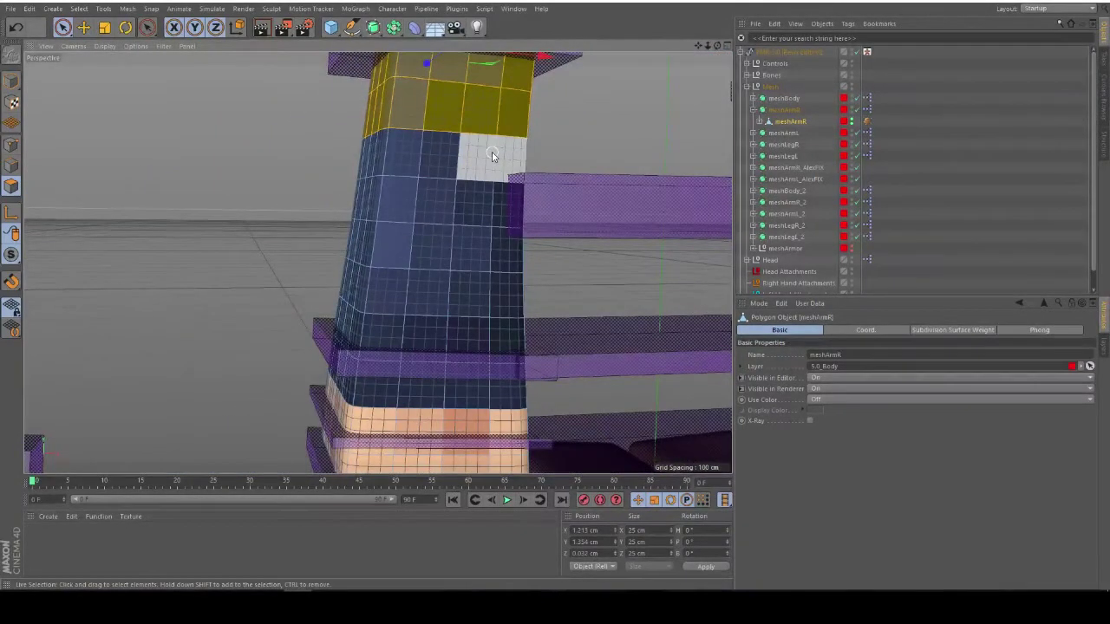
{"action": "left_click_drag", "start_coordinate": [468, 143], "coordinate": [513, 299], "text": "alt"}
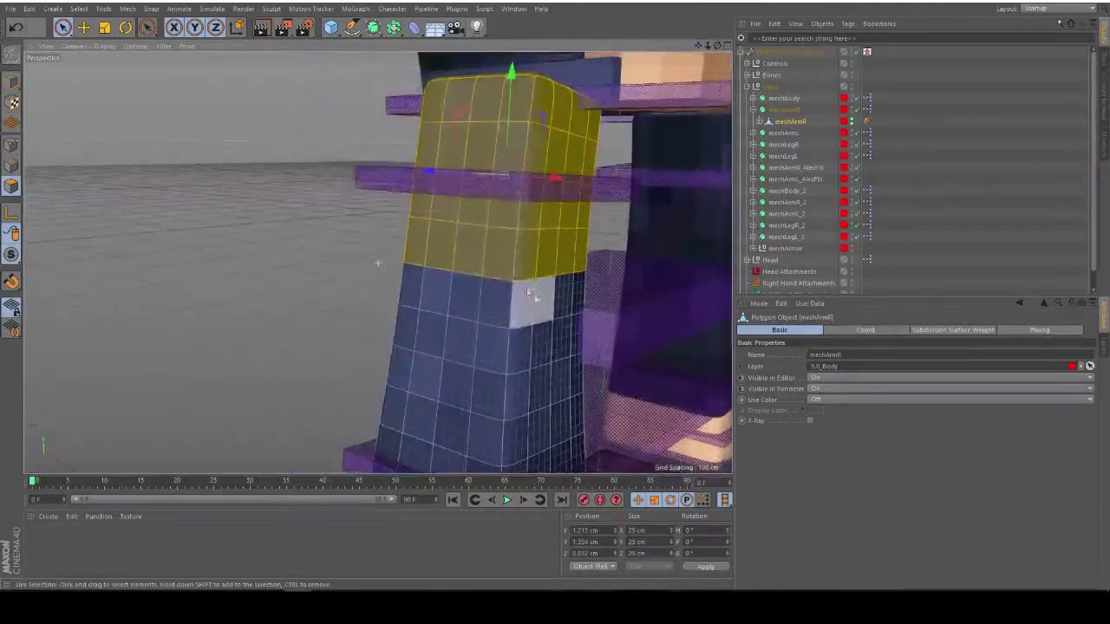
{"action": "left_click_drag", "start_coordinate": [491, 171], "coordinate": [452, 212], "text": "alt"}
{"action": "mouse_move", "coordinate": [384, 194]}
{"action": "left_mouse_down", "text": "shift"}
{"action": "mouse_move", "coordinate": [532, 190]}
{"action": "mouse_move", "coordinate": [459, 265]}
{"action": "mouse_move", "coordinate": [559, 231]}
{"action": "left_mouse_up", "text": "shift"}
{"action": "mouse_move", "coordinate": [490, 312]}
{"action": "left_mouse_down", "text": "shift"}
{"action": "mouse_move", "coordinate": [509, 364]}
{"action": "mouse_move", "coordinate": [454, 404]}
{"action": "mouse_move", "coordinate": [347, 390]}
{"action": "mouse_move", "coordinate": [381, 353]}
{"action": "left_mouse_up", "text": "shift"}
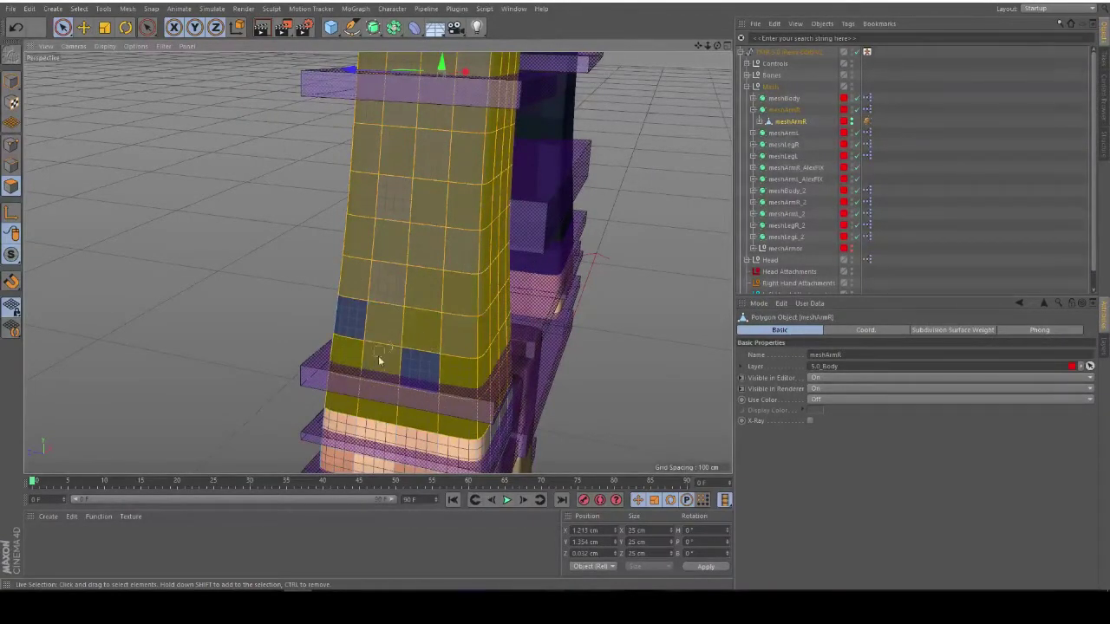
{"action": "left_click_drag", "start_coordinate": [345, 321], "coordinate": [466, 371], "text": "alt"}
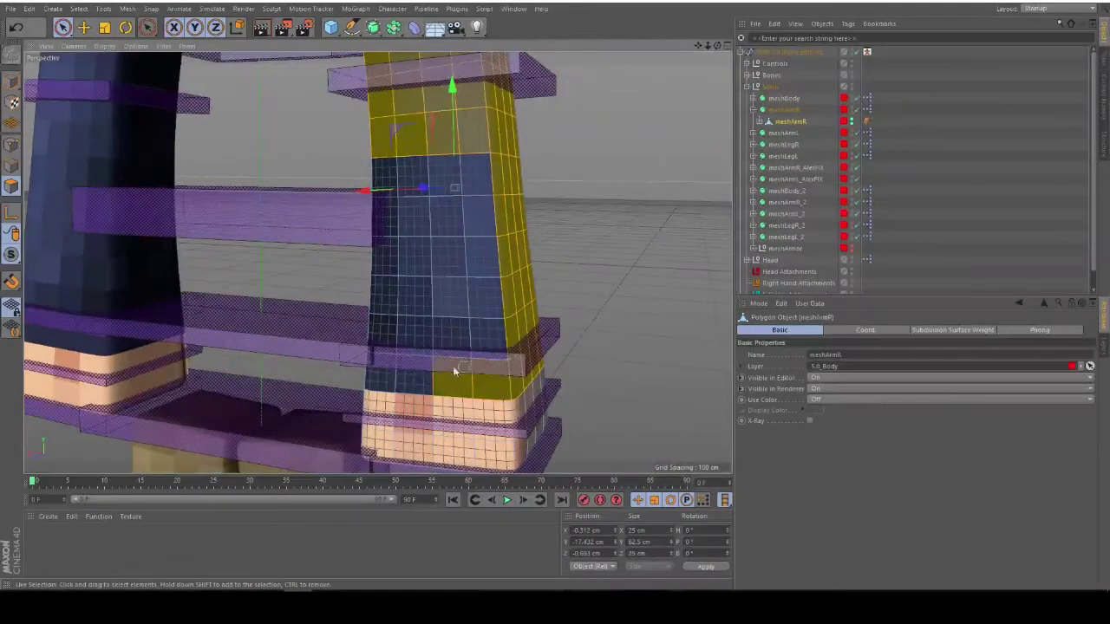
{"action": "mouse_move", "coordinate": [483, 326]}
{"action": "left_mouse_down", "text": "shift"}
{"action": "mouse_move", "coordinate": [434, 291]}
{"action": "mouse_move", "coordinate": [415, 218]}
{"action": "mouse_move", "coordinate": [462, 171]}
{"action": "mouse_move", "coordinate": [501, 254]}
{"action": "mouse_move", "coordinate": [440, 323]}
{"action": "left_mouse_up", "text": "shift"}
{"action": "mouse_move", "coordinate": [390, 397]}
{"action": "left_mouse_down", "text": "shift"}
{"action": "mouse_move", "coordinate": [280, 404]}
{"action": "mouse_move", "coordinate": [231, 356]}
{"action": "mouse_move", "coordinate": [292, 286]}
{"action": "mouse_move", "coordinate": [248, 223]}
{"action": "mouse_move", "coordinate": [399, 189]}
{"action": "mouse_move", "coordinate": [350, 199]}
{"action": "mouse_move", "coordinate": [324, 300]}
{"action": "mouse_move", "coordinate": [286, 315]}
{"action": "mouse_move", "coordinate": [359, 355]}
{"action": "mouse_move", "coordinate": [420, 297]}
{"action": "mouse_move", "coordinate": [399, 191]}
{"action": "mouse_move", "coordinate": [391, 156]}
{"action": "mouse_move", "coordinate": [323, 175]}
{"action": "mouse_move", "coordinate": [474, 201]}
{"action": "left_mouse_up", "text": "shift"}
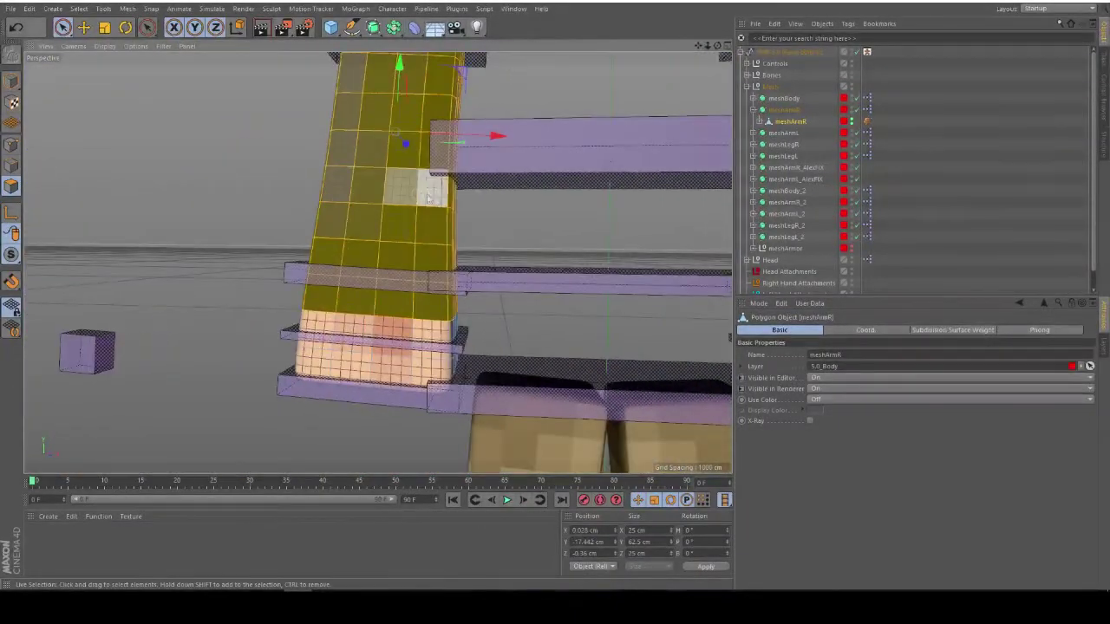
Extrude the selected meshArmR sleeve polygons by 1.5 cm with a maximum angle of 91°, and clear the selection
{"action": "key", "text": "d"}
{"action": "left_click", "coordinate": [763, 469]}
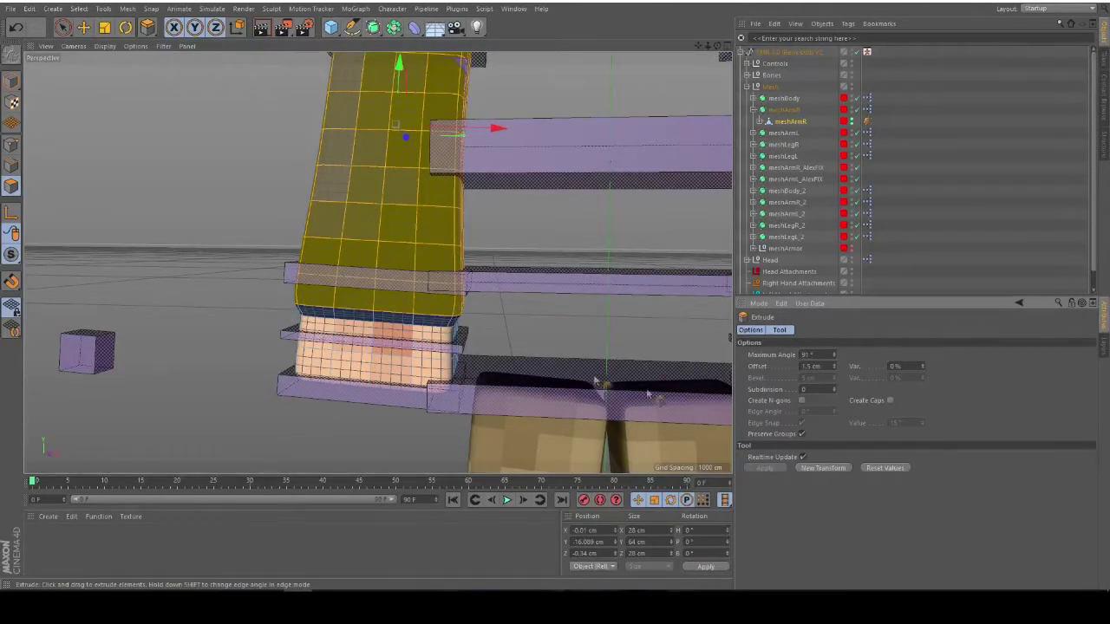
{"action": "left_click", "coordinate": [64, 27]}
{"action": "left_click", "coordinate": [242, 135]}
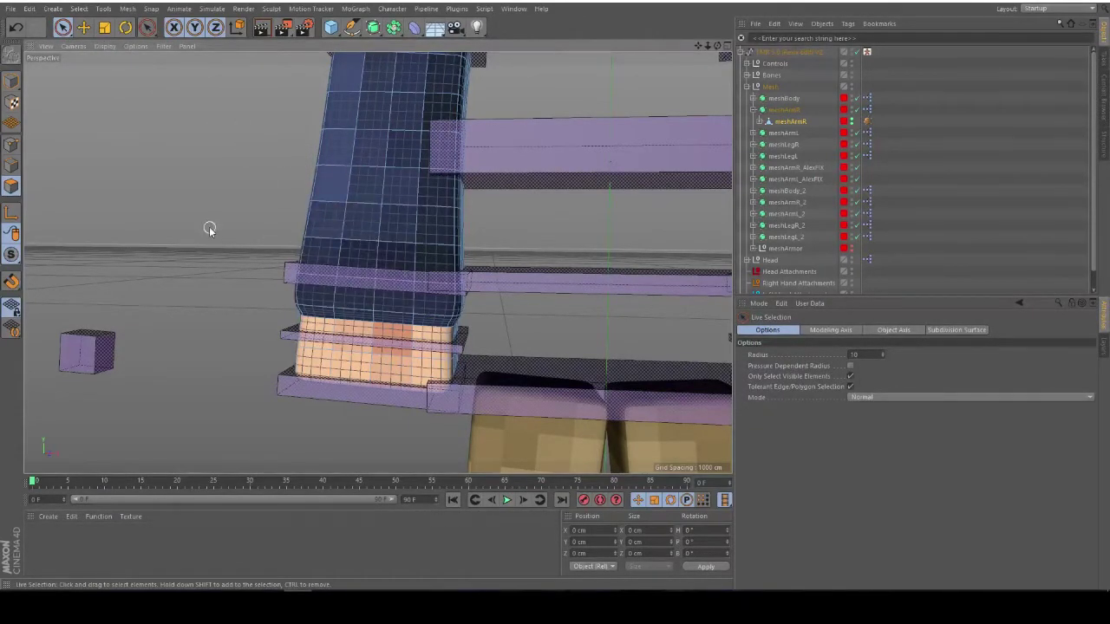
Sharpen the lower cuff edge of the meshArmR sleeve with a Knife loop cut
{"action": "key", "text": "k"}
{"action": "scroll", "coordinate": [391, 313], "scroll_direction": "up", "scroll_amount": 5}
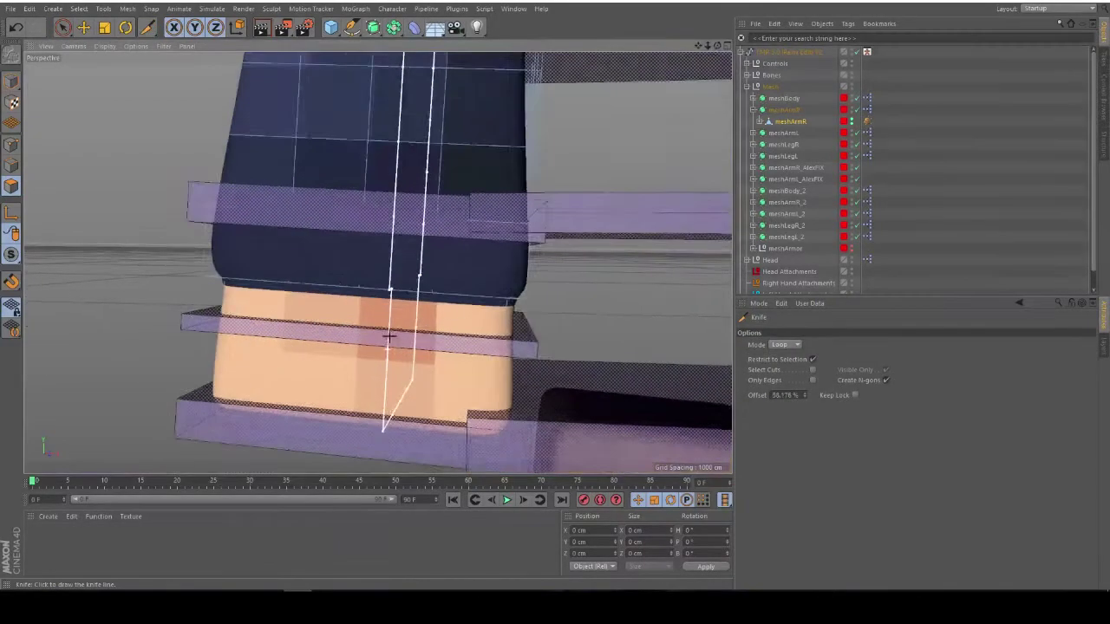
{"action": "left_click_drag", "start_coordinate": [391, 314], "coordinate": [260, 263], "text": "alt"}
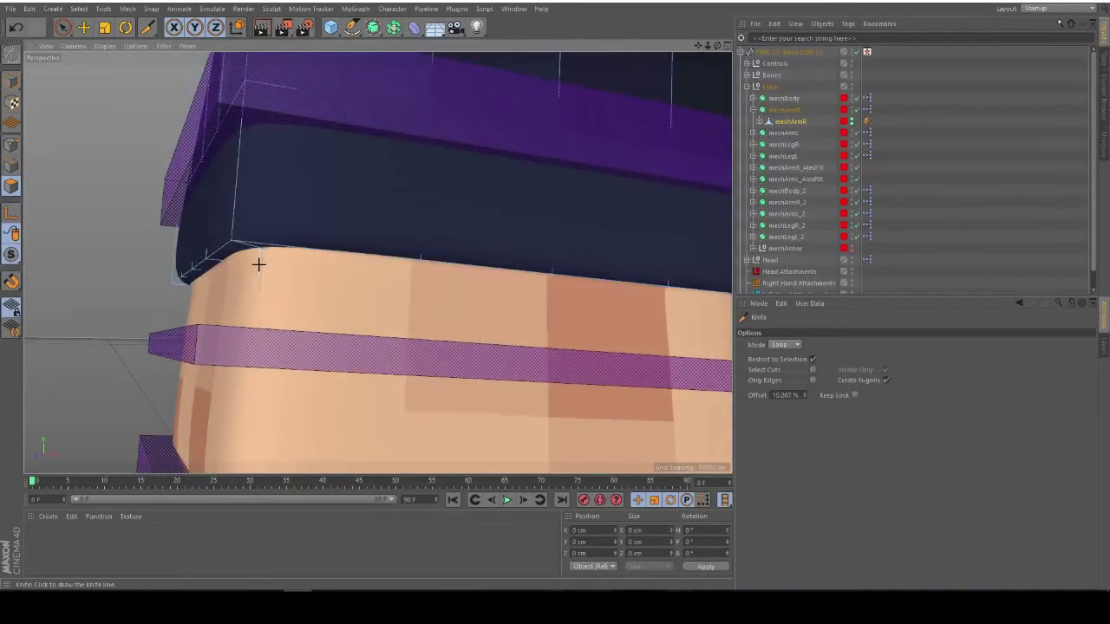
{"action": "scroll", "coordinate": [259, 266], "scroll_direction": "down", "scroll_amount": 4}
{"action": "left_click_drag", "start_coordinate": [259, 268], "coordinate": [364, 286], "text": "alt"}
Collapse meshArmR, select the meshArmL polygon object, and select the navy polygons on the front of its sleeve
{"action": "left_click", "coordinate": [753, 132]}
{"action": "left_click", "coordinate": [789, 144]}
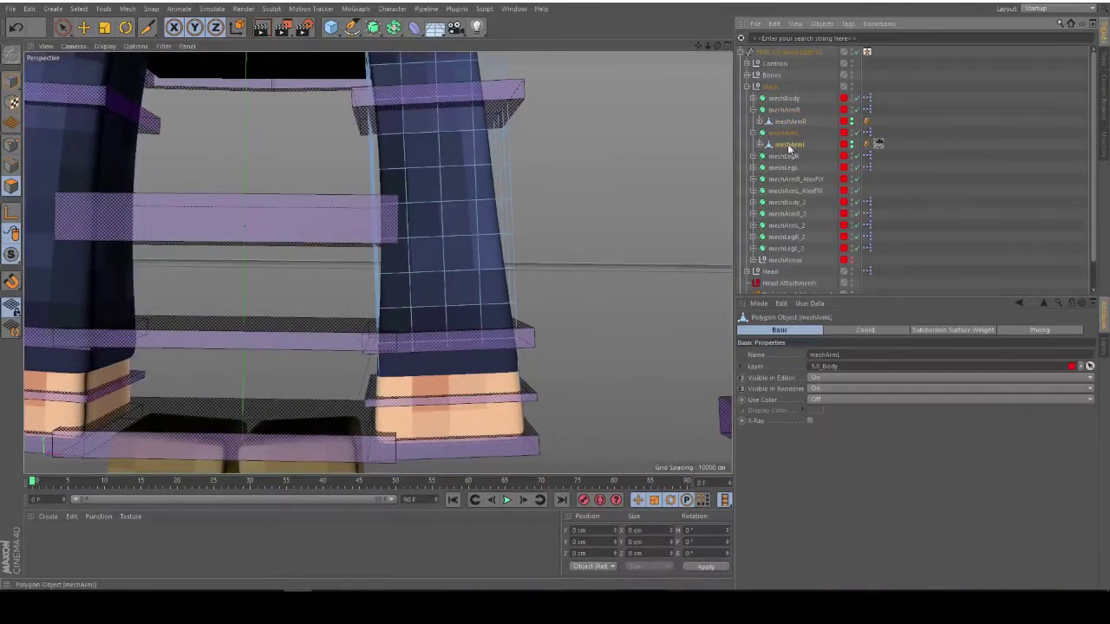
{"action": "left_click", "coordinate": [753, 110]}
{"action": "scroll", "coordinate": [457, 171], "scroll_direction": "up", "scroll_amount": 3}
{"action": "left_click", "coordinate": [62, 27]}
{"action": "mouse_move", "coordinate": [373, 219]}
{"action": "left_mouse_down"}
{"action": "mouse_move", "coordinate": [391, 327]}
{"action": "mouse_move", "coordinate": [494, 195]}
{"action": "left_mouse_up"}
{"action": "left_click_drag", "start_coordinate": [377, 261], "coordinate": [488, 322], "text": "alt"}
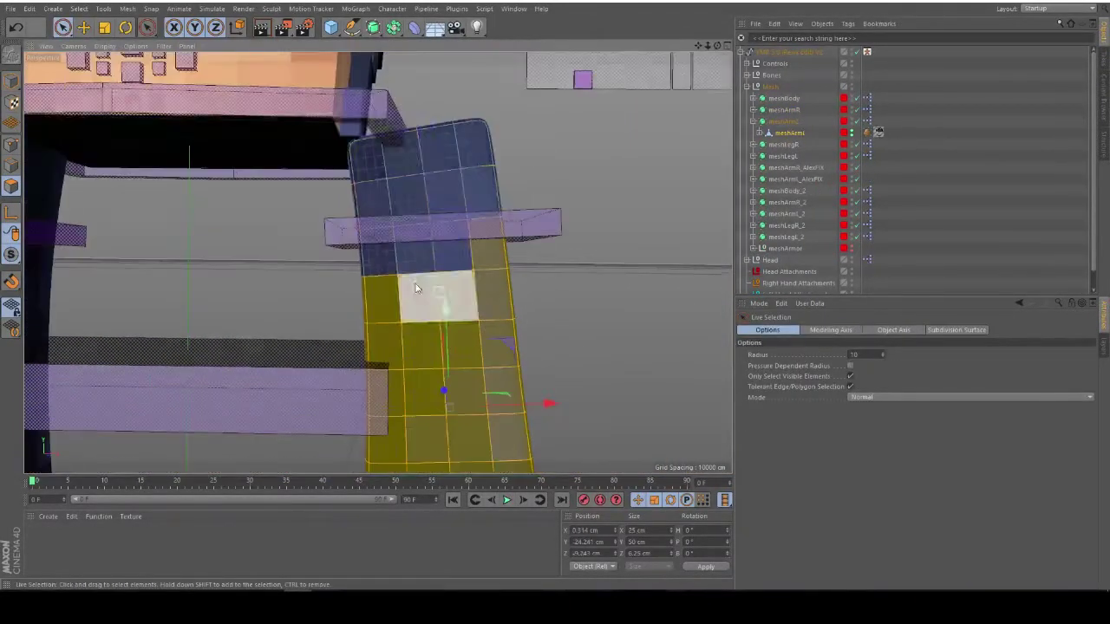
{"action": "left_click_drag", "start_coordinate": [488, 217], "coordinate": [369, 160], "text": "shift"}
Add the remaining side, back and inner navy sleeve polygons of meshArmL to the selection
{"action": "left_click_drag", "start_coordinate": [377, 263], "coordinate": [489, 247], "text": "alt"}
{"action": "mouse_move", "coordinate": [489, 182]}
{"action": "left_mouse_down", "text": "shift"}
{"action": "mouse_move", "coordinate": [476, 213]}
{"action": "mouse_move", "coordinate": [537, 347]}
{"action": "left_mouse_up", "text": "shift"}
{"action": "mouse_move", "coordinate": [538, 433]}
{"action": "left_mouse_down", "text": "alt"}
{"action": "mouse_move", "coordinate": [513, 372]}
{"action": "mouse_move", "coordinate": [520, 394]}
{"action": "left_mouse_up", "text": "alt"}
{"action": "mouse_move", "coordinate": [550, 346]}
{"action": "left_mouse_down", "text": "alt"}
{"action": "mouse_move", "coordinate": [476, 295]}
{"action": "mouse_move", "coordinate": [425, 300]}
{"action": "left_mouse_up", "text": "alt"}
{"action": "mouse_move", "coordinate": [425, 329]}
{"action": "left_mouse_down", "text": "shift"}
{"action": "mouse_move", "coordinate": [312, 169]}
{"action": "mouse_move", "coordinate": [425, 104]}
{"action": "left_mouse_up", "text": "shift"}
{"action": "middle_click_drag", "start_coordinate": [316, 78], "coordinate": [304, 171], "text": "alt"}
{"action": "mouse_move", "coordinate": [305, 170]}
{"action": "left_mouse_down", "text": "shift"}
{"action": "mouse_move", "coordinate": [401, 151]}
{"action": "mouse_move", "coordinate": [414, 262]}
{"action": "mouse_move", "coordinate": [492, 283]}
{"action": "mouse_move", "coordinate": [529, 312]}
{"action": "mouse_move", "coordinate": [508, 281]}
{"action": "left_mouse_up", "text": "shift"}
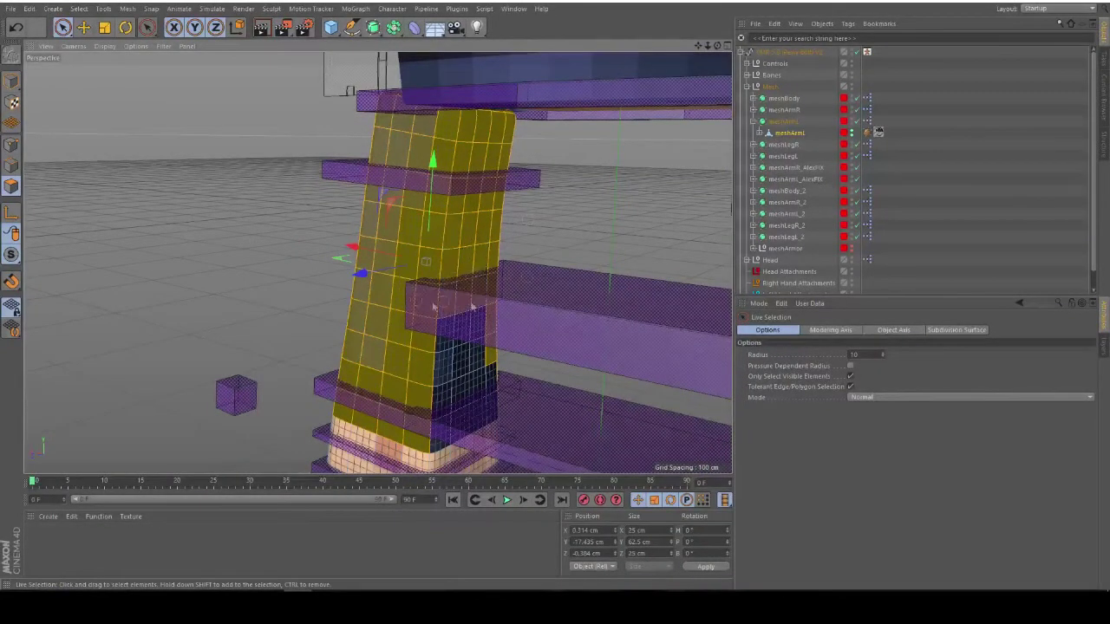
{"action": "left_click_drag", "start_coordinate": [500, 402], "coordinate": [432, 283], "text": "alt"}
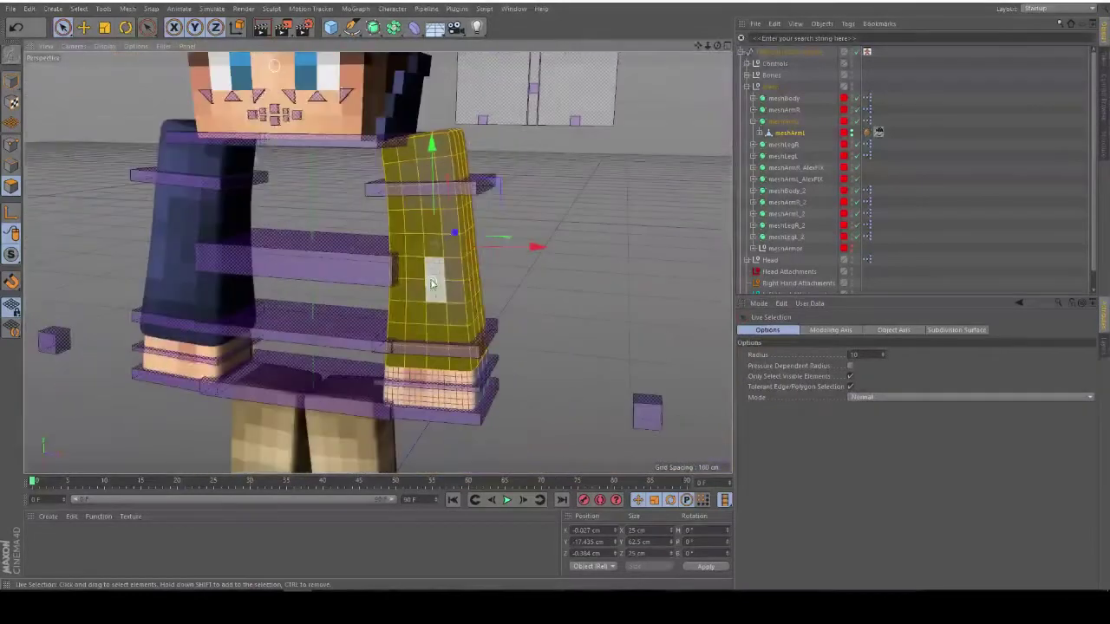
Extrude the selected meshArmL sleeve polygons by 1.5 cm with a maximum angle of 91°, and clear the selection
{"action": "key", "text": "d"}
{"action": "left_click", "coordinate": [764, 468]}
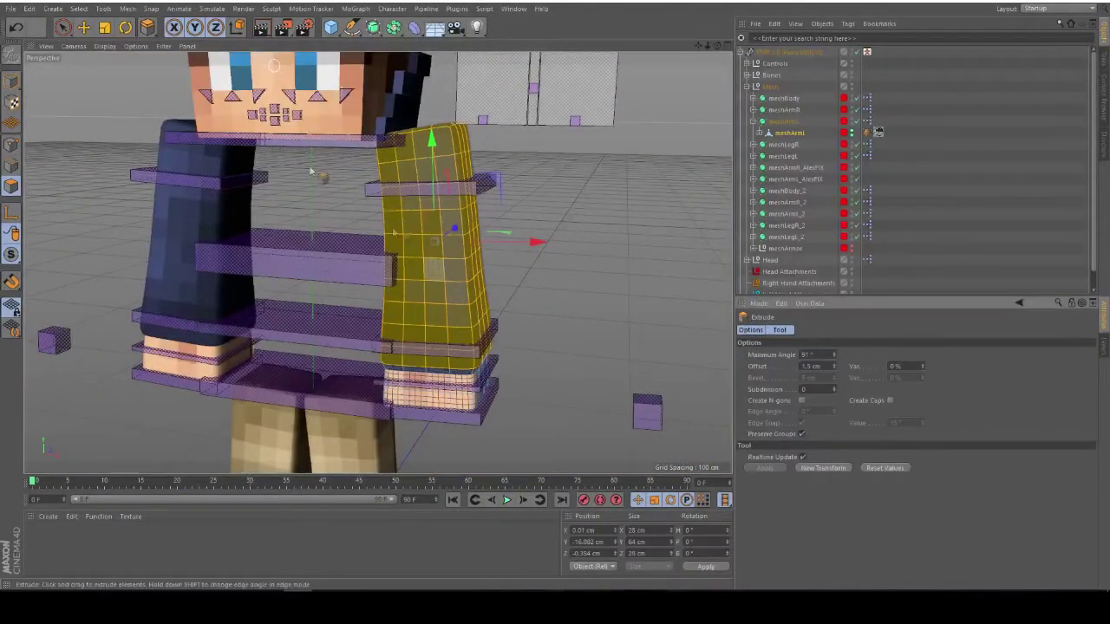
{"action": "left_click", "coordinate": [66, 27]}
{"action": "left_click", "coordinate": [543, 286]}
Sharpen the lower cuff edge of the meshArmL sleeve with a Knife loop cut
{"action": "scroll", "coordinate": [537, 323], "scroll_direction": "up", "scroll_amount": 5}
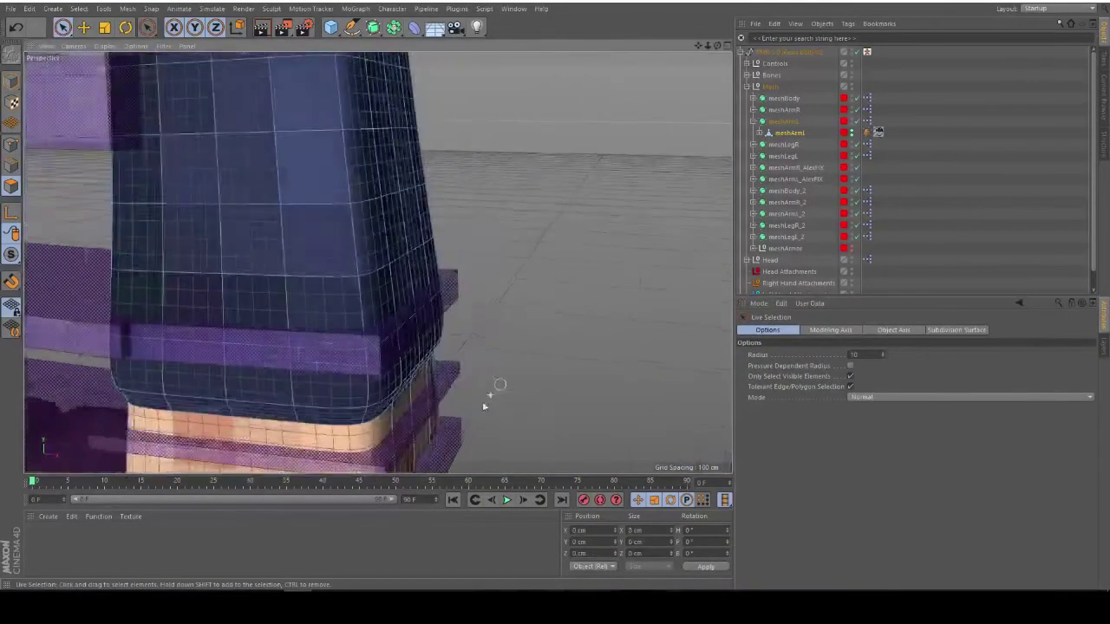
{"action": "left_click_drag", "start_coordinate": [485, 399], "coordinate": [462, 356], "text": "alt"}
{"action": "middle_click_drag", "start_coordinate": [465, 353], "coordinate": [498, 291], "text": "alt"}
{"action": "key", "text": "k"}
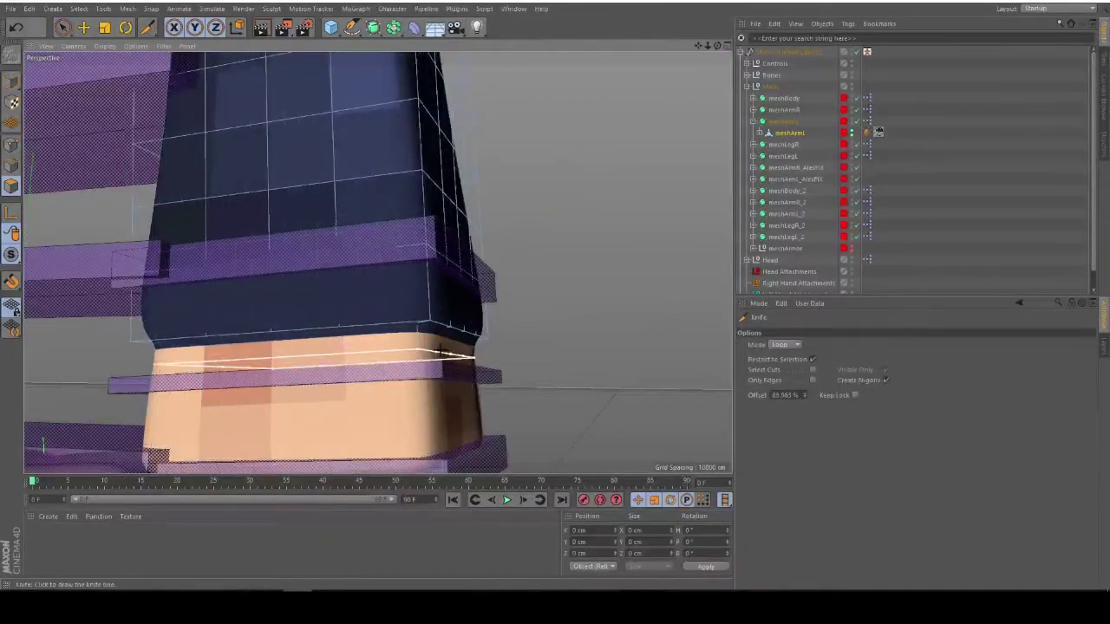
{"action": "scroll", "coordinate": [419, 342], "scroll_direction": "up", "scroll_amount": 4}
{"action": "scroll", "coordinate": [455, 331], "scroll_direction": "down", "scroll_amount": 9}
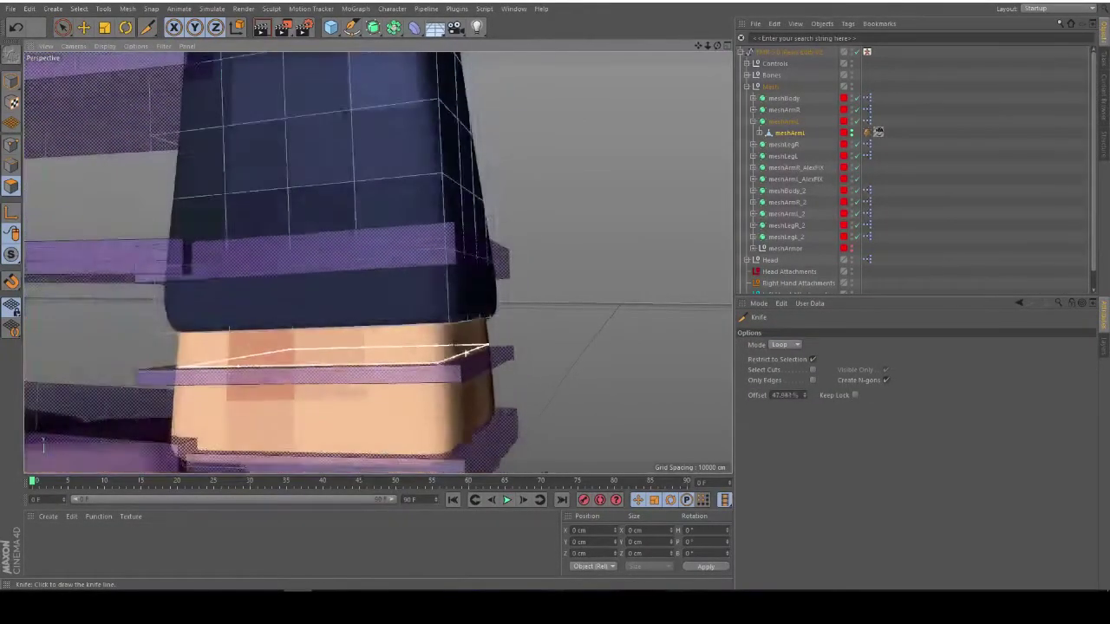
{"action": "middle_click_drag", "start_coordinate": [444, 329], "coordinate": [611, 401], "text": "alt"}
{"action": "left_click_drag", "start_coordinate": [443, 334], "coordinate": [460, 355], "text": "alt"}
{"action": "middle_click_drag", "start_coordinate": [411, 315], "coordinate": [385, 232], "text": "alt"}
{"action": "scroll", "coordinate": [529, 401], "scroll_direction": "down", "scroll_amount": 3}
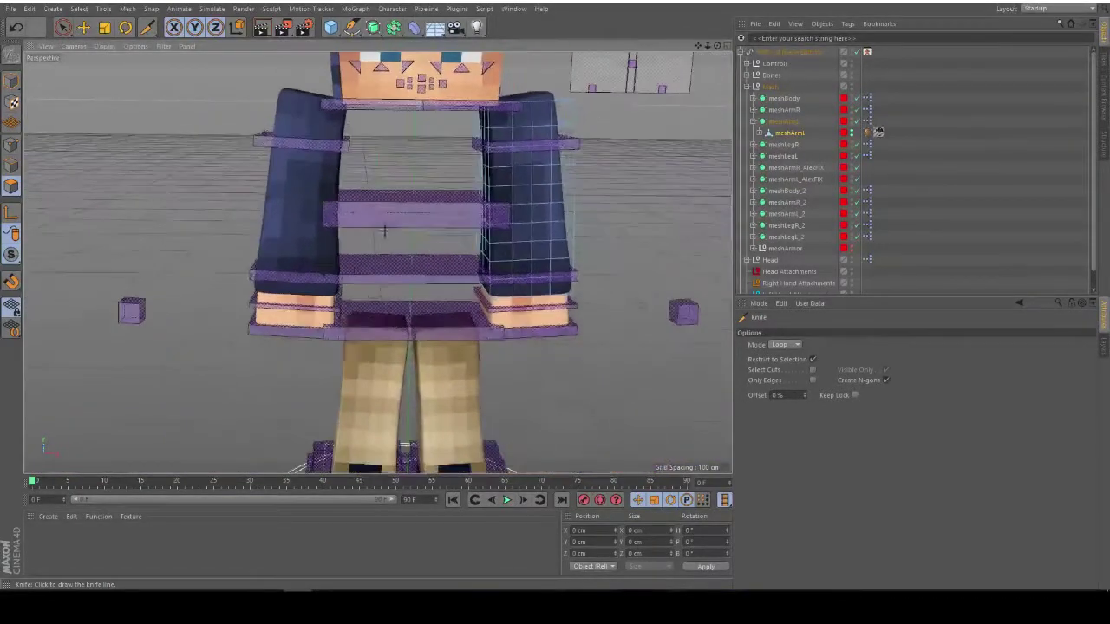
Collapse meshArmL, expand the meshLegR and meshLegL hierarchies, and hide the meshLegL polygon object in the viewport
{"action": "left_click", "coordinate": [64, 28]}
{"action": "middle_click_drag", "start_coordinate": [620, 190], "coordinate": [509, 249], "text": "alt"}
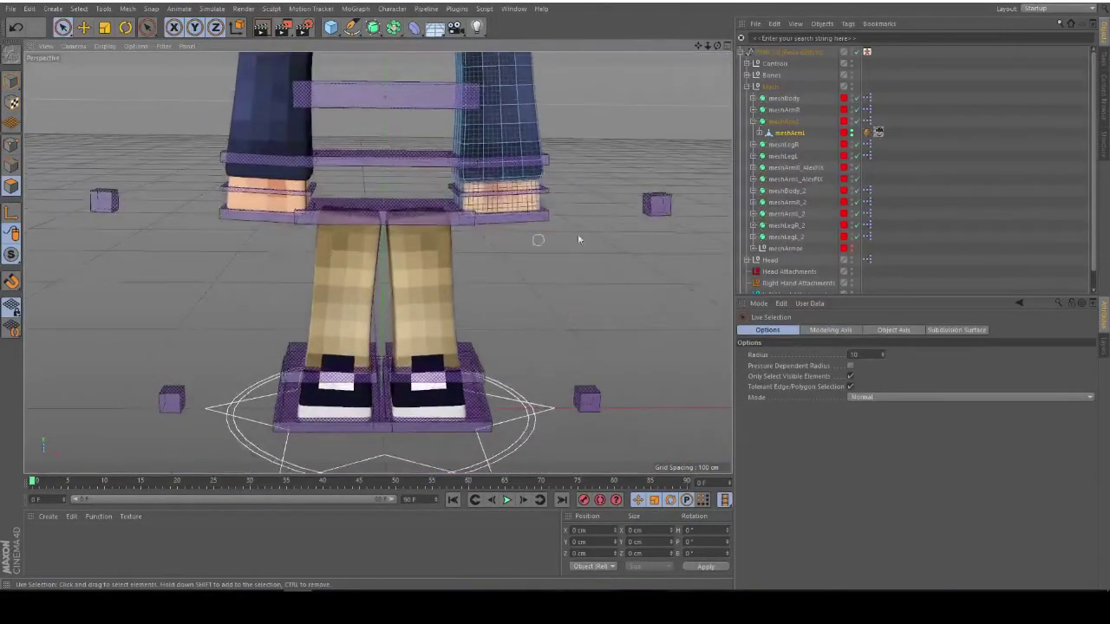
{"action": "left_click", "coordinate": [753, 121]}
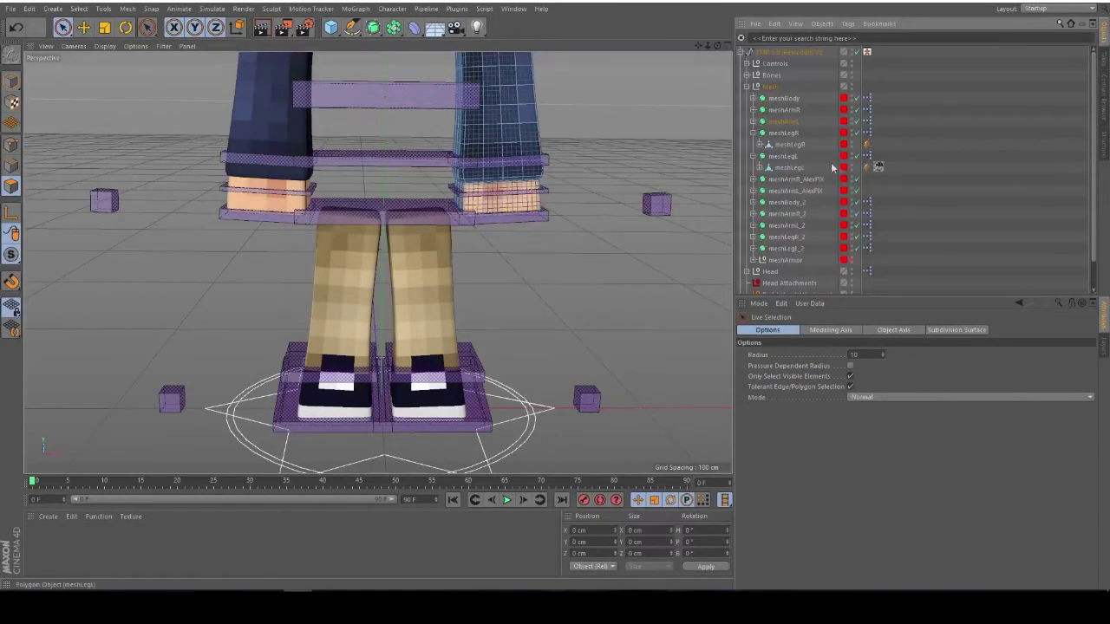
{"action": "left_click", "coordinate": [852, 167]}
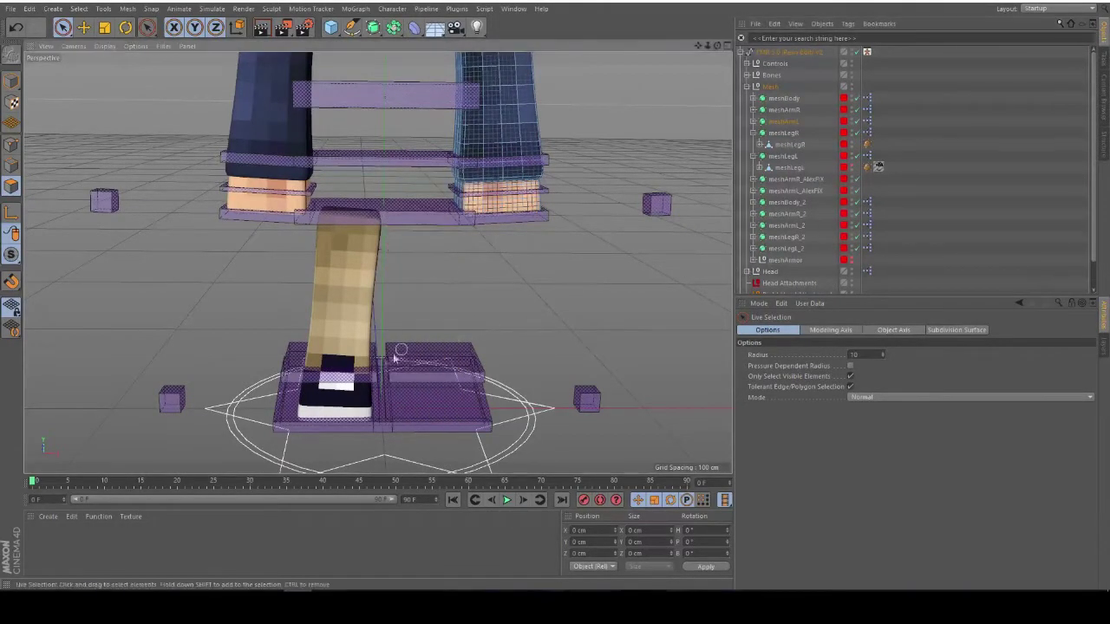
Select the meshLegR polygon object and add the remaining navy shoe polygons around the foot to its selection
{"action": "middle_click_drag", "start_coordinate": [338, 371], "coordinate": [422, 258], "text": "alt"}
{"action": "scroll", "coordinate": [423, 259], "scroll_direction": "up", "scroll_amount": 4}
{"action": "left_click", "coordinate": [791, 145]}
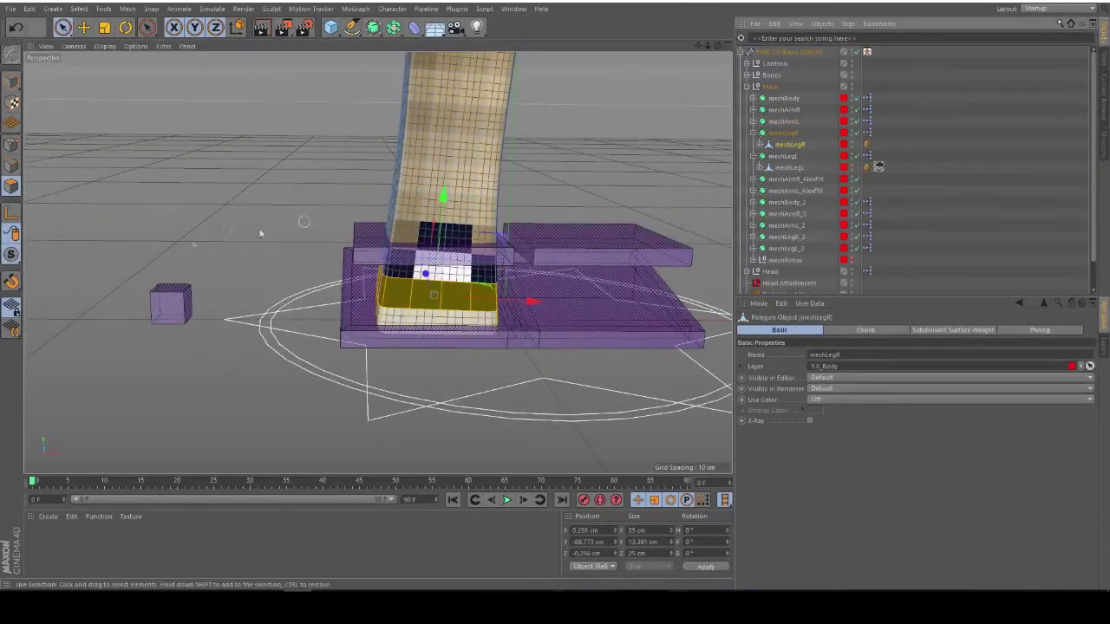
{"action": "scroll", "coordinate": [331, 262], "scroll_direction": "up", "scroll_amount": 3}
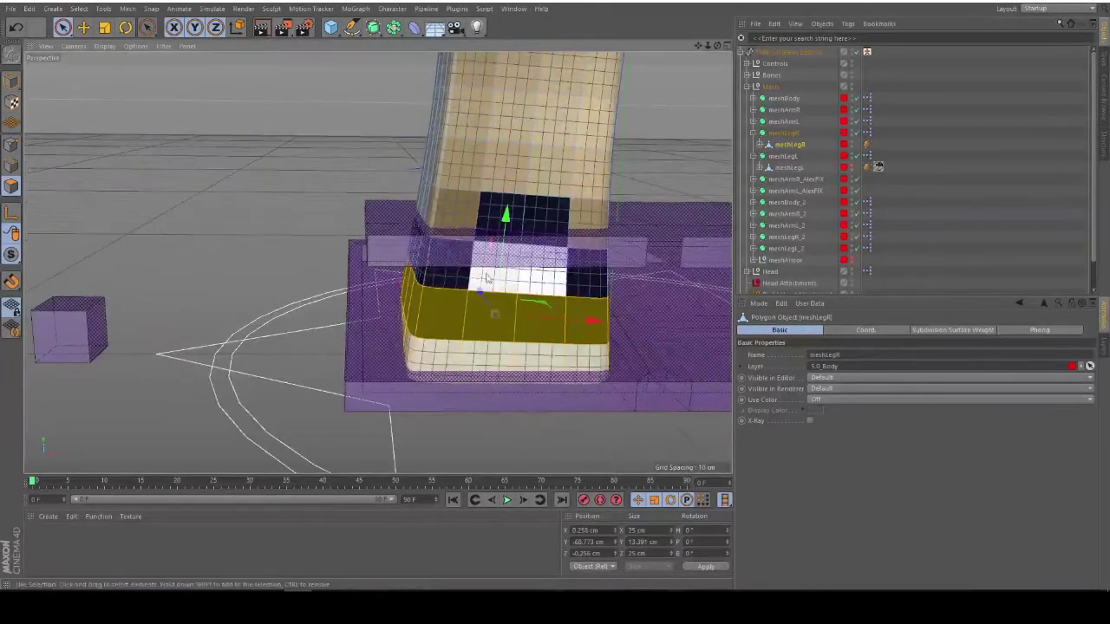
{"action": "left_click_drag", "start_coordinate": [442, 251], "coordinate": [590, 295], "text": "alt"}
{"action": "mouse_move", "coordinate": [321, 256]}
{"action": "left_mouse_down", "text": "shift"}
{"action": "mouse_move", "coordinate": [457, 279]}
{"action": "mouse_move", "coordinate": [420, 296]}
{"action": "left_mouse_up", "text": "shift"}
{"action": "left_click_drag", "start_coordinate": [491, 307], "coordinate": [494, 281], "text": "alt"}
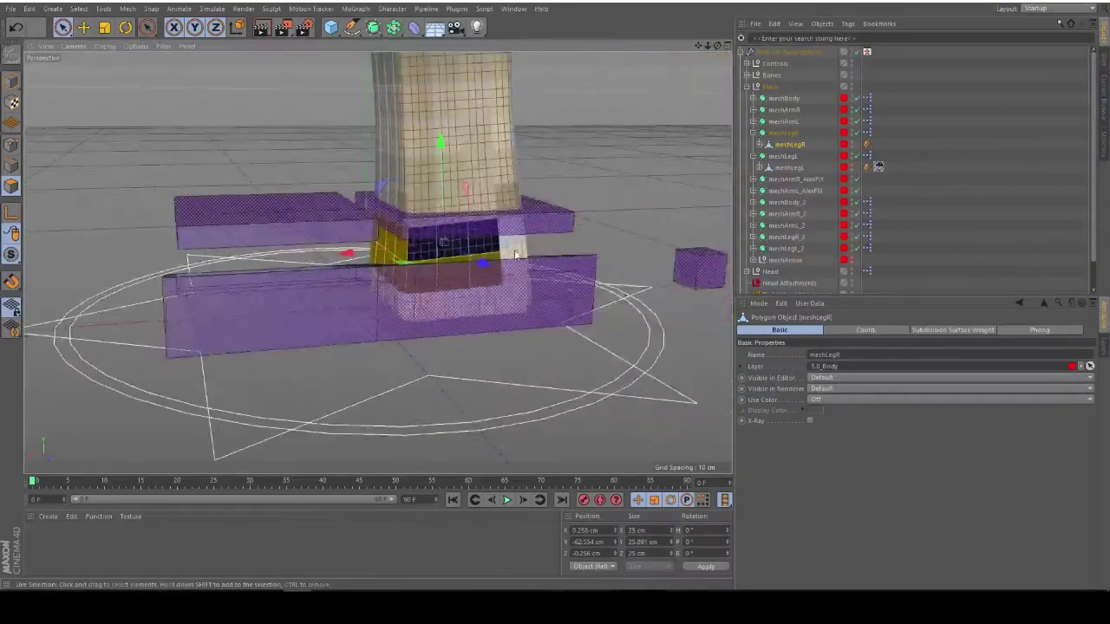
{"action": "left_click_drag", "start_coordinate": [417, 267], "coordinate": [433, 207], "text": "alt"}
{"action": "scroll", "coordinate": [428, 277], "scroll_direction": "up", "scroll_amount": 5}
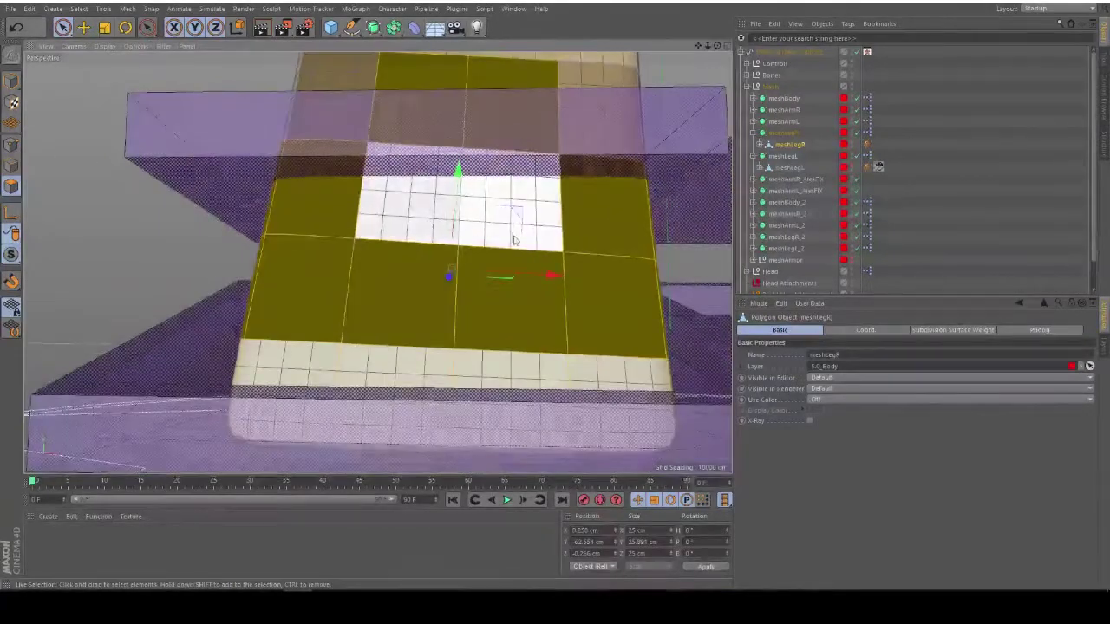
Extrude the selected meshLegR shoe polygons by 1.5 cm with a maximum angle of 91°, and clear the selection
{"action": "key", "text": "d"}
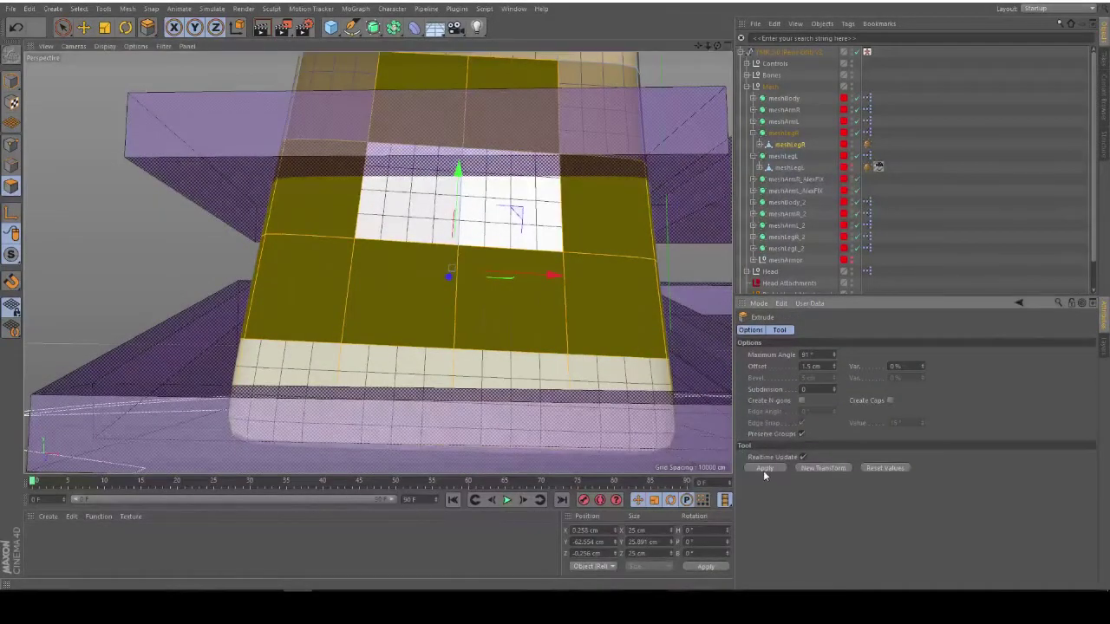
{"action": "left_click", "coordinate": [764, 468]}
{"action": "left_click", "coordinate": [62, 27]}
{"action": "scroll", "coordinate": [104, 156], "scroll_direction": "down", "scroll_amount": 3}
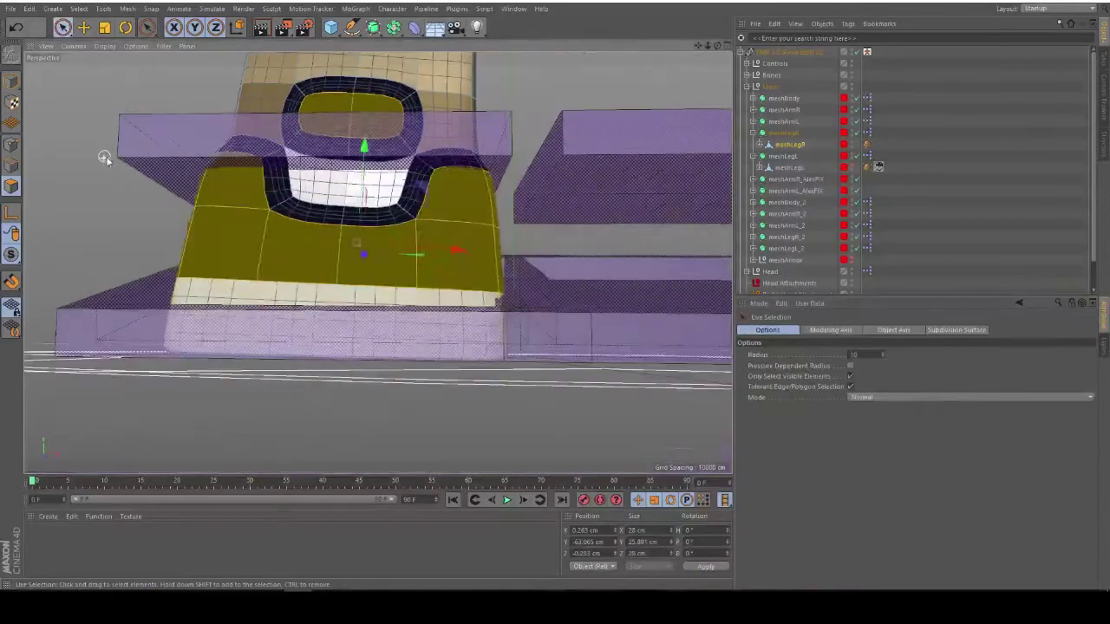
{"action": "left_click", "coordinate": [105, 157]}
Sharpen the edges of the extruded meshLegR shoe with Knife loop cuts close to the borders of the white front opening and upper rim
{"action": "scroll", "coordinate": [178, 181], "scroll_direction": "up", "scroll_amount": 4}
{"action": "left_click_drag", "start_coordinate": [180, 179], "coordinate": [181, 210], "text": "alt"}
{"action": "scroll", "coordinate": [182, 211], "scroll_direction": "down", "scroll_amount": 5}
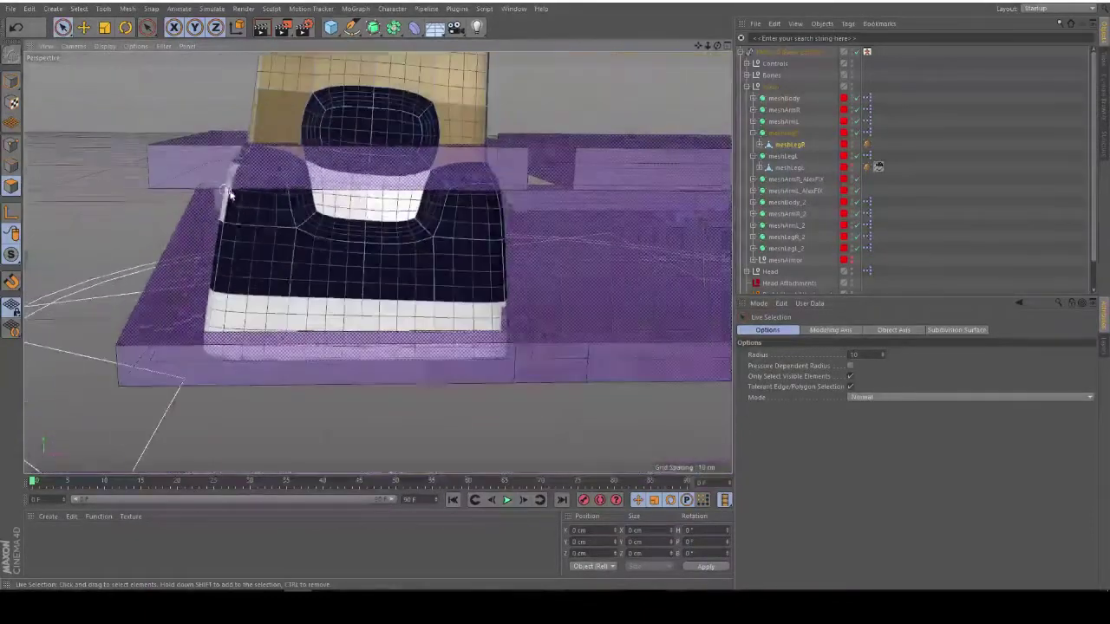
{"action": "key", "text": "k"}
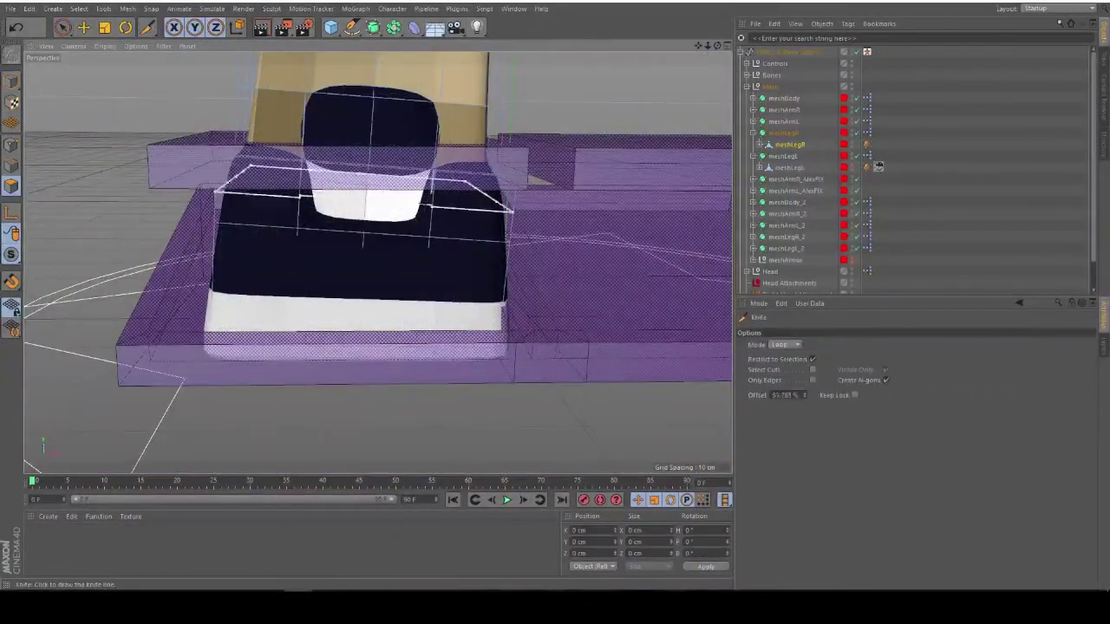
{"action": "scroll", "coordinate": [416, 200], "scroll_direction": "up", "scroll_amount": 8}
{"action": "left_click_drag", "start_coordinate": [402, 209], "coordinate": [395, 236], "text": "alt"}
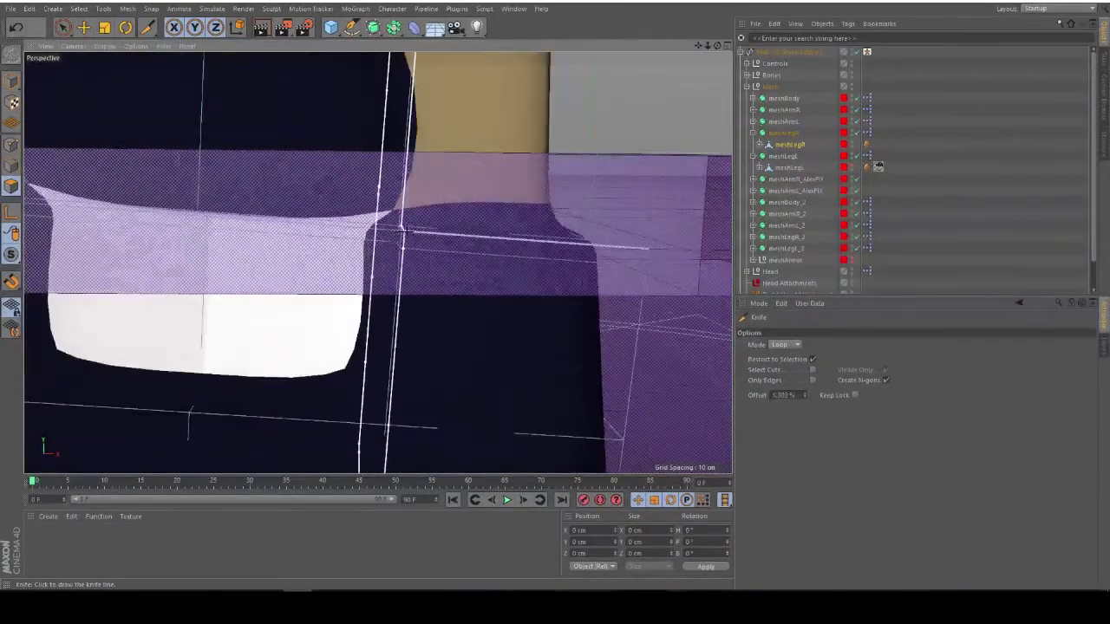
{"action": "middle_click_drag", "start_coordinate": [405, 231], "coordinate": [381, 269], "text": "alt"}
{"action": "middle_click_drag", "start_coordinate": [473, 216], "coordinate": [675, 117], "text": "alt"}
{"action": "left_click_drag", "start_coordinate": [674, 281], "coordinate": [650, 283], "text": "alt"}
{"action": "left_click_drag", "start_coordinate": [286, 267], "coordinate": [240, 107], "text": "alt"}
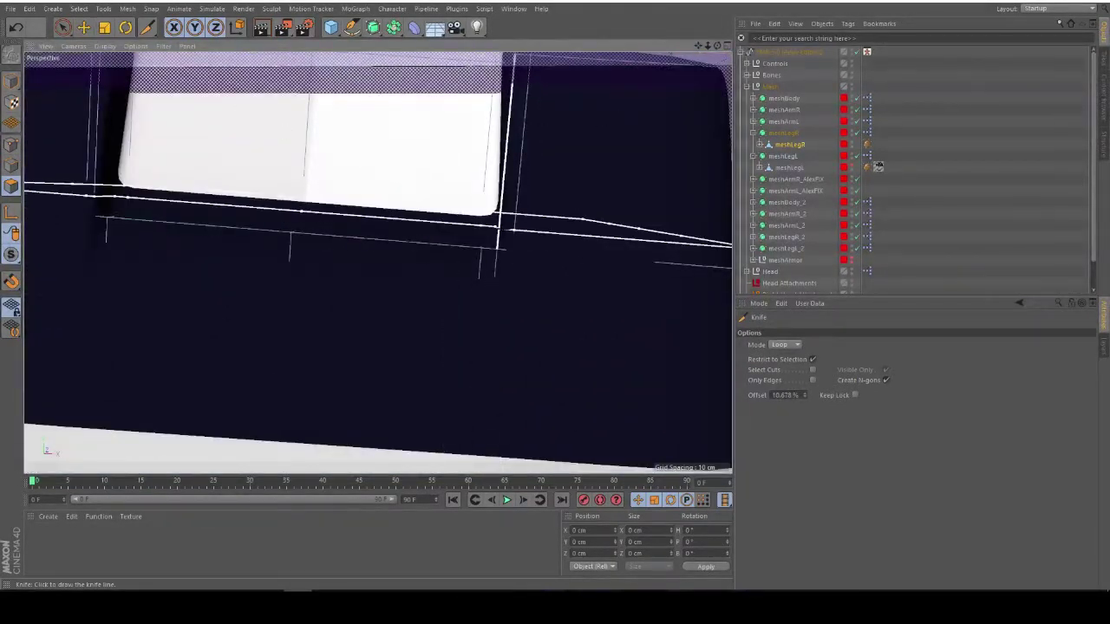
{"action": "scroll", "coordinate": [481, 235], "scroll_direction": "down", "scroll_amount": 5}
{"action": "left_click_drag", "start_coordinate": [470, 233], "coordinate": [612, 260], "text": "alt"}
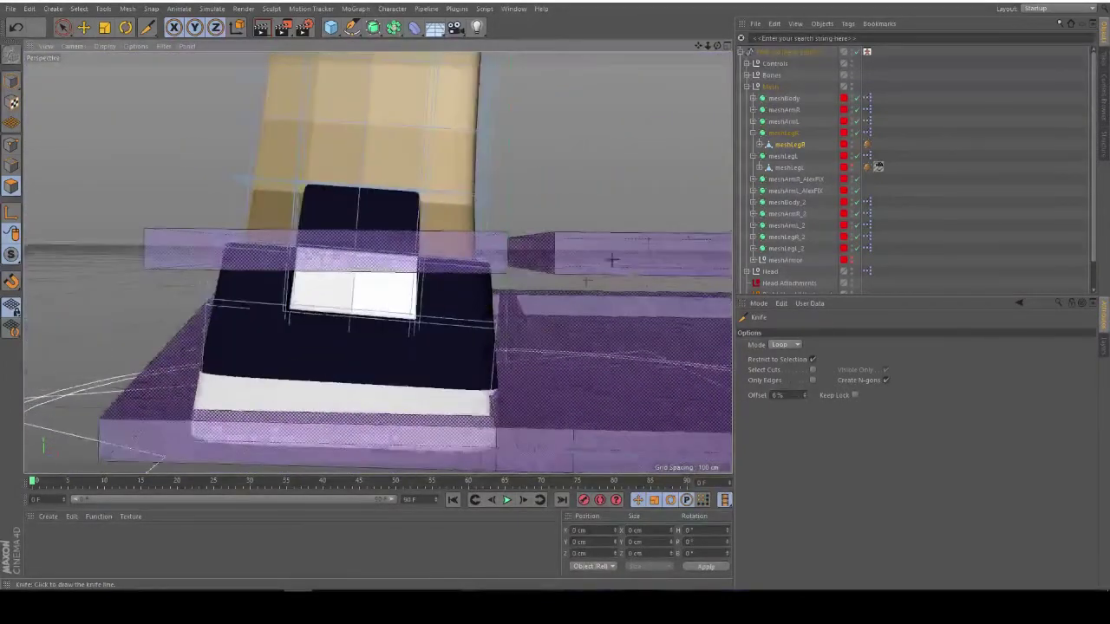
Hide the meshLegR polygon object in the viewport, and select and show the meshLegL polygon object
{"action": "left_click", "coordinate": [780, 156]}
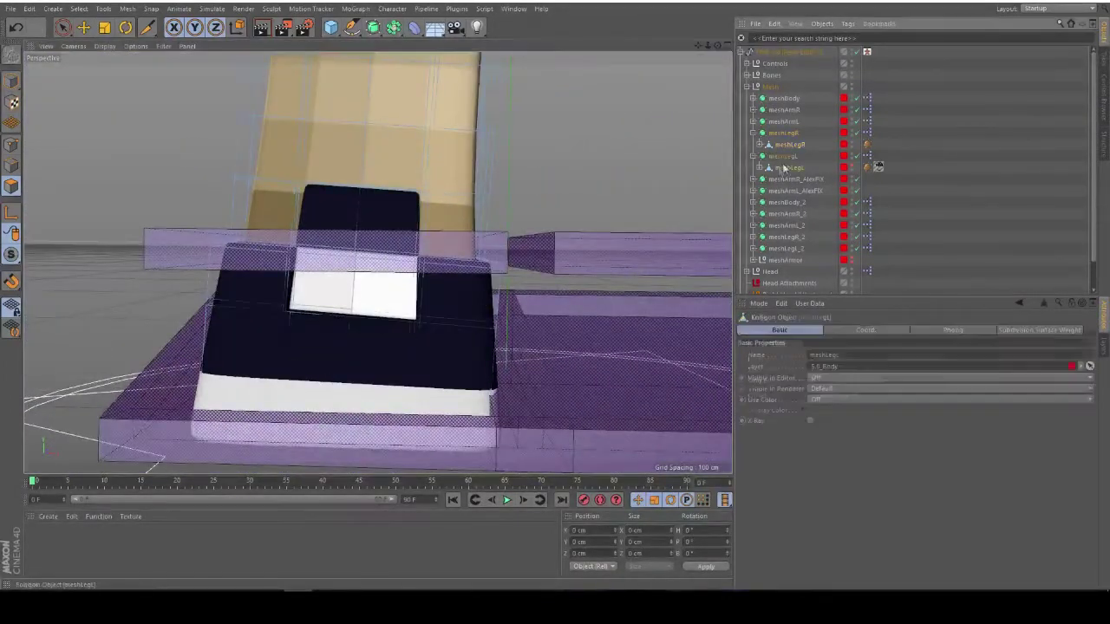
{"action": "left_click", "coordinate": [854, 144]}
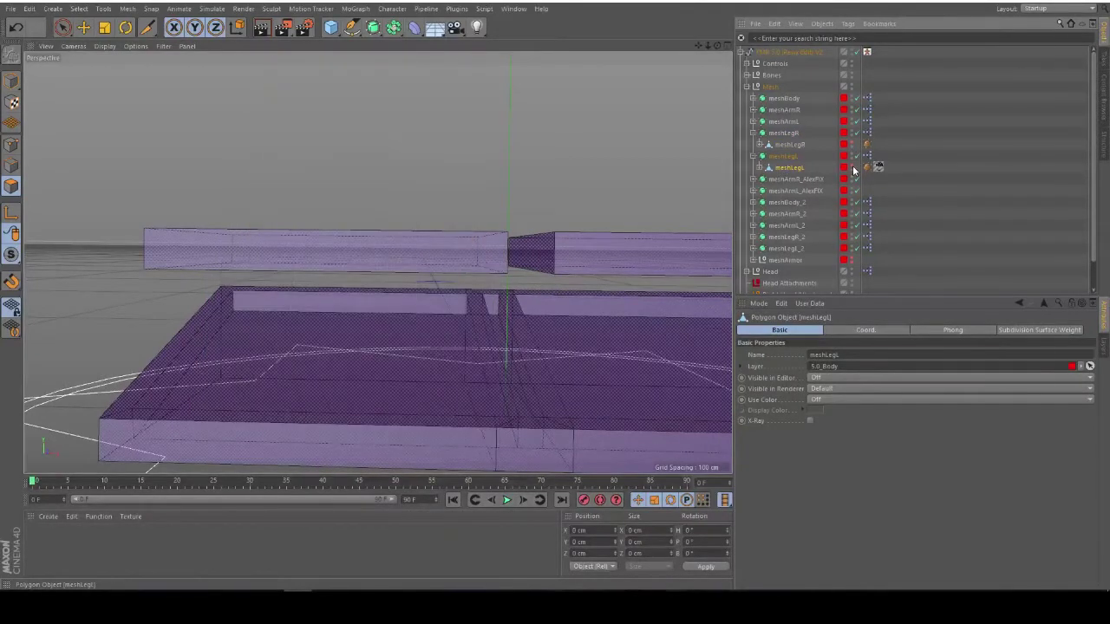
{"action": "left_click", "coordinate": [853, 168]}
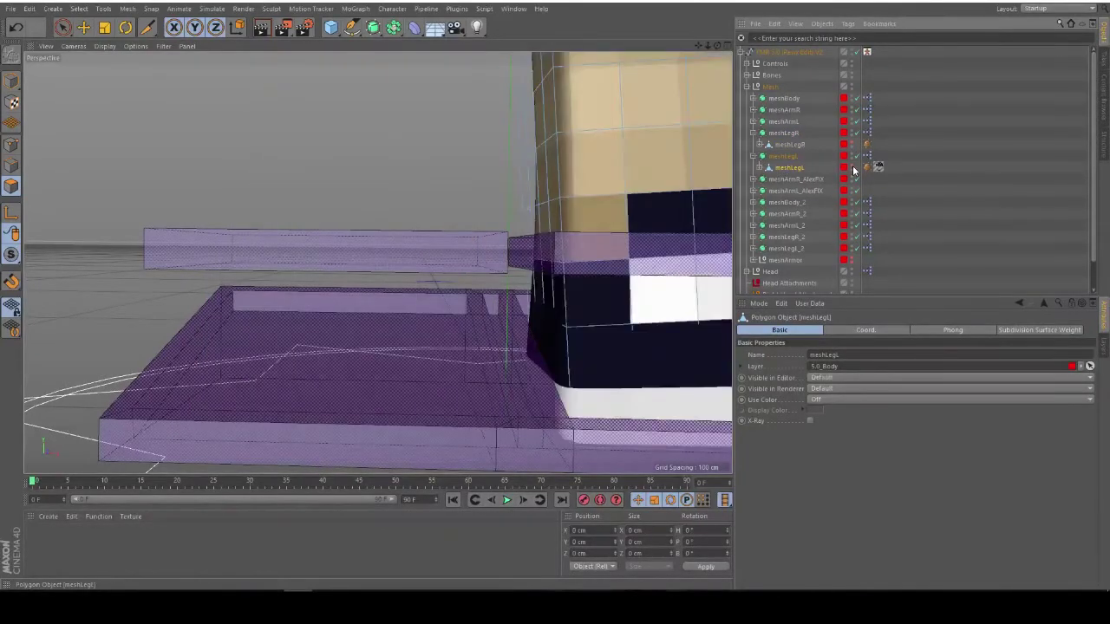
Select all the navy shoe polygons around the meshLegL foot, including the patch above the white front area, with Live Selection
{"action": "left_click", "coordinate": [64, 28]}
{"action": "middle_click_drag", "start_coordinate": [511, 219], "coordinate": [321, 173], "text": "alt"}
{"action": "left_click_drag", "start_coordinate": [457, 188], "coordinate": [507, 180]}
{"action": "mouse_move", "coordinate": [560, 247]}
{"action": "left_mouse_down", "text": "shift"}
{"action": "mouse_move", "coordinate": [576, 320]}
{"action": "mouse_move", "coordinate": [521, 364]}
{"action": "mouse_move", "coordinate": [447, 371]}
{"action": "mouse_move", "coordinate": [394, 298]}
{"action": "mouse_move", "coordinate": [381, 248]}
{"action": "left_mouse_up", "text": "shift"}
{"action": "left_click_drag", "start_coordinate": [372, 280], "coordinate": [503, 303], "text": "alt"}
{"action": "left_click_drag", "start_coordinate": [347, 308], "coordinate": [282, 300], "text": "shift"}
{"action": "mouse_move", "coordinate": [207, 308]}
{"action": "left_mouse_down", "text": "shift"}
{"action": "mouse_move", "coordinate": [295, 270]}
{"action": "mouse_move", "coordinate": [233, 246]}
{"action": "mouse_move", "coordinate": [527, 297]}
{"action": "mouse_move", "coordinate": [527, 318]}
{"action": "mouse_move", "coordinate": [684, 235]}
{"action": "mouse_move", "coordinate": [613, 243]}
{"action": "left_mouse_up", "text": "shift"}
{"action": "mouse_move", "coordinate": [417, 277]}
{"action": "left_mouse_down", "text": "shift"}
{"action": "mouse_move", "coordinate": [206, 259]}
{"action": "mouse_move", "coordinate": [187, 371]}
{"action": "mouse_move", "coordinate": [394, 405]}
{"action": "mouse_move", "coordinate": [605, 320]}
{"action": "mouse_move", "coordinate": [425, 406]}
{"action": "mouse_move", "coordinate": [605, 259]}
{"action": "left_mouse_up", "text": "shift"}
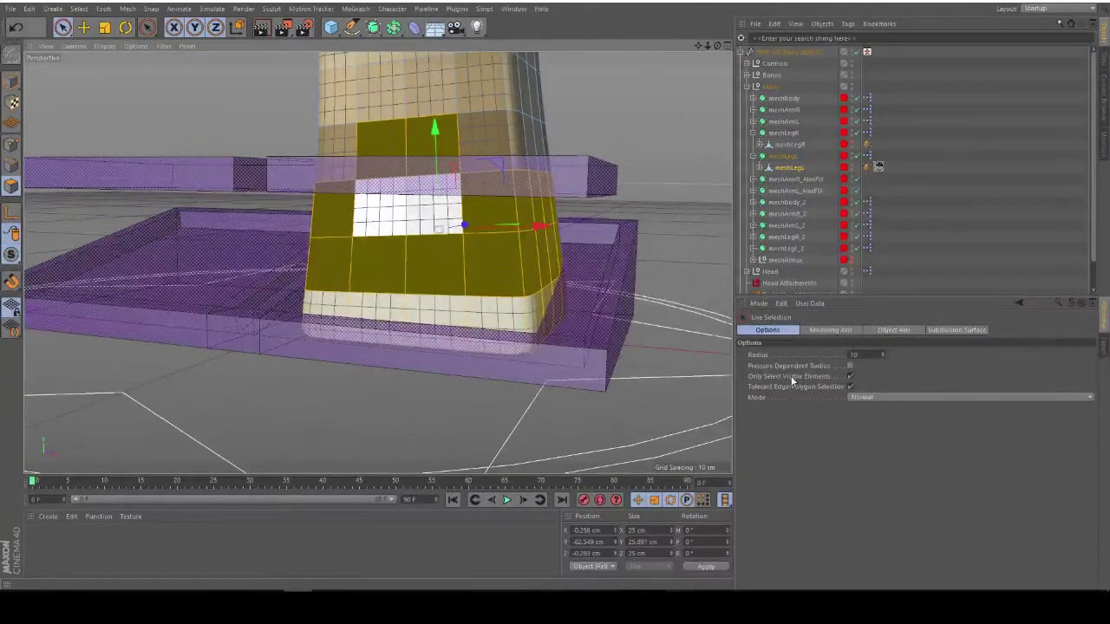
Extrude the selected meshLegL shoe polygons by 1.5 cm with a maximum angle of 91°
{"action": "key", "text": "d"}
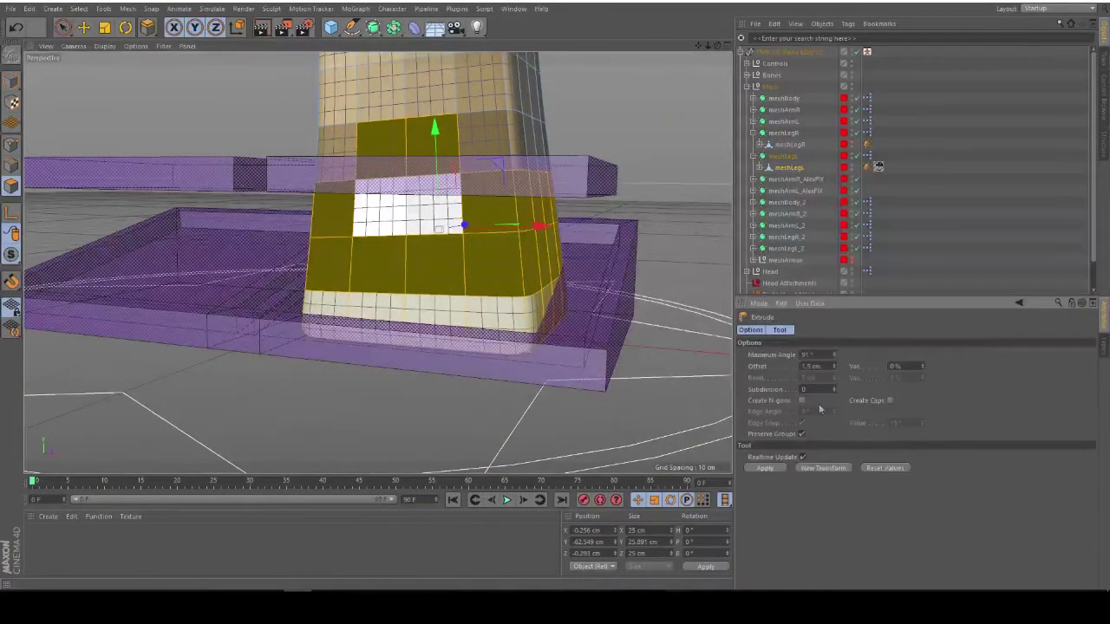
{"action": "left_click", "coordinate": [777, 470]}
{"action": "left_click", "coordinate": [65, 27]}
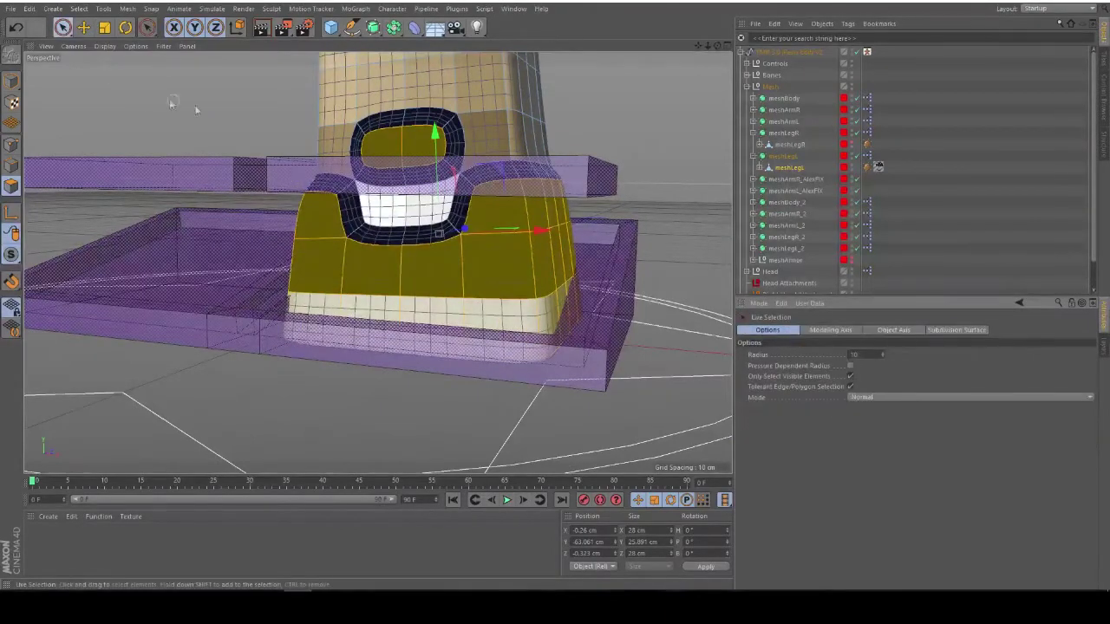
Deselect the shoe polygons and add Knife loop cuts along the sides of the white shoe panel on the meshLegL mesh
{"action": "left_click", "coordinate": [209, 108]}
{"action": "scroll", "coordinate": [291, 150], "scroll_direction": "up", "scroll_amount": 5}
{"action": "key", "text": "k"}
{"action": "left_click_drag", "start_coordinate": [574, 264], "coordinate": [483, 248], "text": "alt"}
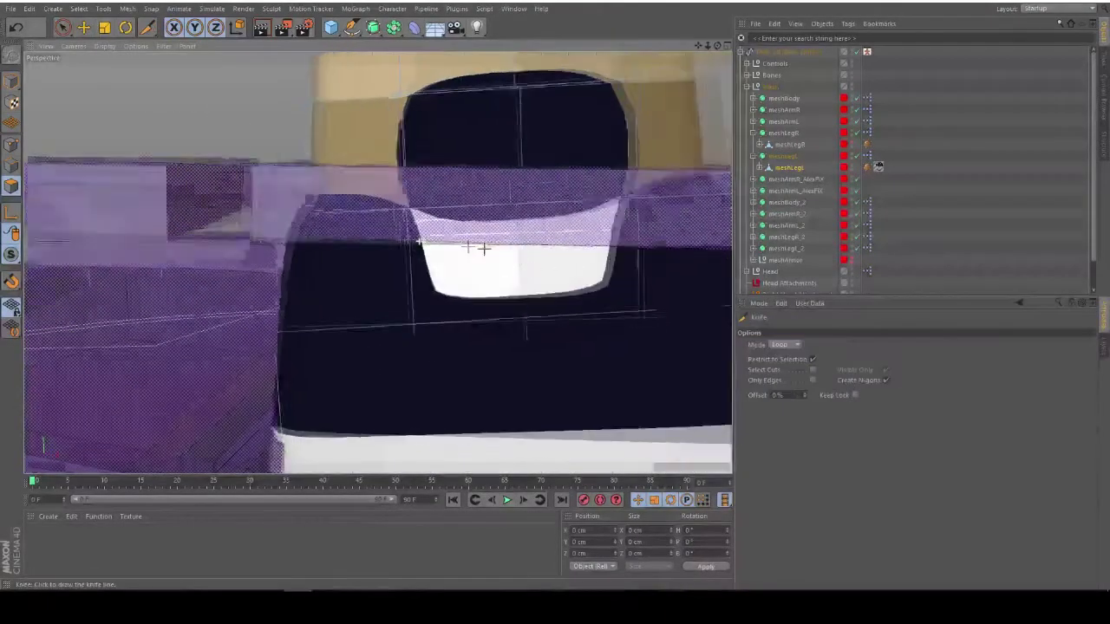
{"action": "scroll", "coordinate": [411, 220], "scroll_direction": "up", "scroll_amount": 4}
{"action": "left_click_drag", "start_coordinate": [422, 206], "coordinate": [409, 192], "text": "alt"}
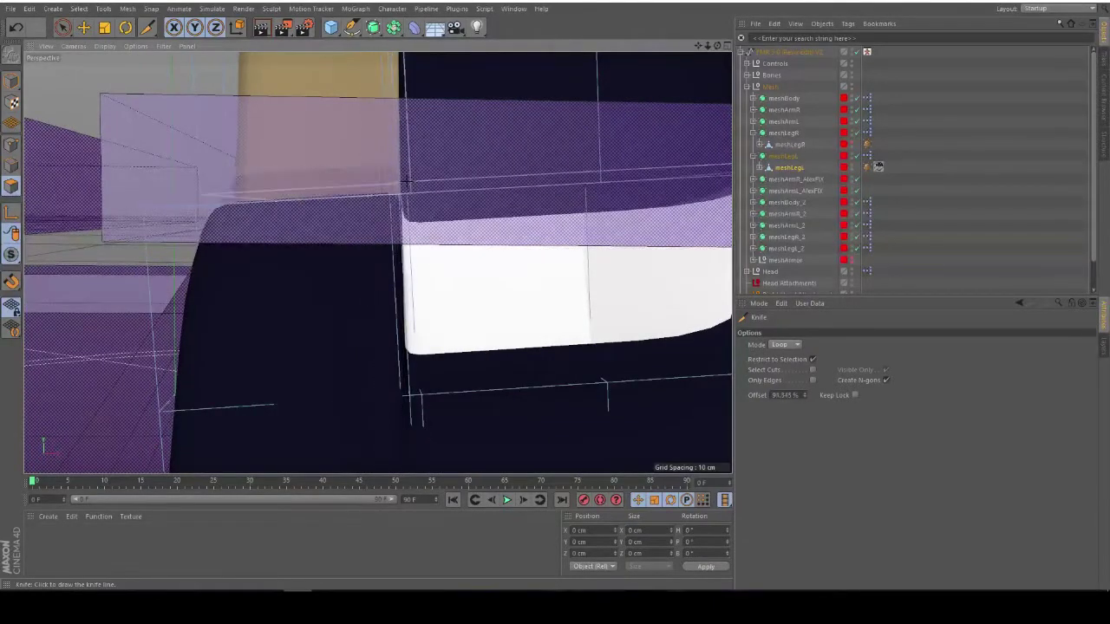
{"action": "middle_click_drag", "start_coordinate": [406, 208], "coordinate": [384, 205], "text": "alt"}
{"action": "left_click_drag", "start_coordinate": [384, 206], "coordinate": [373, 227], "text": "alt"}
{"action": "left_click_drag", "start_coordinate": [355, 303], "coordinate": [355, 319], "text": "alt"}
{"action": "middle_click_drag", "start_coordinate": [354, 320], "coordinate": [45, 326], "text": "alt"}
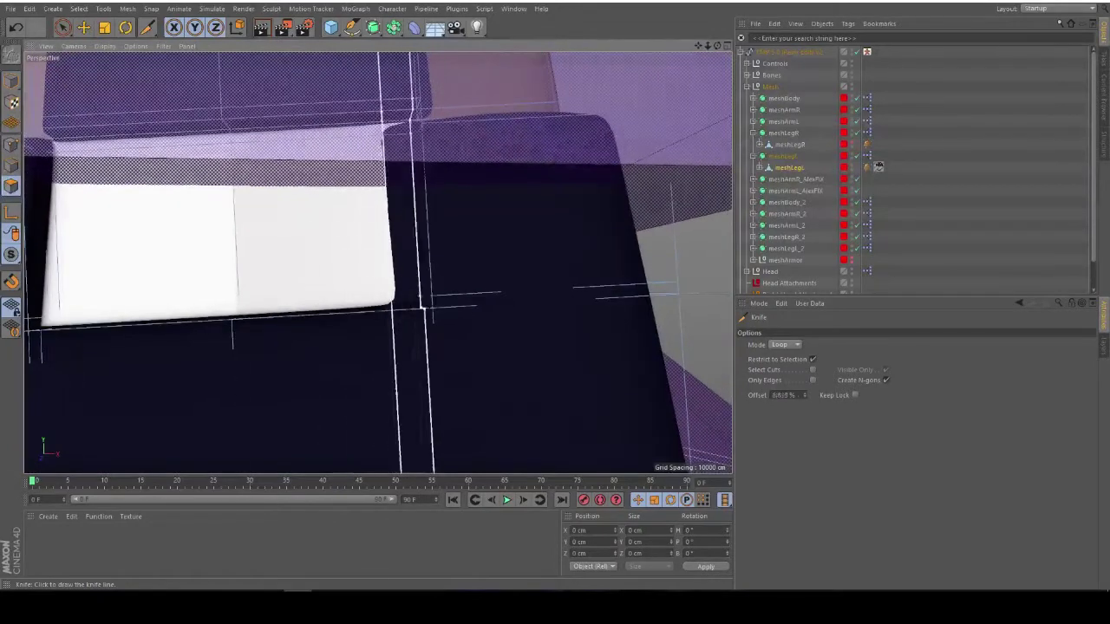
{"action": "left_click", "coordinate": [423, 312]}
Add more loop cuts near the upper corner of the white shoe panel to sharpen its edges
{"action": "middle_click_drag", "start_coordinate": [457, 324], "coordinate": [441, 436], "text": "alt"}
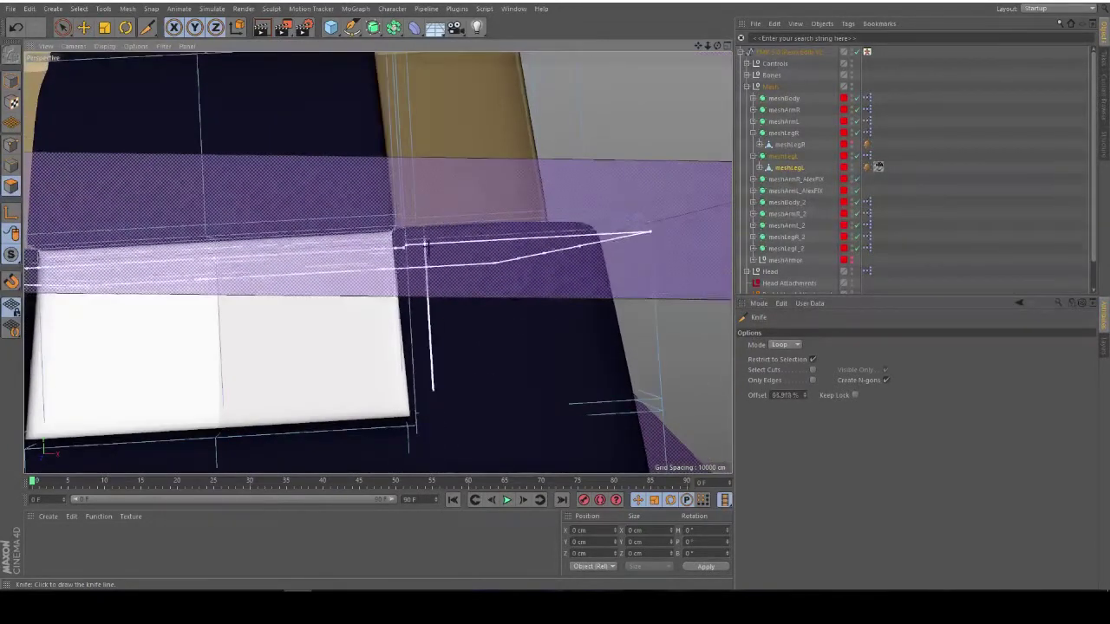
{"action": "scroll", "coordinate": [422, 234], "scroll_direction": "down", "scroll_amount": 5}
{"action": "scroll", "coordinate": [410, 175], "scroll_direction": "up", "scroll_amount": 5}
{"action": "left_click", "coordinate": [430, 225]}
{"action": "scroll", "coordinate": [454, 290], "scroll_direction": "down", "scroll_amount": 4}
{"action": "left_click_drag", "start_coordinate": [502, 325], "coordinate": [472, 329], "text": "alt"}
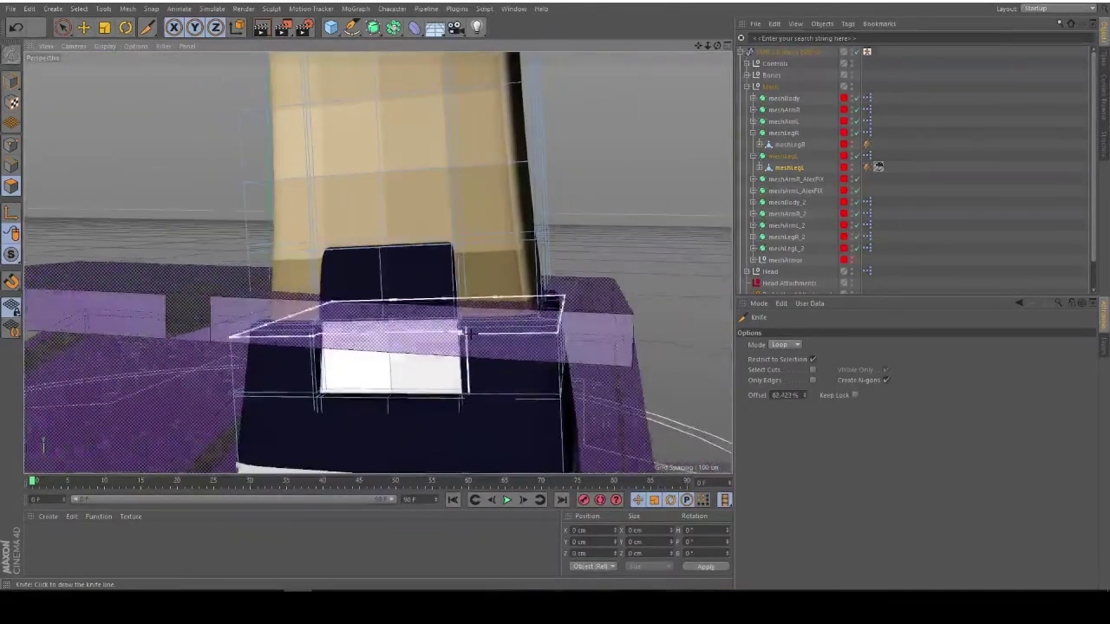
{"action": "left_click", "coordinate": [469, 333]}
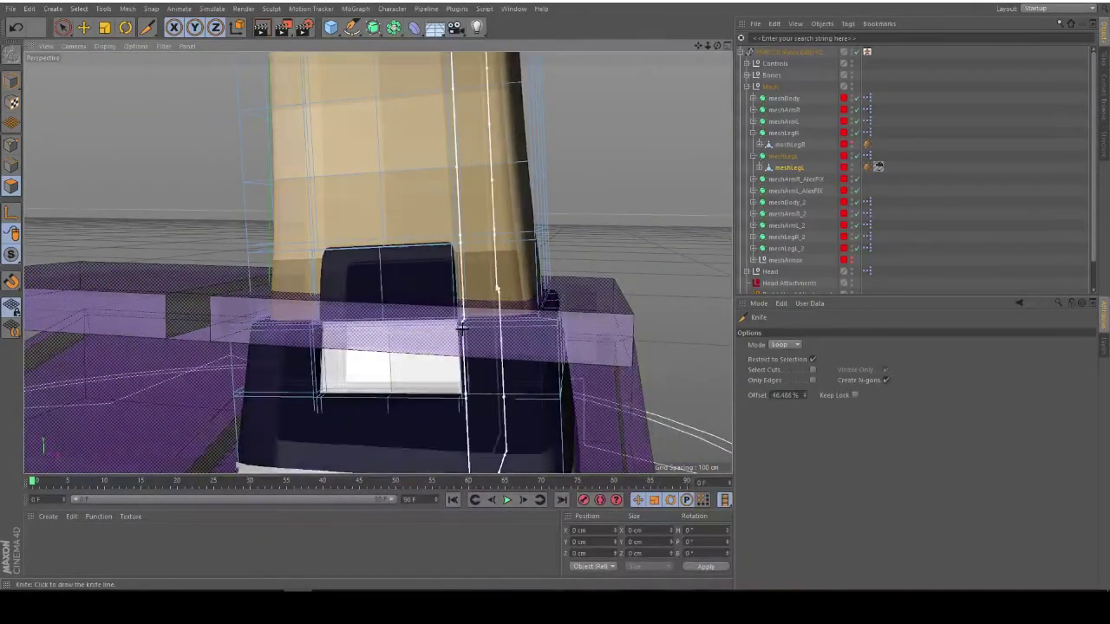
Make the hidden meshLegR and meshBody polygon objects visible again and collapse their expanded groups in the object hierarchy
{"action": "scroll", "coordinate": [468, 333], "scroll_direction": "down", "scroll_amount": 10}
{"action": "left_click_drag", "start_coordinate": [520, 286], "coordinate": [547, 282], "text": "alt"}
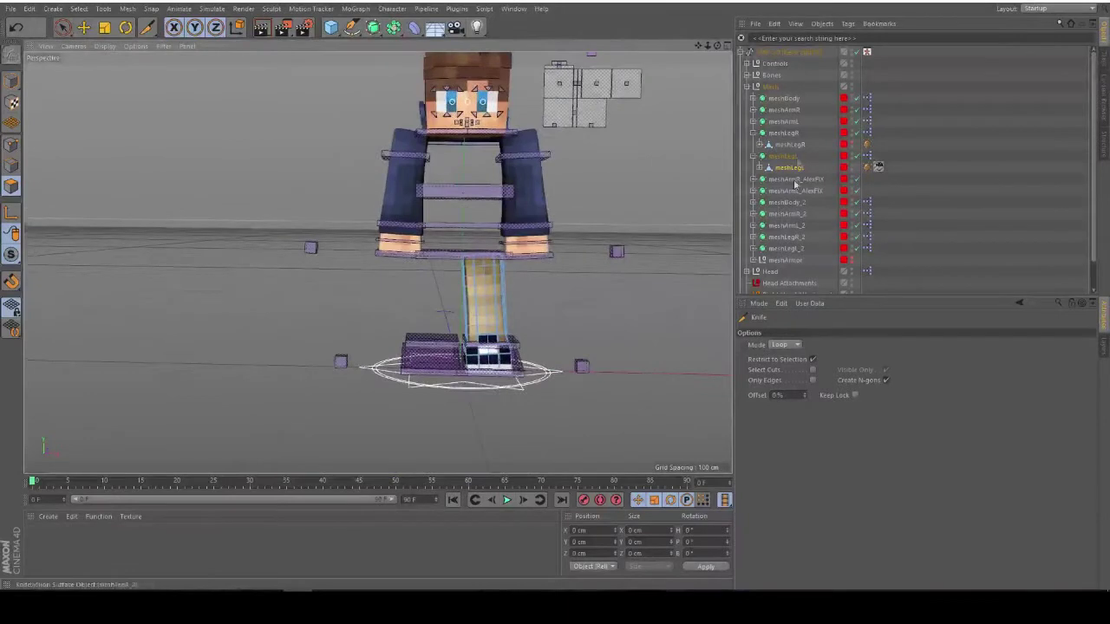
{"action": "left_click", "coordinate": [753, 157]}
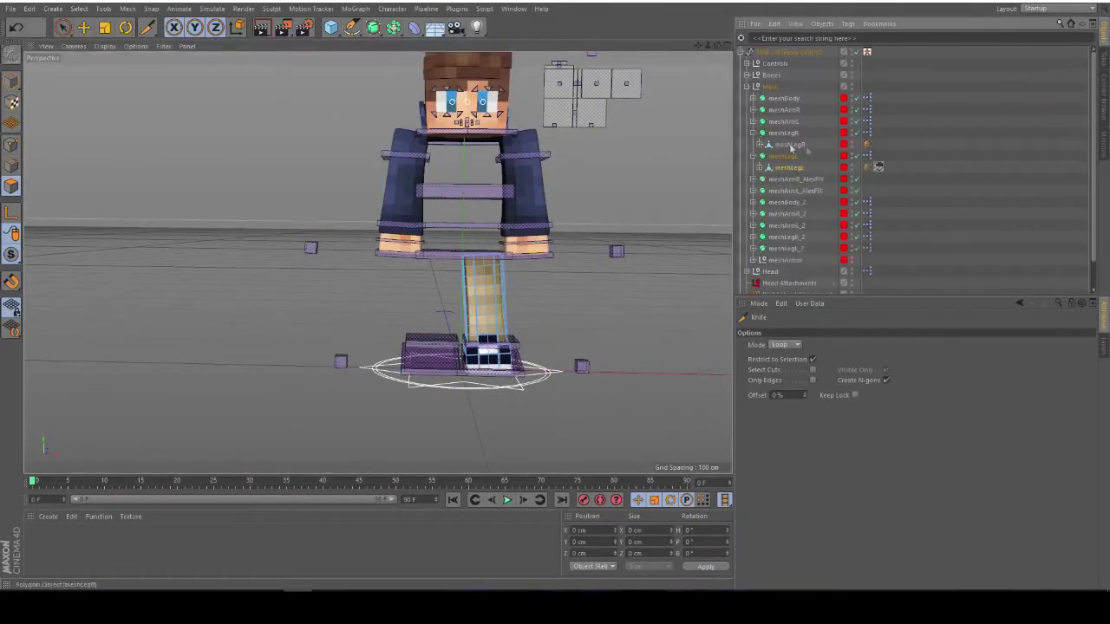
{"action": "left_click", "coordinate": [851, 144]}
{"action": "left_click", "coordinate": [753, 132]}
{"action": "left_click", "coordinate": [752, 144]}
{"action": "left_click", "coordinate": [753, 98]}
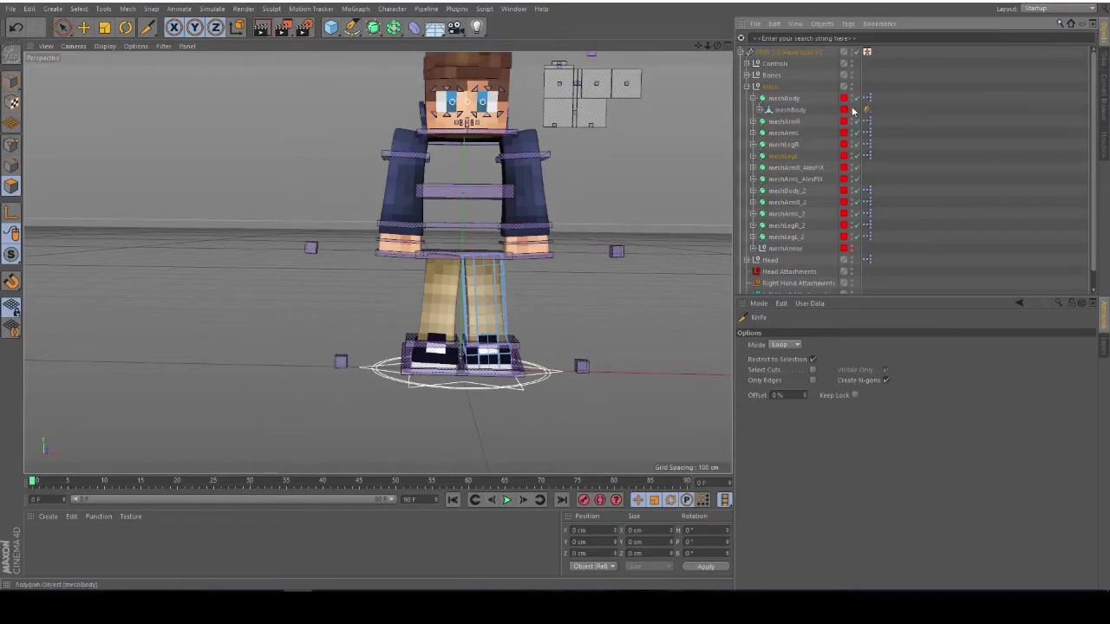
{"action": "left_click", "coordinate": [852, 110]}
{"action": "left_click", "coordinate": [752, 98]}
Switch to model mode, collapse the rig hierarchy and select the FMR 5.0 (Revix Edit) V2 rig
{"action": "scroll", "coordinate": [593, 186], "scroll_direction": "up", "scroll_amount": 5}
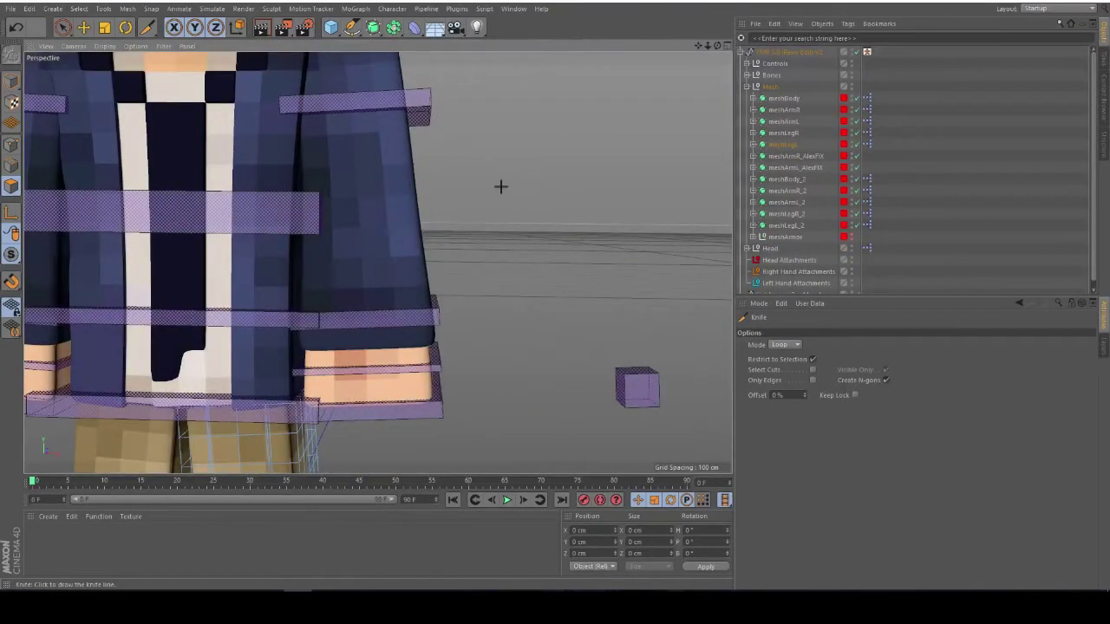
{"action": "middle_click_drag", "start_coordinate": [501, 186], "coordinate": [597, 286], "text": "alt"}
{"action": "left_click", "coordinate": [11, 81]}
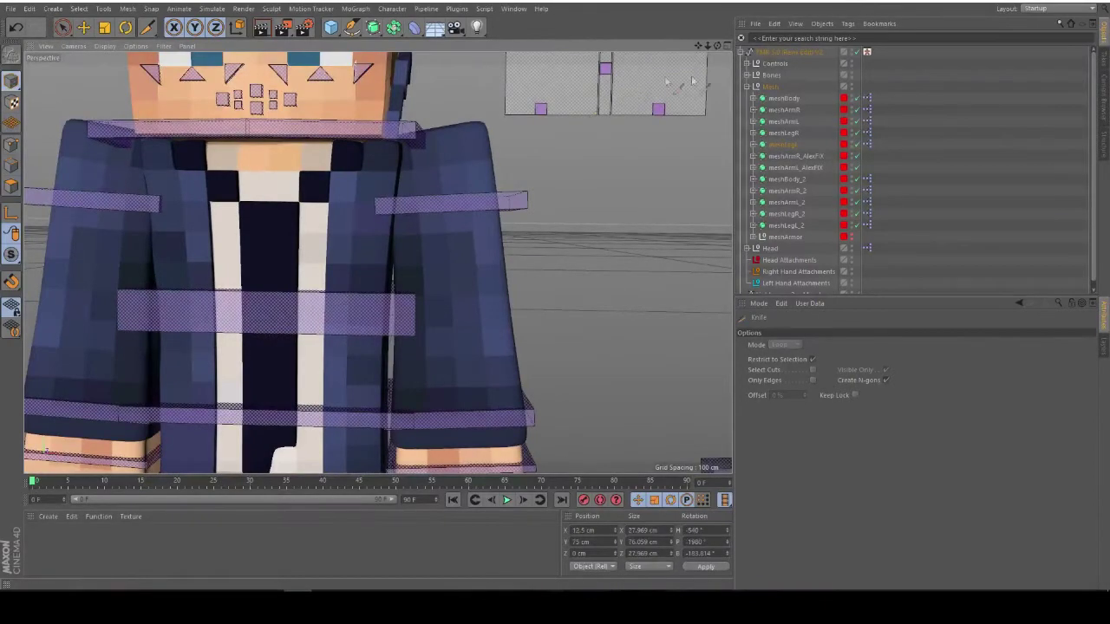
{"action": "left_click", "coordinate": [747, 87]}
{"action": "left_click", "coordinate": [741, 52]}
{"action": "left_click", "coordinate": [772, 52]}
Examine the character's head, jacket and legs from several angles to check the finished mesh
{"action": "middle_click_drag", "start_coordinate": [496, 138], "coordinate": [377, 262], "text": "alt"}
{"action": "middle_click_drag", "start_coordinate": [491, 202], "coordinate": [721, 119], "text": "alt"}
{"action": "key", "text": "9"}
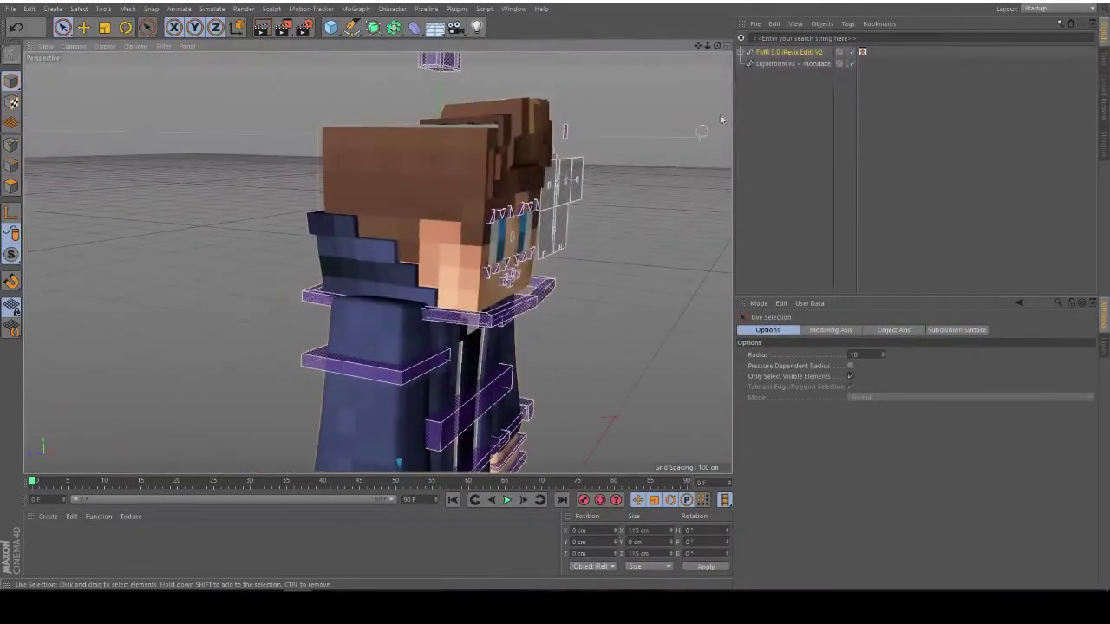
{"action": "middle_click_drag", "start_coordinate": [583, 217], "coordinate": [458, 155], "text": "alt"}
{"action": "left_click_drag", "start_coordinate": [458, 155], "coordinate": [372, 160], "text": "alt"}
{"action": "middle_click_drag", "start_coordinate": [494, 294], "coordinate": [353, 201], "text": "alt"}
{"action": "left_click_drag", "start_coordinate": [353, 200], "coordinate": [317, 188], "text": "alt"}
{"action": "middle_click_drag", "start_coordinate": [317, 188], "coordinate": [419, 200], "text": "alt"}
{"action": "scroll", "coordinate": [419, 200], "scroll_direction": "up", "scroll_amount": 8}
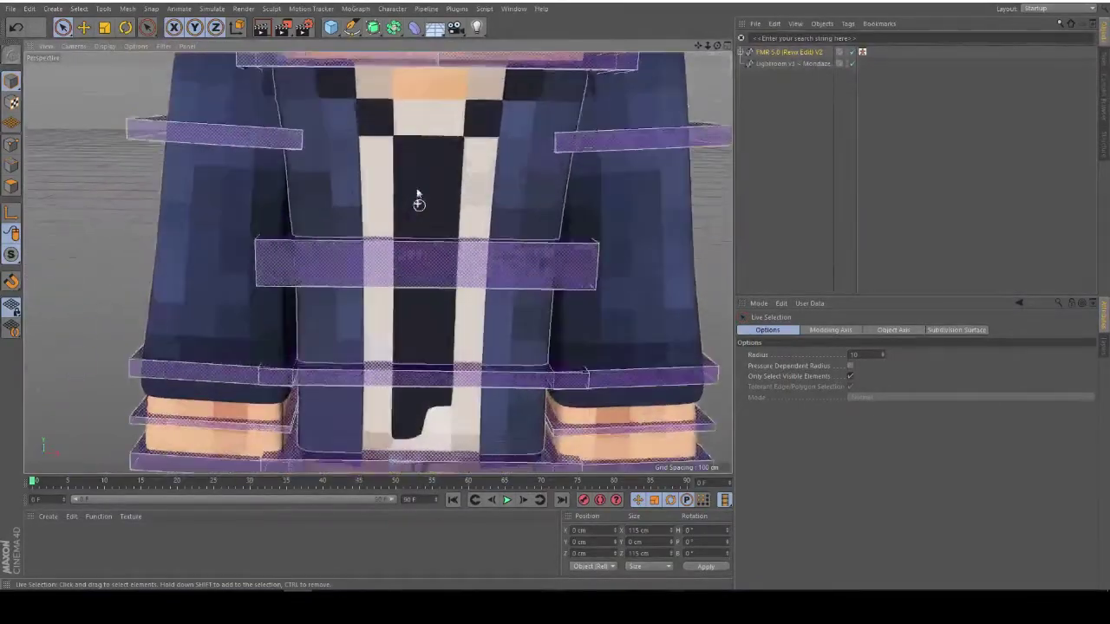
{"action": "mouse_move", "coordinate": [359, 156]}
{"action": "left_mouse_down", "text": "alt"}
{"action": "mouse_move", "coordinate": [367, 134]}
{"action": "mouse_move", "coordinate": [362, 196]}
{"action": "mouse_move", "coordinate": [359, 175]}
{"action": "left_mouse_up", "text": "alt"}
{"action": "scroll", "coordinate": [360, 175], "scroll_direction": "down", "scroll_amount": 5}
{"action": "middle_click_drag", "start_coordinate": [449, 451], "coordinate": [437, 269], "text": "alt"}
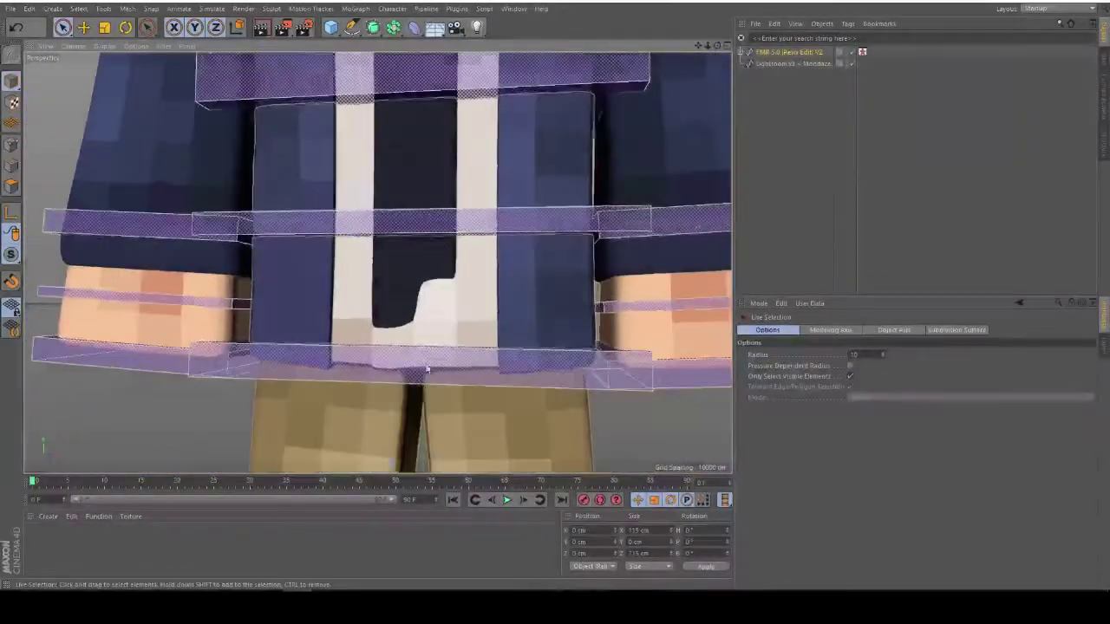
{"action": "middle_click_drag", "start_coordinate": [409, 460], "coordinate": [408, 273], "text": "alt"}
{"action": "mouse_move", "coordinate": [368, 451]}
{"action": "middle_mouse_down", "text": "alt"}
{"action": "mouse_move", "coordinate": [361, 339]}
{"action": "mouse_move", "coordinate": [396, 311]}
{"action": "middle_mouse_up", "text": "alt"}
{"action": "left_click_drag", "start_coordinate": [396, 311], "coordinate": [506, 261], "text": "alt"}
{"action": "middle_click_drag", "start_coordinate": [506, 260], "coordinate": [514, 349], "text": "alt"}
{"action": "middle_click_drag", "start_coordinate": [329, 267], "coordinate": [382, 246], "text": "alt"}
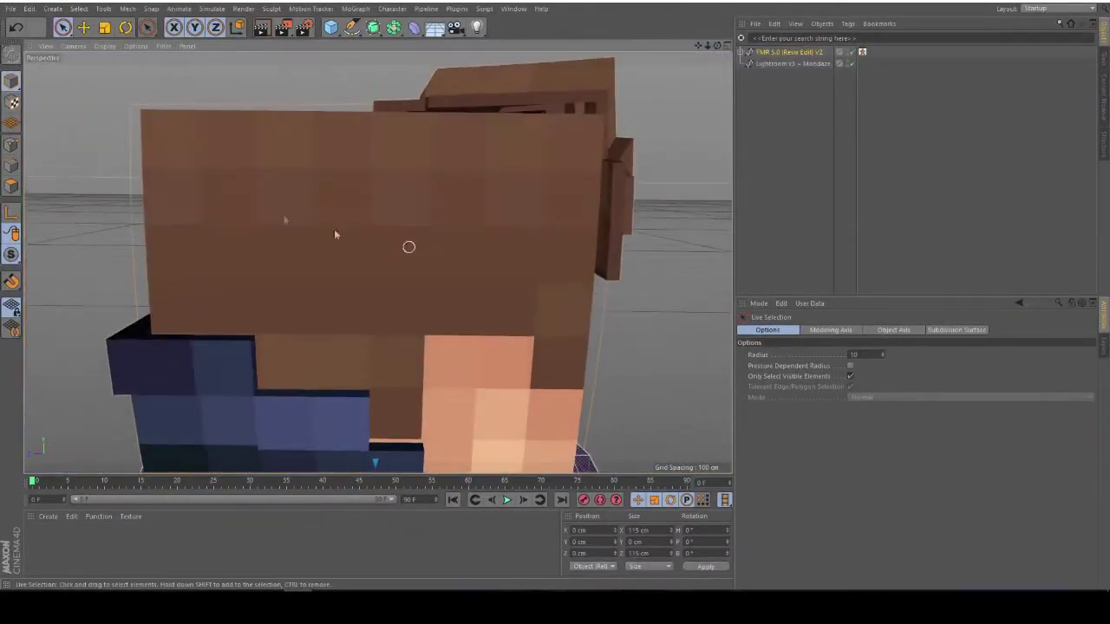
Select the EXTRUDE_meshHead object inside the rig's Head group and switch to polygon mode
{"action": "left_click", "coordinate": [744, 53]}
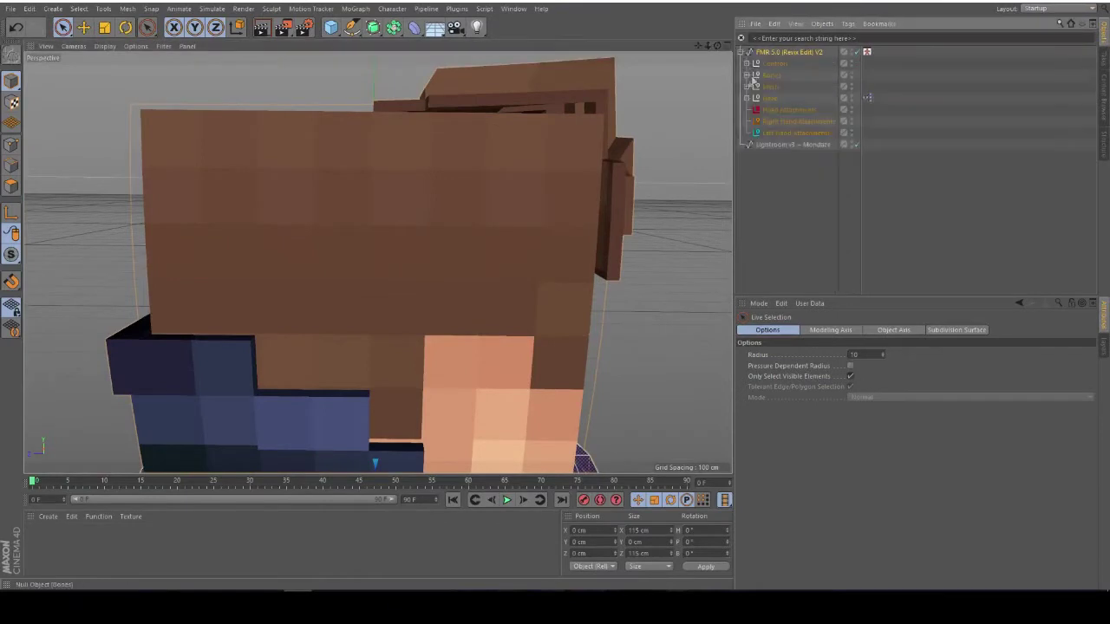
{"action": "left_click", "coordinate": [747, 99]}
{"action": "left_click", "coordinate": [777, 135]}
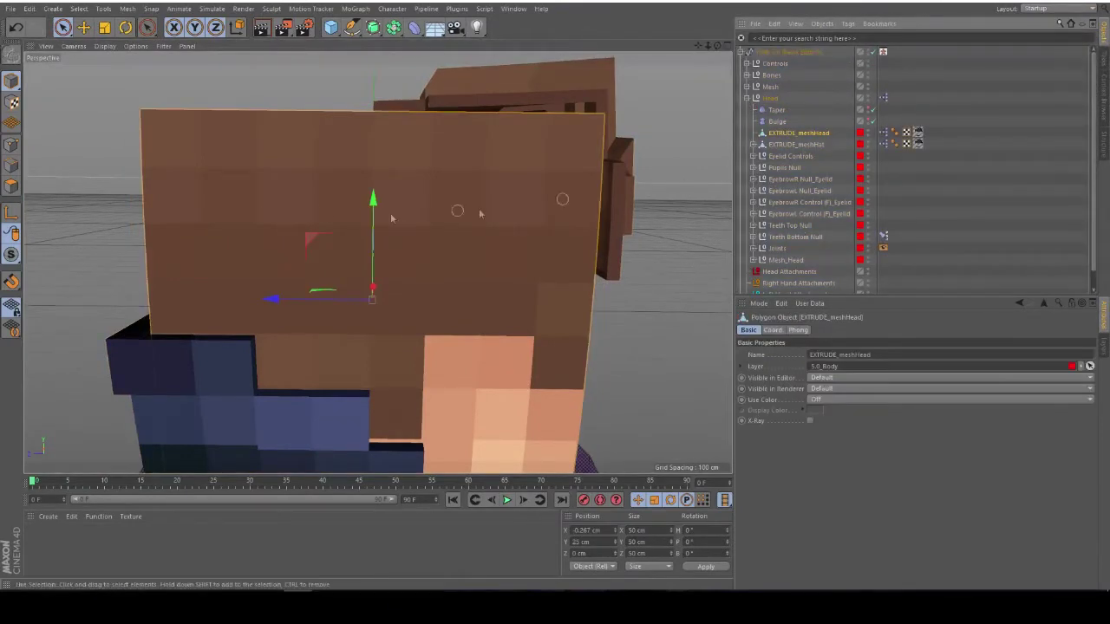
{"action": "left_click", "coordinate": [11, 186]}
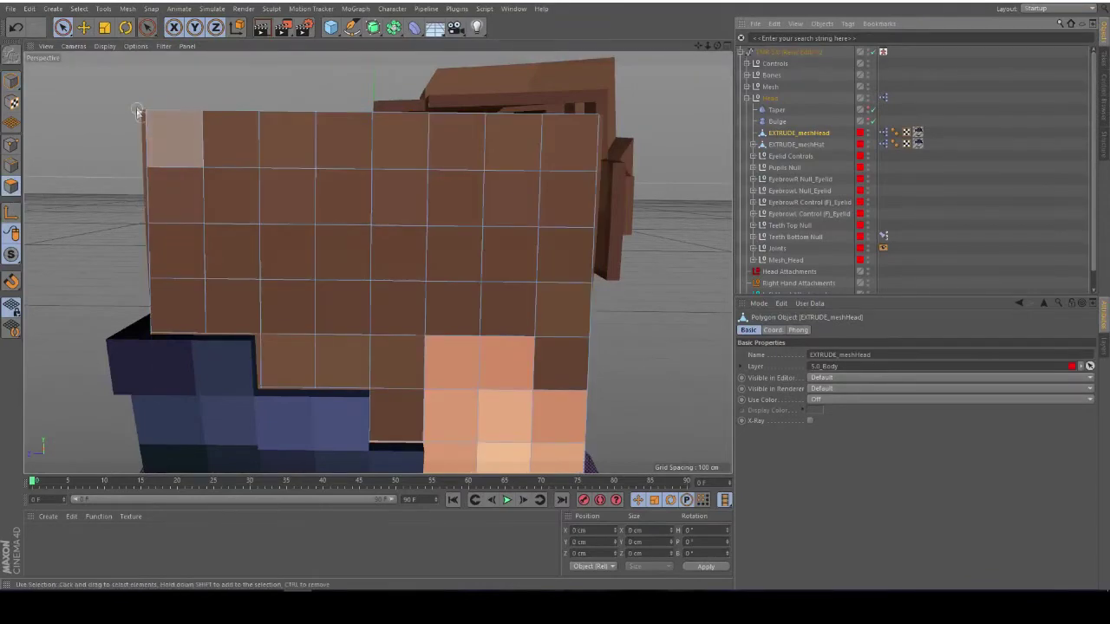
Select scattered hair polygons on the side of the head mesh
{"action": "left_click", "coordinate": [287, 253]}
{"action": "left_click", "coordinate": [455, 198], "text": "shift"}
{"action": "left_click", "coordinate": [508, 308], "text": "shift"}
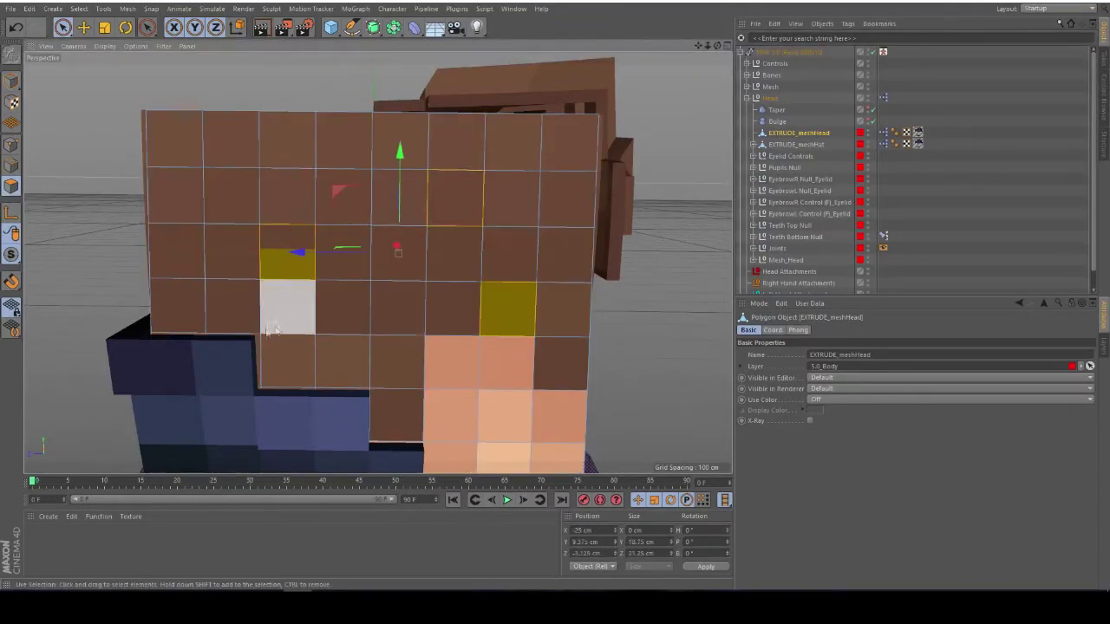
{"action": "left_click", "coordinate": [284, 357], "text": "shift"}
{"action": "left_click", "coordinate": [235, 310], "text": "shift"}
{"action": "left_click", "coordinate": [186, 192], "text": "shift"}
{"action": "left_click", "coordinate": [271, 154], "text": "shift"}
Add scattered hair polygons on the back of the head to the selection
{"action": "left_click_drag", "start_coordinate": [263, 244], "coordinate": [694, 260], "text": "alt"}
{"action": "left_click_drag", "start_coordinate": [501, 247], "coordinate": [642, 261], "text": "alt"}
{"action": "left_click", "coordinate": [475, 273], "text": "shift"}
{"action": "left_click", "coordinate": [236, 207], "text": "shift"}
{"action": "left_click", "coordinate": [197, 285], "text": "shift"}
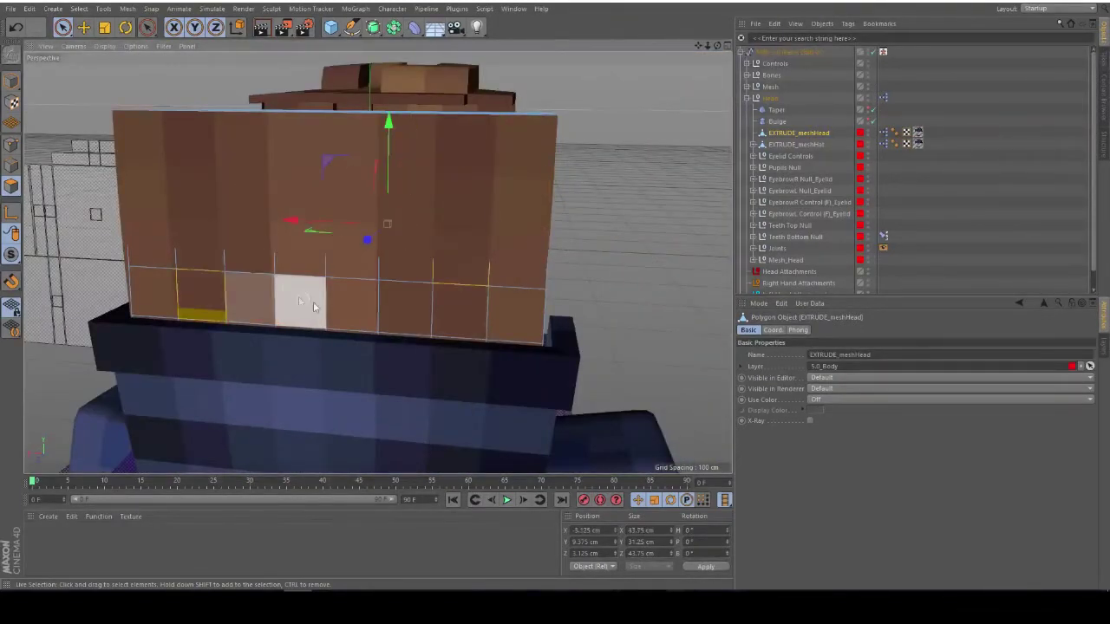
{"action": "left_click", "coordinate": [328, 308], "text": "shift"}
Extend the selection with scattered hair polygons on top of the head
{"action": "left_click_drag", "start_coordinate": [369, 236], "coordinate": [457, 440], "text": "alt"}
{"action": "left_click", "coordinate": [363, 256], "text": "shift"}
{"action": "left_click", "coordinate": [355, 184], "text": "shift"}
{"action": "left_click", "coordinate": [559, 229], "text": "shift"}
{"action": "left_click", "coordinate": [582, 297], "text": "shift"}
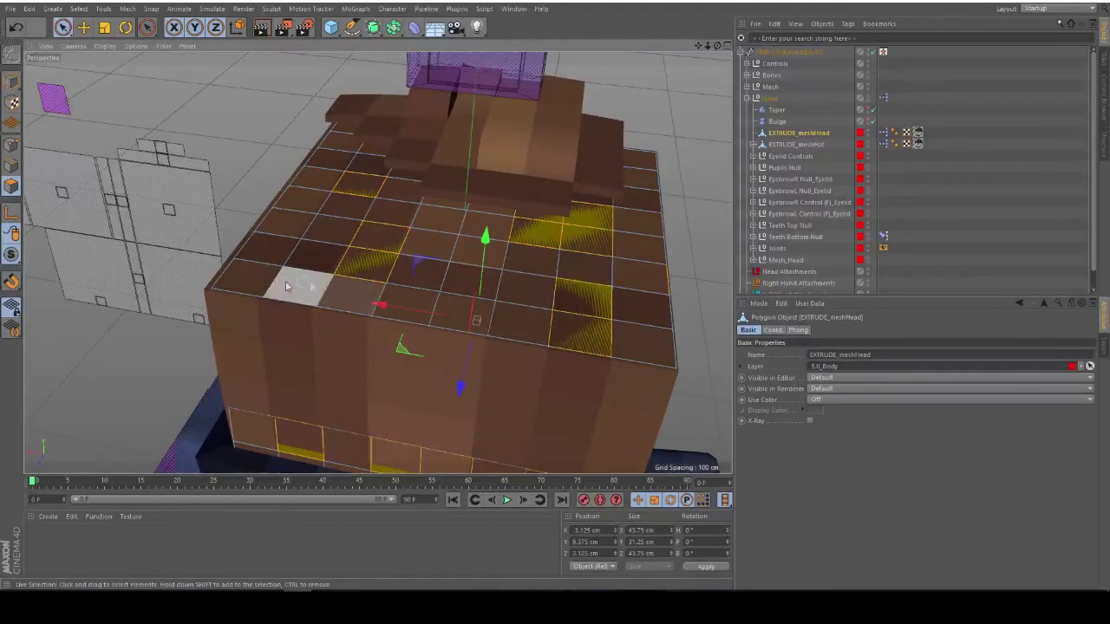
{"action": "left_click", "coordinate": [248, 280], "text": "shift"}
Extrude the selected hair polygons with an offset of 1.5 cm and deselect them
{"action": "left_click_drag", "start_coordinate": [248, 280], "coordinate": [425, 268], "text": "alt"}
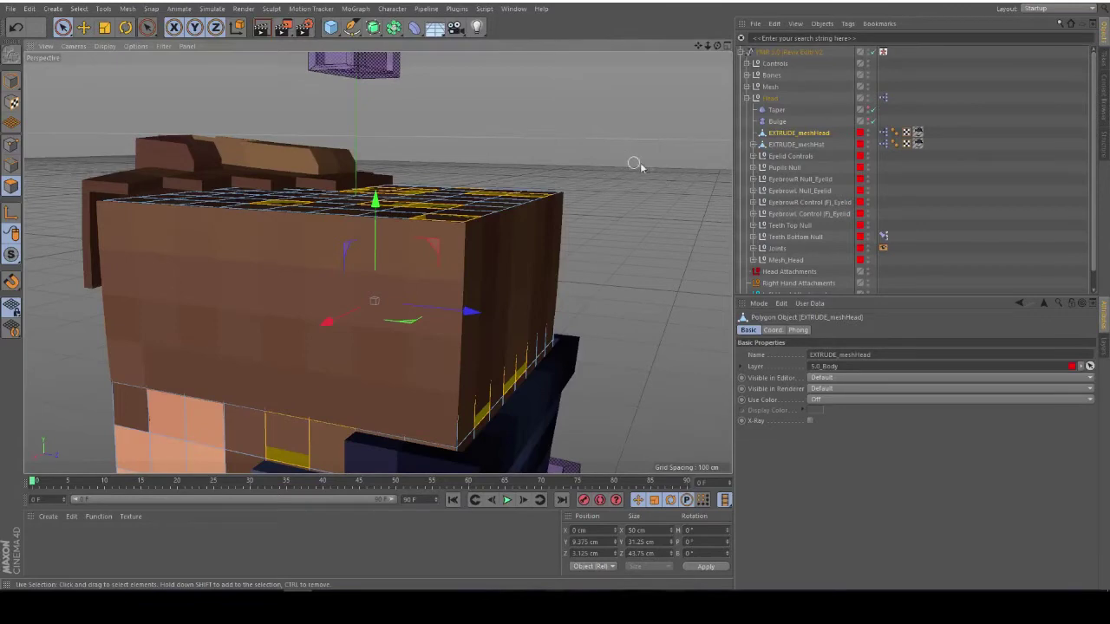
{"action": "key", "text": "d"}
{"action": "left_click", "coordinate": [764, 468]}
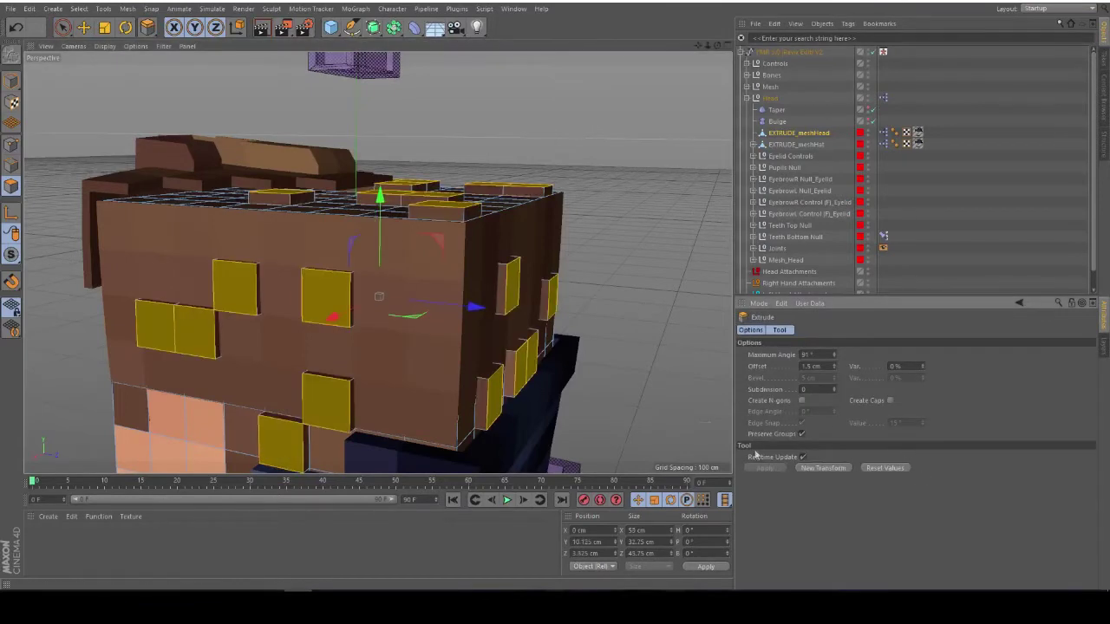
{"action": "key", "text": "9"}
{"action": "left_click", "coordinate": [622, 148]}
{"action": "left_click_drag", "start_coordinate": [621, 144], "coordinate": [415, 149], "text": "alt"}
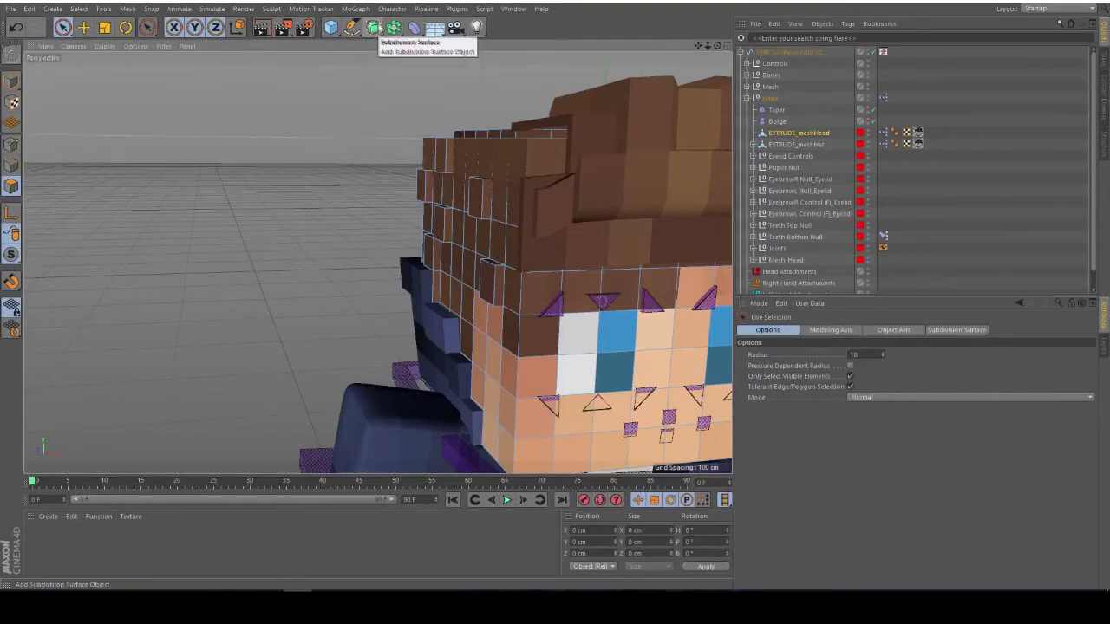
Add a Subdivision Surface object in the Head group and nest EXTRUDE_meshHead inside it
{"action": "left_click", "coordinate": [372, 28]}
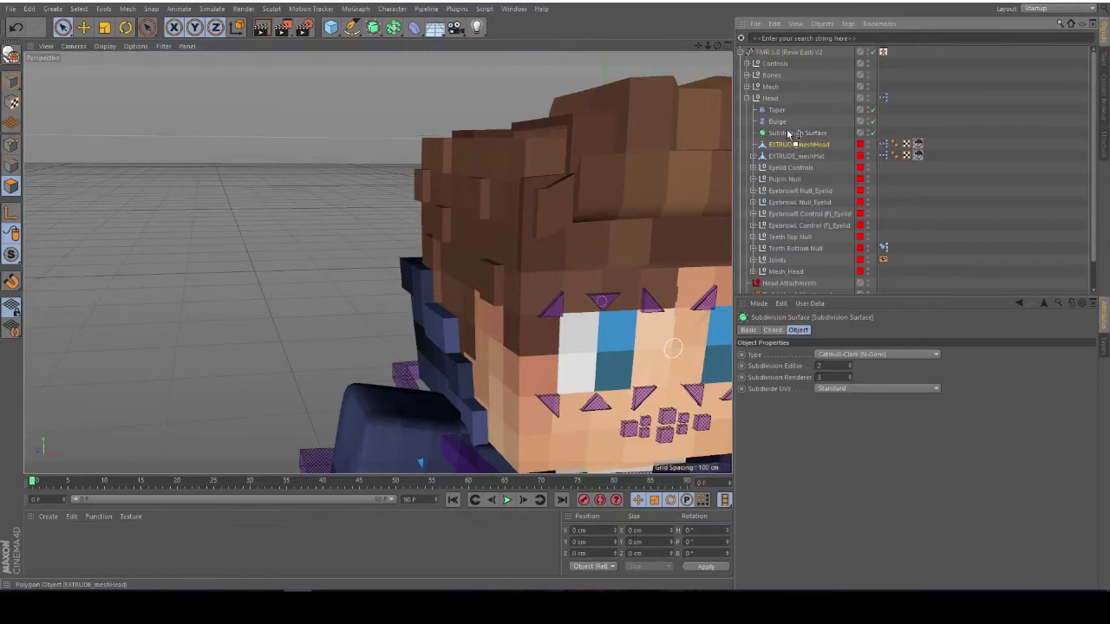
{"action": "left_click_drag", "start_coordinate": [787, 132], "coordinate": [787, 132]}
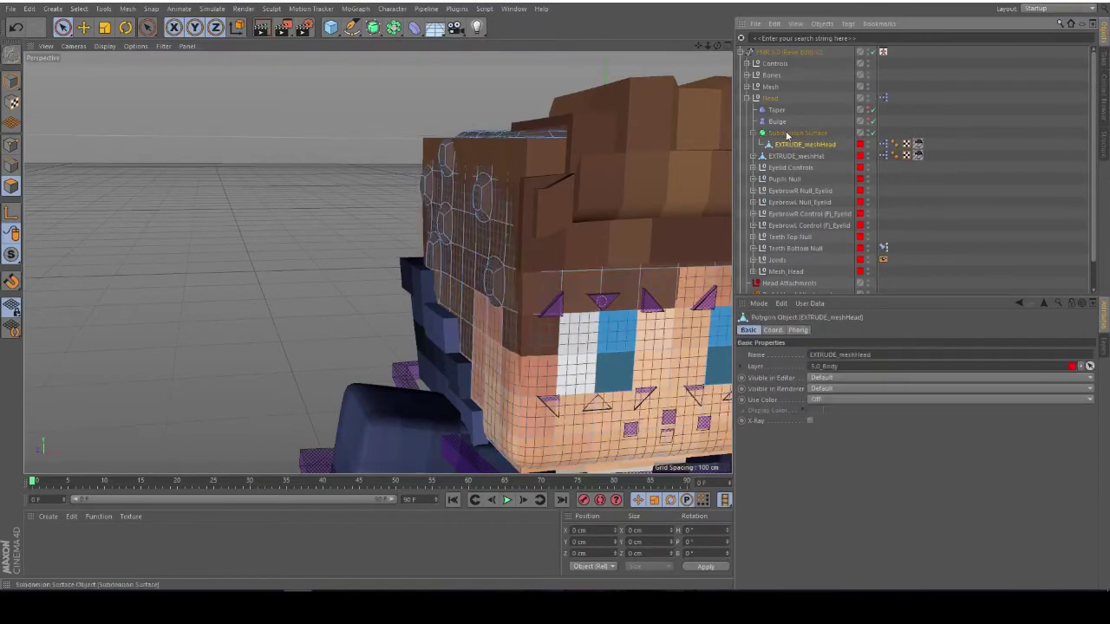
{"action": "left_click_drag", "start_coordinate": [442, 200], "coordinate": [565, 223], "text": "alt"}
Examine the subdivided hair bumps on the side of the head up close
{"action": "left_click", "coordinate": [63, 27]}
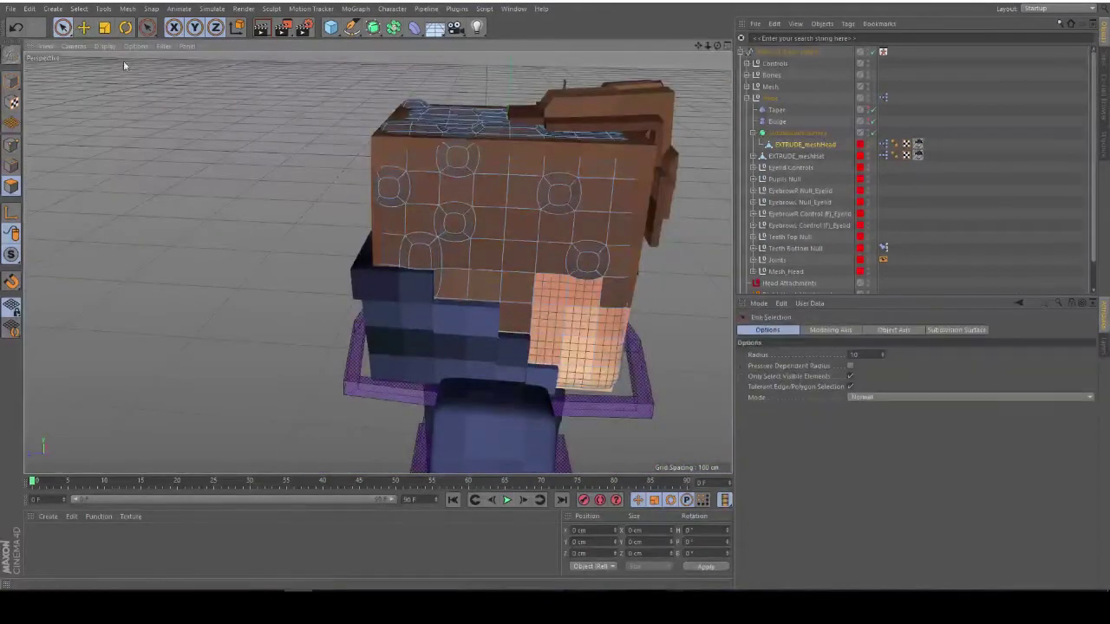
{"action": "scroll", "coordinate": [266, 126], "scroll_direction": "up", "scroll_amount": 5}
{"action": "left_click_drag", "start_coordinate": [265, 126], "coordinate": [391, 165], "text": "alt"}
{"action": "mouse_move", "coordinate": [451, 198]}
{"action": "left_mouse_down", "text": "alt"}
{"action": "mouse_move", "coordinate": [436, 188]}
{"action": "mouse_move", "coordinate": [510, 104]}
{"action": "mouse_move", "coordinate": [447, 145]}
{"action": "mouse_move", "coordinate": [585, 182]}
{"action": "mouse_move", "coordinate": [454, 188]}
{"action": "mouse_move", "coordinate": [448, 178]}
{"action": "left_mouse_up", "text": "alt"}
{"action": "left_click", "coordinate": [490, 199]}
{"action": "key", "text": "ctrl+z"}
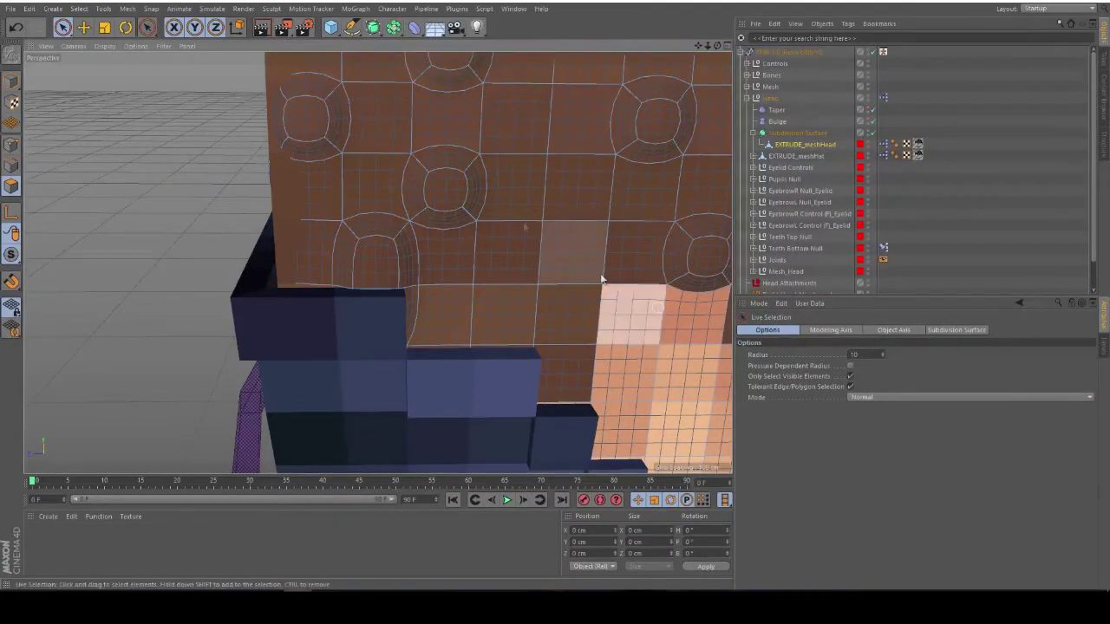
{"action": "left_click_drag", "start_coordinate": [506, 235], "coordinate": [397, 179], "text": "alt"}
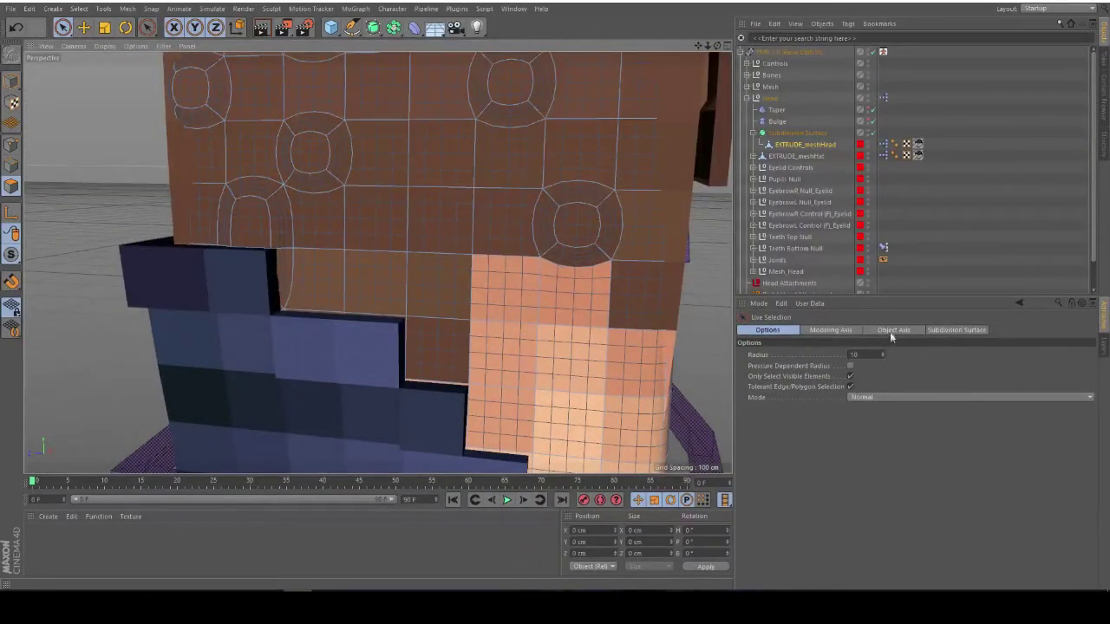
Look through the Live Selection tool's modeling axis, object axis and subdivision surface weight settings
{"action": "left_click", "coordinate": [841, 329]}
{"action": "left_click", "coordinate": [957, 329]}
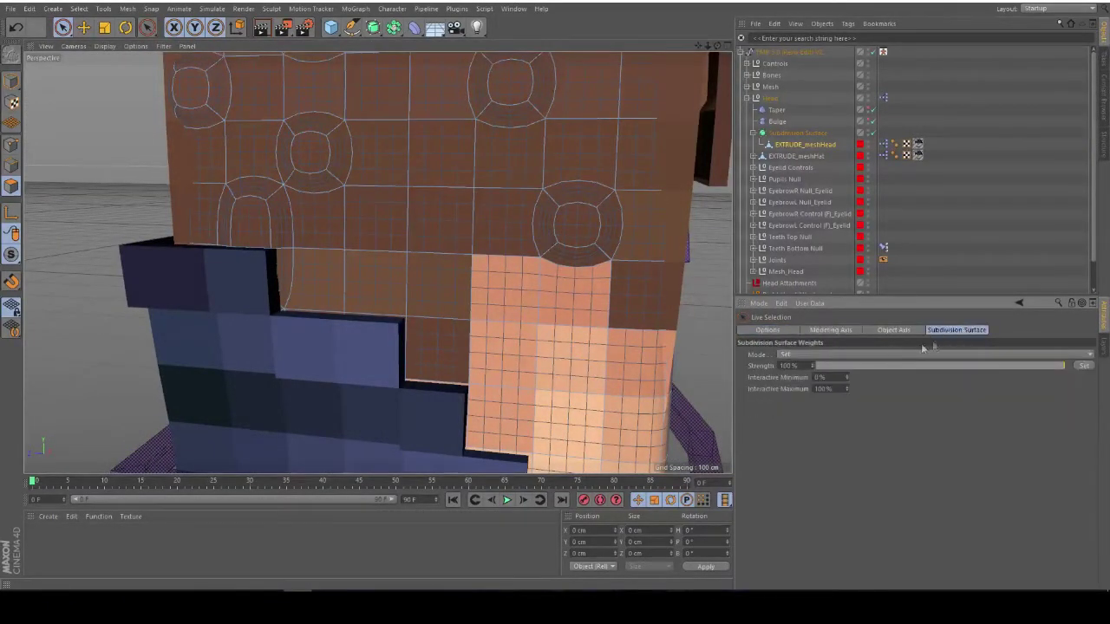
{"action": "left_click", "coordinate": [767, 329]}
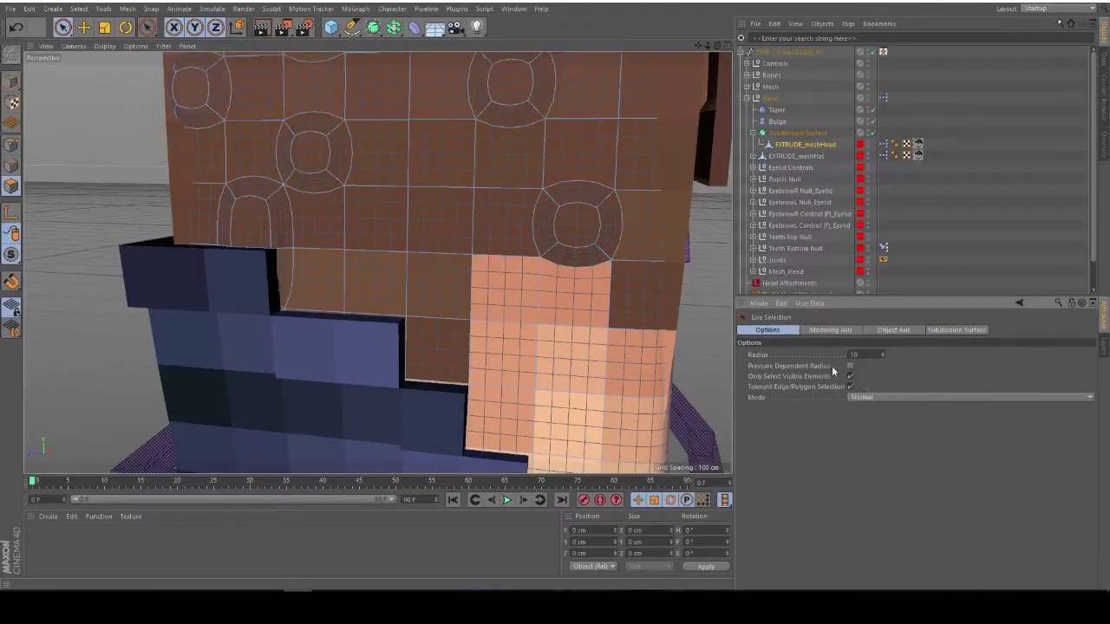
{"action": "left_click", "coordinate": [845, 331]}
{"action": "left_click", "coordinate": [896, 330]}
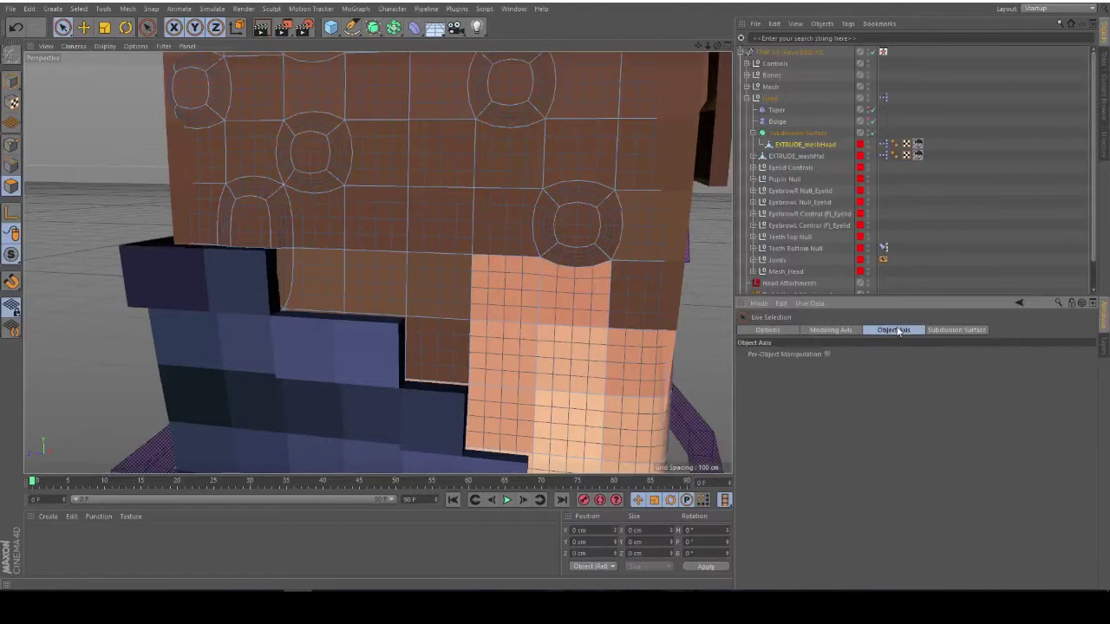
{"action": "left_click", "coordinate": [959, 330]}
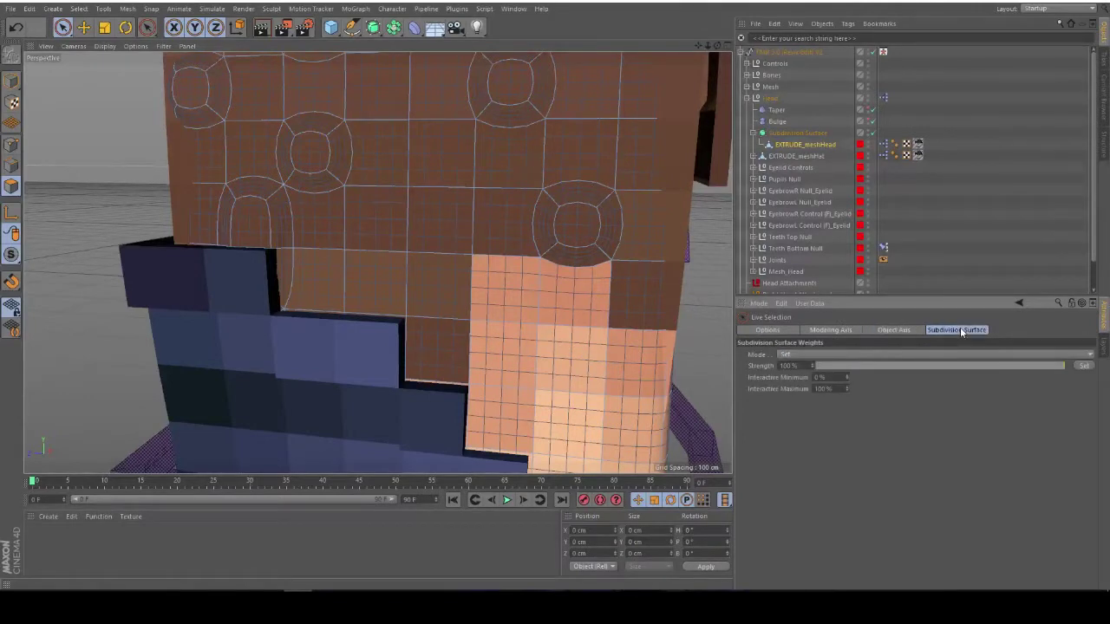
Switch the head's Subdivision Surface between editor subdivision levels 1 and 2 to compare the smoothed hair bumps
{"action": "left_click", "coordinate": [805, 135]}
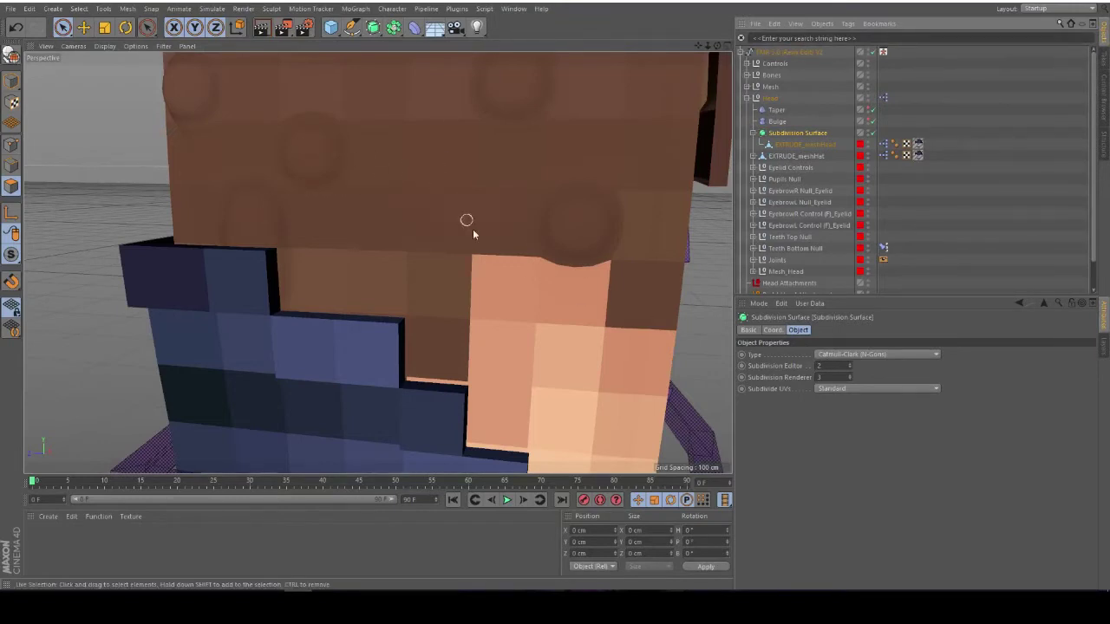
{"action": "left_click_drag", "start_coordinate": [550, 305], "coordinate": [499, 305], "text": "alt"}
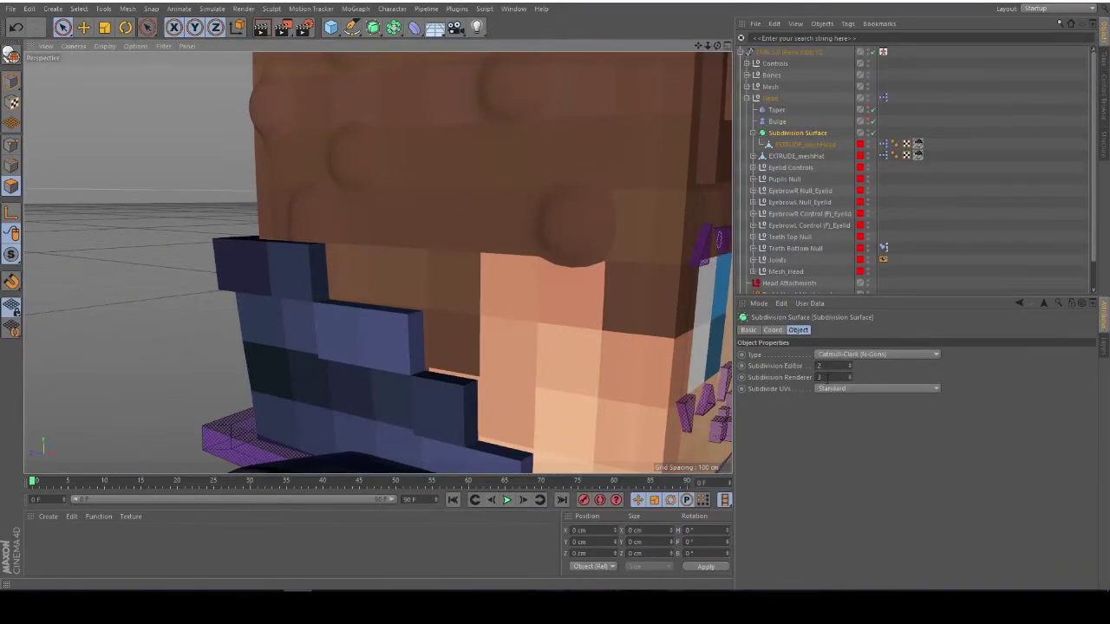
{"action": "left_click", "coordinate": [850, 369]}
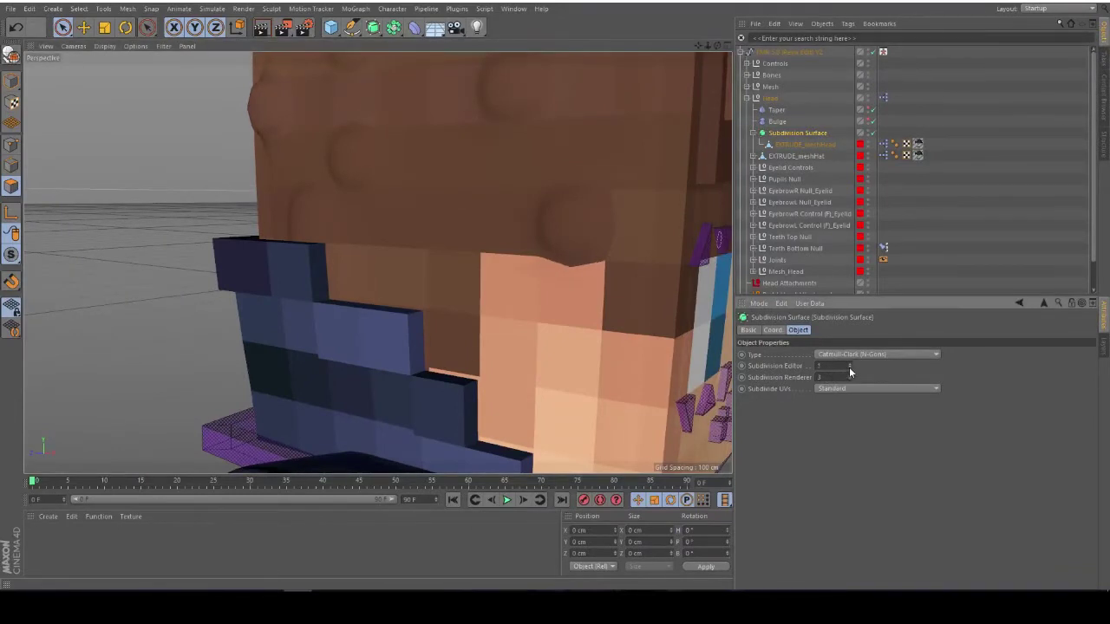
{"action": "left_click", "coordinate": [849, 365]}
{"action": "left_click", "coordinate": [849, 371]}
{"action": "left_click", "coordinate": [850, 364]}
{"action": "left_click", "coordinate": [849, 369]}
{"action": "left_click", "coordinate": [849, 364]}
{"action": "left_click", "coordinate": [849, 369]}
{"action": "left_click", "coordinate": [848, 365]}
{"action": "left_click", "coordinate": [849, 369]}
{"action": "left_click", "coordinate": [848, 364]}
Cut horizontal Knife loops into EXTRUDE_meshHead close to the lower and upper edges of the raised hair block
{"action": "left_click_drag", "start_coordinate": [626, 266], "coordinate": [624, 349], "text": "alt"}
{"action": "key", "text": "k"}
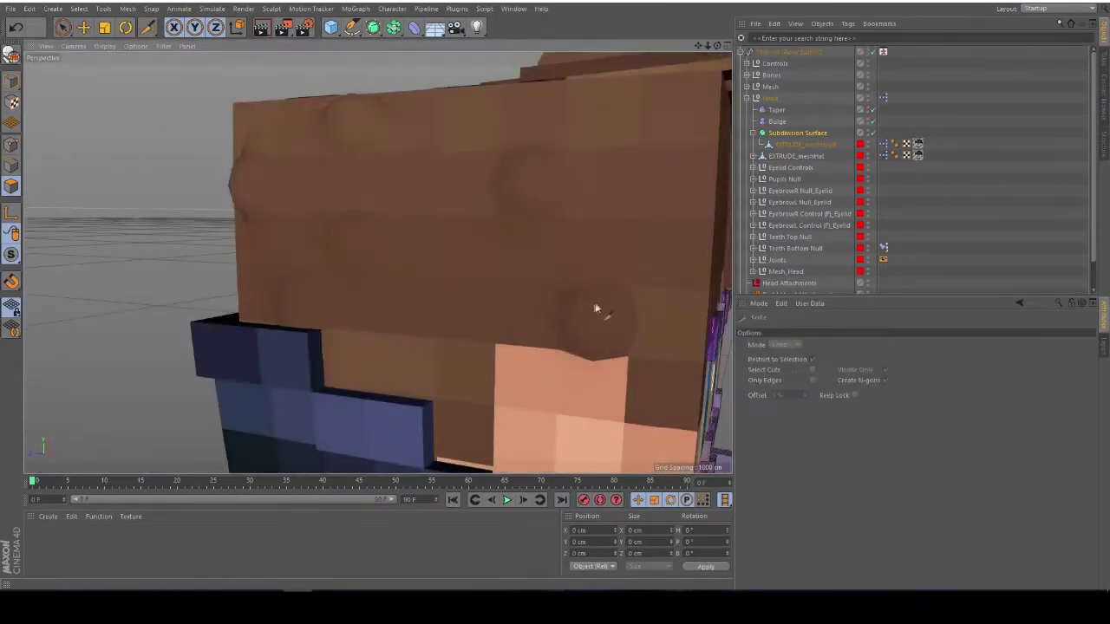
{"action": "scroll", "coordinate": [596, 310], "scroll_direction": "up", "scroll_amount": 2}
{"action": "left_click", "coordinate": [790, 145]}
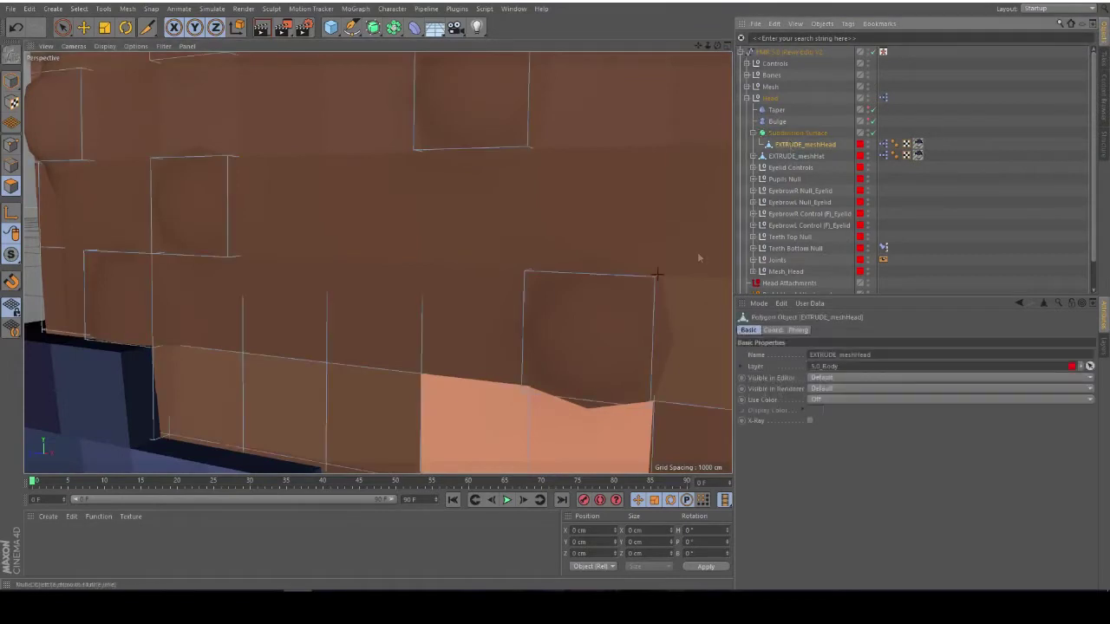
{"action": "scroll", "coordinate": [578, 302], "scroll_direction": "up", "scroll_amount": 2}
{"action": "left_click_drag", "start_coordinate": [523, 384], "coordinate": [505, 367], "text": "alt"}
{"action": "middle_click_drag", "start_coordinate": [515, 384], "coordinate": [483, 292], "text": "alt"}
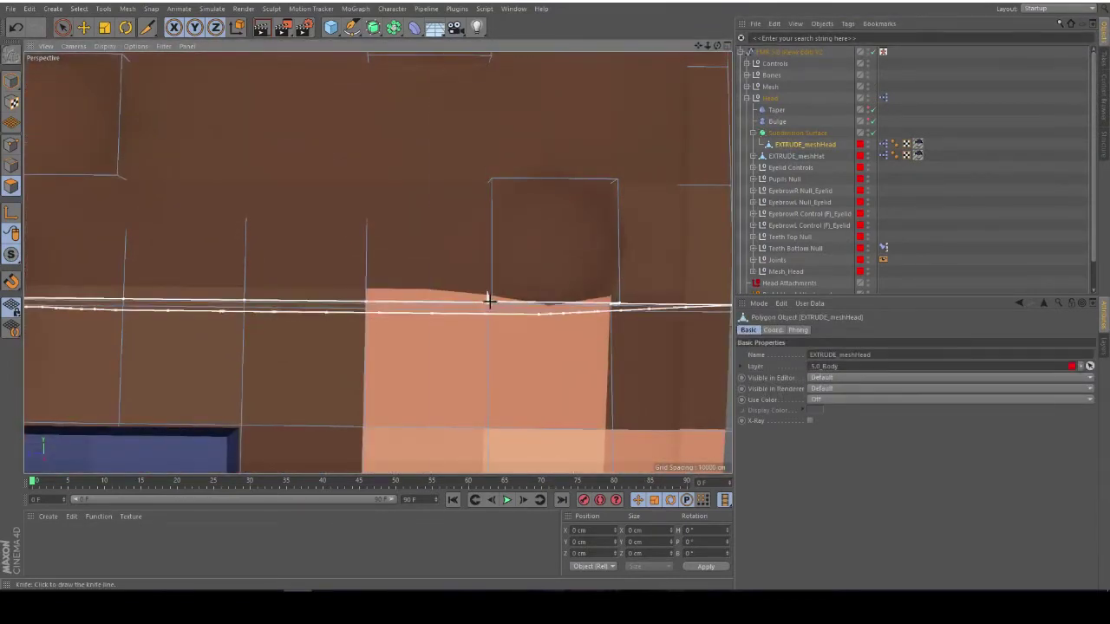
{"action": "left_click", "coordinate": [483, 300]}
{"action": "middle_click_drag", "start_coordinate": [654, 331], "coordinate": [480, 307], "text": "alt"}
{"action": "left_click", "coordinate": [454, 290]}
{"action": "middle_click_drag", "start_coordinate": [464, 251], "coordinate": [466, 315], "text": "alt"}
{"action": "left_click_drag", "start_coordinate": [465, 315], "coordinate": [466, 334], "text": "alt"}
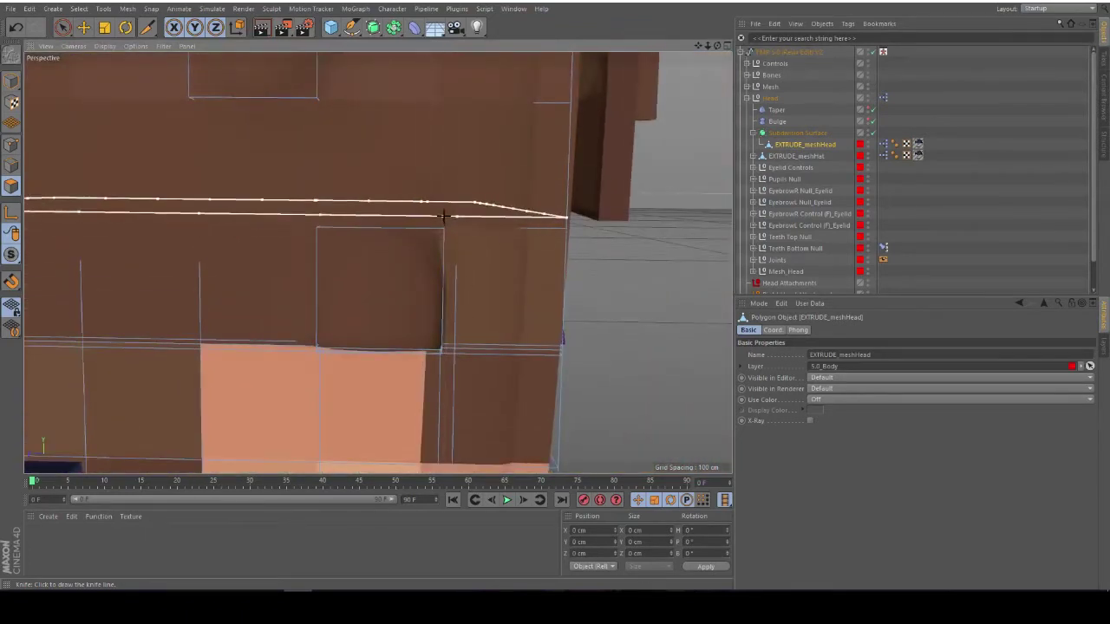
{"action": "scroll", "coordinate": [447, 228], "scroll_direction": "down", "scroll_amount": 3}
{"action": "left_click", "coordinate": [447, 228]}
Take EXTRUDE_meshHead out of the Subdivision Surface and delete the empty Subdivision Surface object
{"action": "middle_click_drag", "start_coordinate": [409, 252], "coordinate": [671, 290], "text": "alt"}
{"action": "scroll", "coordinate": [416, 302], "scroll_direction": "up", "scroll_amount": 3}
{"action": "middle_click_drag", "start_coordinate": [377, 309], "coordinate": [624, 335], "text": "alt"}
{"action": "left_click_drag", "start_coordinate": [488, 310], "coordinate": [488, 300], "text": "alt"}
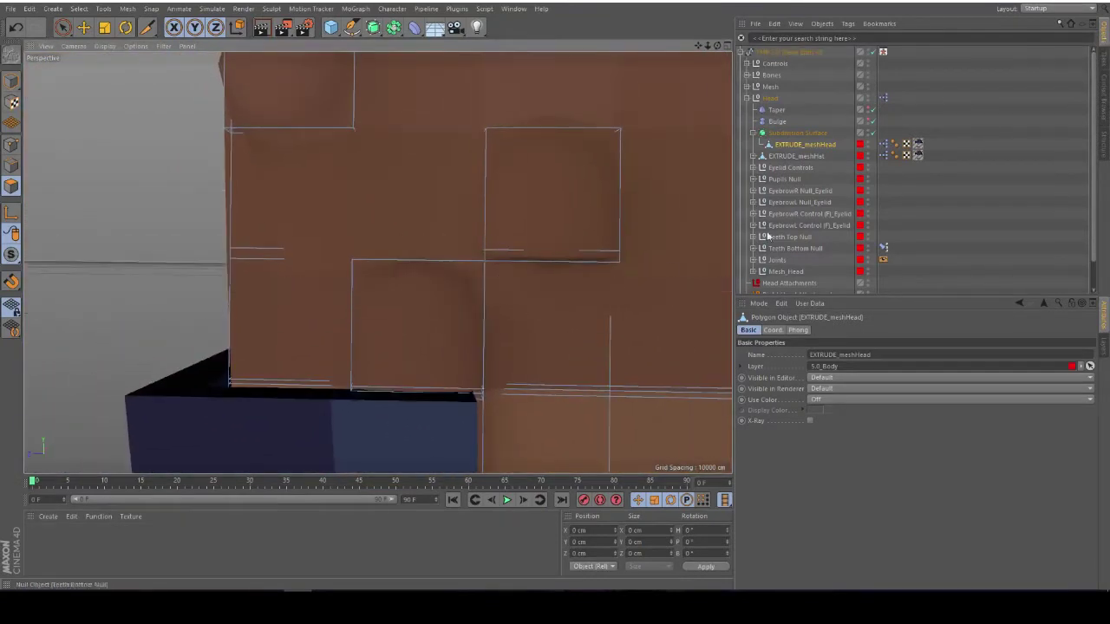
{"action": "left_click", "coordinate": [799, 134]}
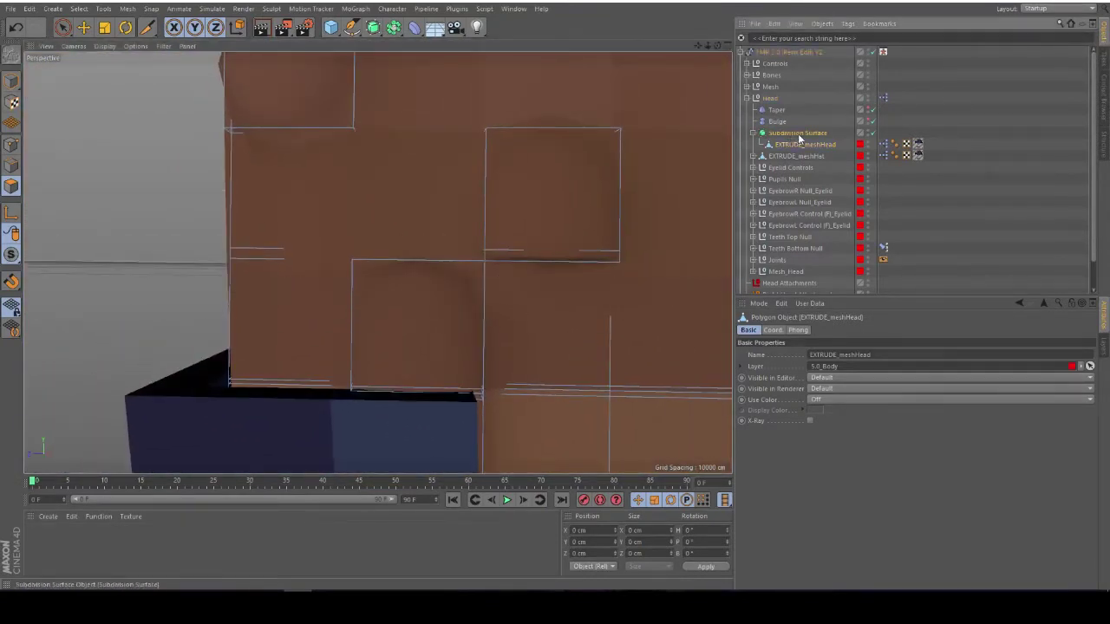
{"action": "left_click_drag", "start_coordinate": [797, 126], "coordinate": [798, 128]}
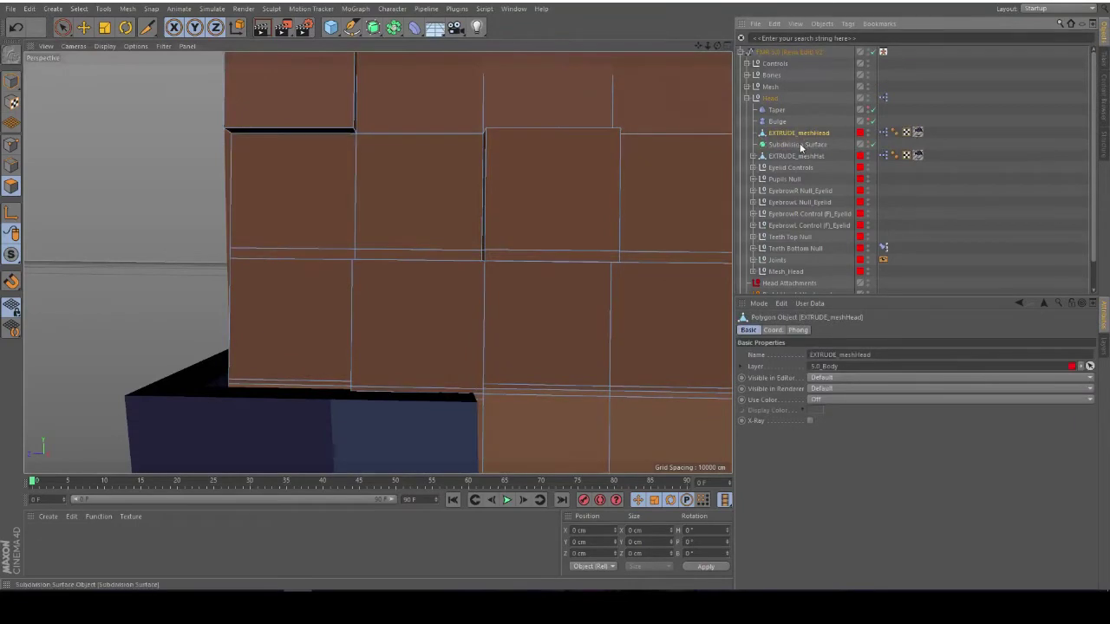
{"action": "left_click", "coordinate": [799, 145]}
{"action": "key", "text": "Delete"}
{"action": "left_click_drag", "start_coordinate": [716, 280], "coordinate": [279, 241], "text": "alt"}
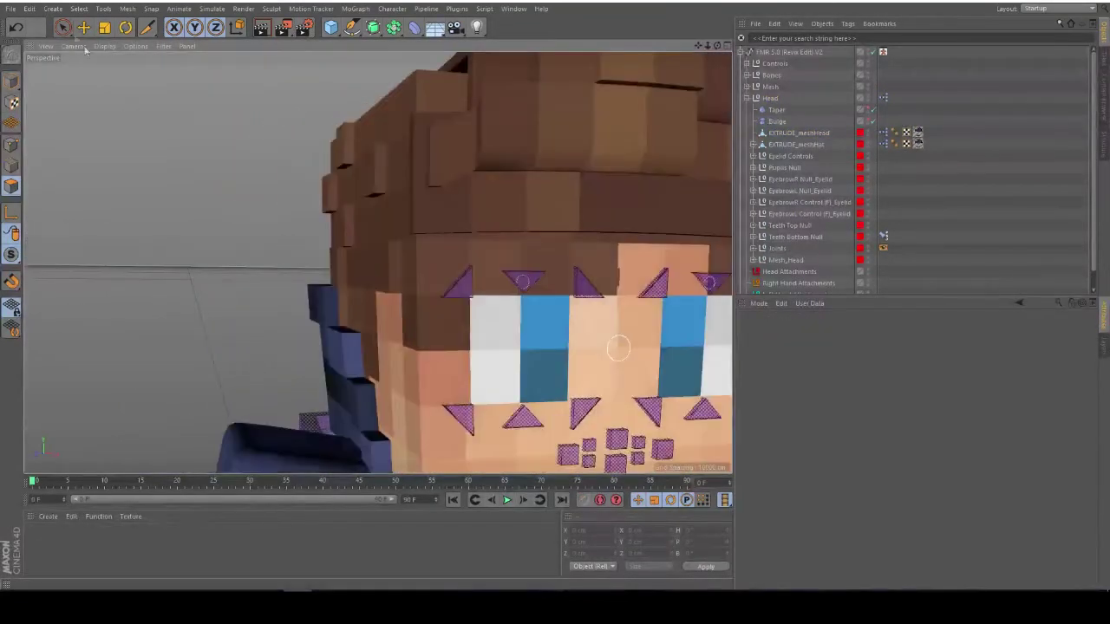
{"action": "key", "text": "9"}
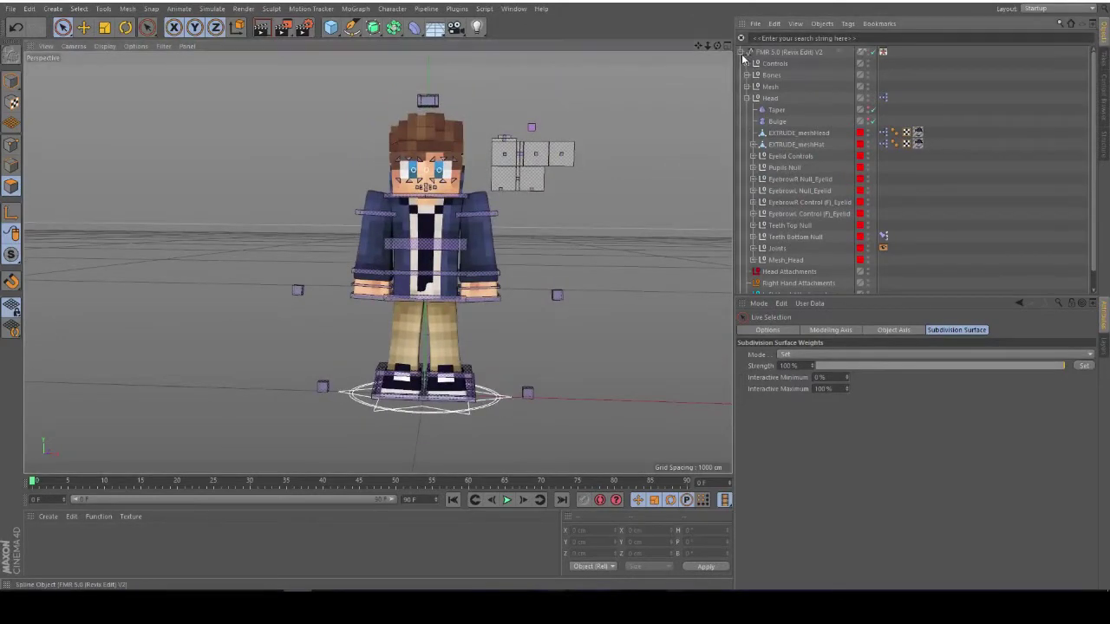
Duplicate the whole FMR 5.0 (Revix Edit) V2 rig along the X axis and place the copy at about 752 cm
{"action": "left_click", "coordinate": [741, 53]}
{"action": "left_click", "coordinate": [768, 52]}
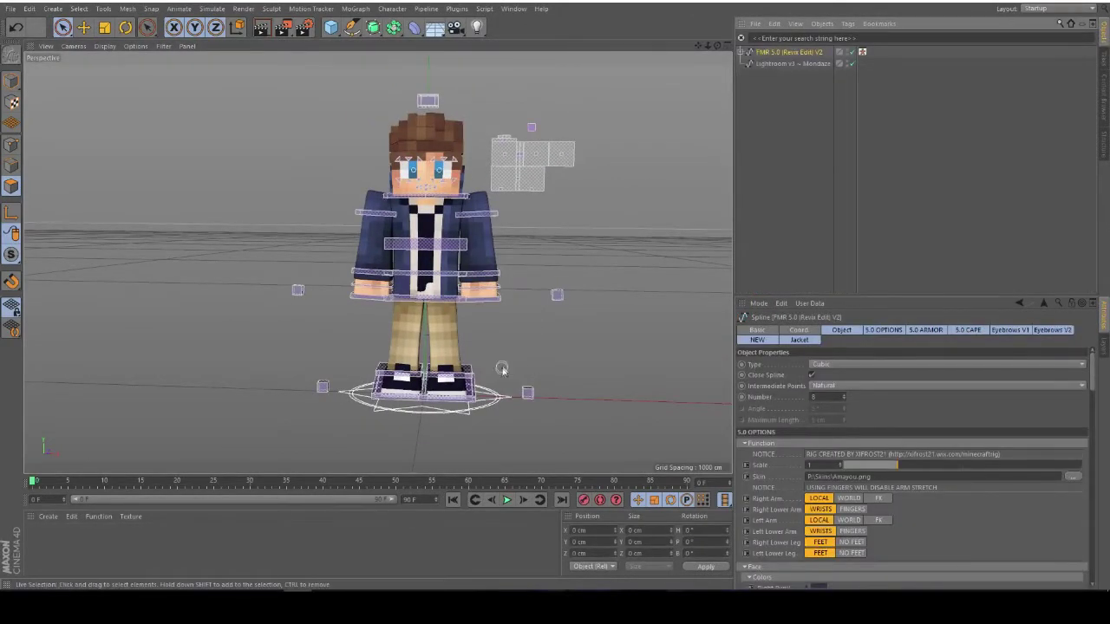
{"action": "left_click", "coordinate": [84, 27]}
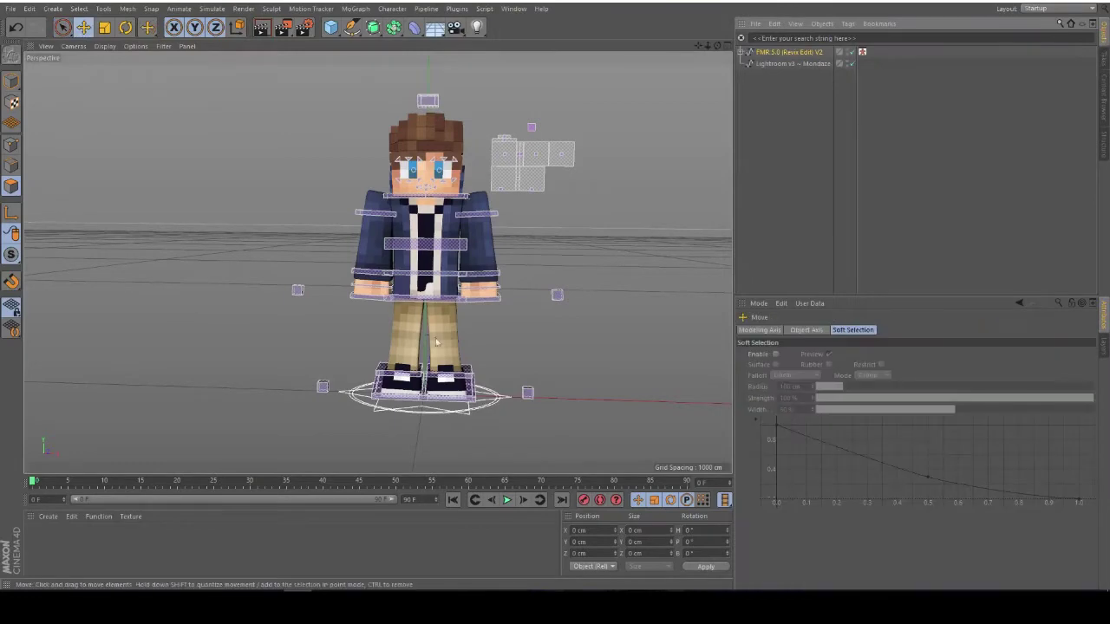
{"action": "left_click", "coordinate": [11, 82]}
{"action": "left_click_drag", "start_coordinate": [217, 256], "coordinate": [492, 398], "text": "alt"}
{"action": "middle_click_drag", "start_coordinate": [571, 438], "coordinate": [426, 338], "text": "alt"}
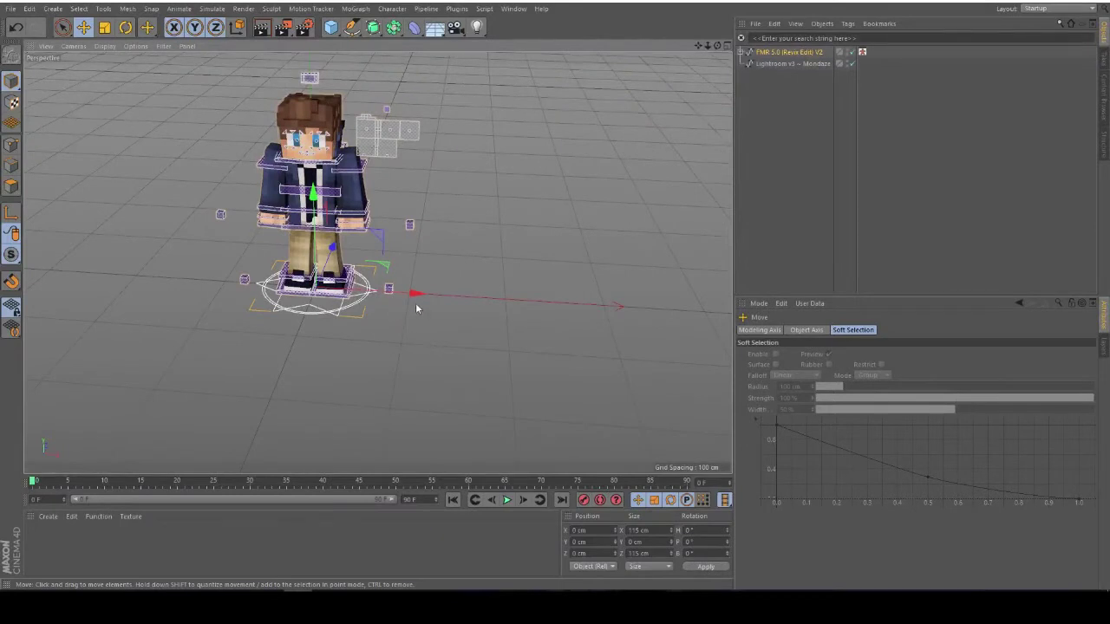
{"action": "left_click_drag", "start_coordinate": [416, 295], "coordinate": [676, 315], "text": "ctrl"}
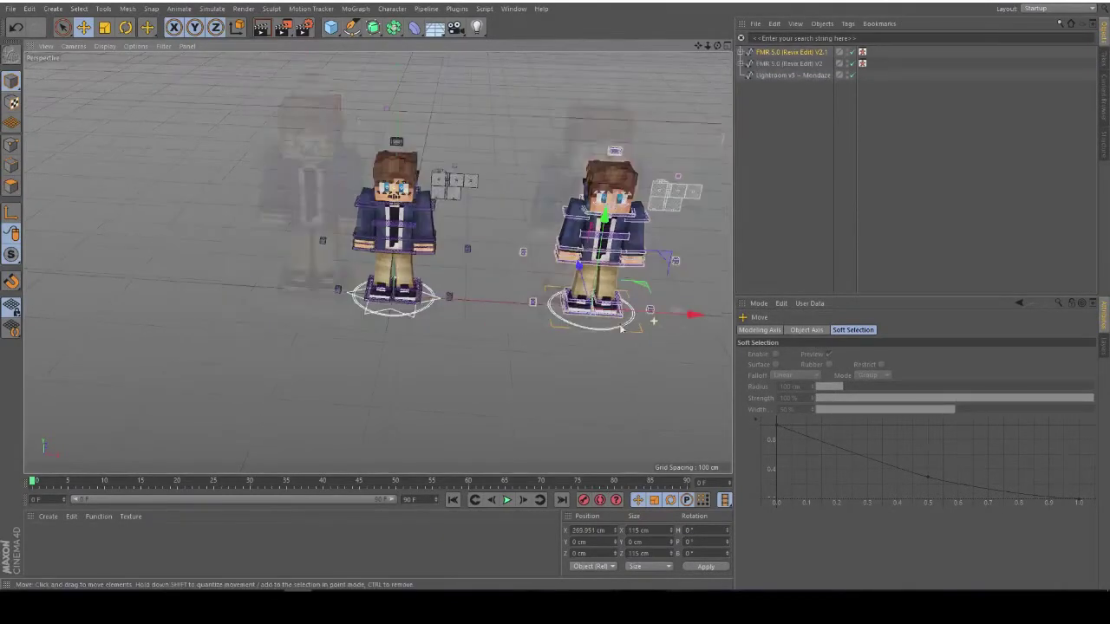
{"action": "middle_click_drag", "start_coordinate": [655, 334], "coordinate": [406, 293], "text": "alt"}
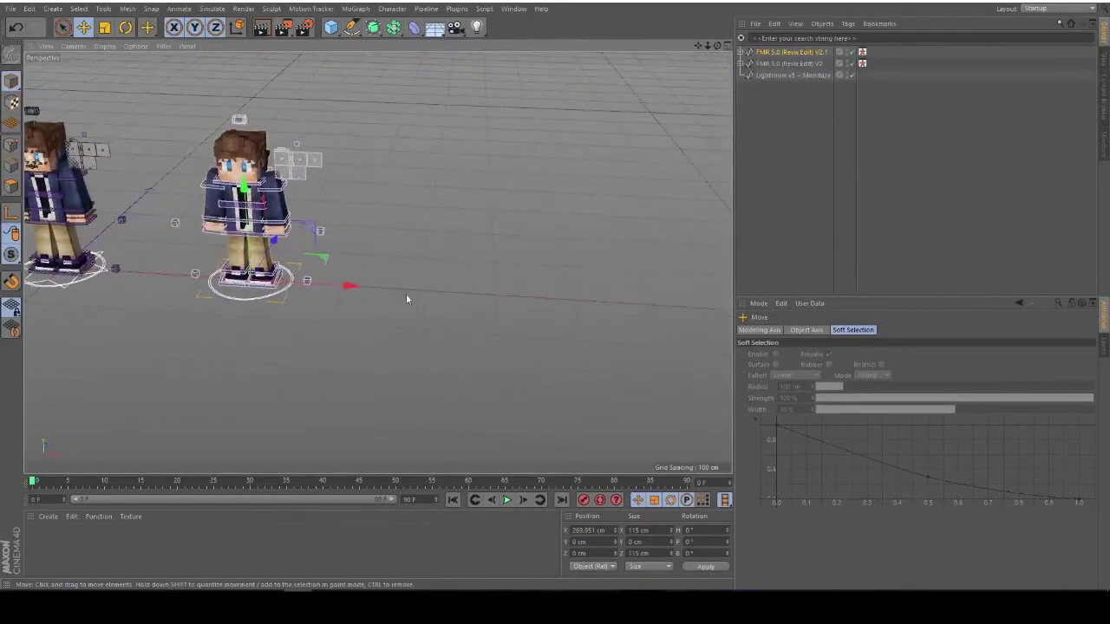
{"action": "left_click_drag", "start_coordinate": [347, 290], "coordinate": [707, 314]}
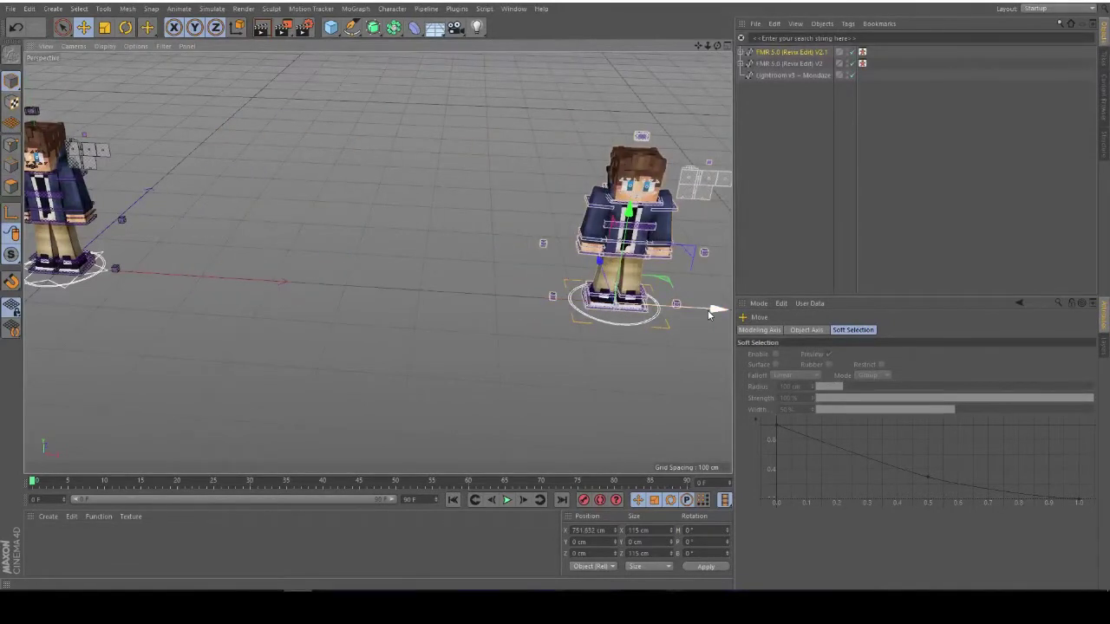
Load the Iron_Sword (+Red) preset from the colorful sword pack in the Content Browser into the scene
{"action": "middle_click_drag", "start_coordinate": [373, 291], "coordinate": [699, 312], "text": "alt"}
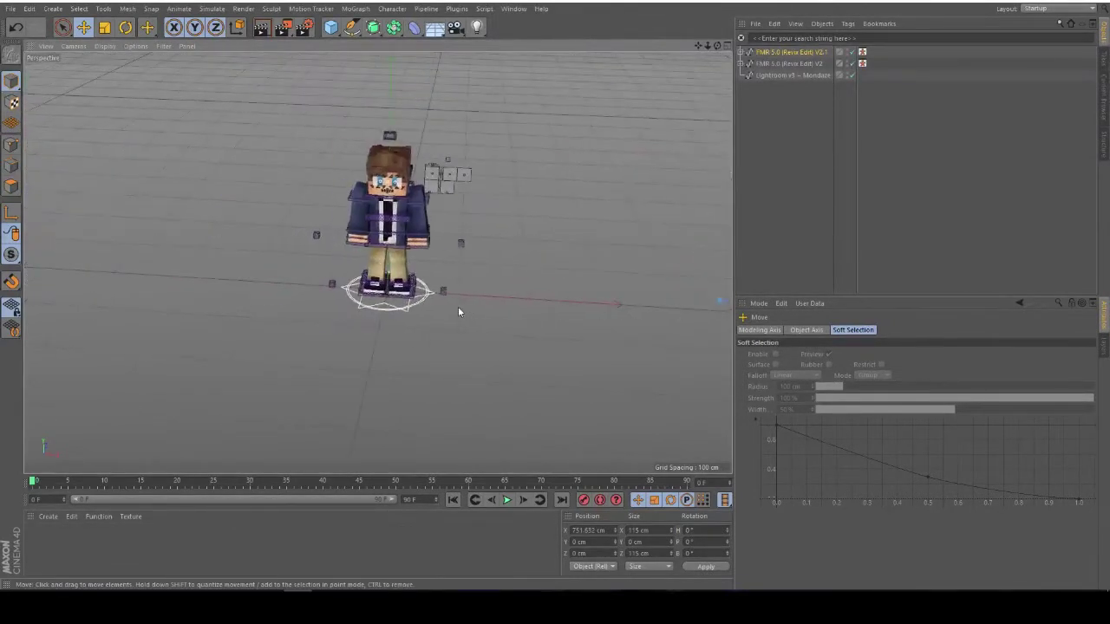
{"action": "scroll", "coordinate": [458, 306], "scroll_direction": "up", "scroll_amount": 3}
{"action": "scroll", "coordinate": [450, 303], "scroll_direction": "up", "scroll_amount": 8}
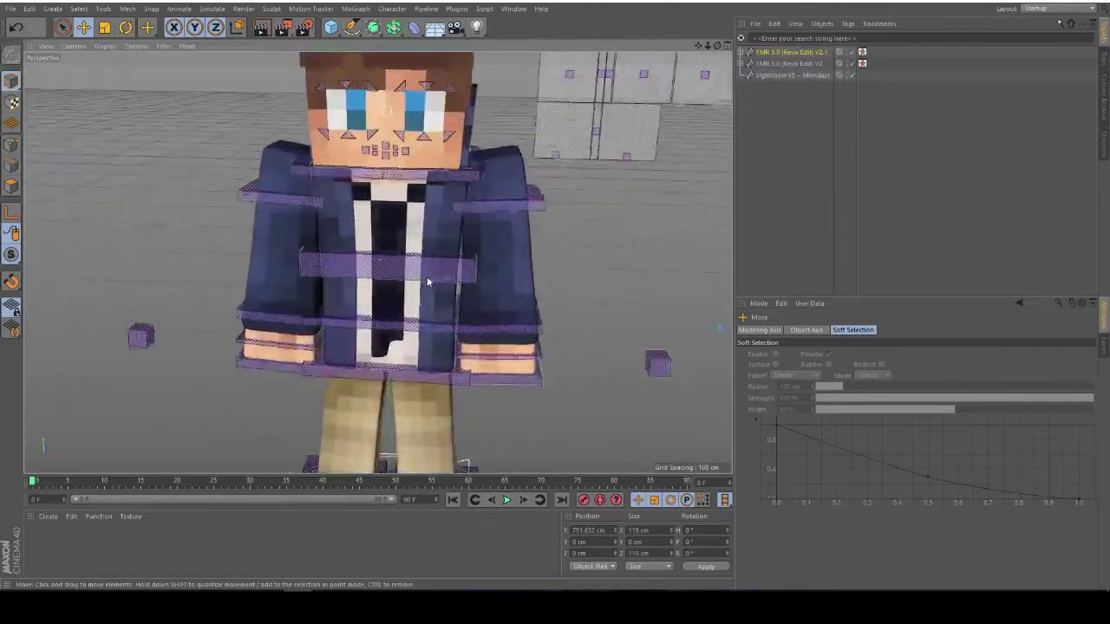
{"action": "scroll", "coordinate": [443, 347], "scroll_direction": "down", "scroll_amount": 10}
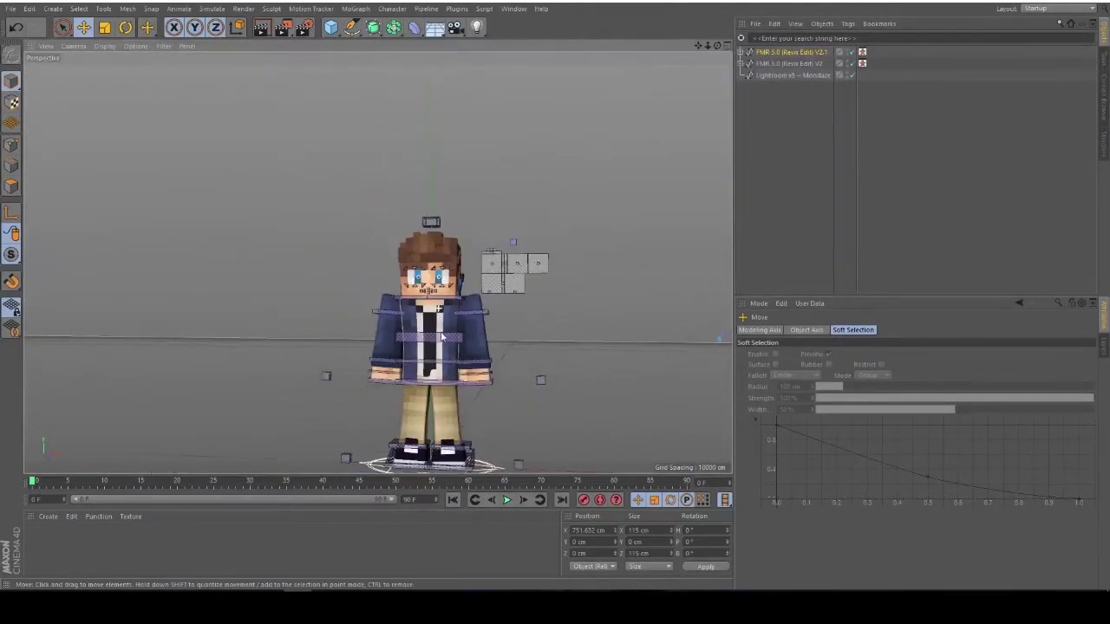
{"action": "left_click_drag", "start_coordinate": [438, 226], "coordinate": [449, 304], "text": "alt"}
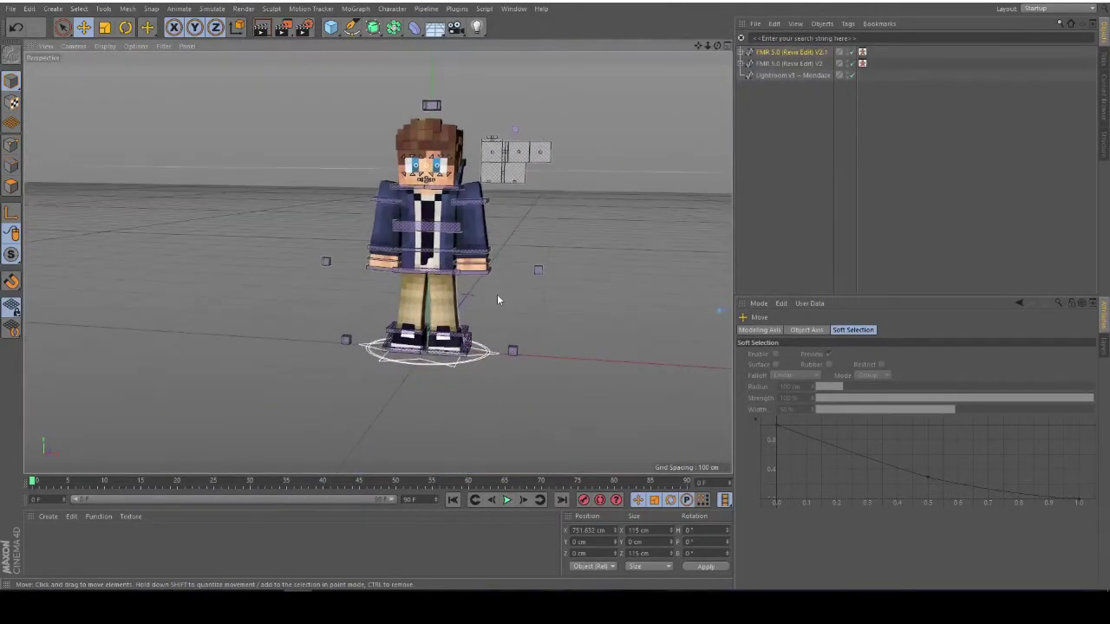
{"action": "left_click", "coordinate": [515, 10]}
{"action": "left_click", "coordinate": [520, 10]}
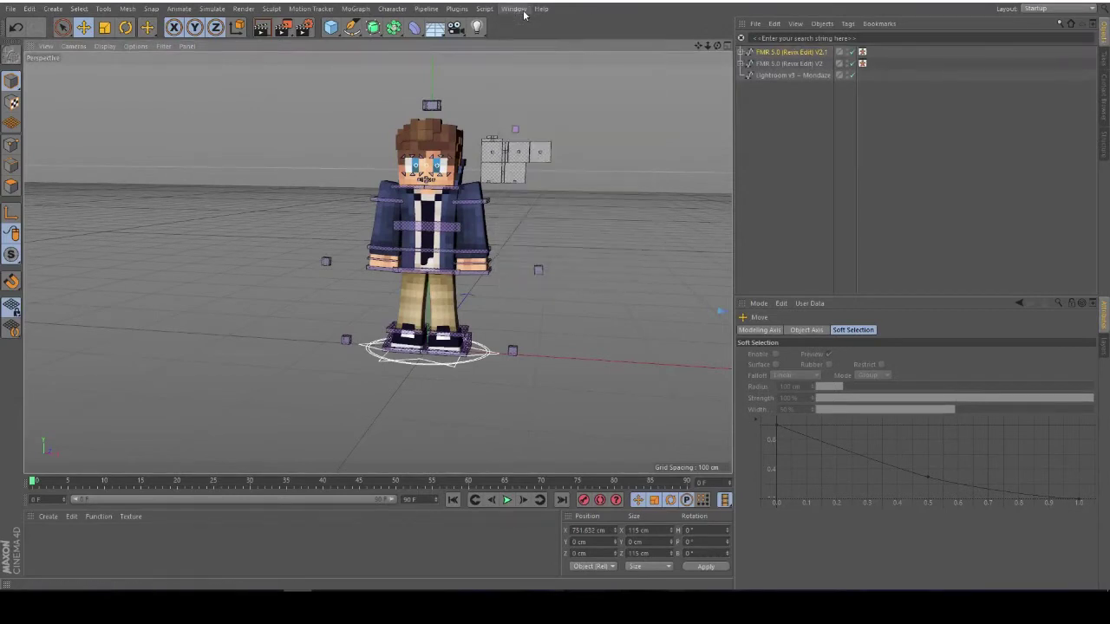
{"action": "left_click", "coordinate": [515, 9]}
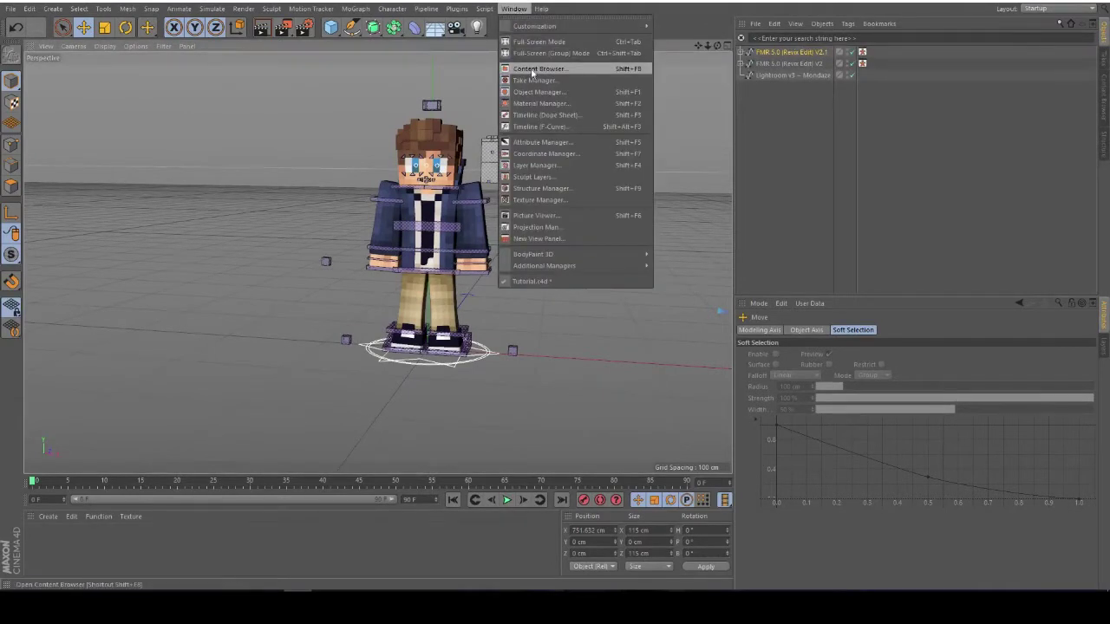
{"action": "left_click", "coordinate": [621, 69]}
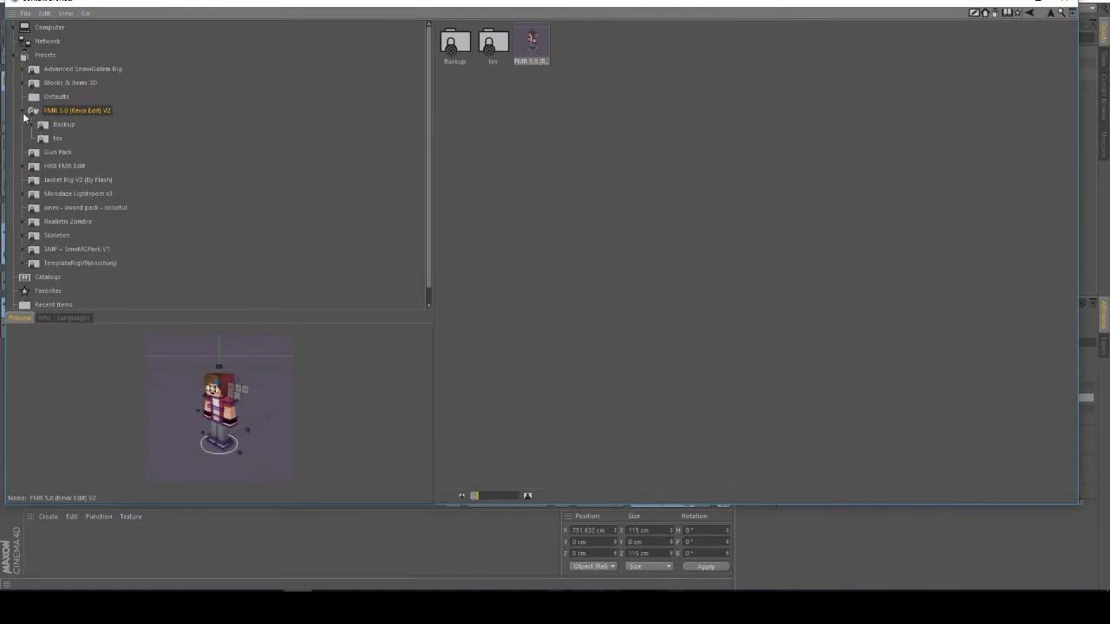
{"action": "left_click", "coordinate": [24, 111]}
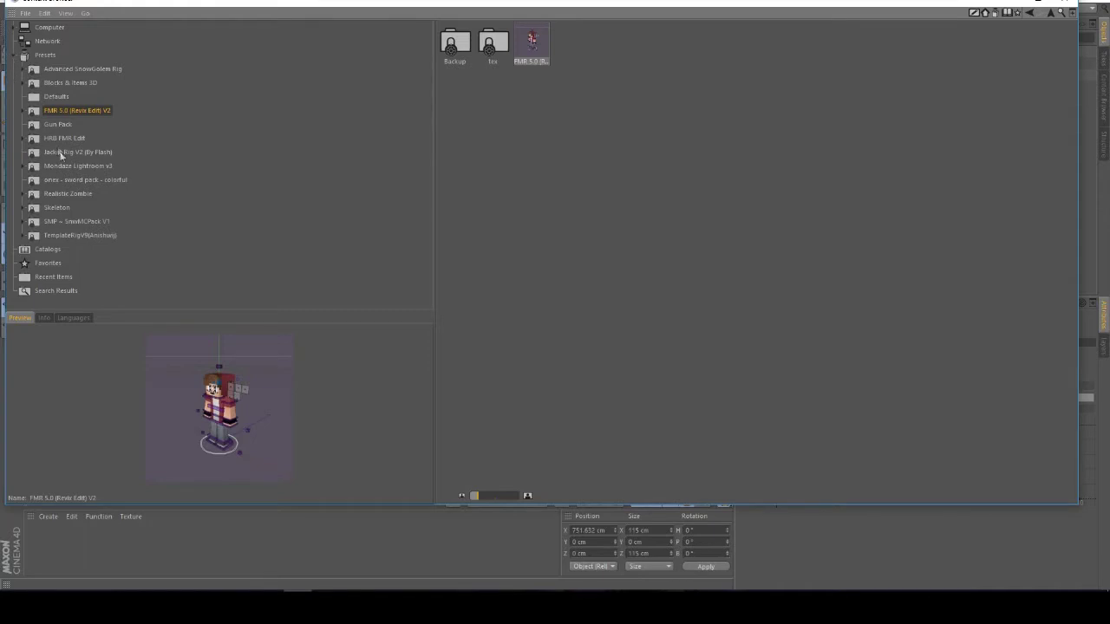
{"action": "left_click", "coordinate": [81, 180]}
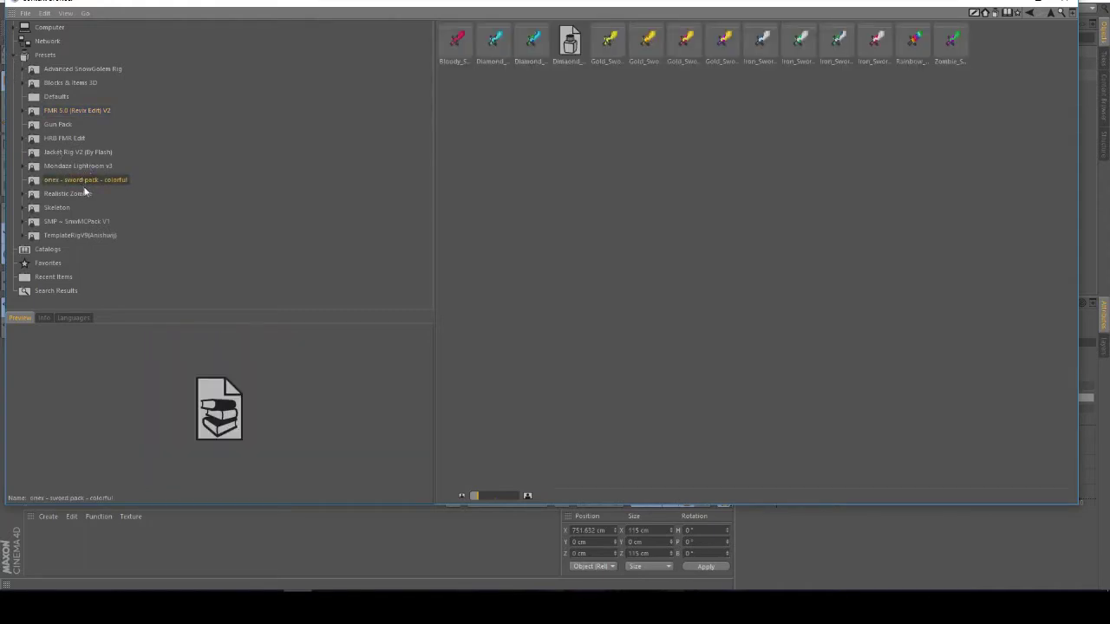
{"action": "double_click", "coordinate": [878, 41]}
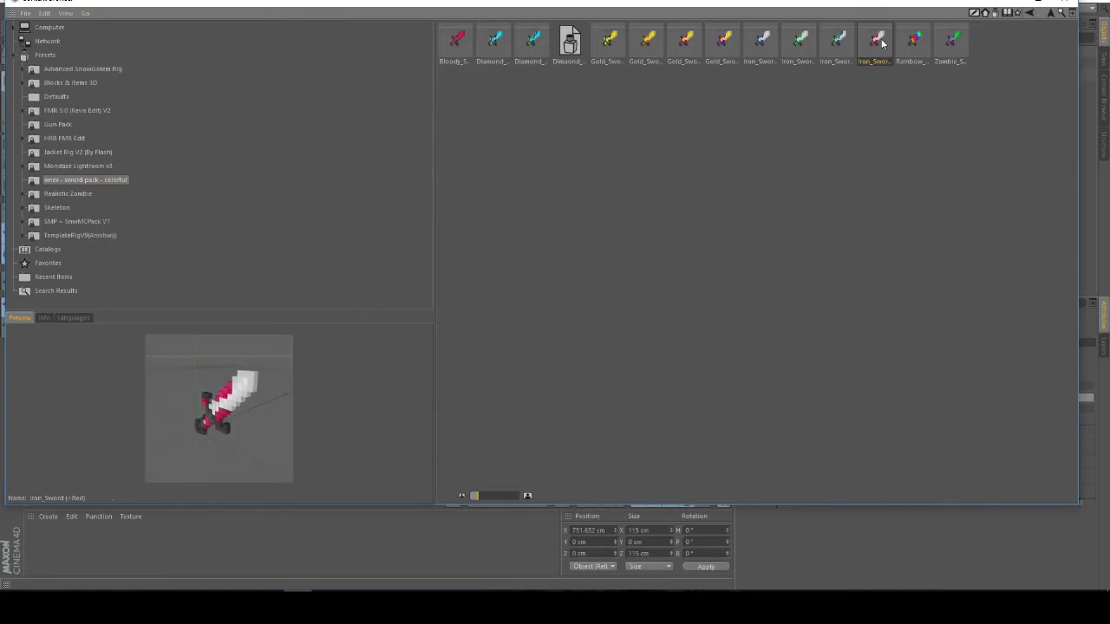
Load the Grass block from the Blocks folder of the Blocks & Items 3D presets into the scene
{"action": "left_click", "coordinate": [78, 83]}
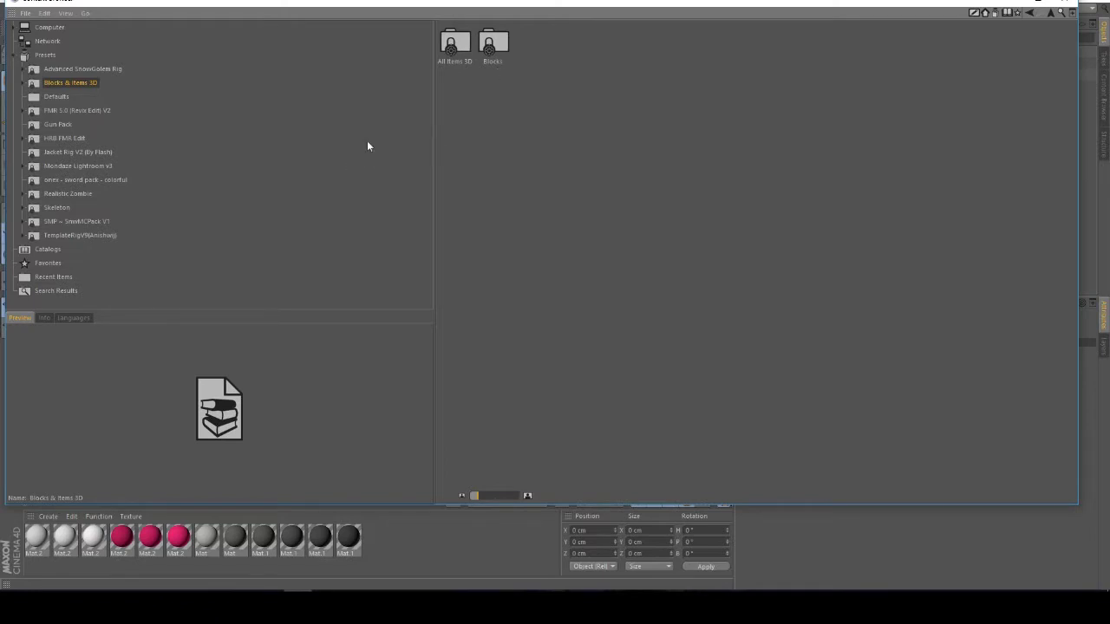
{"action": "double_click", "coordinate": [498, 52]}
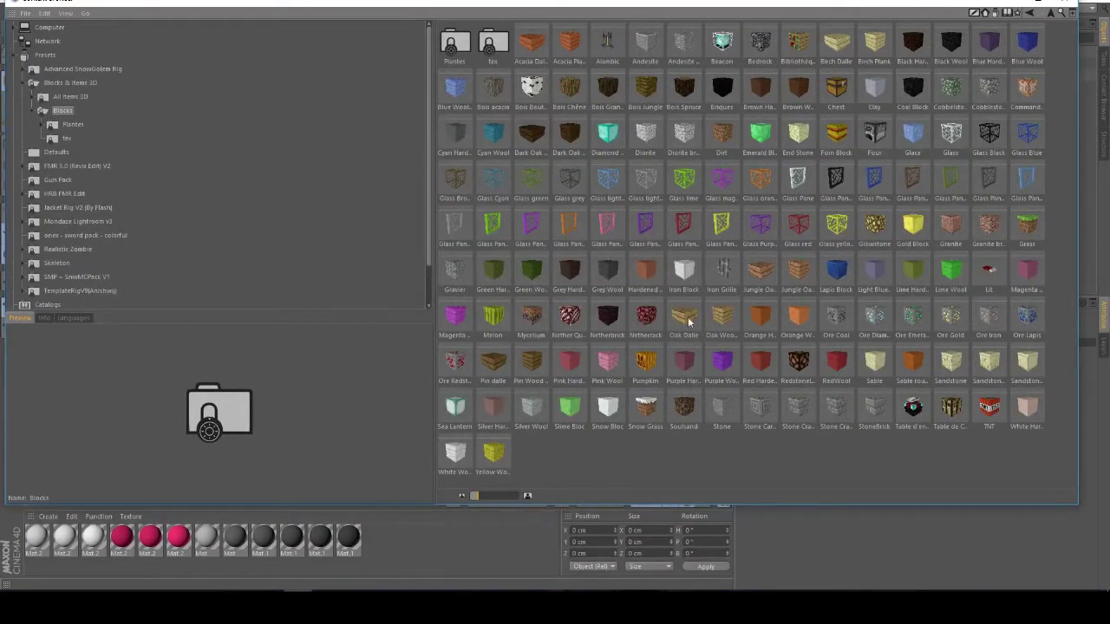
{"action": "double_click", "coordinate": [1024, 224]}
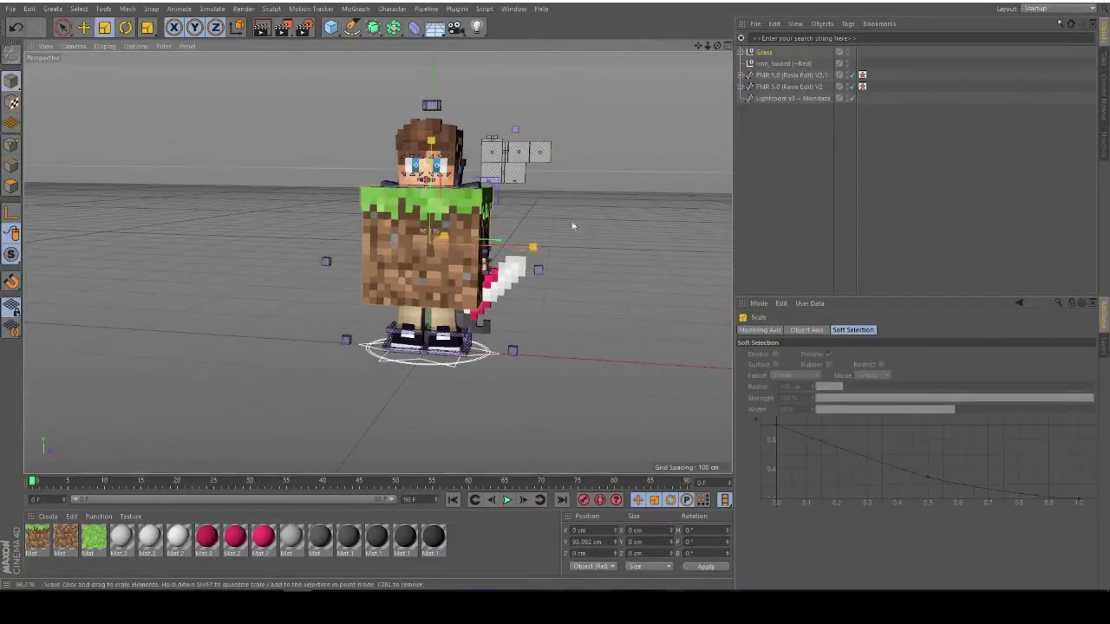
Scale the grass block down and lower it so its grassy top sits directly beneath the character's shoes
{"action": "left_click_drag", "start_coordinate": [581, 213], "coordinate": [526, 265]}
{"action": "key", "text": "e"}
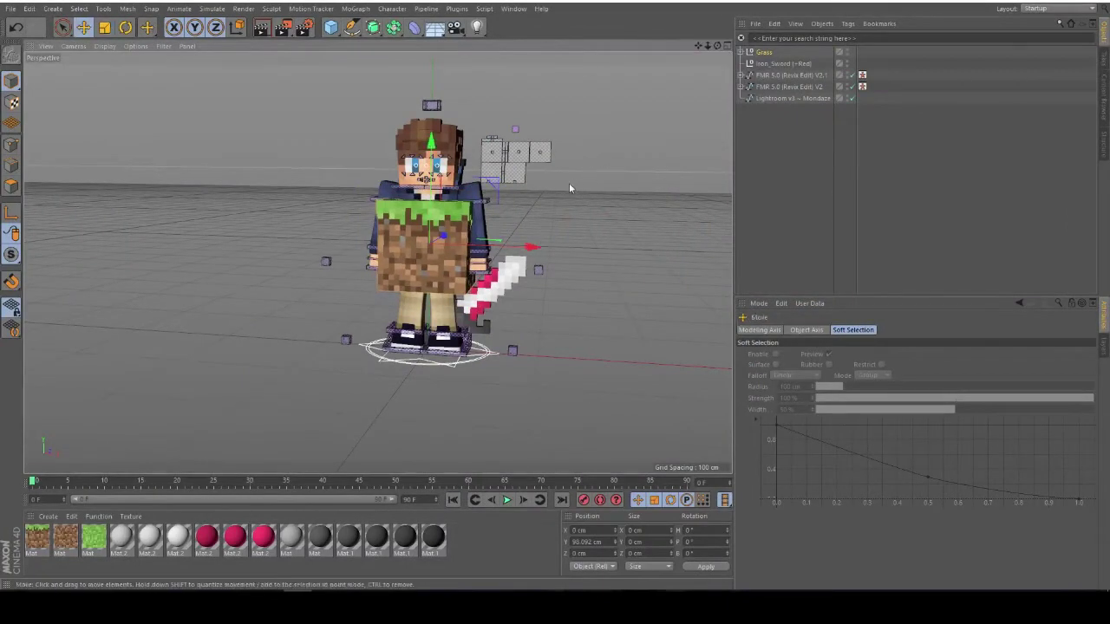
{"action": "left_click_drag", "start_coordinate": [441, 190], "coordinate": [469, 343]}
{"action": "scroll", "coordinate": [442, 316], "scroll_direction": "up", "scroll_amount": 5}
{"action": "middle_click_drag", "start_coordinate": [468, 342], "coordinate": [490, 241], "text": "alt"}
{"action": "mouse_move", "coordinate": [489, 241]}
{"action": "left_mouse_down", "text": "alt"}
{"action": "mouse_move", "coordinate": [504, 214]}
{"action": "mouse_move", "coordinate": [506, 230]}
{"action": "left_mouse_up", "text": "alt"}
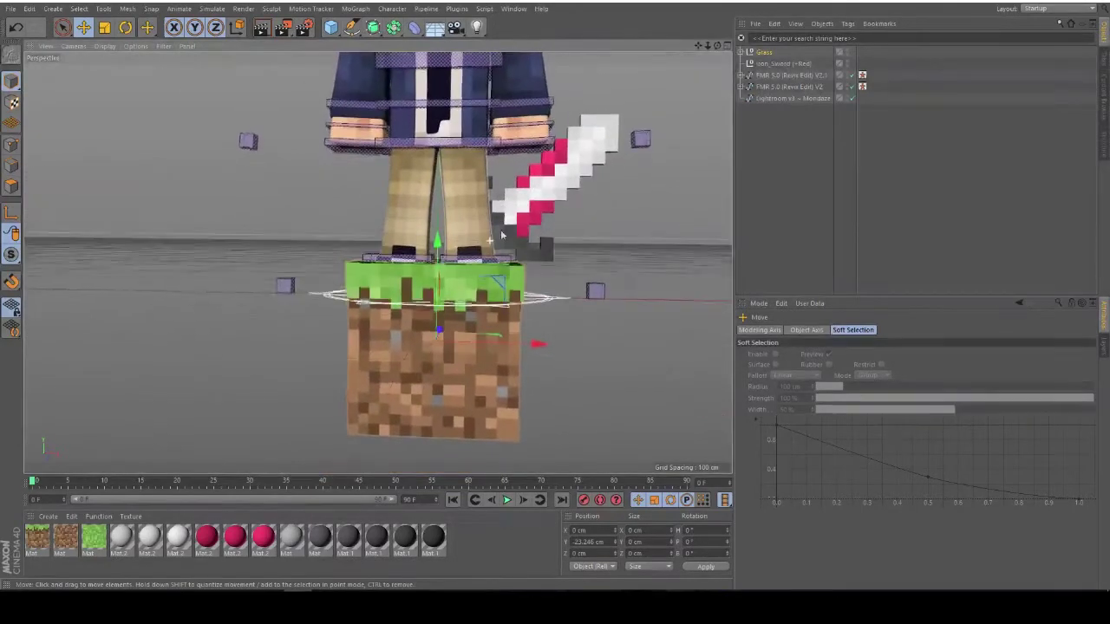
{"action": "left_click_drag", "start_coordinate": [439, 237], "coordinate": [518, 265]}
Duplicate the grass block sideways and forward into a two-by-two platform under the character
{"action": "scroll", "coordinate": [521, 271], "scroll_direction": "down", "scroll_amount": 3}
{"action": "left_click_drag", "start_coordinate": [574, 315], "coordinate": [411, 361], "text": "alt"}
{"action": "left_click", "coordinate": [432, 368], "text": "shift"}
{"action": "left_click", "coordinate": [398, 364], "text": "shift"}
{"action": "left_click_drag", "start_coordinate": [512, 392], "coordinate": [586, 380], "text": "alt"}
{"action": "scroll", "coordinate": [511, 374], "scroll_direction": "up", "scroll_amount": 4}
{"action": "scroll", "coordinate": [500, 358], "scroll_direction": "down", "scroll_amount": 4}
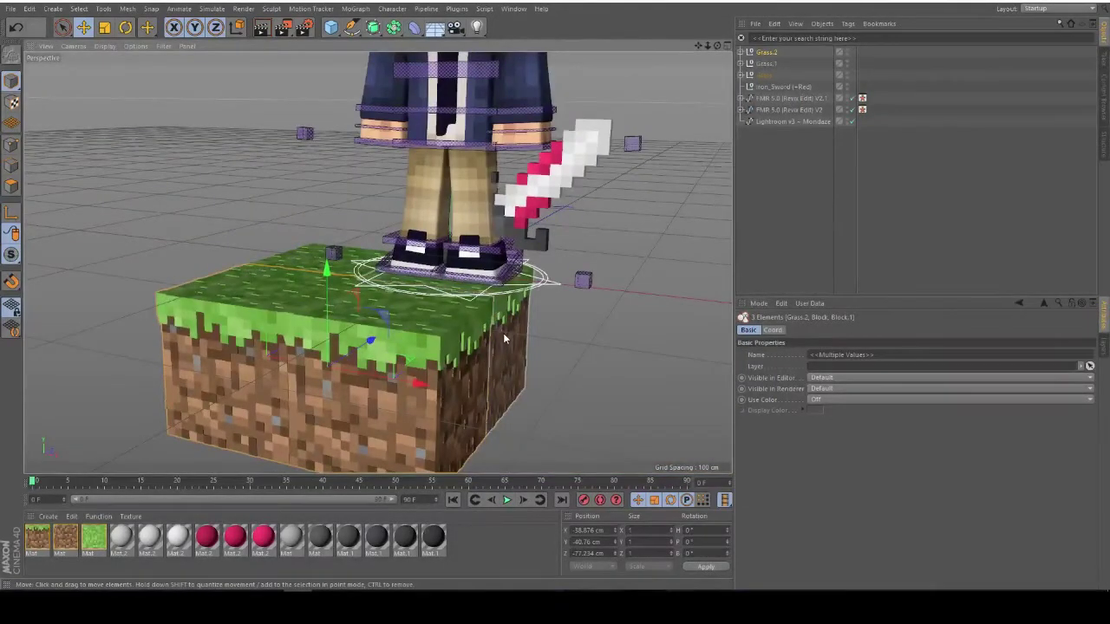
{"action": "scroll", "coordinate": [432, 322], "scroll_direction": "down", "scroll_amount": 5}
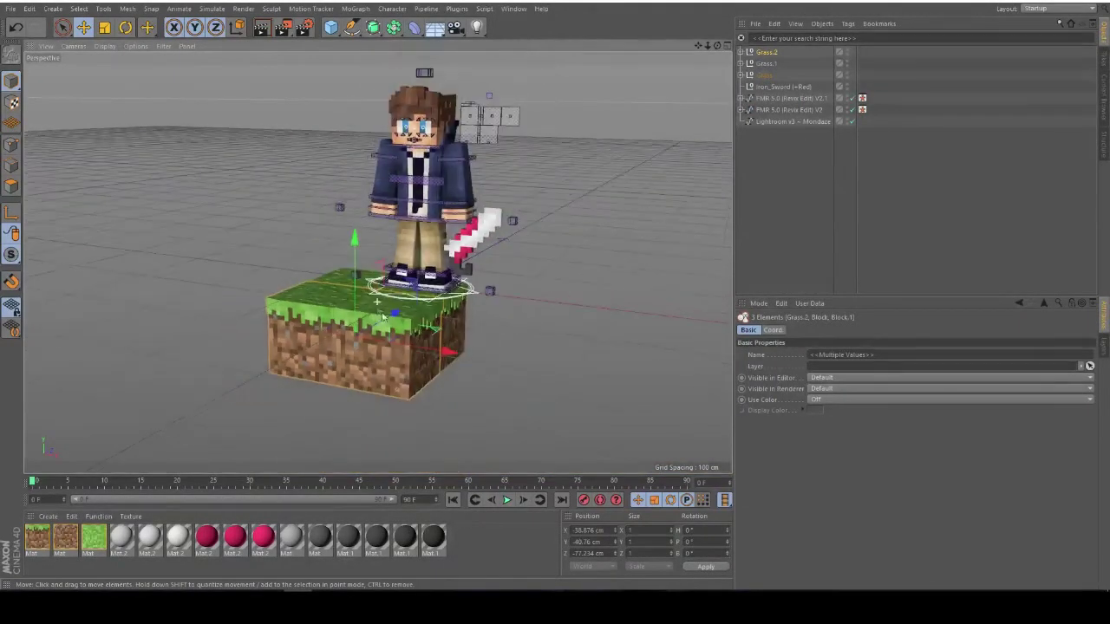
Load the Dark Oak dalle block from the Blocks folder of the Blocks & Items 3D presets into the scene
{"action": "scroll", "coordinate": [580, 279], "scroll_direction": "up", "scroll_amount": 1}
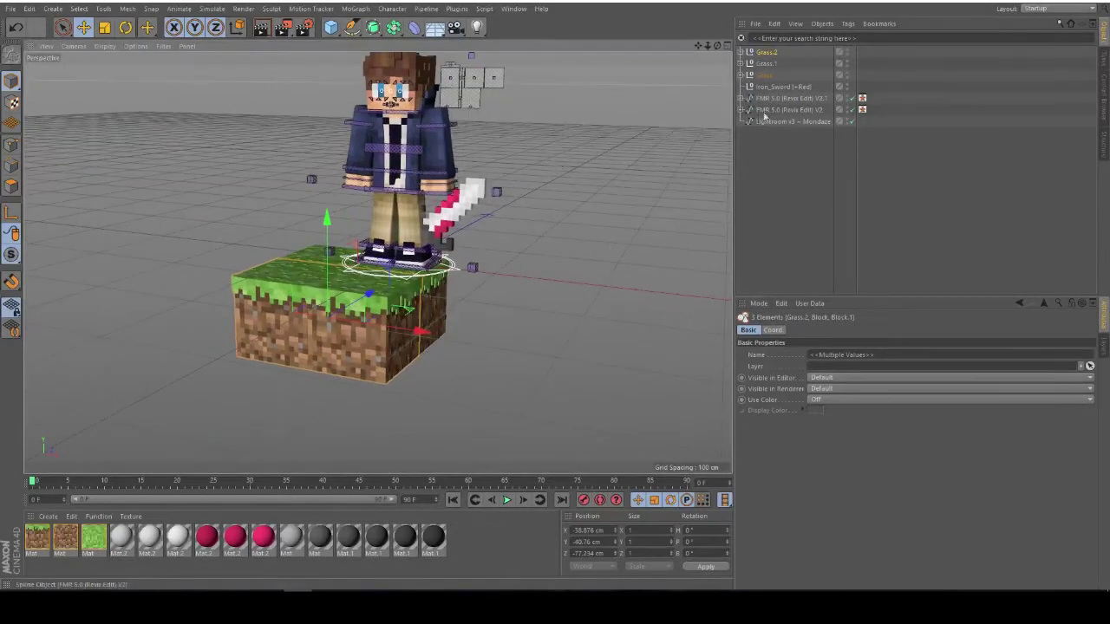
{"action": "left_click", "coordinate": [528, 271]}
{"action": "mouse_move", "coordinate": [528, 270]}
{"action": "left_mouse_down", "text": "alt"}
{"action": "mouse_move", "coordinate": [473, 299]}
{"action": "mouse_move", "coordinate": [561, 284]}
{"action": "mouse_move", "coordinate": [521, 265]}
{"action": "left_mouse_up", "text": "alt"}
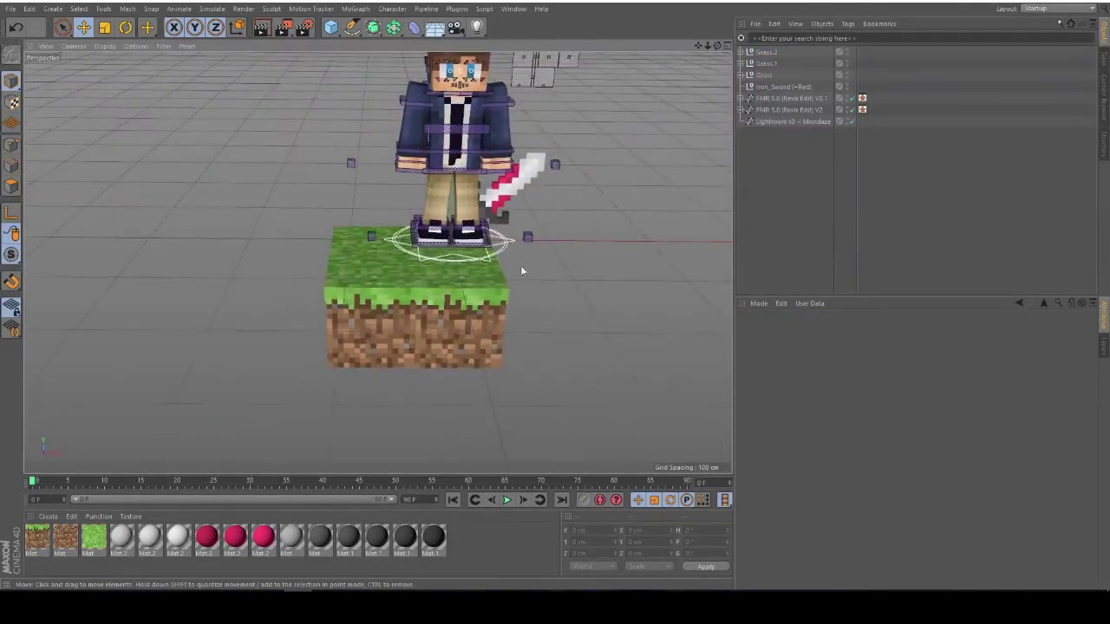
{"action": "left_click", "coordinate": [514, 8]}
{"action": "left_click", "coordinate": [537, 71]}
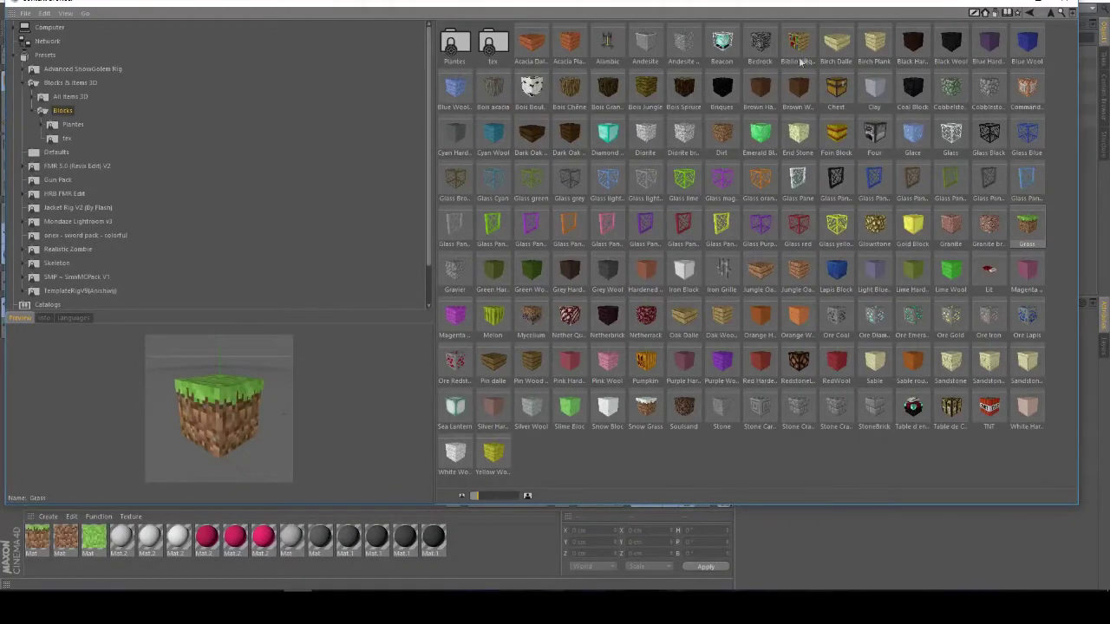
{"action": "double_click", "coordinate": [532, 143]}
{"action": "left_click", "coordinate": [1065, 3]}
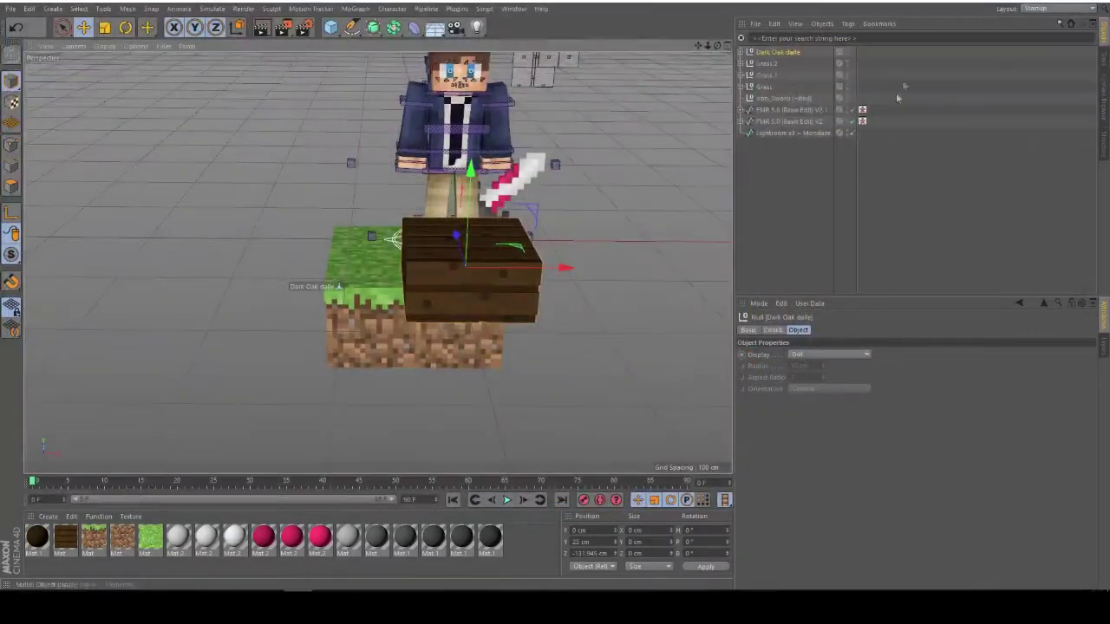
Delete the three grass block groups that form the platform under the character
{"action": "left_click", "coordinate": [773, 63]}
{"action": "left_click", "coordinate": [769, 85], "text": "shift"}
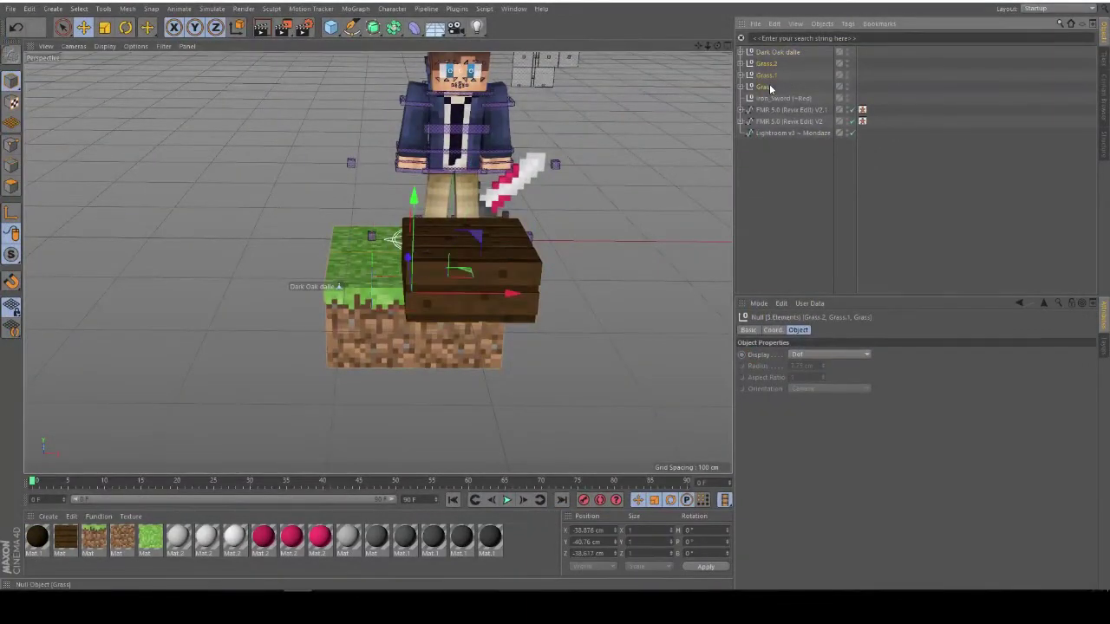
{"action": "key", "text": "Delete"}
Move the dark oak block to the character's feet and adjust its scale and tilt as the first bridge plank
{"action": "left_click", "coordinate": [790, 53]}
{"action": "left_click_drag", "start_coordinate": [659, 146], "coordinate": [663, 158], "text": "alt"}
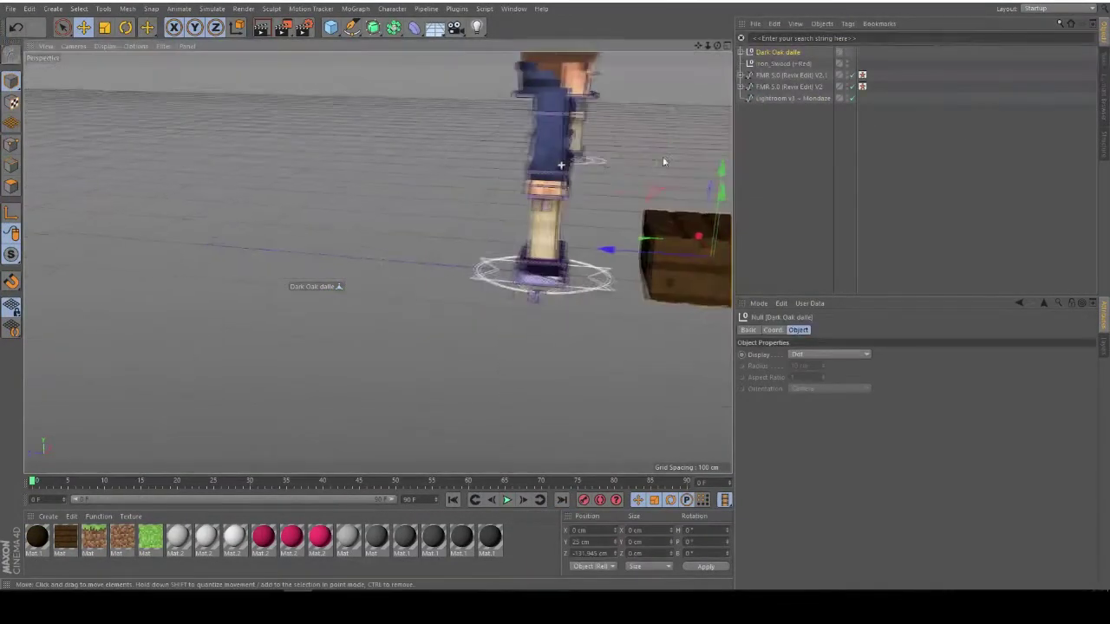
{"action": "middle_click_drag", "start_coordinate": [663, 158], "coordinate": [531, 105], "text": "alt"}
{"action": "left_click_drag", "start_coordinate": [622, 70], "coordinate": [484, 226]}
{"action": "key", "text": "t"}
{"action": "key", "text": "e"}
{"action": "key", "text": "r"}
{"action": "key", "text": "e"}
{"action": "key", "text": "r"}
{"action": "key", "text": "e"}
Duplicate the dark oak plank into a curved row of five, rotating each copy slightly to follow a sagging bridge
{"action": "left_click_drag", "start_coordinate": [484, 226], "coordinate": [572, 238], "text": "ctrl"}
{"action": "key", "text": "r"}
{"action": "left_click_drag", "start_coordinate": [458, 203], "coordinate": [299, 257]}
{"action": "key", "text": "e"}
{"action": "left_click_drag", "start_coordinate": [299, 258], "coordinate": [146, 262], "text": "ctrl"}
{"action": "key", "text": "r"}
{"action": "key", "text": "e"}
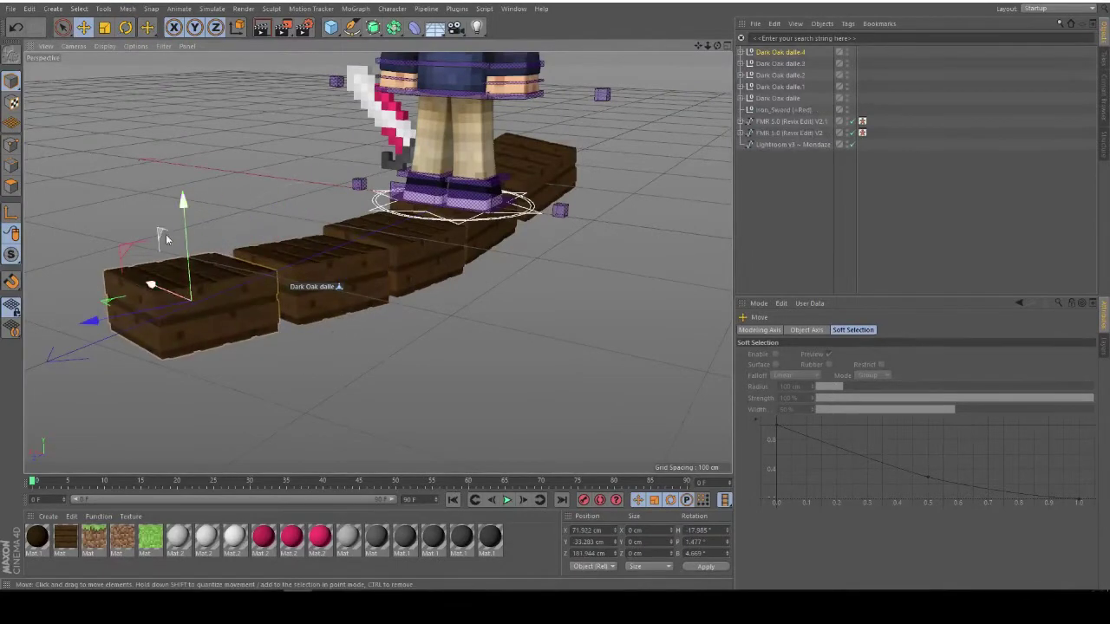
Tilt the end plank upward and add two more rotated duplicates that continue the curve of the bridge
{"action": "key", "text": "r"}
{"action": "left_click_drag", "start_coordinate": [250, 287], "coordinate": [282, 279]}
{"action": "key", "text": "e"}
{"action": "left_click_drag", "start_coordinate": [203, 252], "coordinate": [143, 259], "text": "alt"}
{"action": "left_click_drag", "start_coordinate": [143, 263], "coordinate": [39, 252], "text": "ctrl"}
{"action": "key", "text": "ctrl+z"}
{"action": "middle_click_drag", "start_coordinate": [195, 292], "coordinate": [338, 301], "text": "alt"}
{"action": "left_click_drag", "start_coordinate": [246, 282], "coordinate": [121, 265], "text": "ctrl"}
{"action": "key", "text": "r"}
{"action": "left_click_drag", "start_coordinate": [198, 277], "coordinate": [233, 264]}
{"action": "key", "text": "e"}
{"action": "left_click_drag", "start_coordinate": [139, 261], "coordinate": [19, 245], "text": "ctrl"}
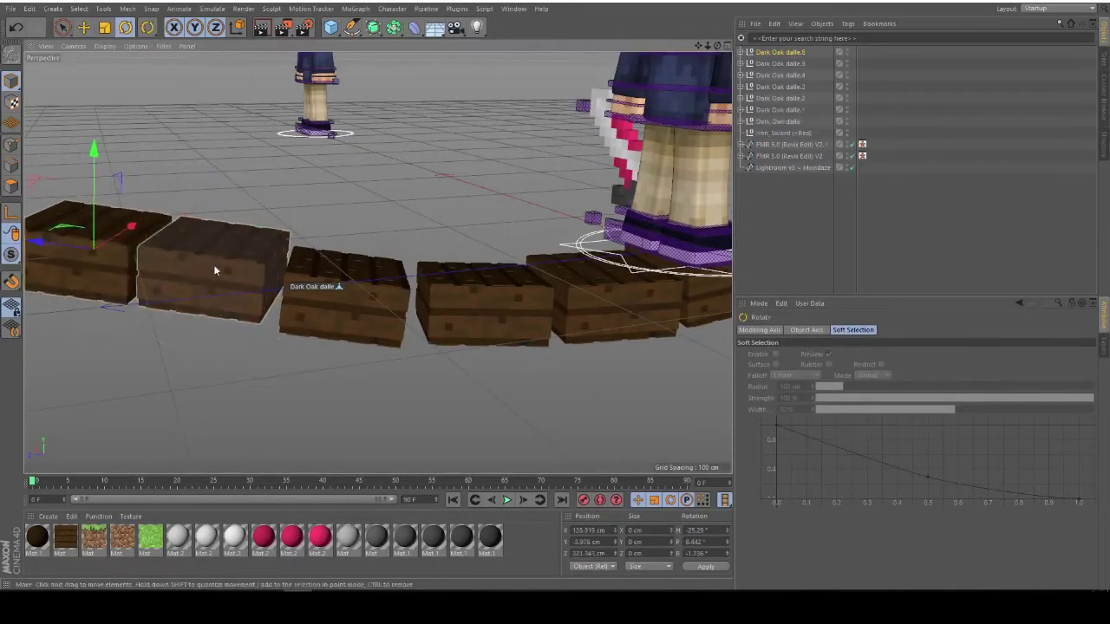
Duplicate the end plank once more as the eighth bridge piece and turn it to a heading of about -26°
{"action": "middle_click_drag", "start_coordinate": [178, 260], "coordinate": [440, 297], "text": "alt"}
{"action": "key", "text": "r"}
{"action": "left_click_drag", "start_coordinate": [440, 297], "coordinate": [477, 312], "text": "alt"}
{"action": "left_click_drag", "start_coordinate": [342, 312], "coordinate": [378, 305]}
{"action": "key", "text": "e"}
{"action": "left_click_drag", "start_coordinate": [228, 290], "coordinate": [441, 293], "text": "ctrl"}
{"action": "key", "text": "r"}
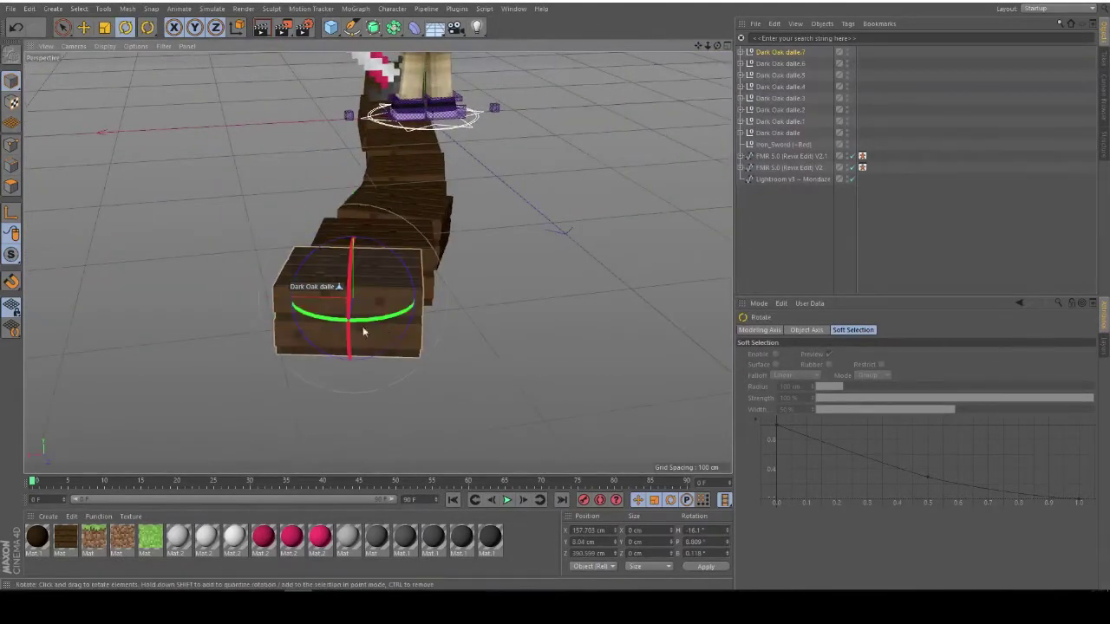
{"action": "left_click_drag", "start_coordinate": [363, 332], "coordinate": [415, 301], "text": "alt"}
Browse the All Items 3D and Blocks folders of the Blocks & Items 3D presets for a fence piece
{"action": "key", "text": "shift+F8"}
{"action": "left_click", "coordinate": [532, 136]}
{"action": "left_click", "coordinate": [570, 91]}
{"action": "left_click", "coordinate": [673, 160]}
{"action": "left_click", "coordinate": [570, 227]}
{"action": "left_click", "coordinate": [952, 409]}
{"action": "left_click", "coordinate": [995, 414]}
{"action": "left_click", "coordinate": [1029, 13]}
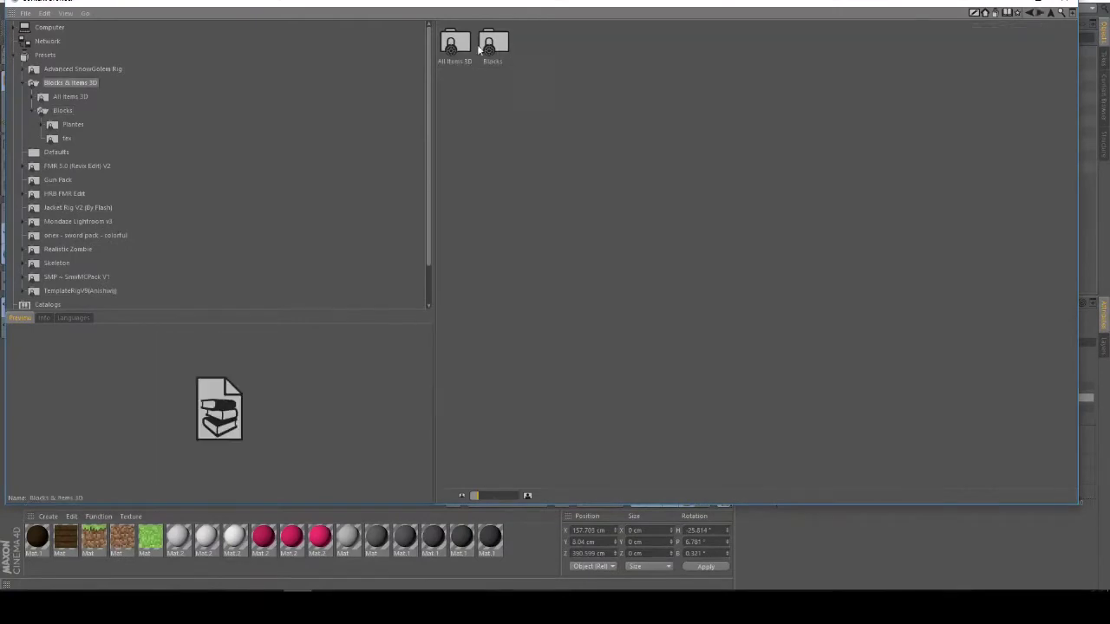
{"action": "double_click", "coordinate": [455, 44]}
{"action": "double_click", "coordinate": [607, 44]}
{"action": "left_click", "coordinate": [1029, 13]}
{"action": "left_click", "coordinate": [1029, 13]}
{"action": "double_click", "coordinate": [493, 44]}
{"action": "left_click", "coordinate": [1029, 13]}
{"action": "double_click", "coordinate": [456, 43]}
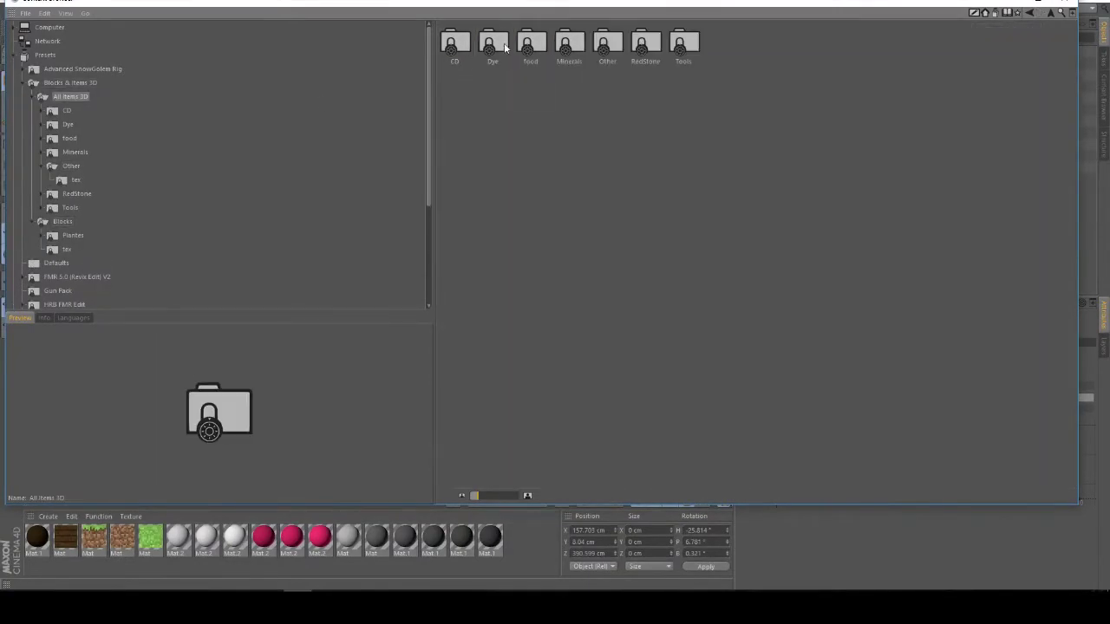
{"action": "double_click", "coordinate": [570, 45]}
{"action": "left_click", "coordinate": [1029, 13]}
{"action": "left_click", "coordinate": [1029, 13]}
{"action": "left_click", "coordinate": [1030, 13]}
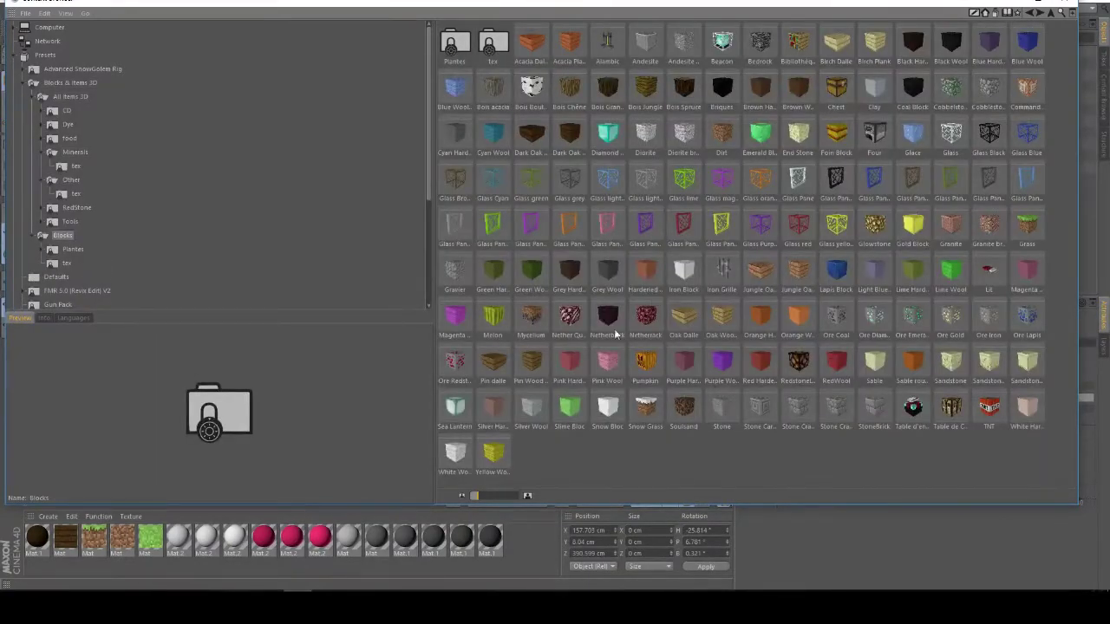
Find the dark wood fence among the block folders of the SMP preset pack and load it into the scene
{"action": "left_click", "coordinate": [22, 83]}
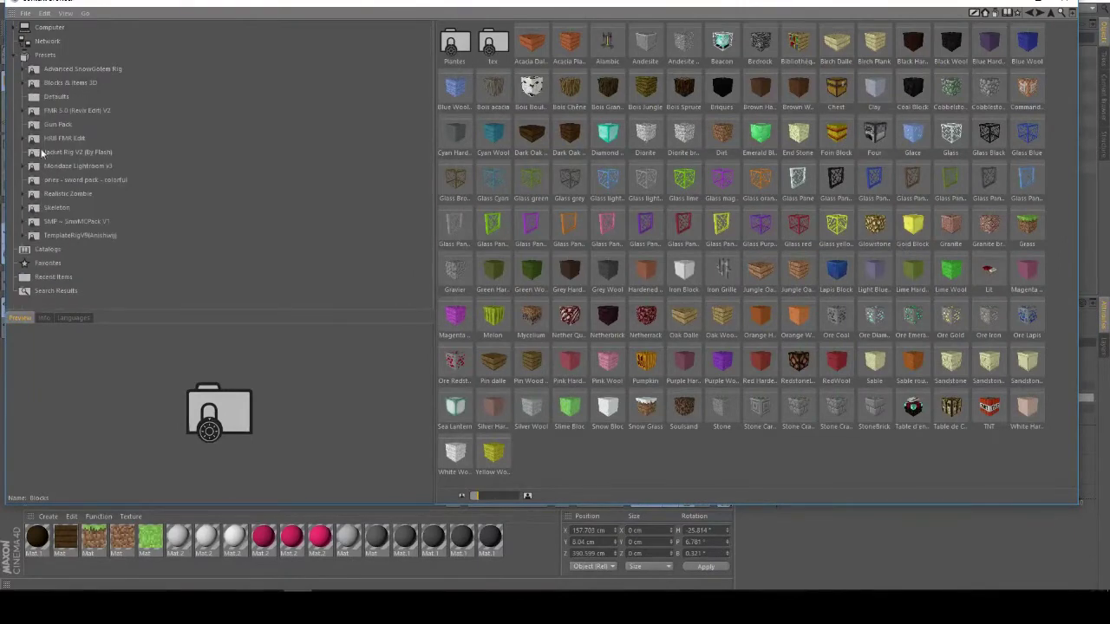
{"action": "left_click", "coordinate": [73, 223]}
{"action": "double_click", "coordinate": [458, 45]}
{"action": "double_click", "coordinate": [458, 46]}
{"action": "left_click", "coordinate": [1029, 13]}
{"action": "double_click", "coordinate": [503, 43]}
{"action": "left_click", "coordinate": [505, 42]}
{"action": "left_click", "coordinate": [520, 44]}
{"action": "double_click", "coordinate": [532, 46]}
{"action": "left_click", "coordinate": [1029, 13]}
{"action": "left_click", "coordinate": [1029, 13]}
{"action": "double_click", "coordinate": [455, 43]}
{"action": "double_click", "coordinate": [605, 52]}
{"action": "left_click", "coordinate": [1029, 13]}
{"action": "left_click", "coordinate": [1029, 13]}
{"action": "double_click", "coordinate": [572, 48]}
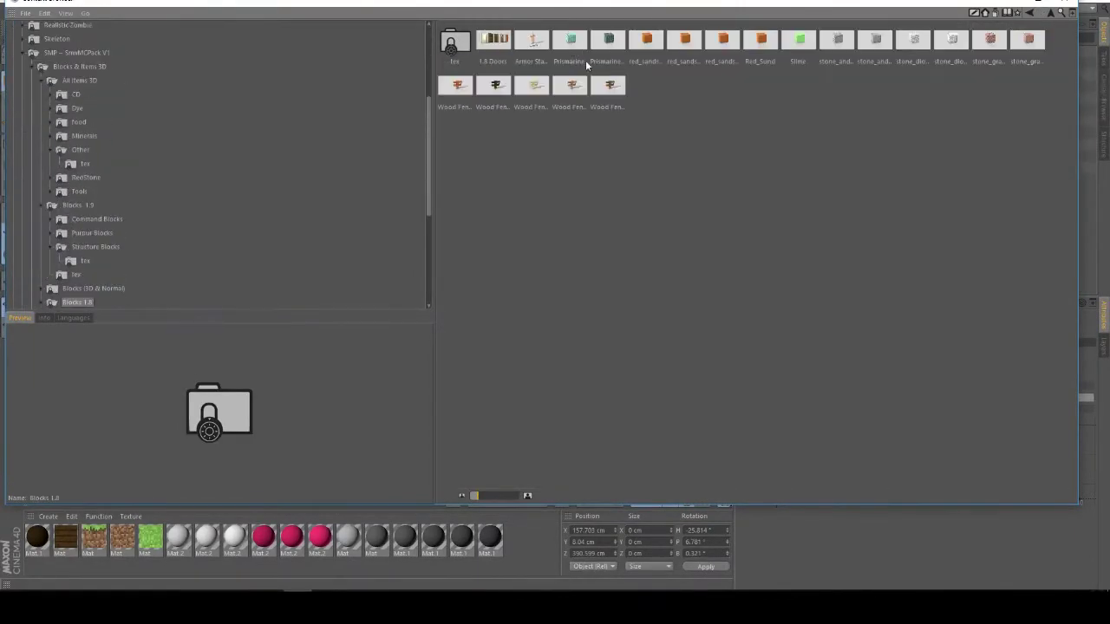
{"action": "double_click", "coordinate": [498, 84]}
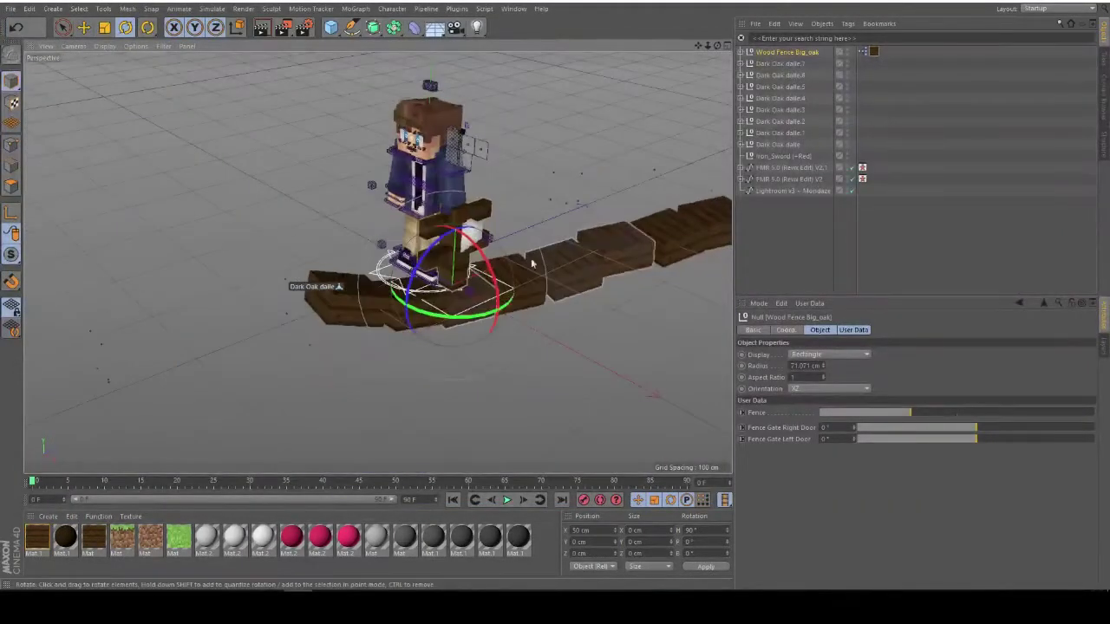
Position the fence along the bridge edge beside the character and duplicate it into three sections tilted to match the planks
{"action": "key", "text": "e"}
{"action": "left_click_drag", "start_coordinate": [535, 335], "coordinate": [453, 347]}
{"action": "left_click_drag", "start_coordinate": [392, 265], "coordinate": [359, 245]}
{"action": "key", "text": "r"}
{"action": "key", "text": "e"}
{"action": "left_click_drag", "start_coordinate": [409, 322], "coordinate": [607, 357]}
{"action": "key", "text": "r"}
{"action": "key", "text": "e"}
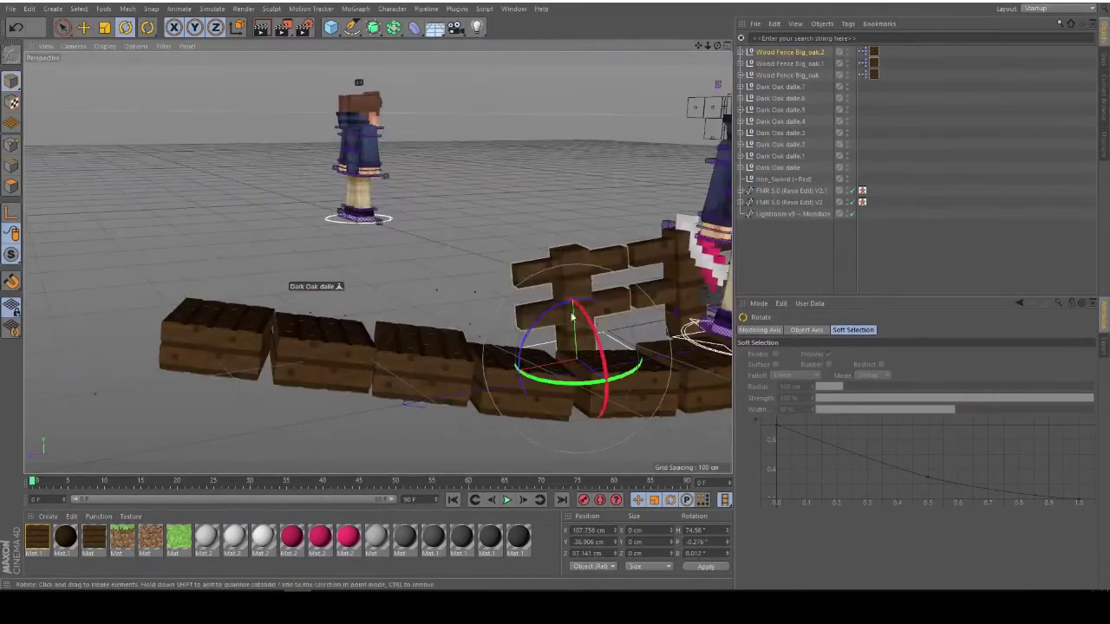
{"action": "left_click_drag", "start_coordinate": [555, 364], "coordinate": [576, 347]}
{"action": "key", "text": "e"}
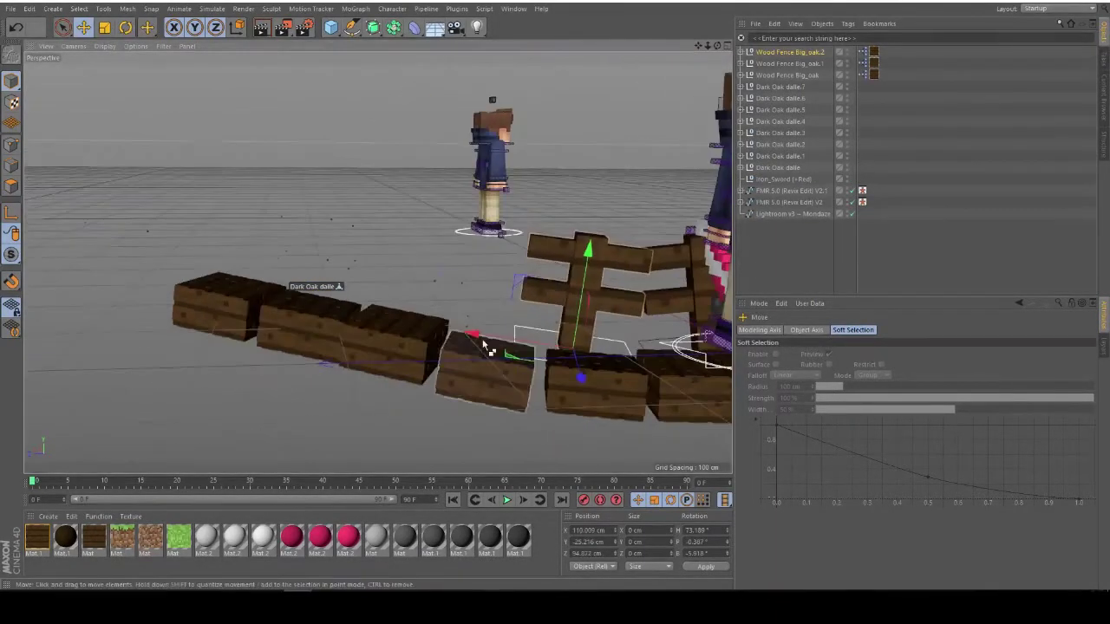
Duplicate two more fence sections toward the rising end of the bridge, tilting them to follow the plank slope
{"action": "left_click_drag", "start_coordinate": [485, 346], "coordinate": [252, 321], "text": "ctrl"}
{"action": "key", "text": "r"}
{"action": "left_click_drag", "start_coordinate": [334, 291], "coordinate": [352, 260]}
{"action": "key", "text": "e"}
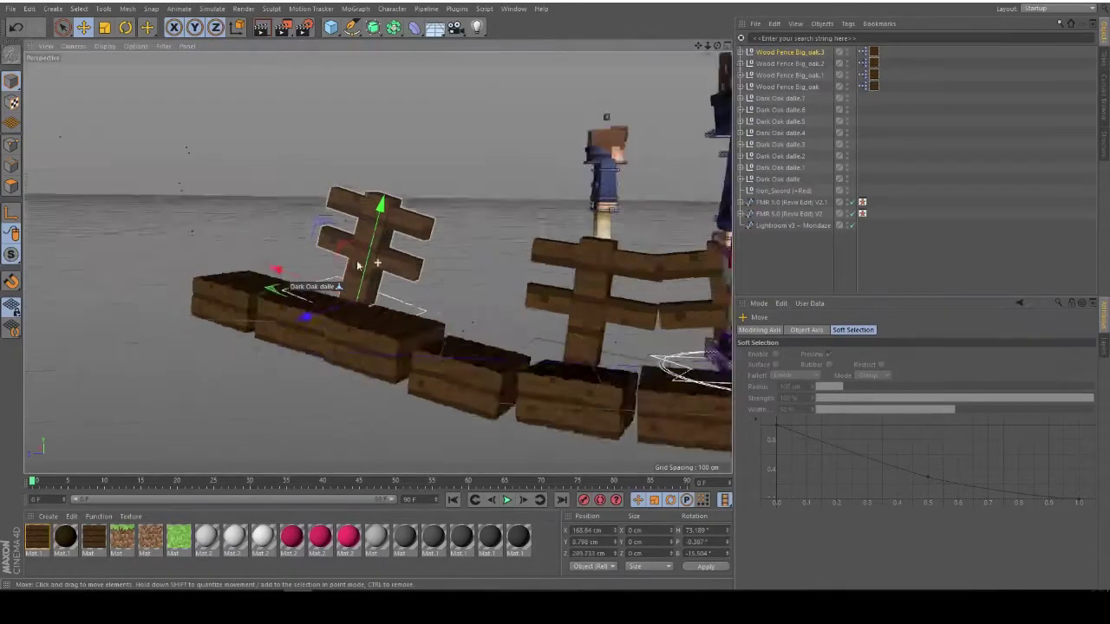
{"action": "left_click_drag", "start_coordinate": [199, 260], "coordinate": [251, 299]}
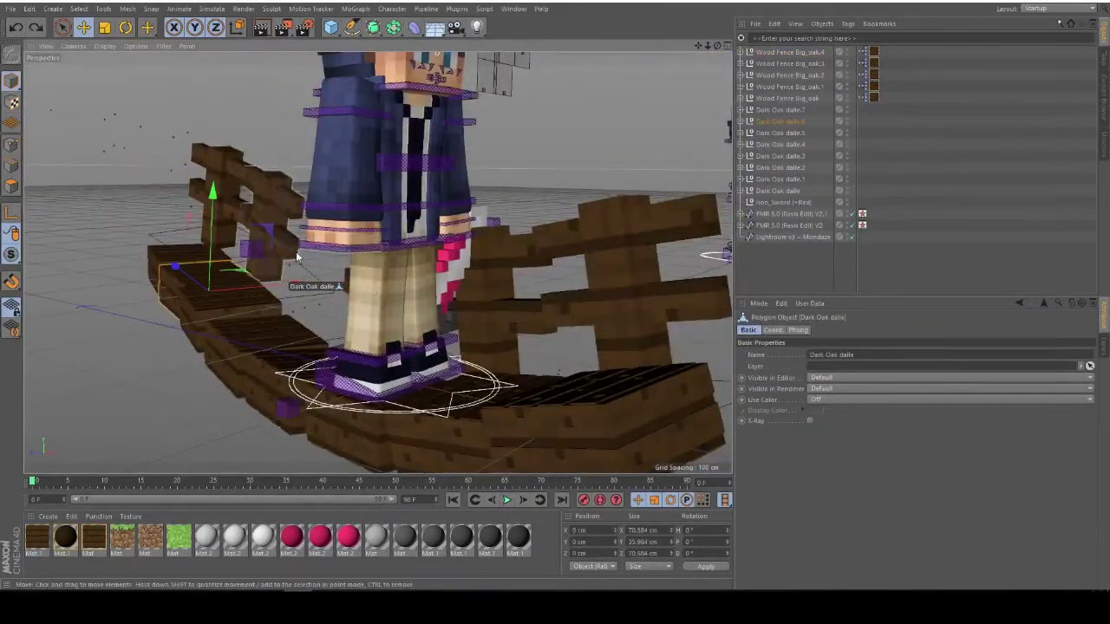
Frame the character and the bridge from a low front angle and add a camera at that view
{"action": "left_click", "coordinate": [62, 28]}
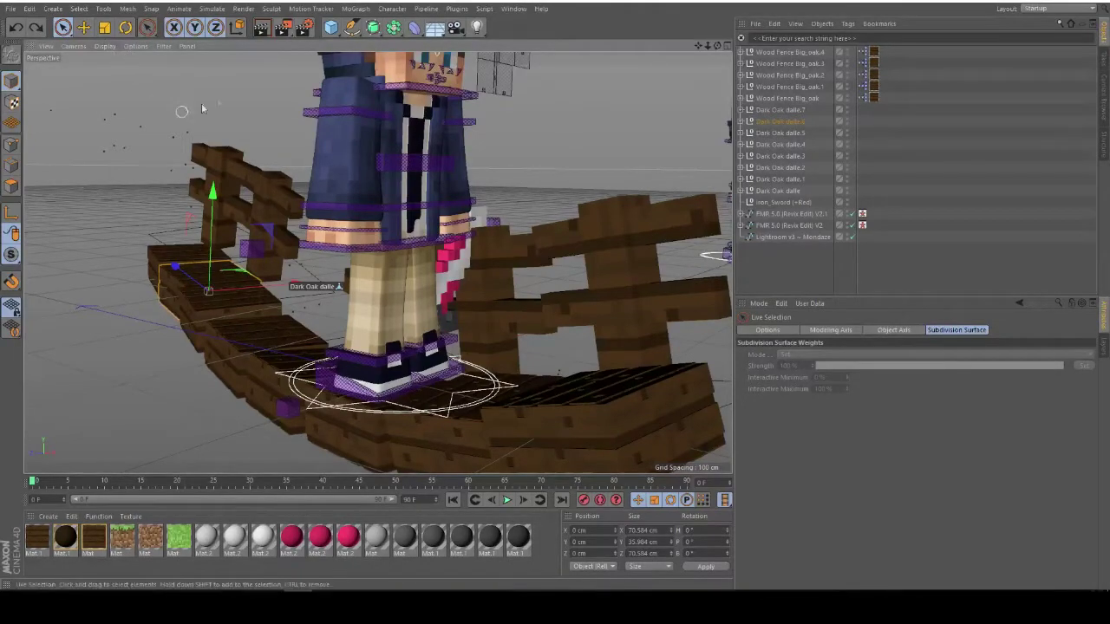
{"action": "left_click_drag", "start_coordinate": [529, 114], "coordinate": [566, 110], "text": "alt"}
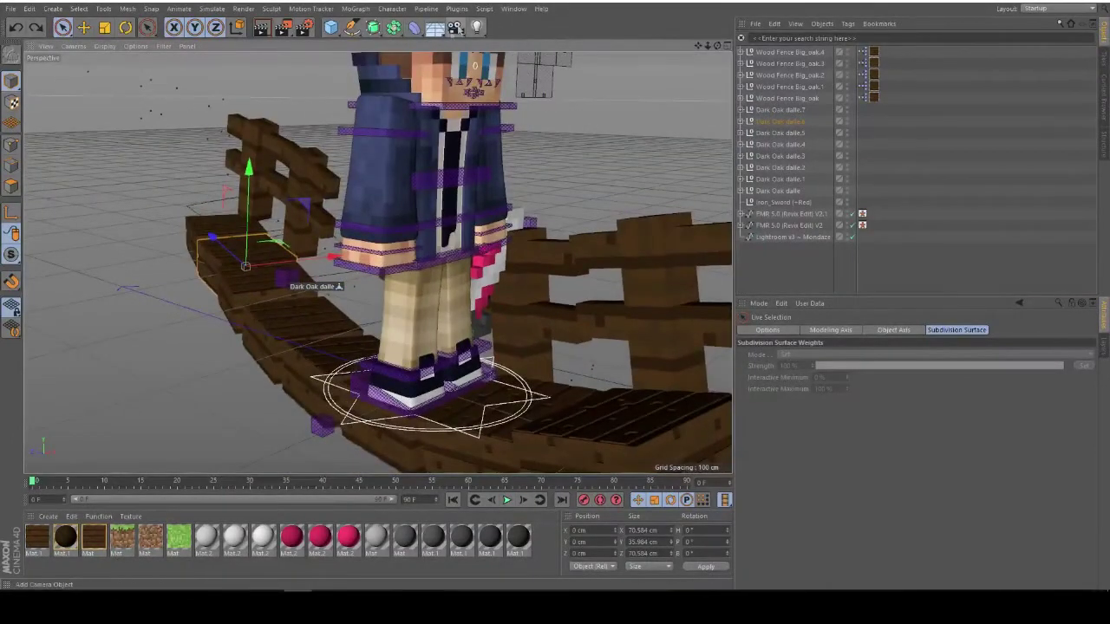
{"action": "left_click", "coordinate": [780, 53]}
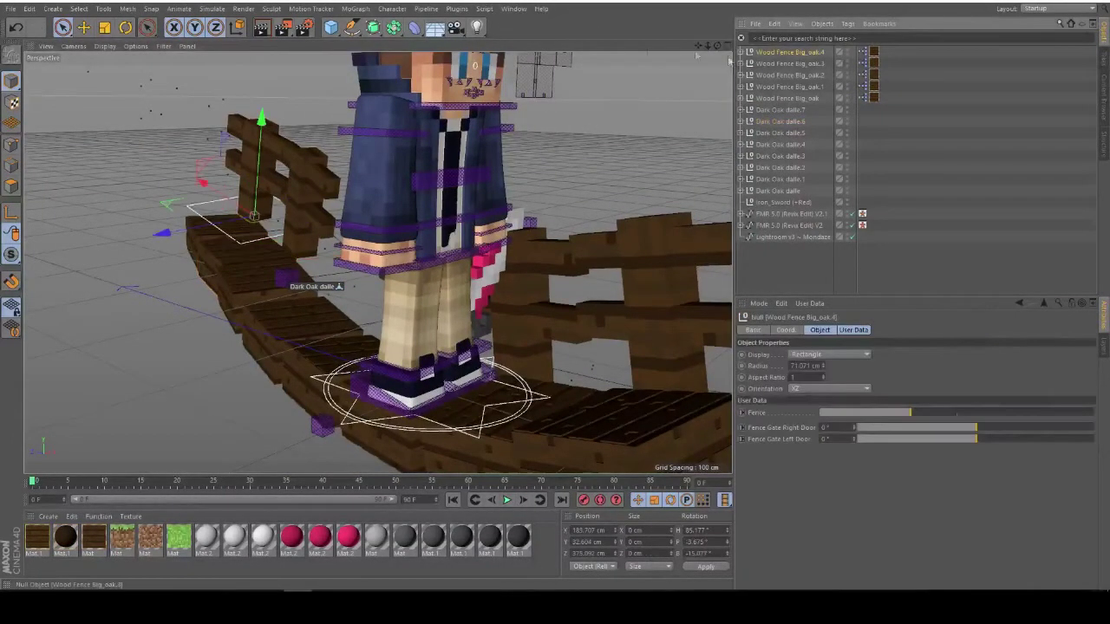
{"action": "left_click", "coordinate": [458, 27]}
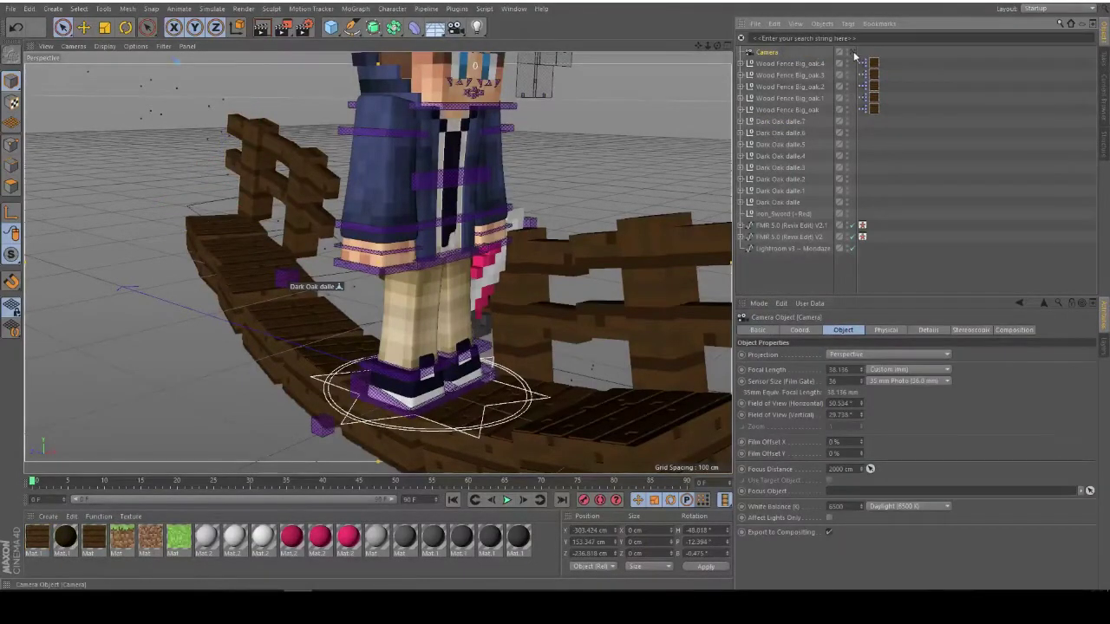
{"action": "left_click_drag", "start_coordinate": [525, 397], "coordinate": [591, 202], "text": "alt"}
{"action": "left_click", "coordinate": [677, 413]}
{"action": "scroll", "coordinate": [679, 412], "scroll_direction": "down", "scroll_amount": 3}
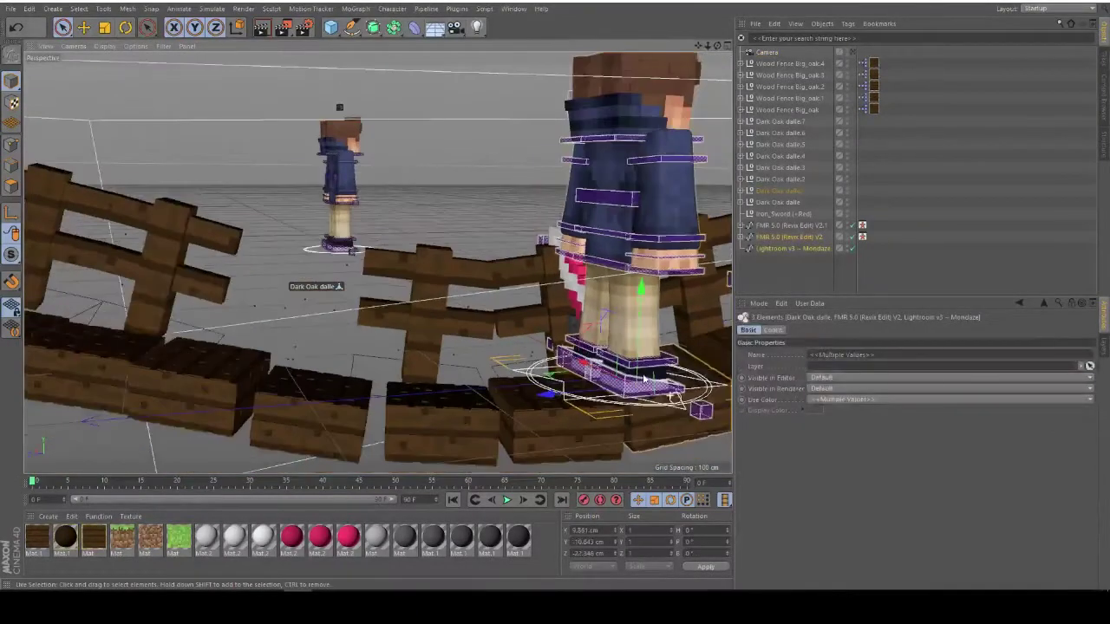
{"action": "left_click_drag", "start_coordinate": [553, 382], "coordinate": [557, 472], "text": "alt"}
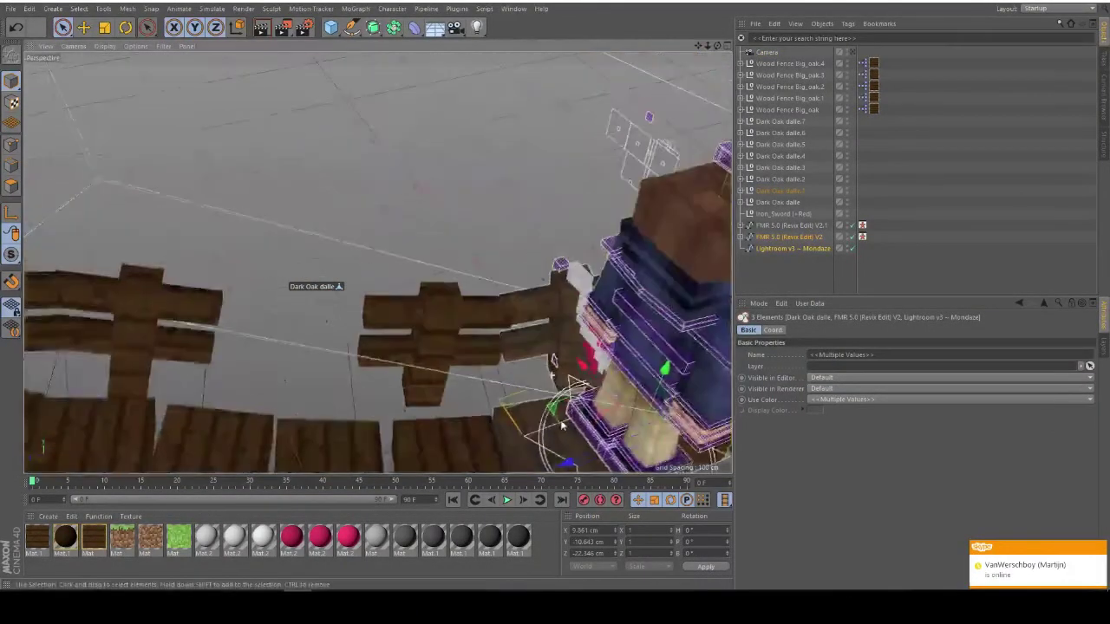
{"action": "left_click_drag", "start_coordinate": [559, 414], "coordinate": [314, 395]}
{"action": "left_click_drag", "start_coordinate": [460, 438], "coordinate": [334, 356], "text": "alt"}
{"action": "key", "text": "ctrl+z"}
{"action": "scroll", "coordinate": [474, 241], "scroll_direction": "down", "scroll_amount": 3}
{"action": "left_click", "coordinate": [461, 224]}
{"action": "left_click_drag", "start_coordinate": [462, 223], "coordinate": [620, 290], "text": "alt"}
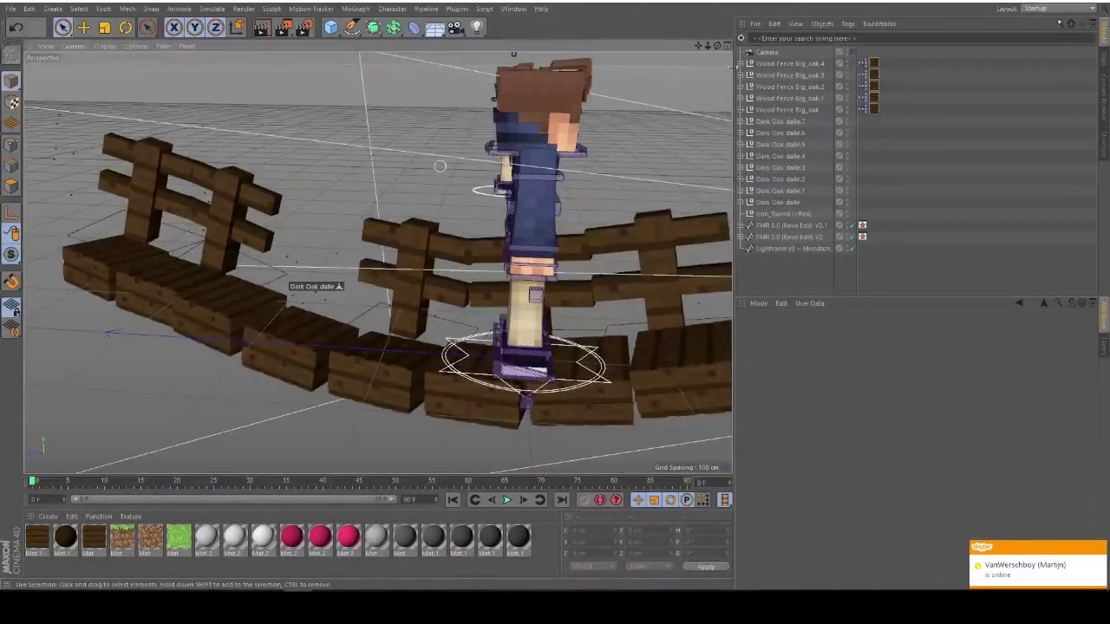
Move the FMR 5.0 V2 character rig along the bridge and tilt it about 10° in pitch and -9° in bank onto the sloping planks
{"action": "left_click", "coordinate": [772, 239]}
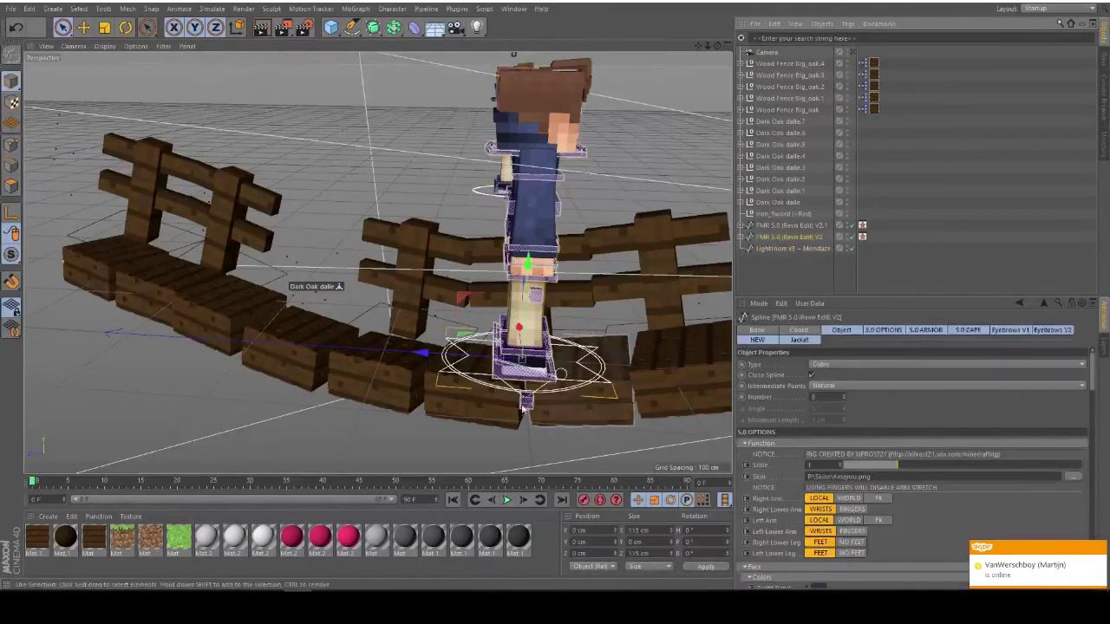
{"action": "left_click_drag", "start_coordinate": [457, 343], "coordinate": [413, 368], "text": "alt"}
{"action": "key", "text": "r"}
{"action": "mouse_move", "coordinate": [343, 421]}
{"action": "left_mouse_down"}
{"action": "mouse_move", "coordinate": [318, 418]}
{"action": "mouse_move", "coordinate": [340, 401]}
{"action": "mouse_move", "coordinate": [332, 422]}
{"action": "left_mouse_up"}
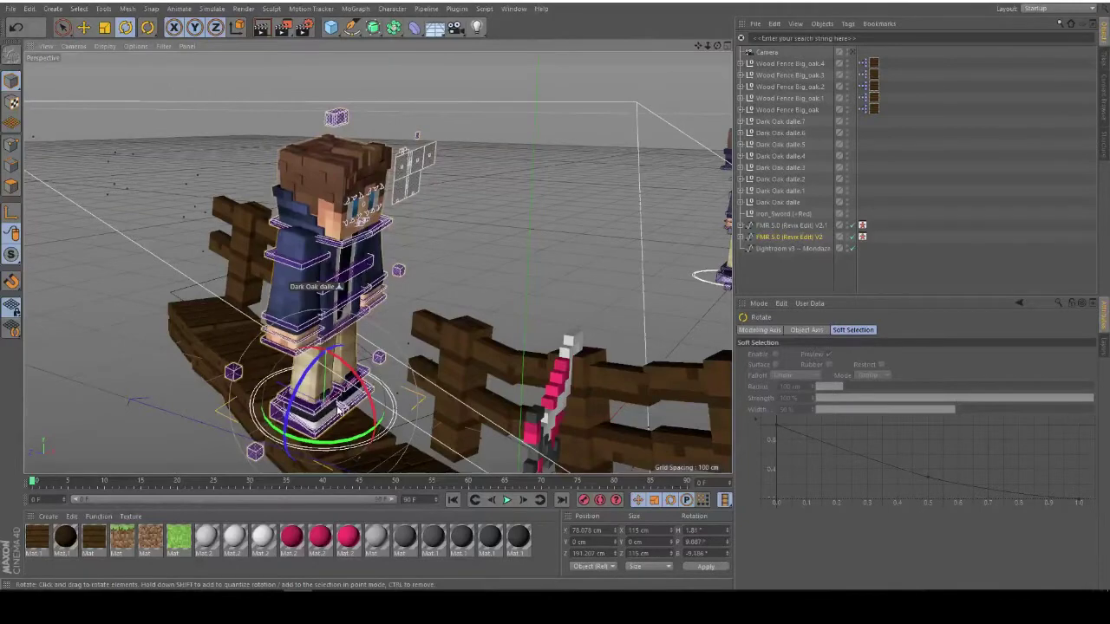
{"action": "left_click_drag", "start_coordinate": [328, 319], "coordinate": [327, 332]}
Pose the legs in a walking stride, lifting the left foot behind the body with about 36° heading and -28° bank
{"action": "left_click_drag", "start_coordinate": [359, 416], "coordinate": [348, 320], "text": "alt"}
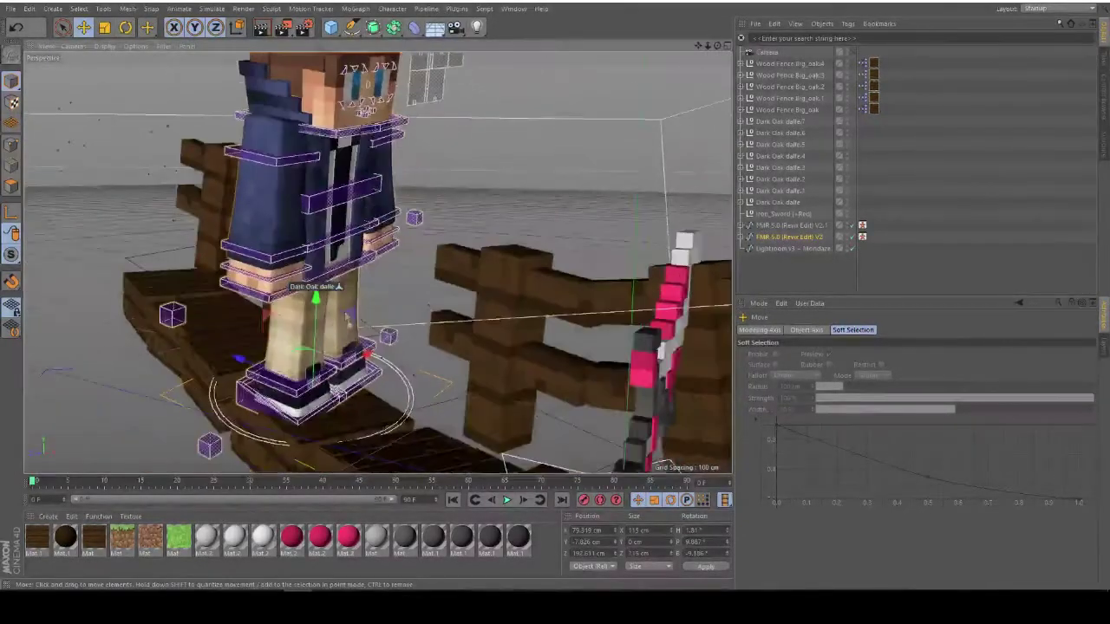
{"action": "left_click", "coordinate": [326, 413]}
{"action": "left_click_drag", "start_coordinate": [326, 412], "coordinate": [345, 293], "text": "alt"}
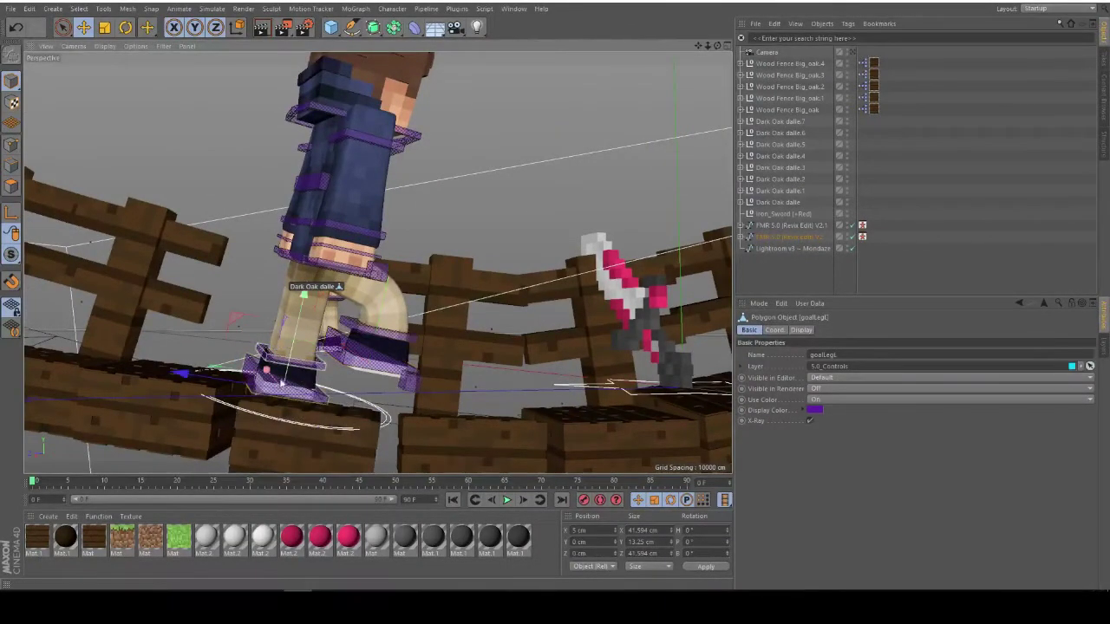
{"action": "key", "text": "r"}
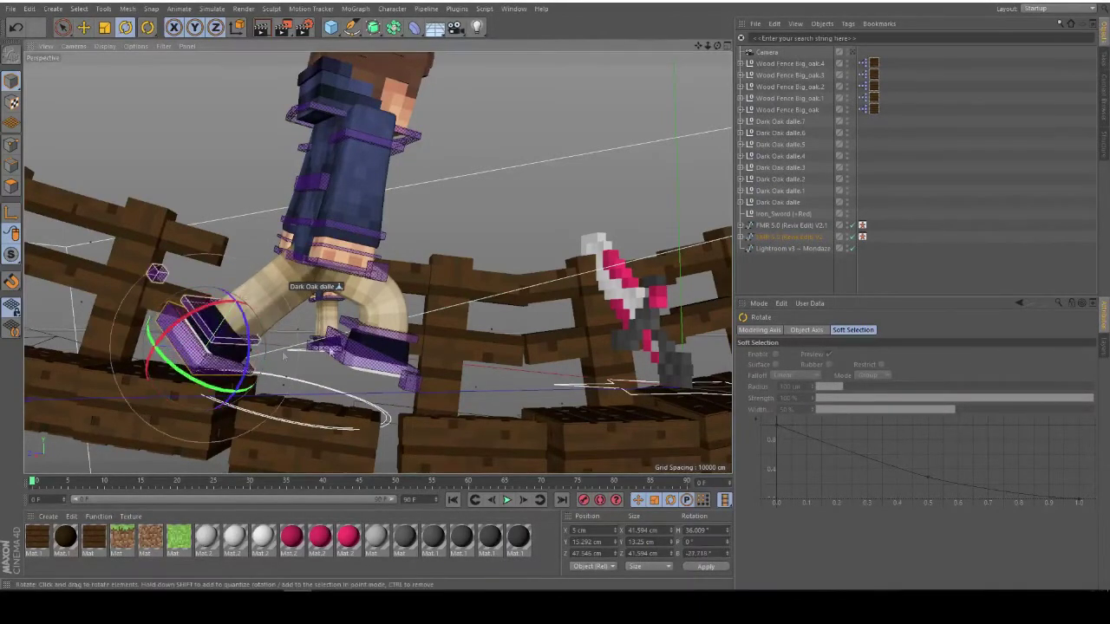
{"action": "left_click_drag", "start_coordinate": [328, 368], "coordinate": [379, 349], "text": "alt"}
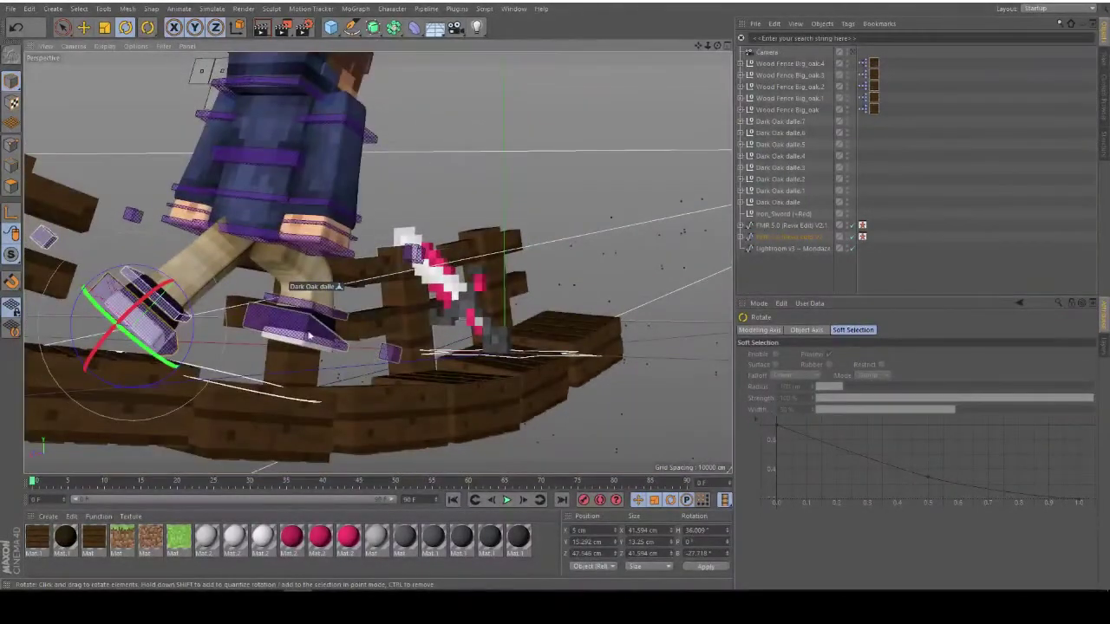
Rotate the waist control to a heading of about -16° and lower it so the body sinks into the stride
{"action": "left_click", "coordinate": [269, 235]}
{"action": "left_click_drag", "start_coordinate": [269, 238], "coordinate": [228, 194]}
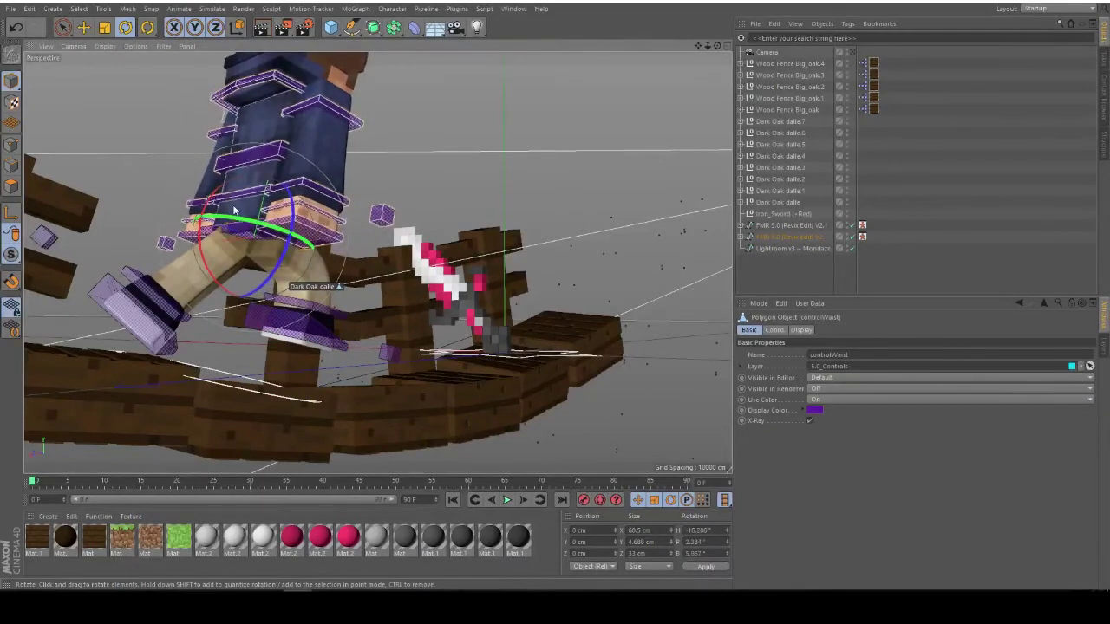
{"action": "key", "text": "e"}
{"action": "left_click_drag", "start_coordinate": [274, 171], "coordinate": [272, 184]}
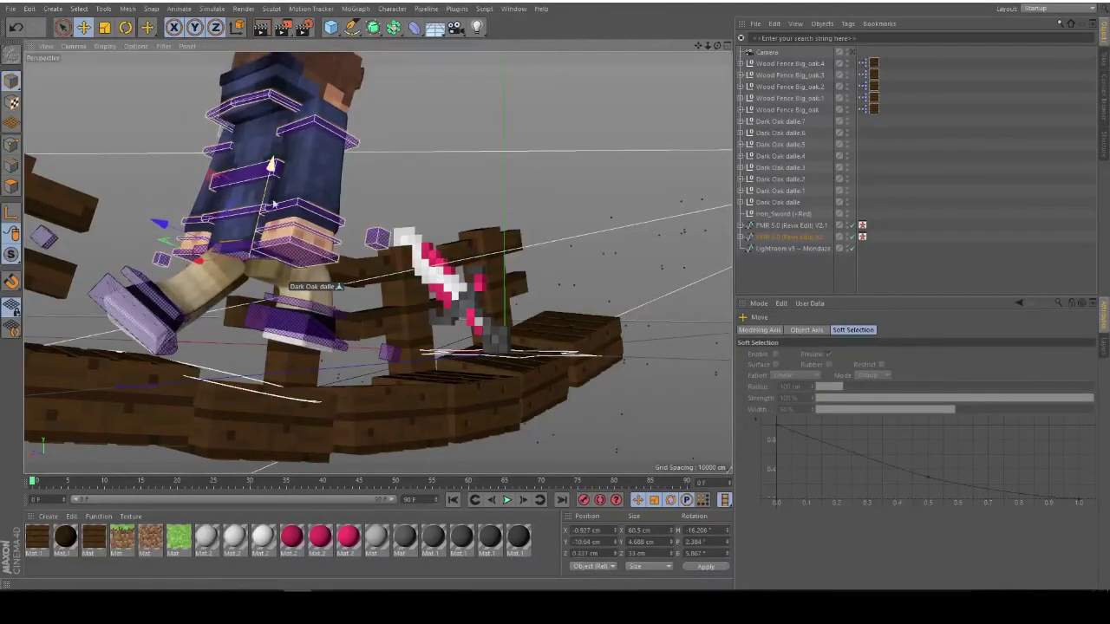
{"action": "left_click", "coordinate": [269, 396]}
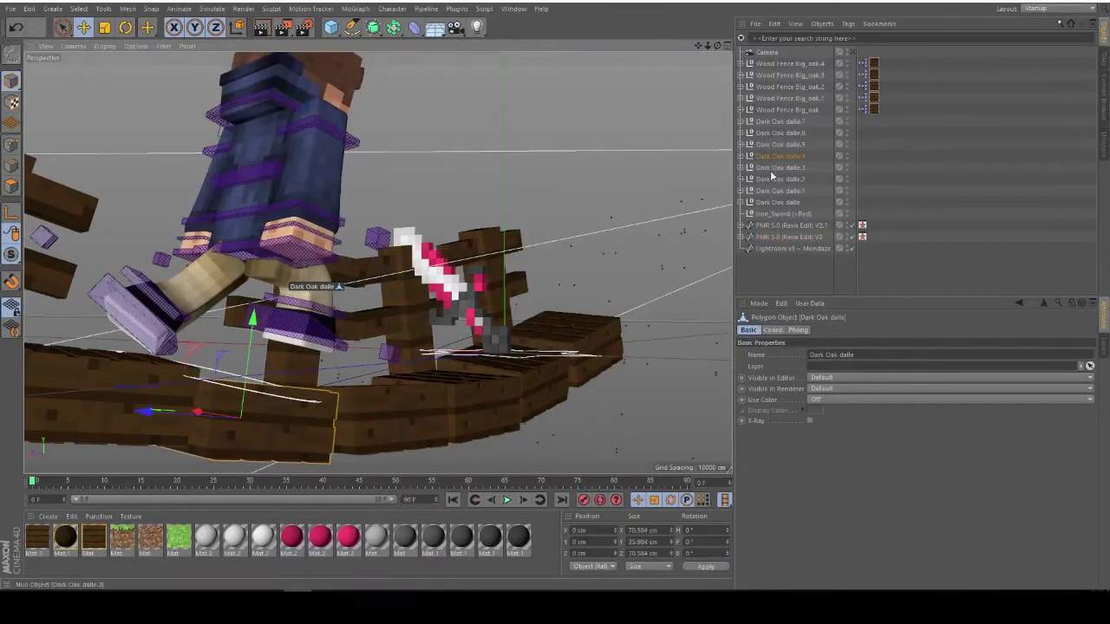
Lower the right foot control to about 11.6 cm and raise the character rig to about -18 cm so it stands on the planks
{"action": "left_click", "coordinate": [786, 237]}
{"action": "left_click_drag", "start_coordinate": [248, 277], "coordinate": [235, 300]}
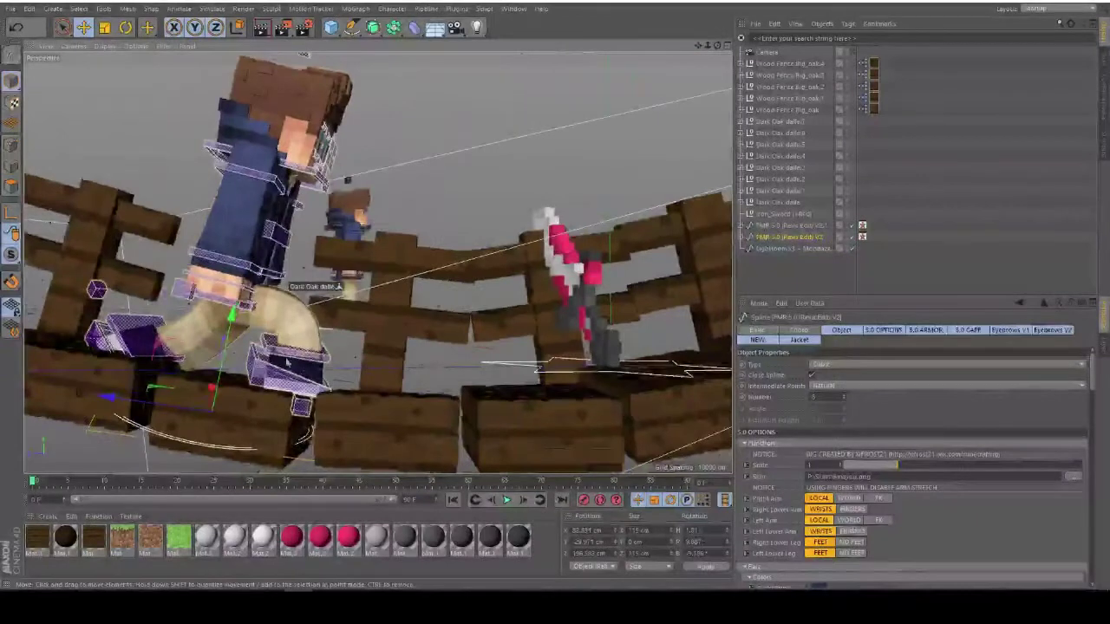
{"action": "left_click", "coordinate": [294, 368]}
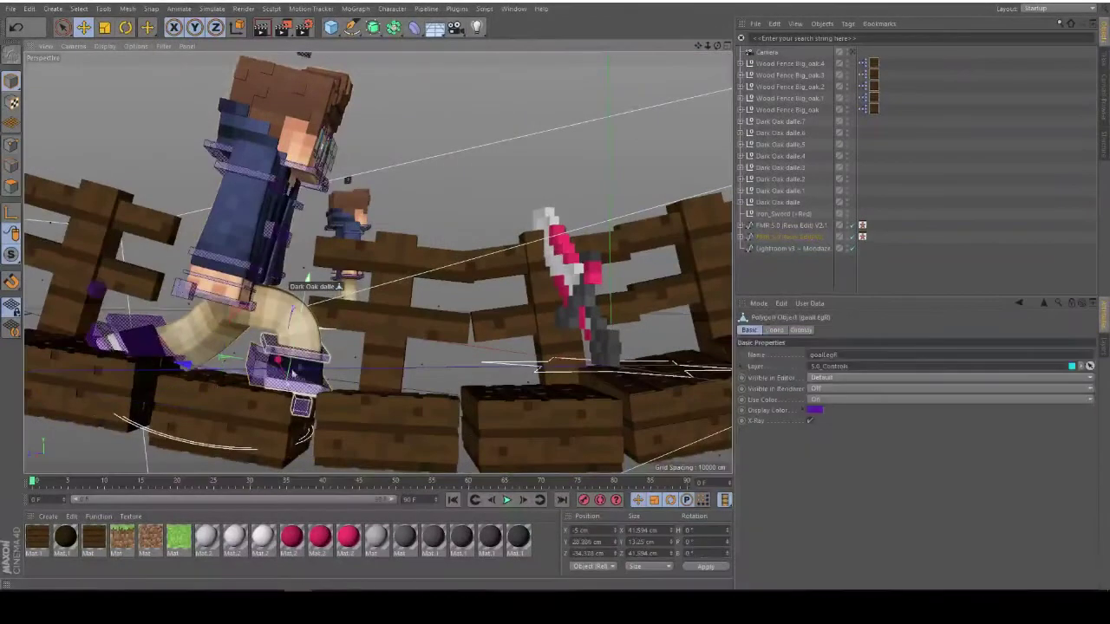
{"action": "left_click", "coordinate": [301, 310]}
{"action": "left_click", "coordinate": [303, 383]}
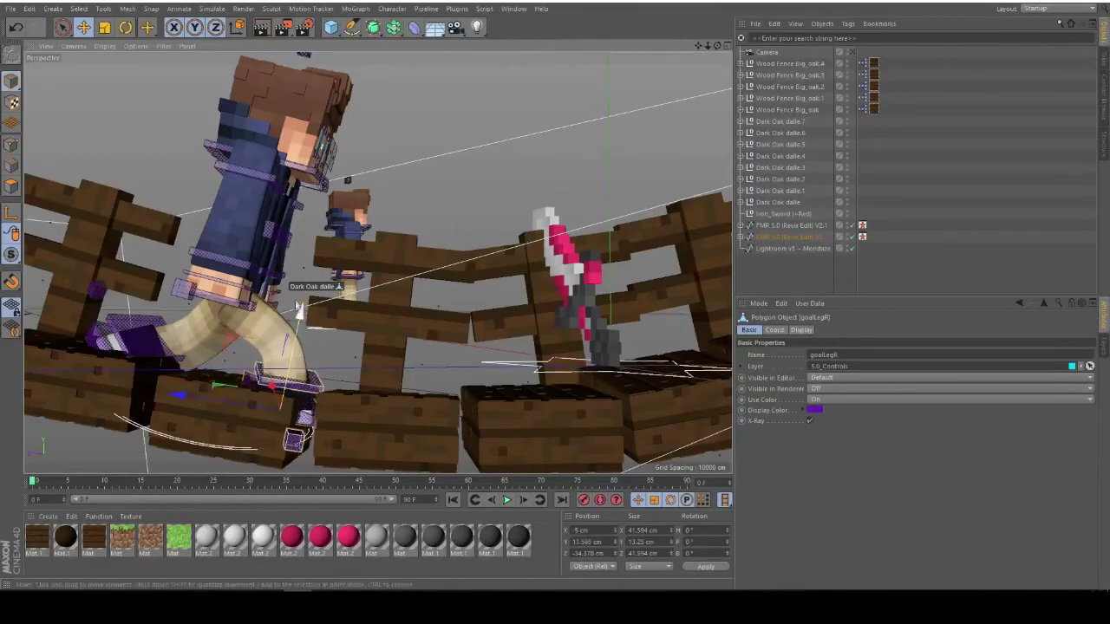
{"action": "left_click", "coordinate": [787, 236]}
{"action": "left_click_drag", "start_coordinate": [232, 321], "coordinate": [239, 287]}
{"action": "left_click_drag", "start_coordinate": [238, 287], "coordinate": [194, 358], "text": "alt"}
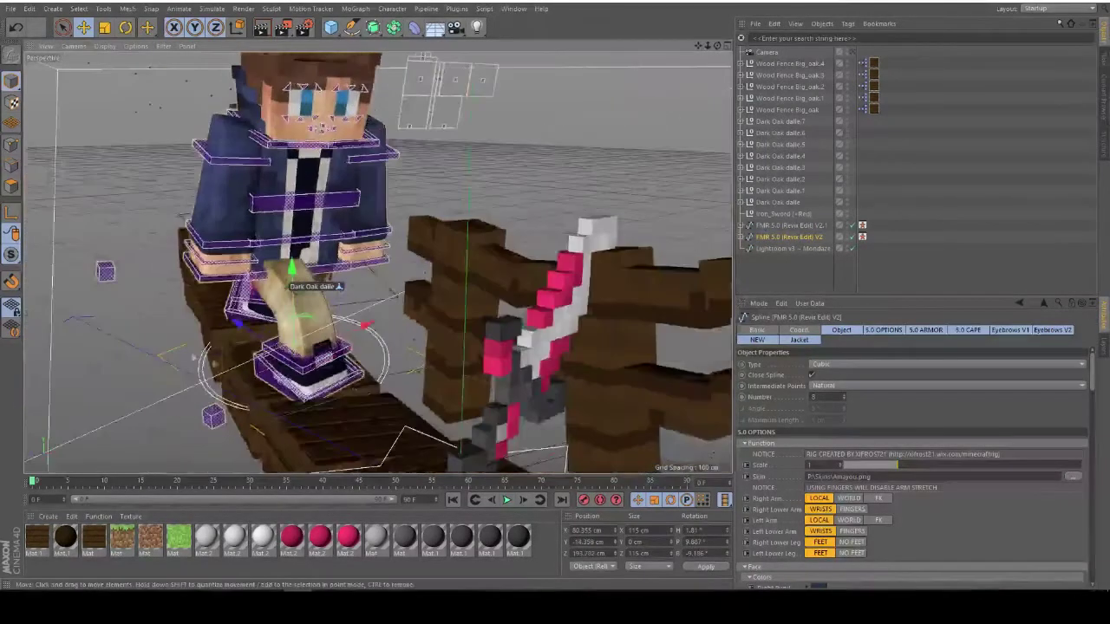
Shift the right foot control sideways to about X -30 cm and turn it to about -28° heading and -7° bank
{"action": "left_click", "coordinate": [358, 386]}
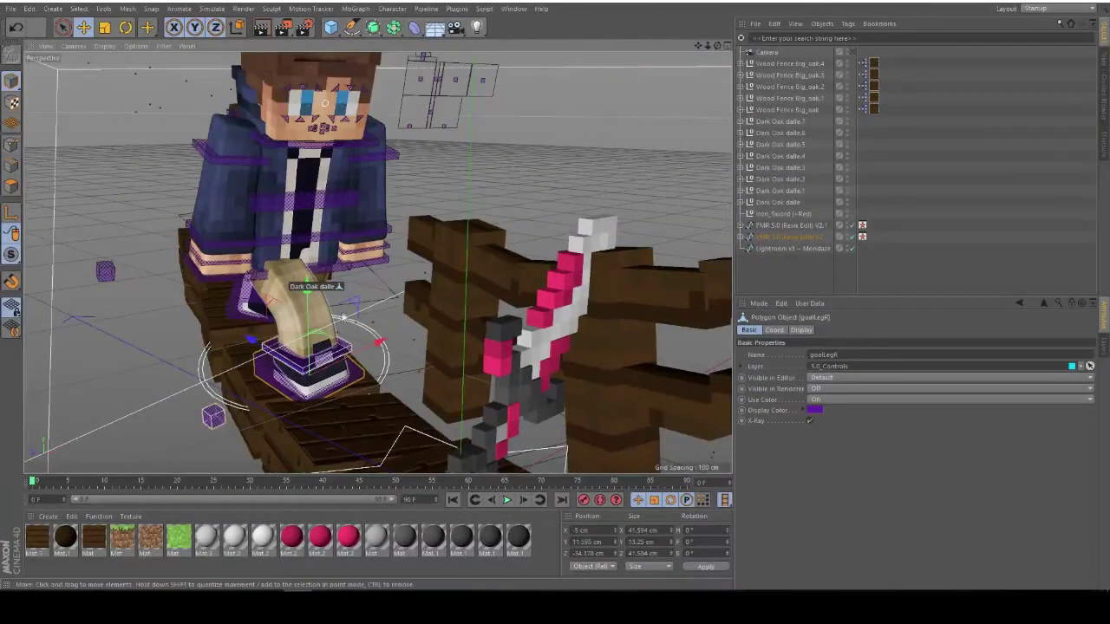
{"action": "key", "text": "r"}
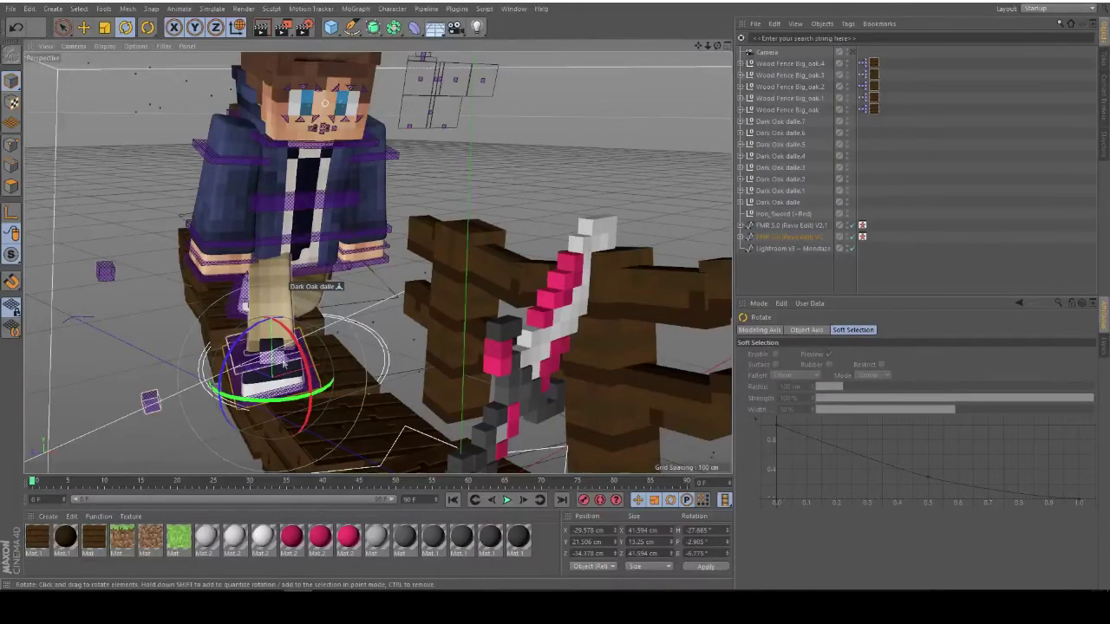
{"action": "left_click_drag", "start_coordinate": [286, 346], "coordinate": [396, 369], "text": "alt"}
Rotate the left foot control behind the body to about 30° heading, 44° pitch and -33° bank
{"action": "left_click", "coordinate": [472, 342]}
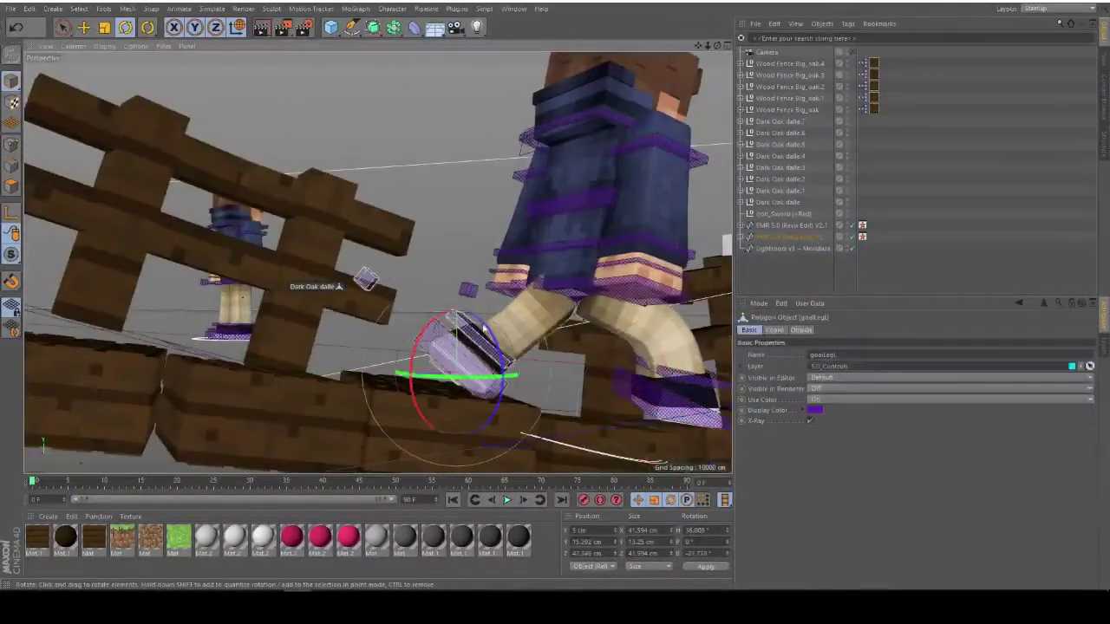
{"action": "key", "text": "ctrl+z"}
{"action": "left_click_drag", "start_coordinate": [450, 359], "coordinate": [406, 378], "text": "alt"}
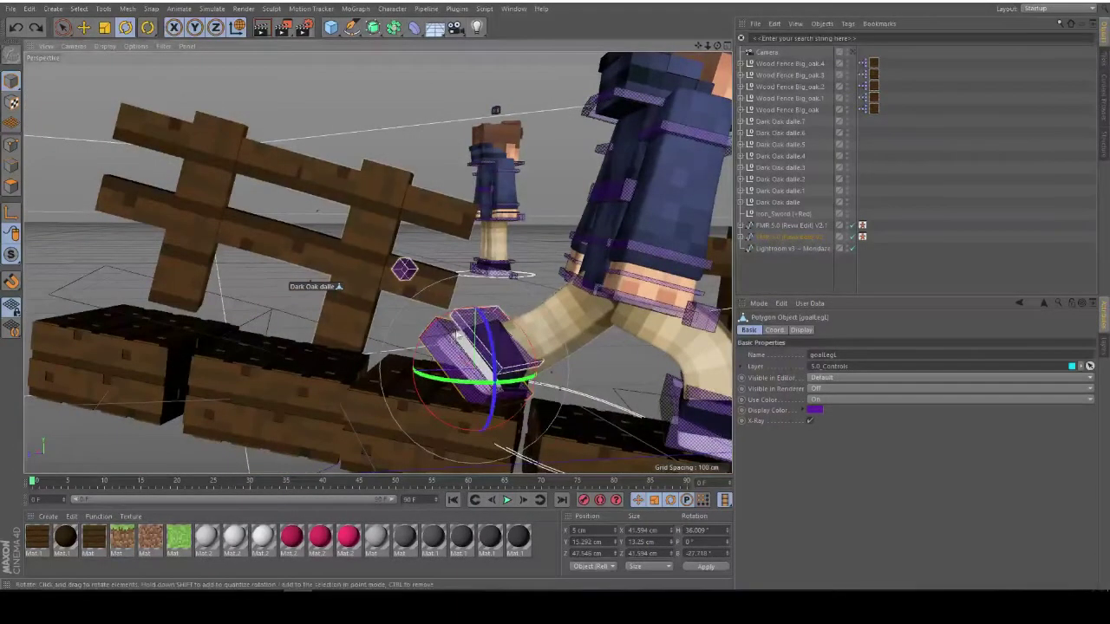
{"action": "key", "text": "r"}
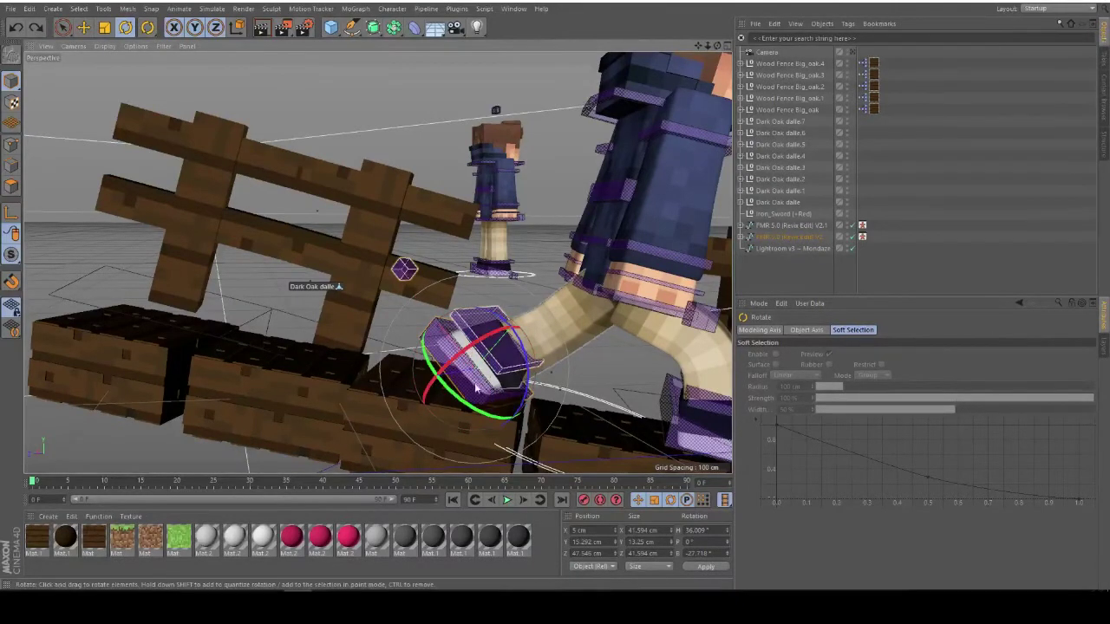
{"action": "left_click_drag", "start_coordinate": [476, 386], "coordinate": [538, 402], "text": "alt"}
{"action": "left_click_drag", "start_coordinate": [412, 314], "coordinate": [483, 389]}
{"action": "mouse_move", "coordinate": [448, 355]}
{"action": "left_mouse_down"}
{"action": "mouse_move", "coordinate": [460, 304]}
{"action": "mouse_move", "coordinate": [435, 323]}
{"action": "mouse_move", "coordinate": [440, 347]}
{"action": "left_mouse_up"}
{"action": "left_click", "coordinate": [432, 311]}
{"action": "left_click_drag", "start_coordinate": [458, 300], "coordinate": [362, 205]}
{"action": "left_click", "coordinate": [362, 205]}
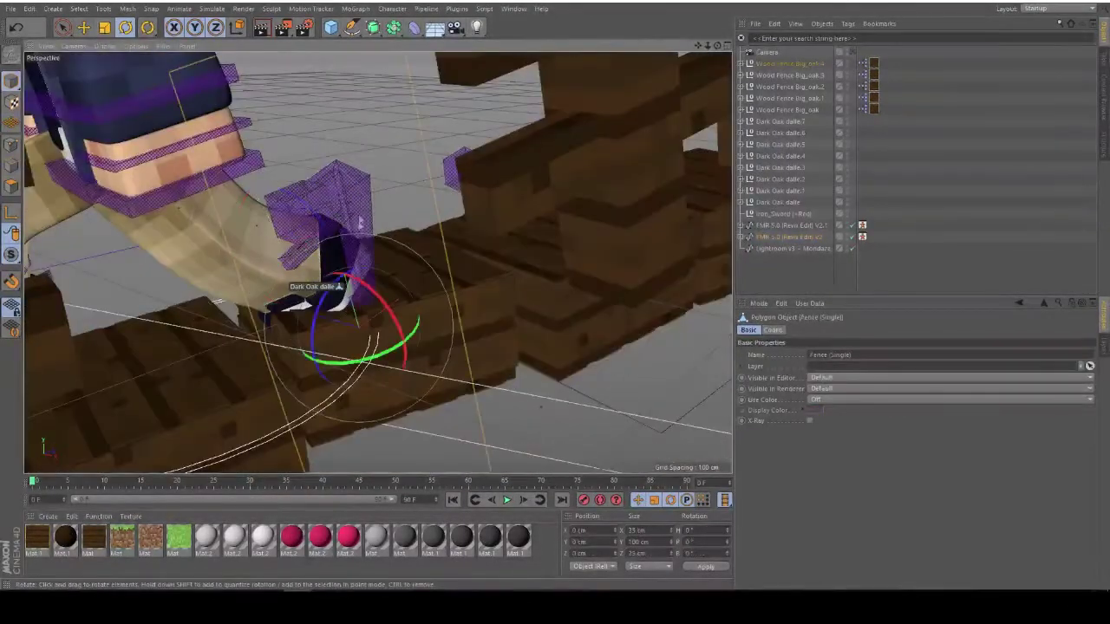
Select the left ankle control and rotate it in line with the raised rear foot
{"action": "key", "text": "e"}
{"action": "left_click_drag", "start_coordinate": [356, 254], "coordinate": [382, 221], "text": "alt"}
{"action": "left_click", "coordinate": [365, 232]}
{"action": "left_click_drag", "start_coordinate": [344, 186], "coordinate": [316, 139]}
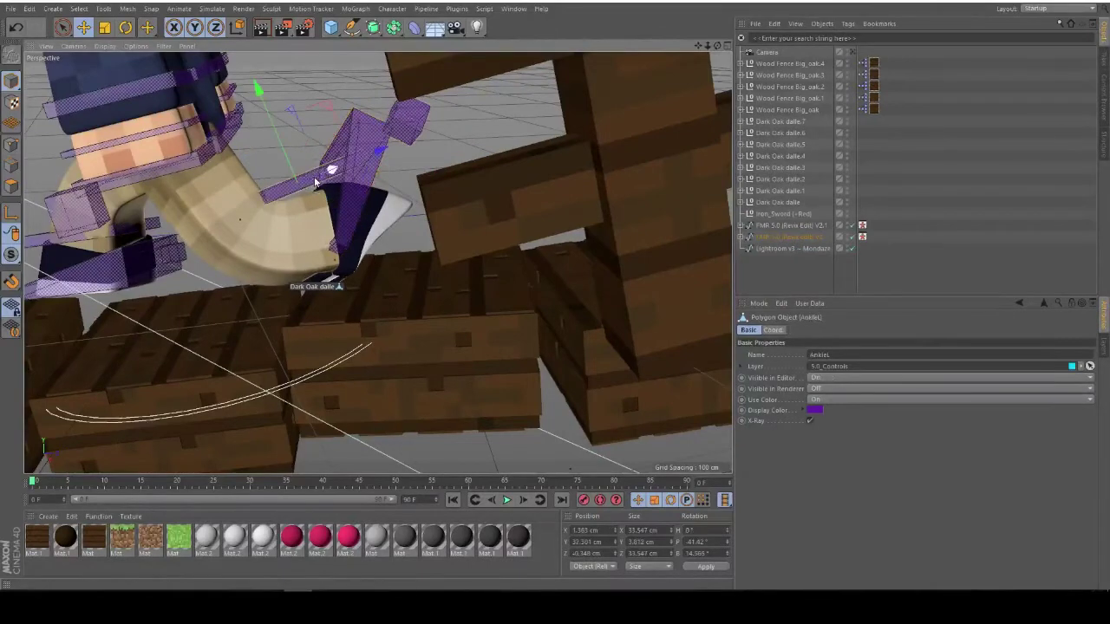
{"action": "key", "text": "r"}
{"action": "left_click_drag", "start_coordinate": [247, 159], "coordinate": [393, 156]}
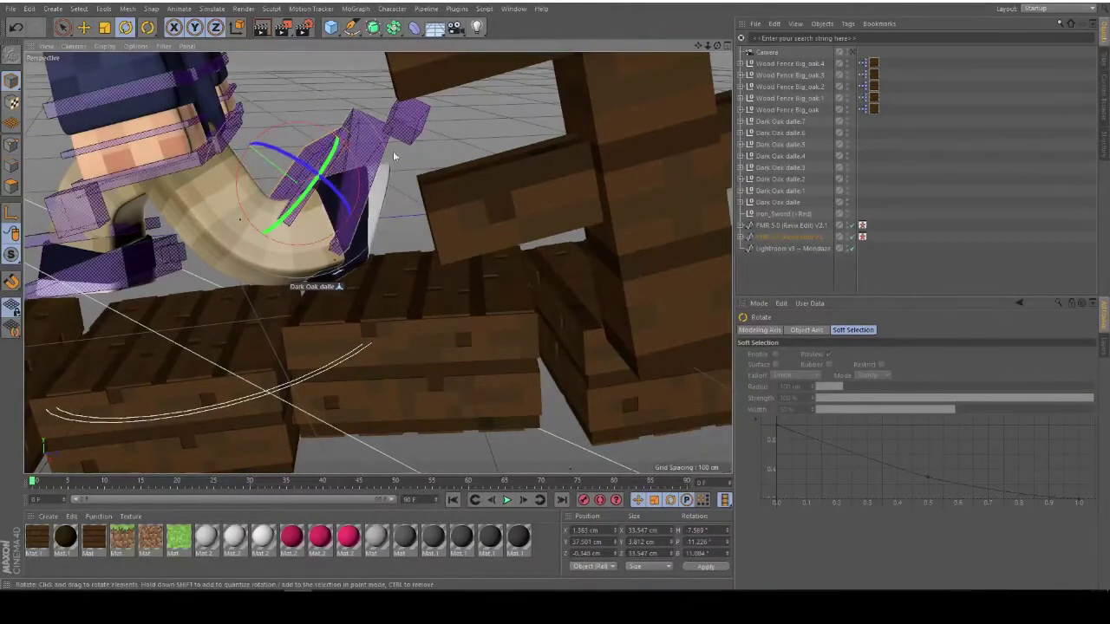
{"action": "left_click_drag", "start_coordinate": [236, 165], "coordinate": [234, 197]}
{"action": "left_click_drag", "start_coordinate": [375, 262], "coordinate": [377, 263], "text": "alt"}
Pull the left foot control in under the body and pitch the left ankle control further to bend the leg
{"action": "left_click", "coordinate": [336, 159]}
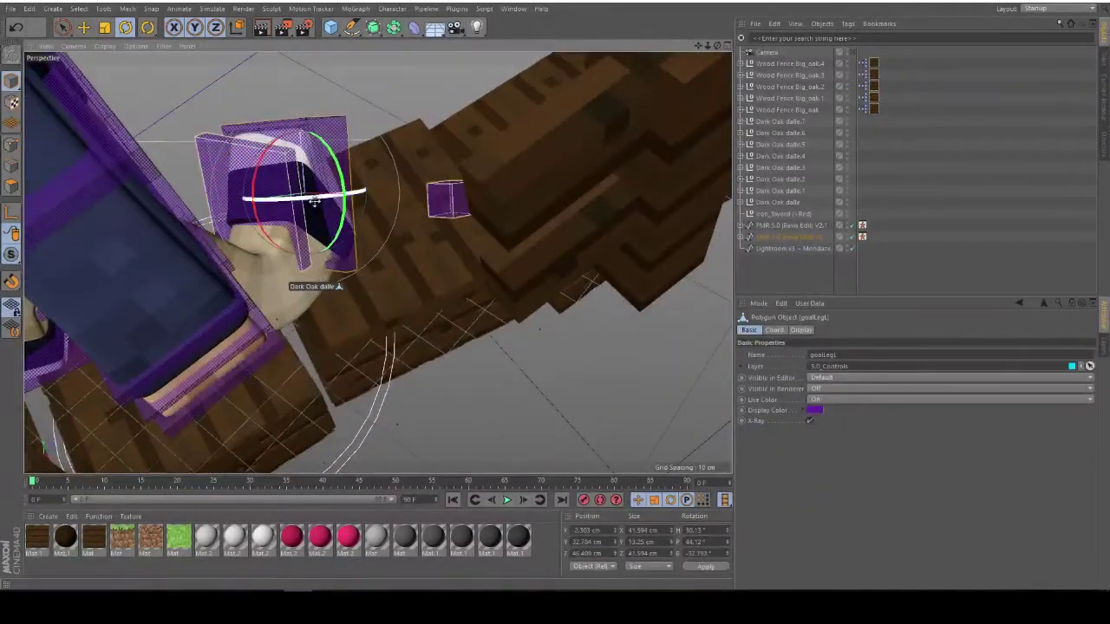
{"action": "left_click", "coordinate": [247, 164]}
{"action": "left_click_drag", "start_coordinate": [296, 200], "coordinate": [222, 232]}
{"action": "left_click", "coordinate": [337, 150]}
{"action": "key", "text": "e"}
{"action": "left_click", "coordinate": [181, 247]}
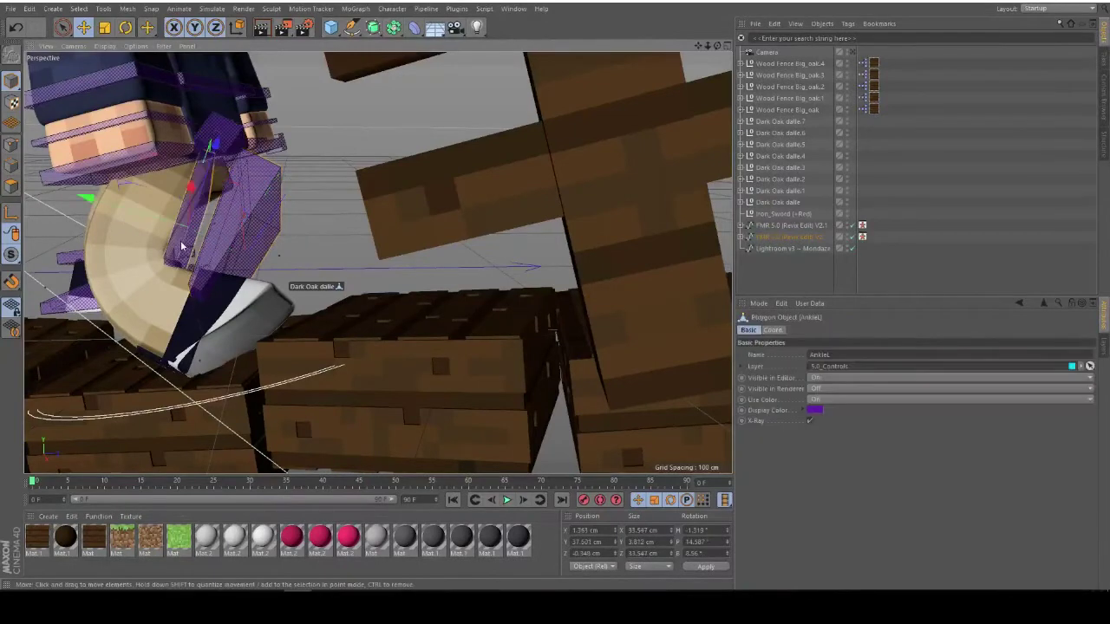
{"action": "key", "text": "r"}
{"action": "left_click_drag", "start_coordinate": [215, 184], "coordinate": [222, 154]}
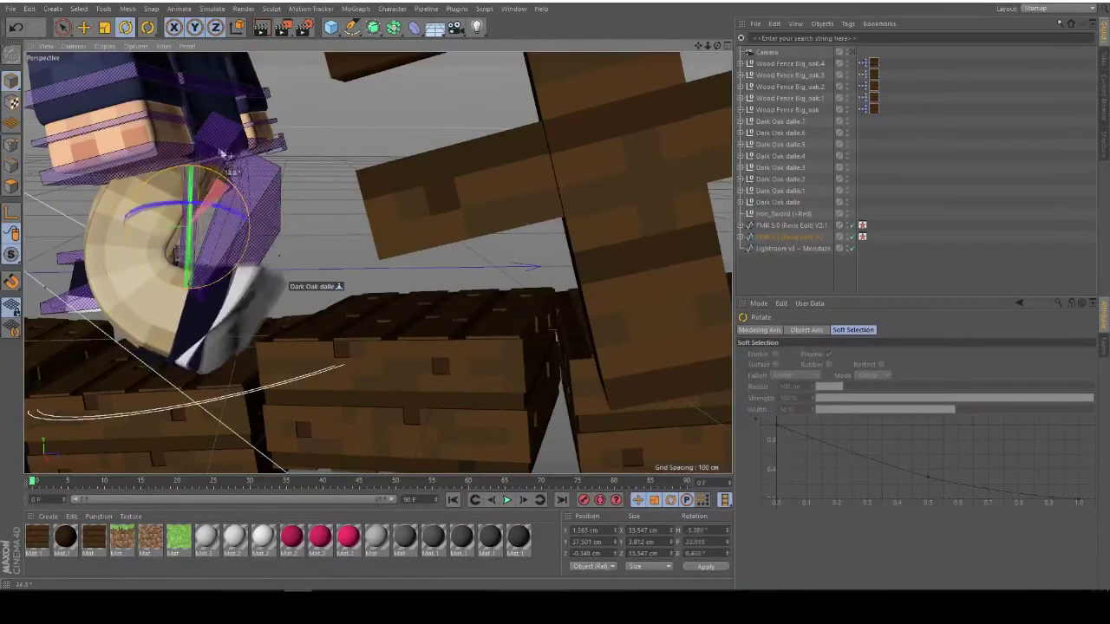
Move the left foot control to about X 8 cm, Y 16 cm and Z 19 cm to ease the knee bend
{"action": "left_click", "coordinate": [258, 243]}
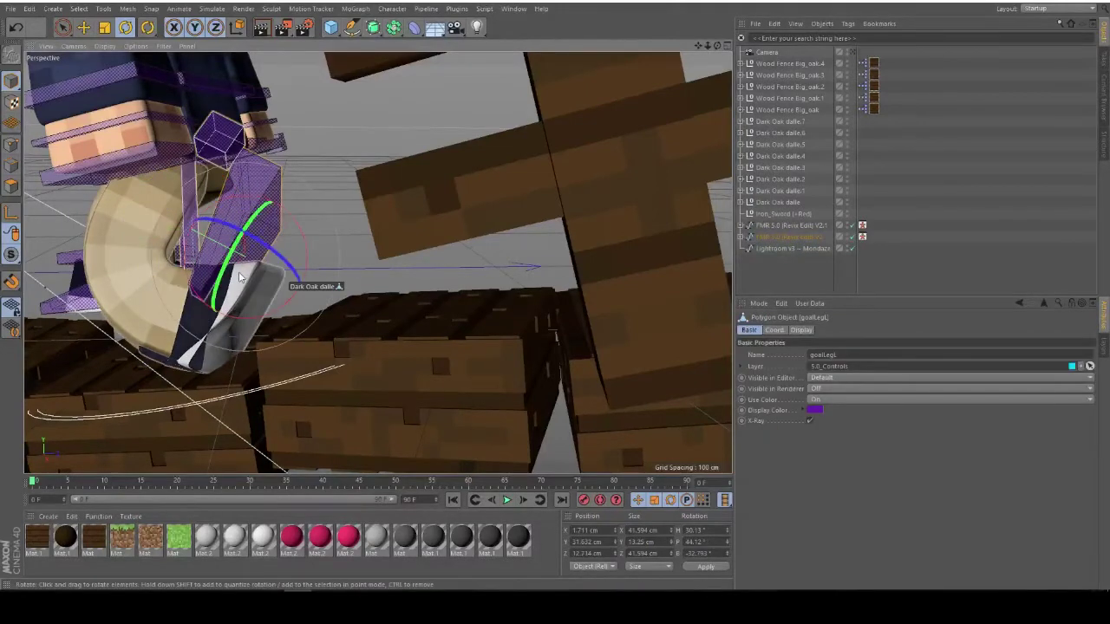
{"action": "key", "text": "e"}
{"action": "left_click_drag", "start_coordinate": [225, 227], "coordinate": [241, 251]}
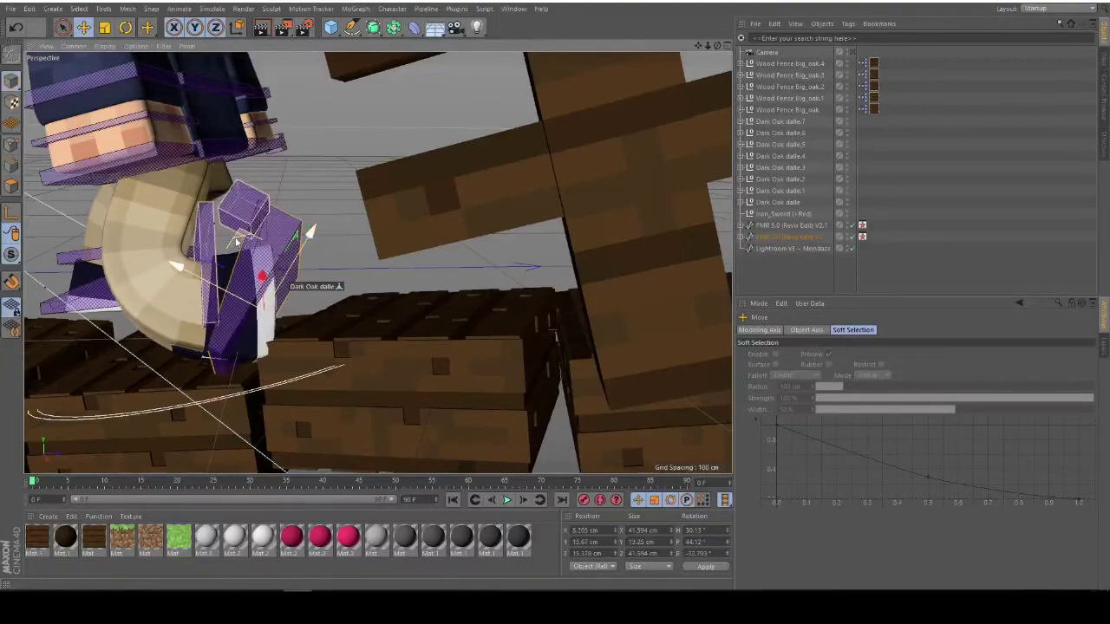
{"action": "left_click_drag", "start_coordinate": [241, 254], "coordinate": [338, 219], "text": "alt"}
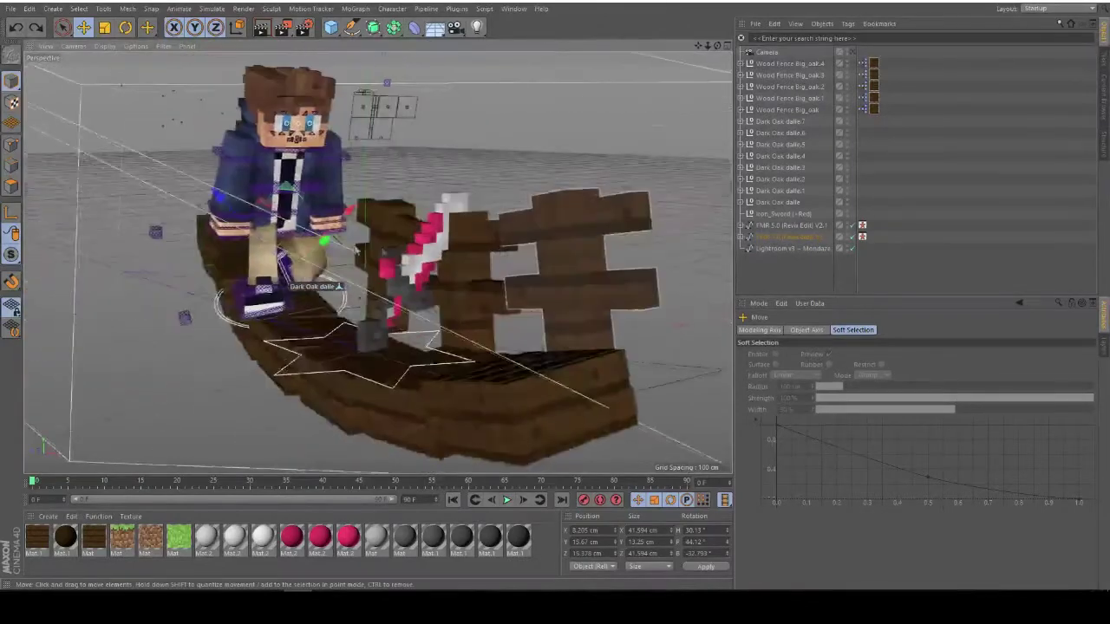
Rotate the torso control to about 41° heading and 21° pitch so the upper body twists and leans forward
{"action": "scroll", "coordinate": [339, 219], "scroll_direction": "up", "scroll_amount": 5}
{"action": "key", "text": "r"}
{"action": "left_click", "coordinate": [249, 178]}
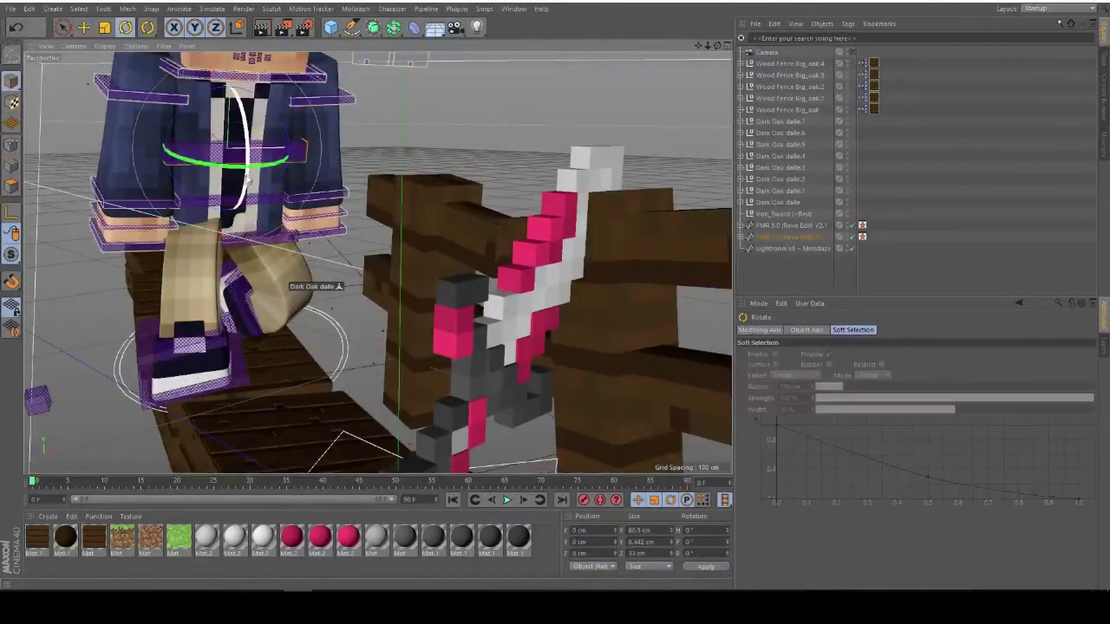
{"action": "left_click_drag", "start_coordinate": [249, 173], "coordinate": [291, 161]}
{"action": "left_click_drag", "start_coordinate": [253, 295], "coordinate": [326, 272], "text": "alt"}
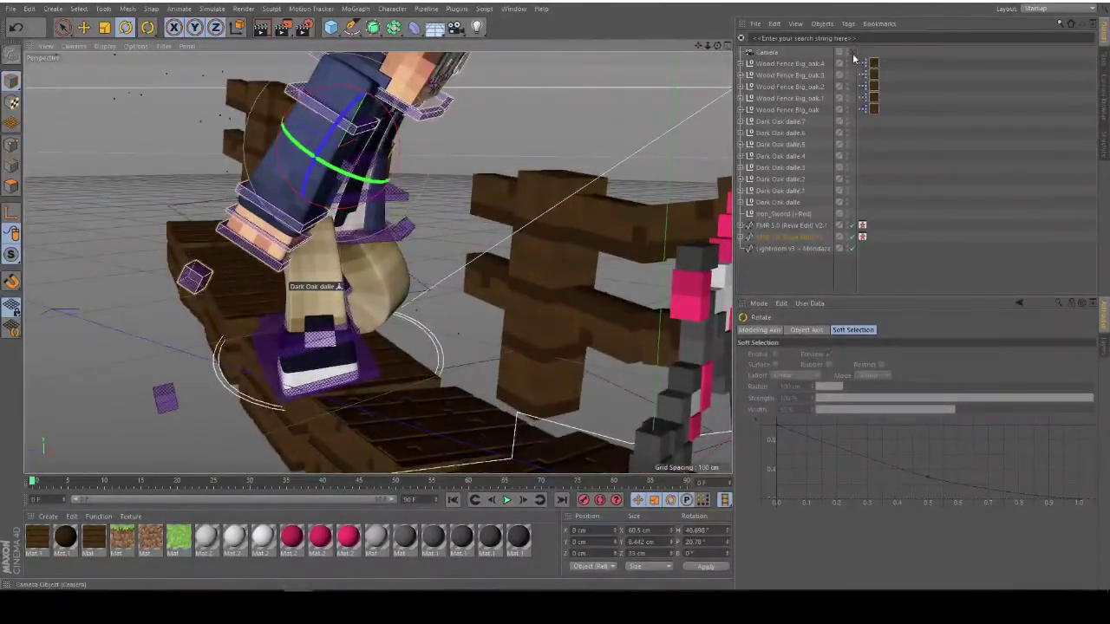
Turn the neck control to about -46° heading, -19° pitch and -10° bank, and reframe the camera on the character
{"action": "left_click", "coordinate": [853, 53]}
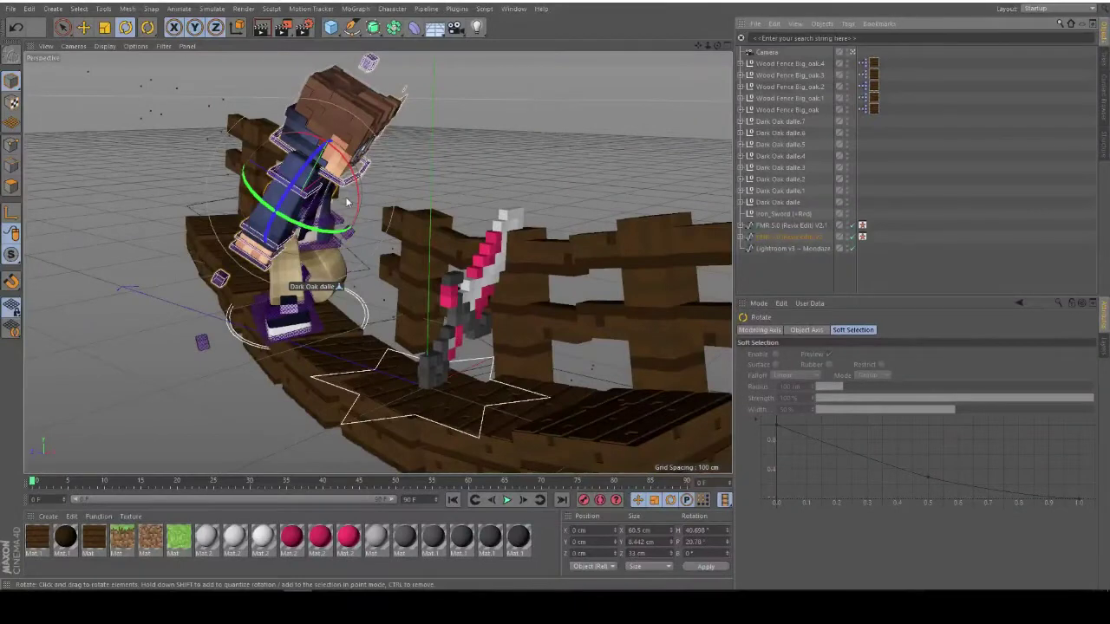
{"action": "scroll", "coordinate": [314, 215], "scroll_direction": "up", "scroll_amount": 2}
{"action": "middle_click_drag", "start_coordinate": [307, 216], "coordinate": [349, 222], "text": "alt"}
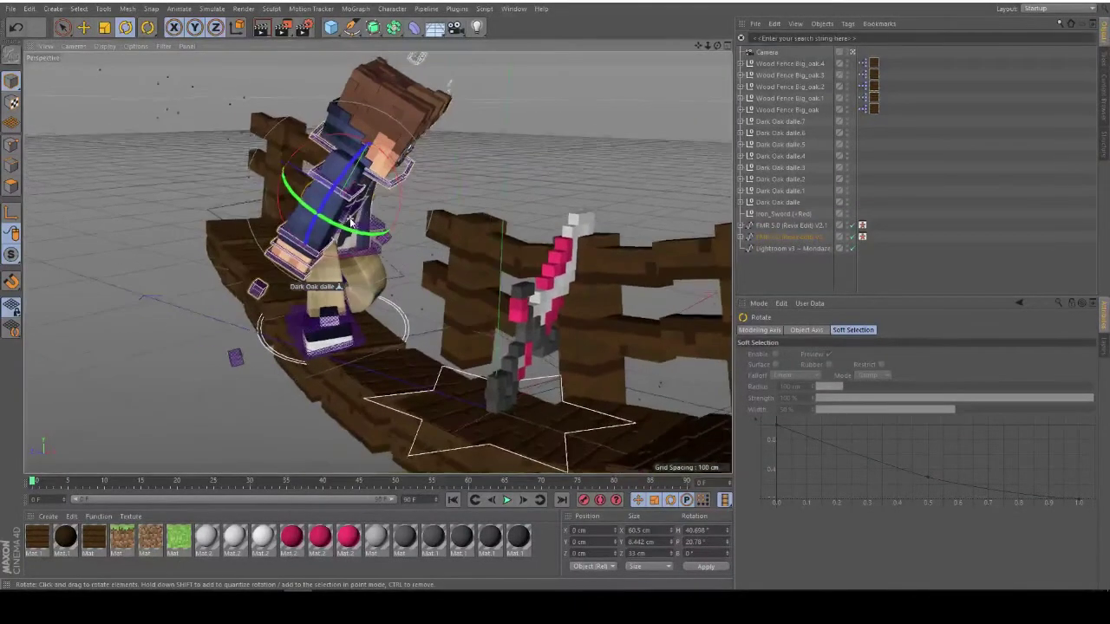
{"action": "scroll", "coordinate": [351, 224], "scroll_direction": "up", "scroll_amount": 3}
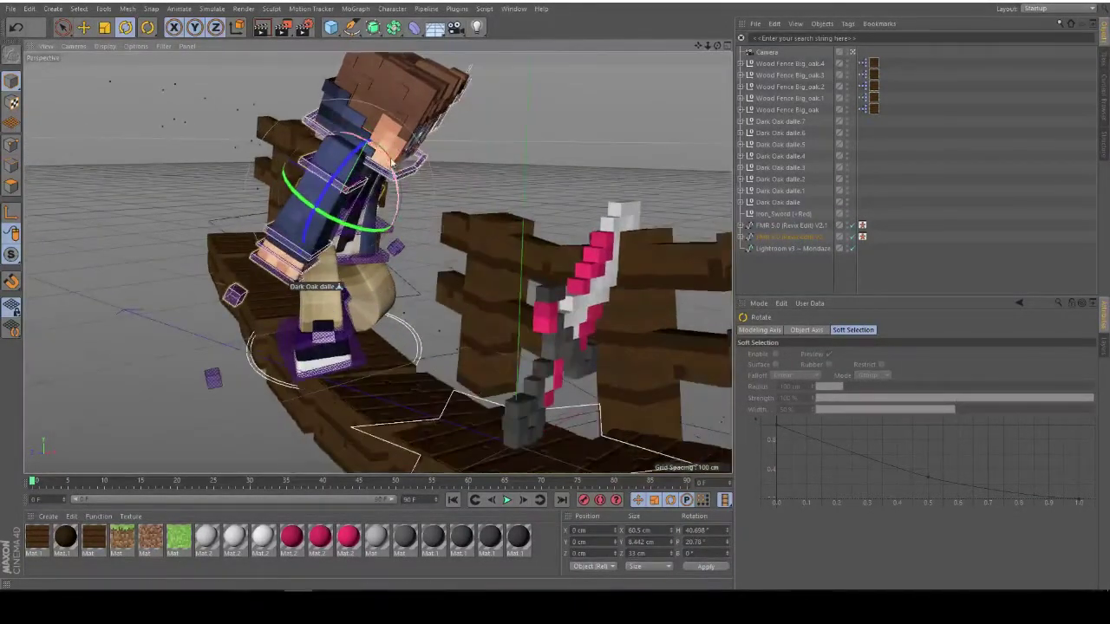
{"action": "left_click", "coordinate": [420, 179]}
{"action": "left_click_drag", "start_coordinate": [364, 258], "coordinate": [425, 336]}
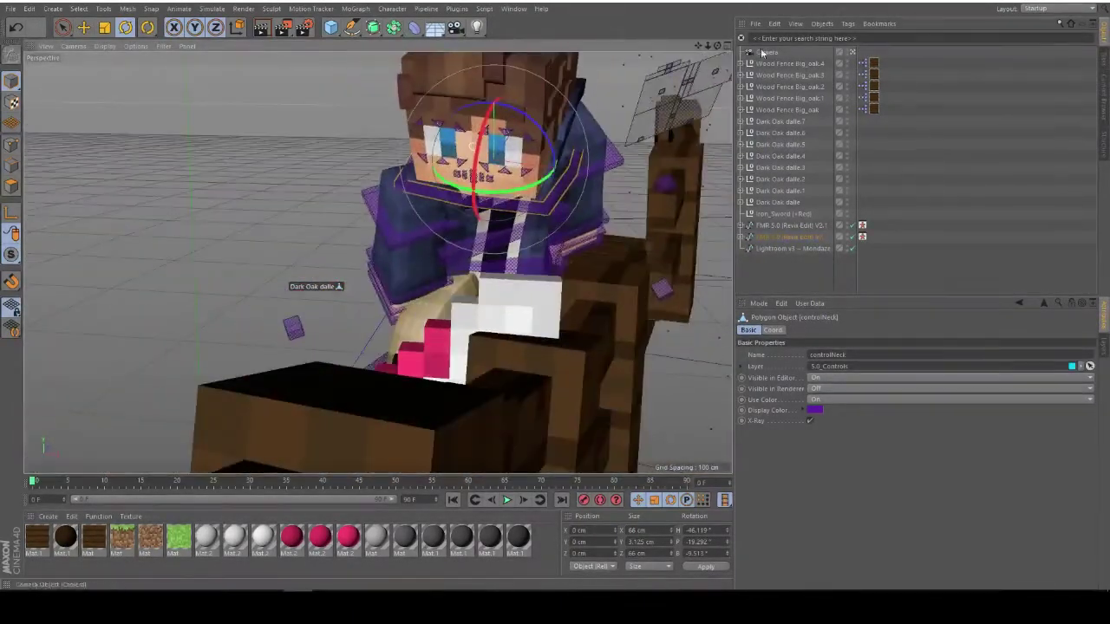
{"action": "left_click", "coordinate": [767, 52]}
{"action": "left_click", "coordinate": [851, 52]}
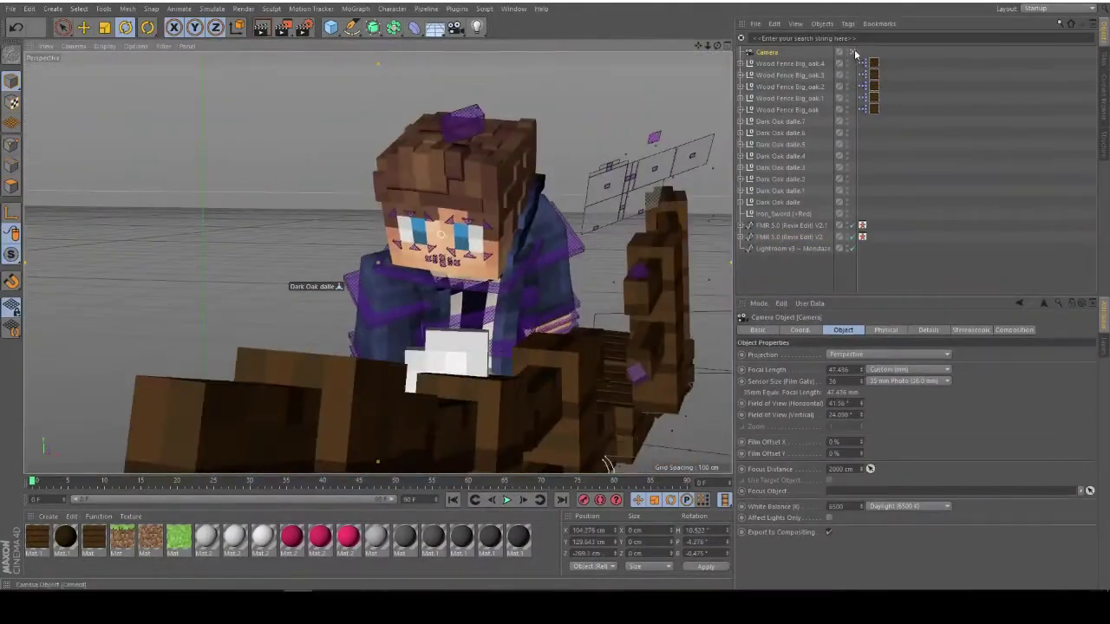
{"action": "left_click", "coordinate": [852, 52]}
Stretch the right arm forward in front of the body and rotate its hand control
{"action": "left_click_drag", "start_coordinate": [321, 286], "coordinate": [417, 285], "text": "alt"}
{"action": "left_click", "coordinate": [303, 250]}
{"action": "key", "text": "e"}
{"action": "left_click_drag", "start_coordinate": [226, 183], "coordinate": [260, 184]}
{"action": "left_click_drag", "start_coordinate": [520, 234], "coordinate": [445, 212], "text": "alt"}
{"action": "key", "text": "r"}
{"action": "left_click_drag", "start_coordinate": [421, 265], "coordinate": [442, 291]}
Rotate the iron sword and move it from the bridge to the character's right hand
{"action": "left_click", "coordinate": [518, 248]}
{"action": "key", "text": "r"}
{"action": "left_click_drag", "start_coordinate": [521, 249], "coordinate": [577, 313]}
{"action": "left_click", "coordinate": [783, 214]}
{"action": "left_click", "coordinate": [490, 260]}
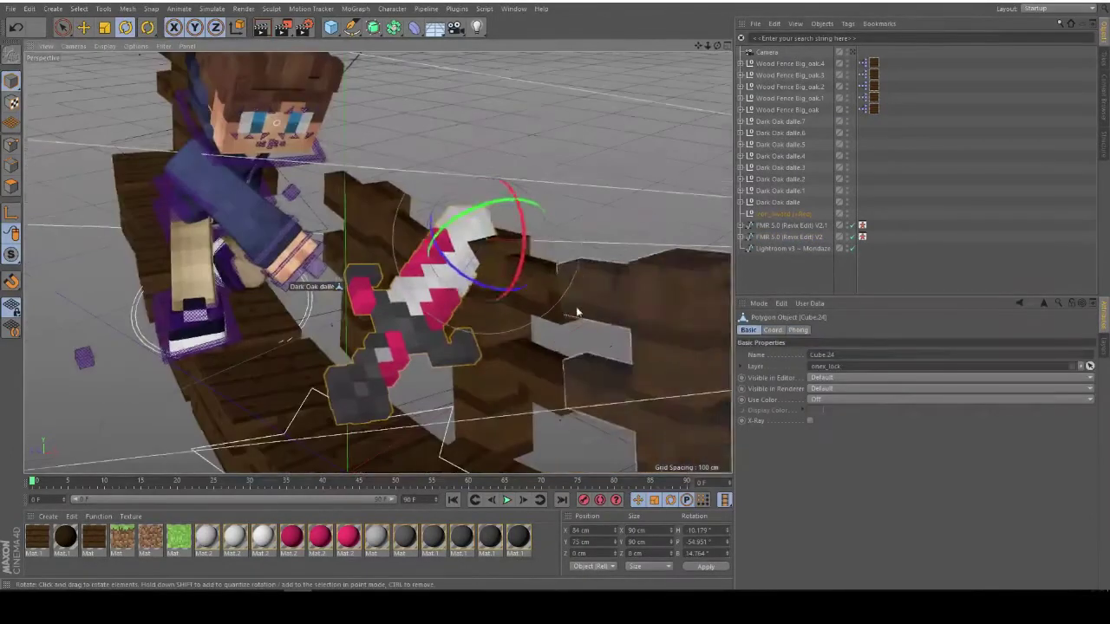
{"action": "key", "text": "e"}
{"action": "key", "text": "r"}
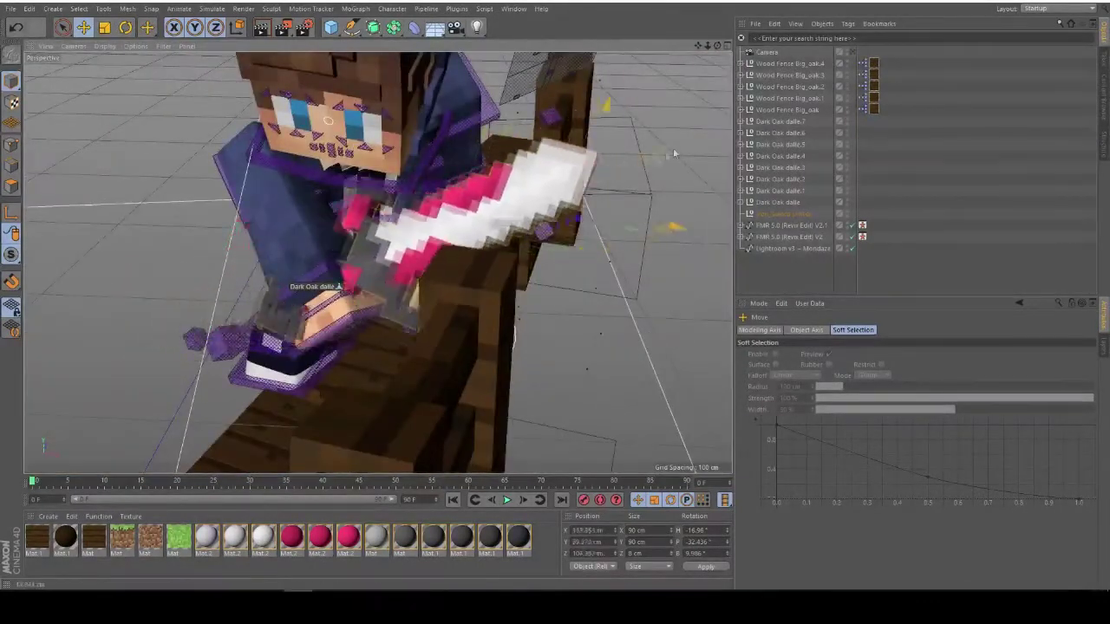
Fit the iron sword into the right hand at about -33° heading, -27° pitch and 1° bank
{"action": "left_click_drag", "start_coordinate": [675, 153], "coordinate": [664, 147]}
{"action": "key", "text": "r"}
{"action": "left_click_drag", "start_coordinate": [585, 173], "coordinate": [573, 176]}
{"action": "key", "text": "e"}
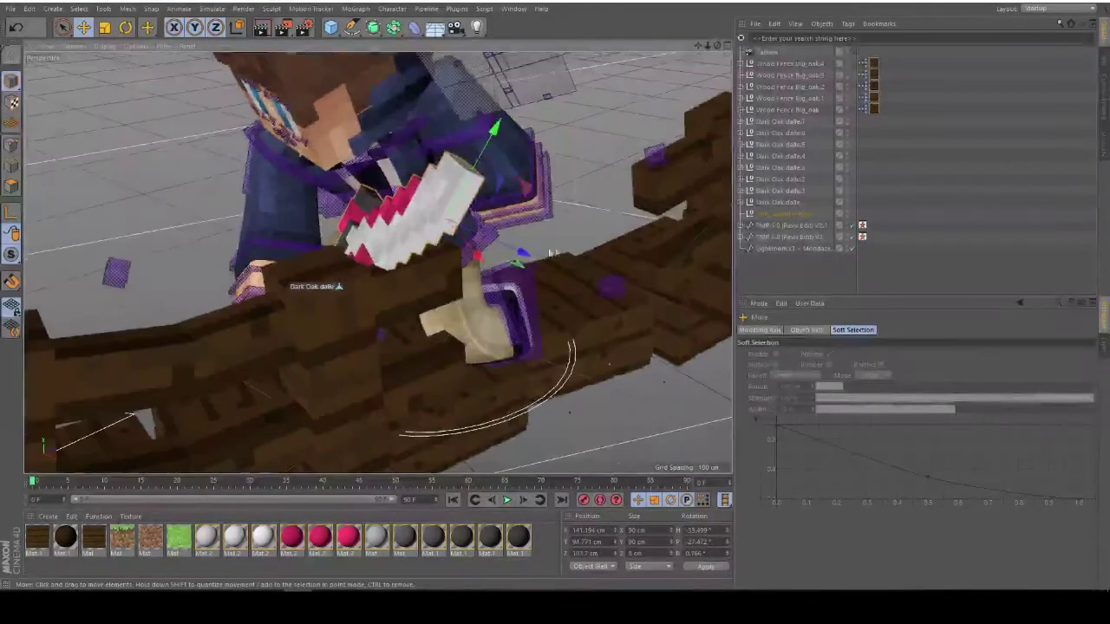
{"action": "left_click_drag", "start_coordinate": [511, 247], "coordinate": [493, 240]}
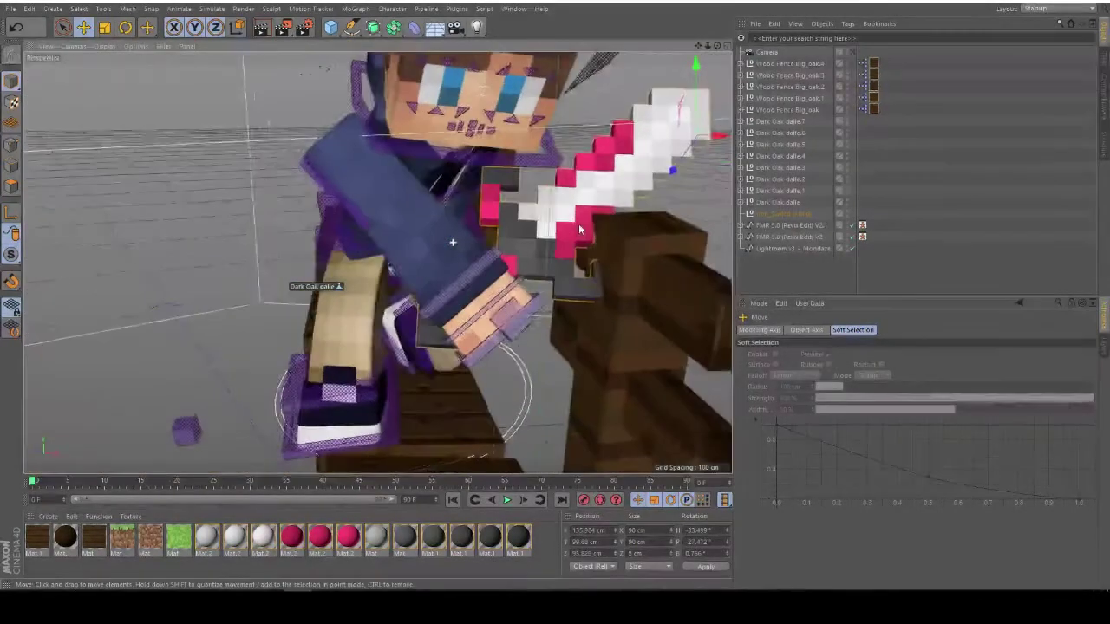
Raise the left arm backward behind the body and bend its forearm with the arm control
{"action": "left_click_drag", "start_coordinate": [590, 226], "coordinate": [334, 233], "text": "alt"}
{"action": "left_click", "coordinate": [362, 170]}
{"action": "left_click_drag", "start_coordinate": [377, 262], "coordinate": [482, 185], "text": "alt"}
{"action": "left_click_drag", "start_coordinate": [557, 181], "coordinate": [569, 97]}
{"action": "key", "text": "r"}
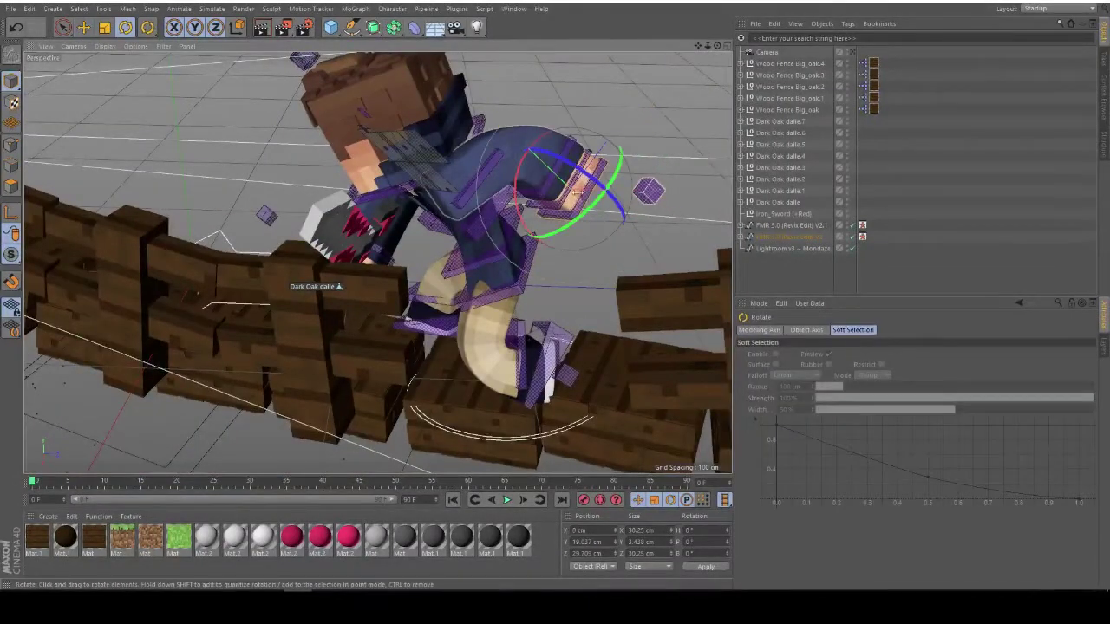
{"action": "left_click_drag", "start_coordinate": [588, 211], "coordinate": [609, 181]}
Move the iron sword over to the left arm and rotate it toward the bent forearm
{"action": "left_click", "coordinate": [380, 222]}
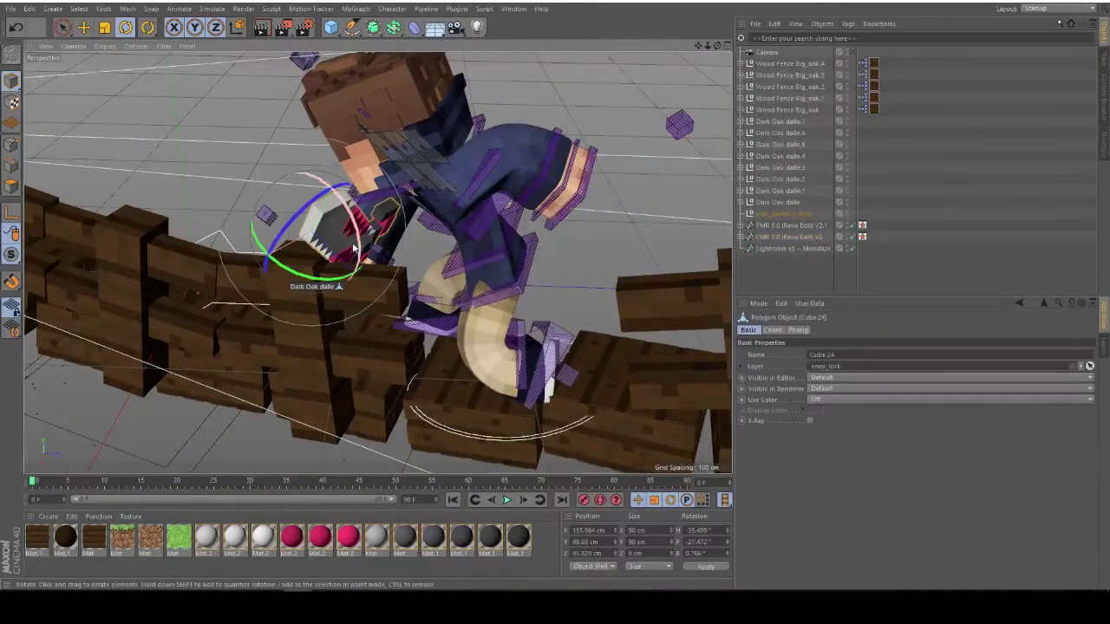
{"action": "key", "text": "e"}
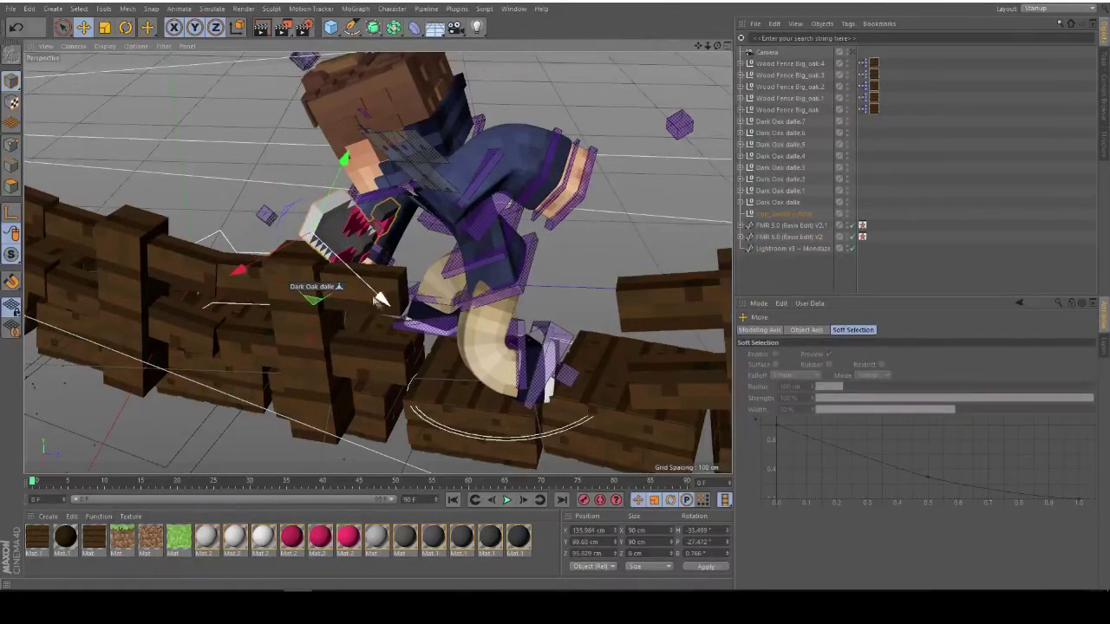
{"action": "left_click_drag", "start_coordinate": [375, 301], "coordinate": [503, 418]}
{"action": "left_click_drag", "start_coordinate": [467, 331], "coordinate": [503, 156], "text": "alt"}
{"action": "key", "text": "r"}
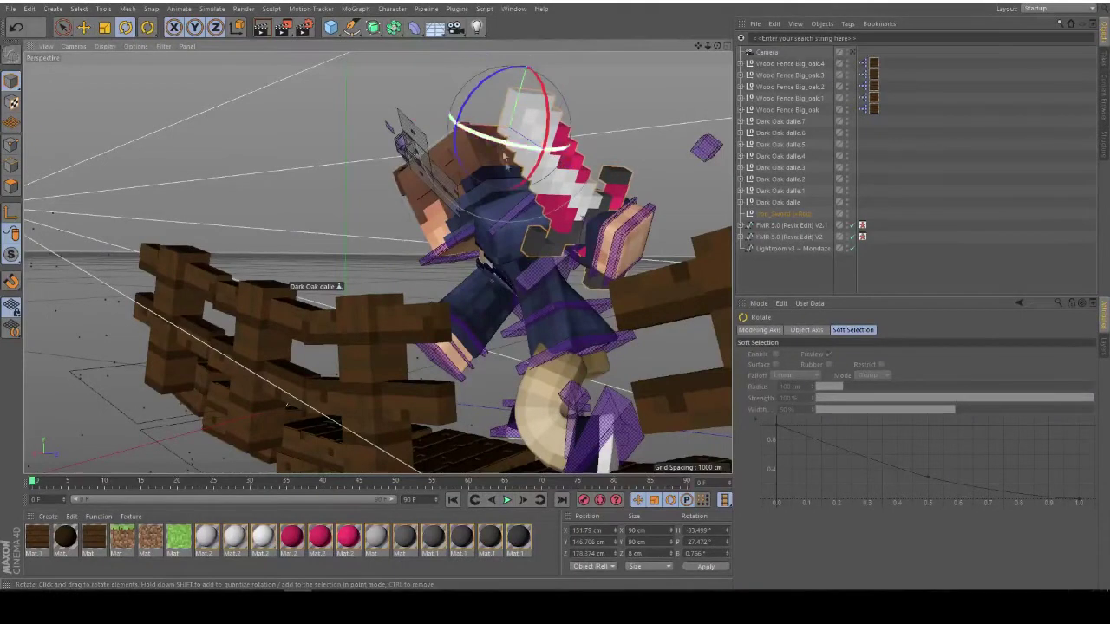
{"action": "left_click_drag", "start_coordinate": [463, 103], "coordinate": [399, 225]}
Lower the iron sword toward the bent left forearm and rotate it to about -17° heading, -34° pitch and 61° bank
{"action": "key", "text": "e"}
{"action": "left_click_drag", "start_coordinate": [440, 169], "coordinate": [349, 369]}
{"action": "left_click_drag", "start_coordinate": [446, 345], "coordinate": [597, 284], "text": "alt"}
{"action": "key", "text": "r"}
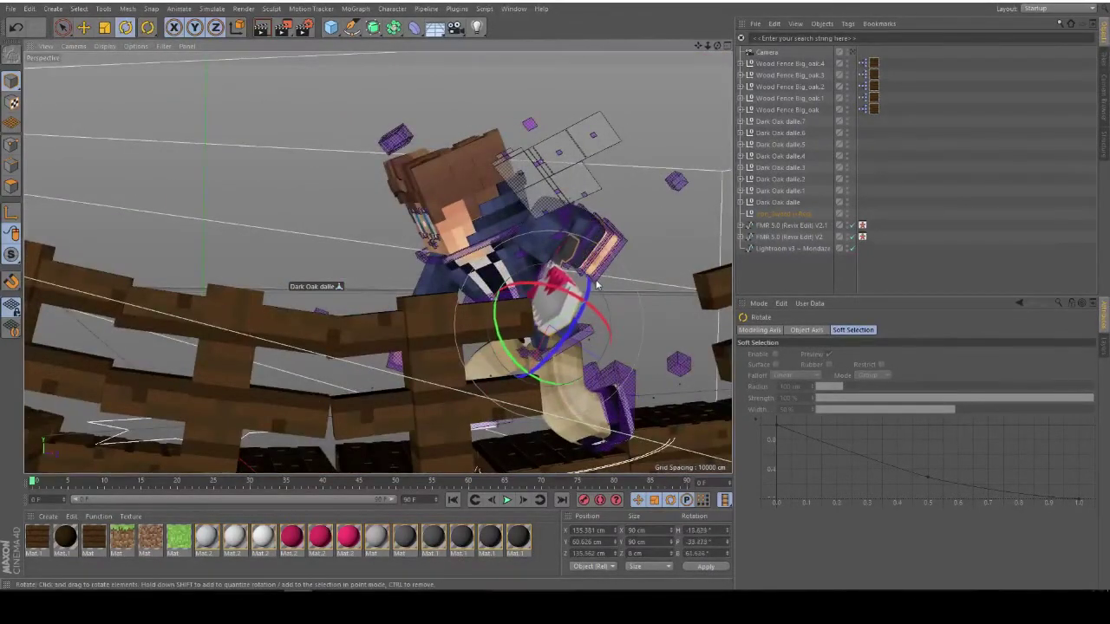
{"action": "key", "text": "e"}
{"action": "left_click_drag", "start_coordinate": [626, 380], "coordinate": [620, 351]}
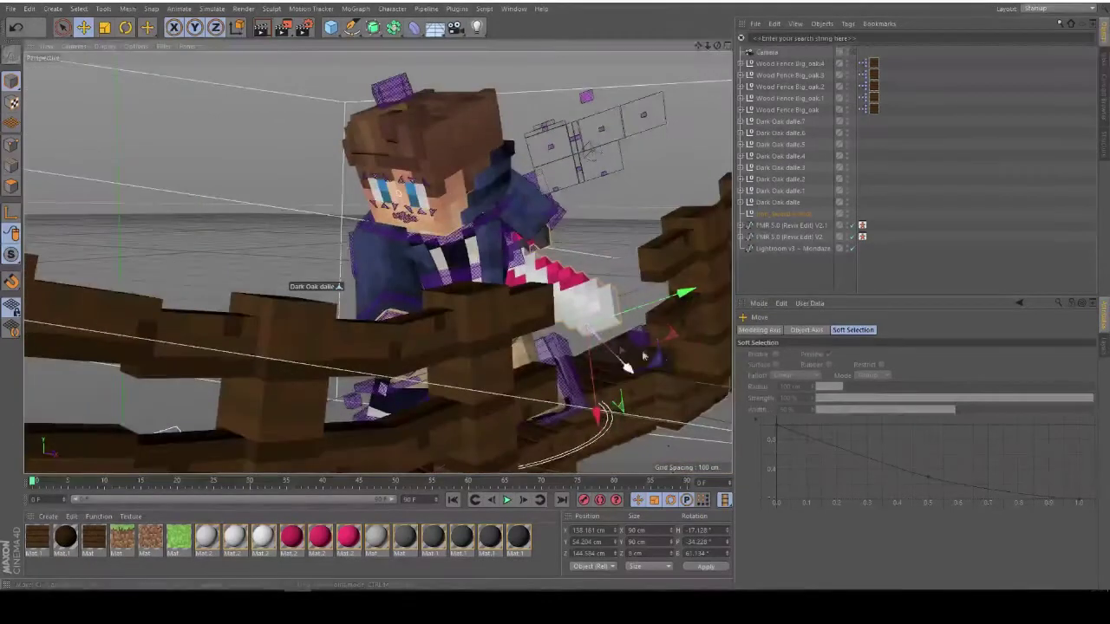
{"action": "left_click_drag", "start_coordinate": [619, 404], "coordinate": [686, 350]}
Fit the iron sword into the left hand at about 103° heading, -61° pitch and 169° bank, and check it through the camera
{"action": "left_click_drag", "start_coordinate": [676, 338], "coordinate": [339, 298], "text": "alt"}
{"action": "key", "text": "r"}
{"action": "left_click_drag", "start_coordinate": [284, 260], "coordinate": [267, 293]}
{"action": "key", "text": "e"}
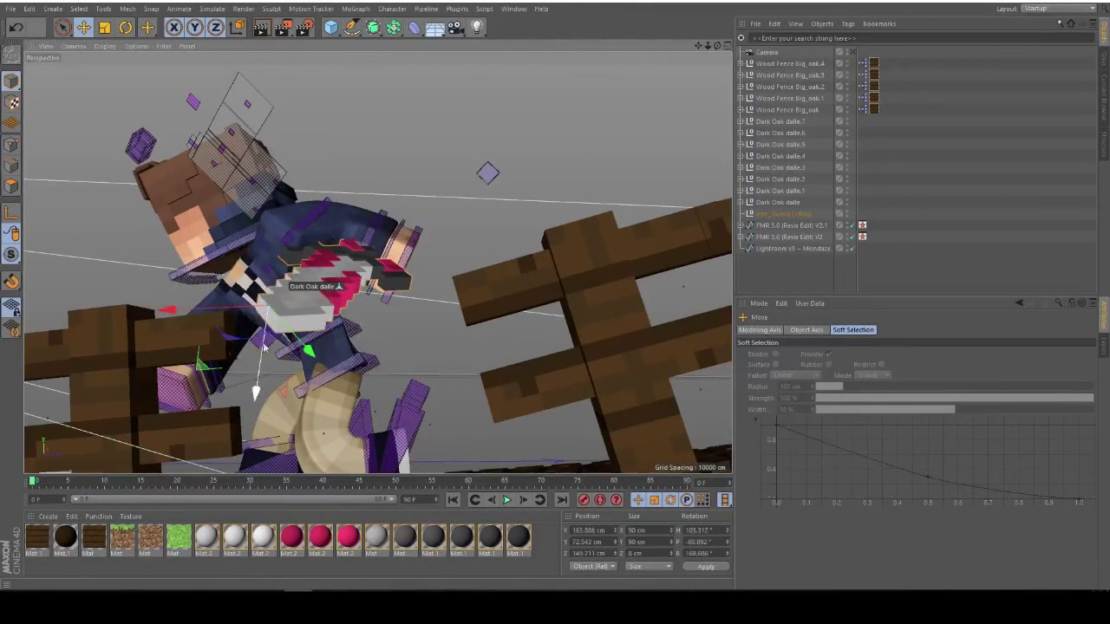
{"action": "left_click_drag", "start_coordinate": [237, 343], "coordinate": [287, 358]}
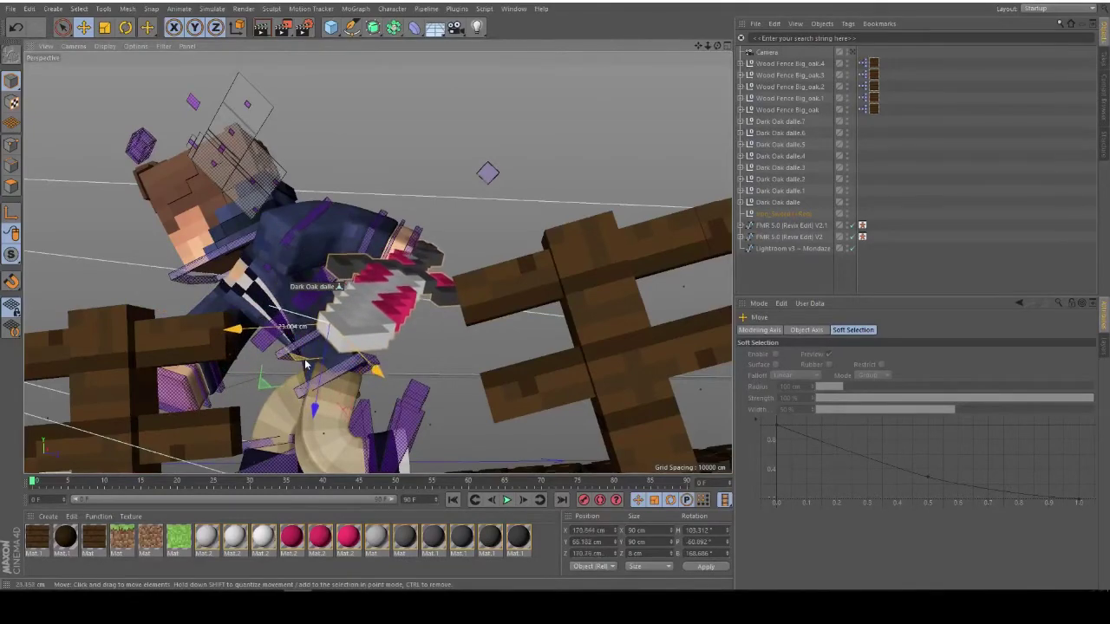
{"action": "left_click_drag", "start_coordinate": [311, 428], "coordinate": [311, 423]}
{"action": "left_click_drag", "start_coordinate": [312, 423], "coordinate": [226, 381], "text": "alt"}
{"action": "left_click_drag", "start_coordinate": [424, 323], "coordinate": [347, 286], "text": "alt"}
{"action": "left_click", "coordinate": [852, 53]}
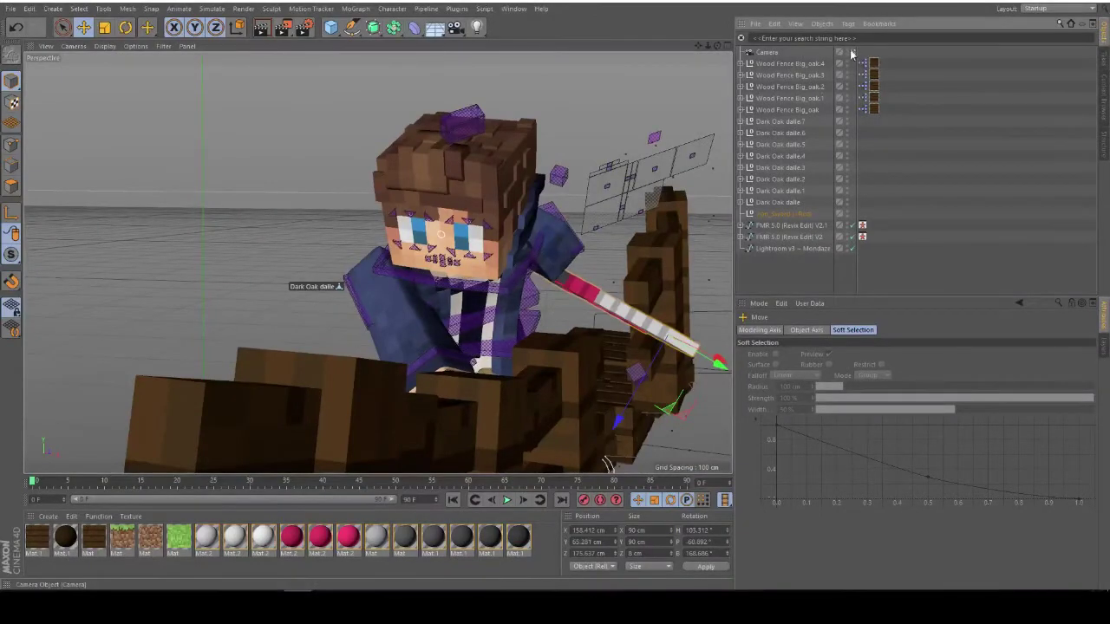
{"action": "left_click", "coordinate": [852, 53]}
Shift Wood Fence Big_oak.2 along the bridge in front of the character's legs, lower it slightly, and check the camera view
{"action": "left_click_drag", "start_coordinate": [468, 287], "coordinate": [355, 309], "text": "alt"}
{"action": "left_click", "coordinate": [518, 315]}
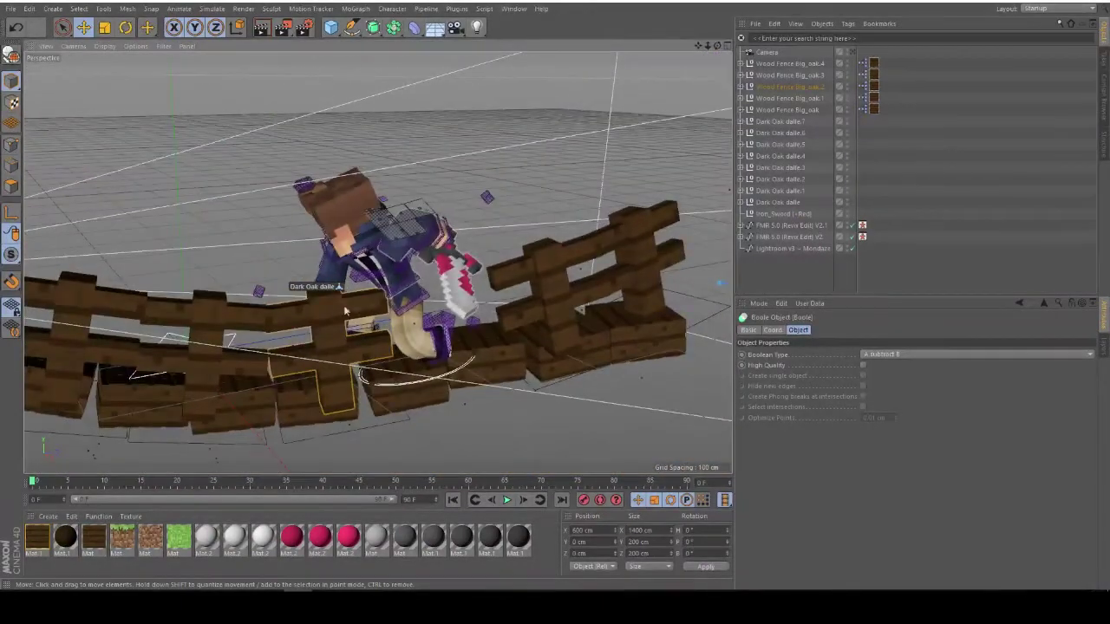
{"action": "left_click", "coordinate": [293, 317]}
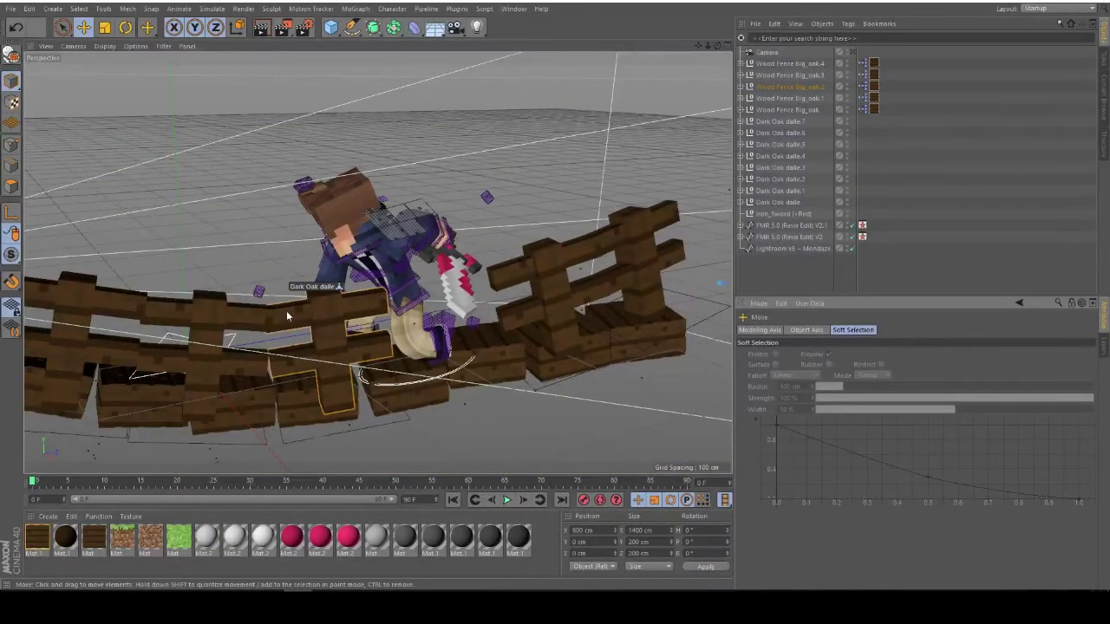
{"action": "left_click", "coordinate": [792, 87]}
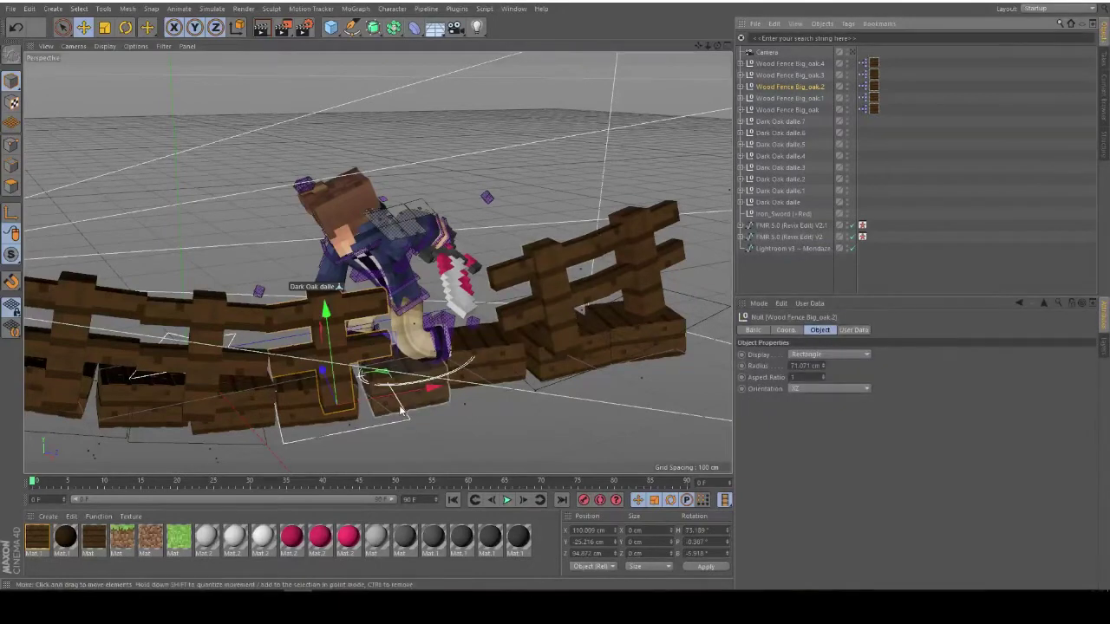
{"action": "left_click_drag", "start_coordinate": [392, 383], "coordinate": [482, 383]}
{"action": "left_click_drag", "start_coordinate": [377, 305], "coordinate": [378, 321]}
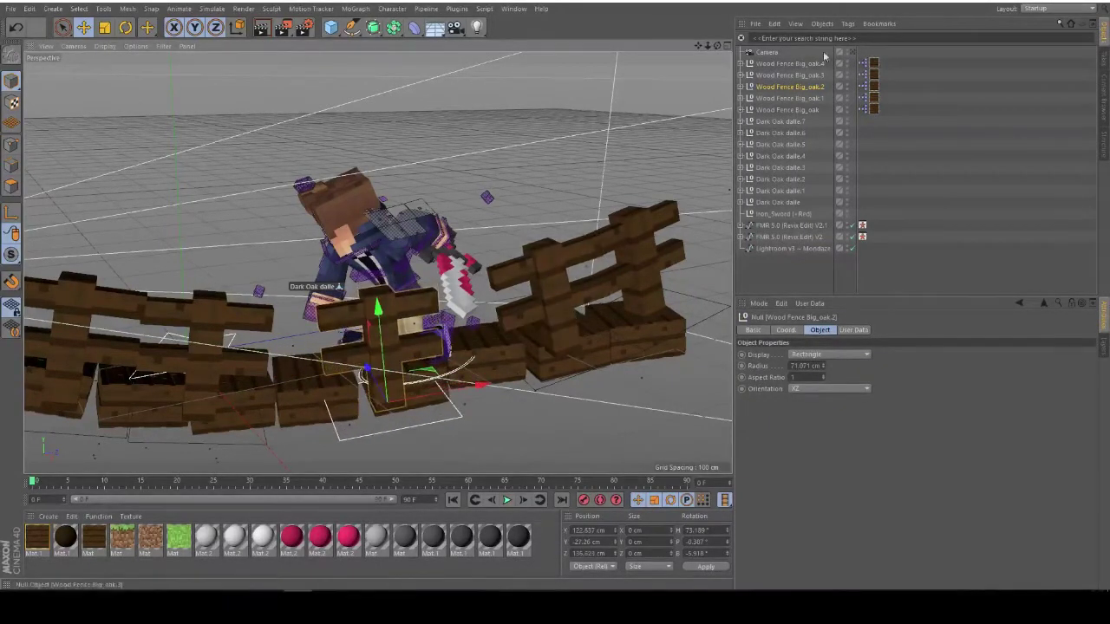
{"action": "left_click", "coordinate": [852, 52]}
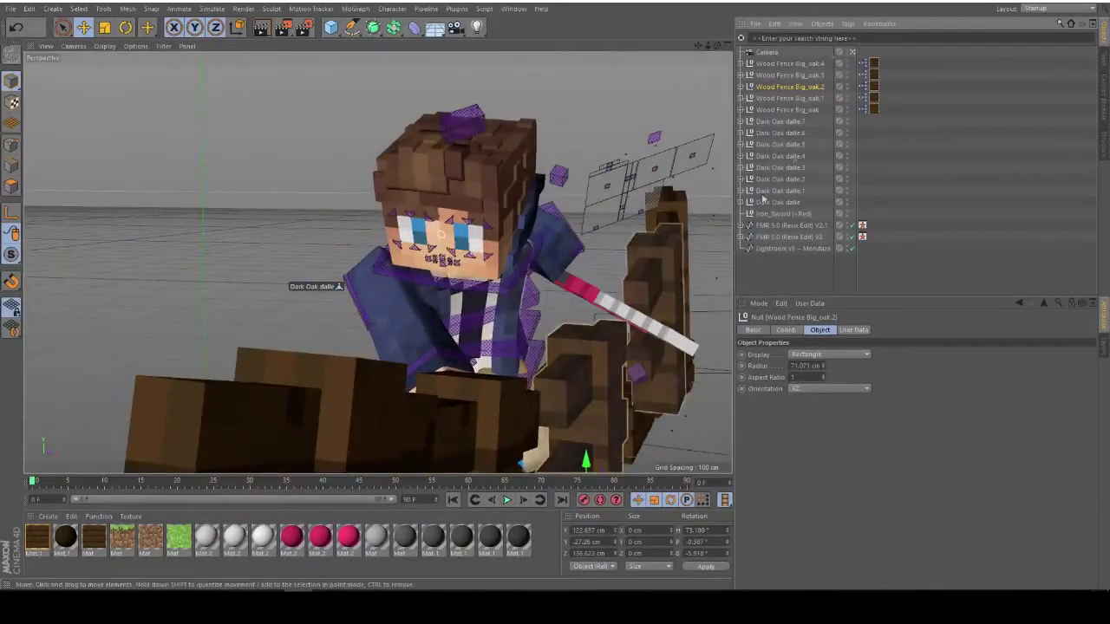
{"action": "left_click", "coordinate": [854, 52]}
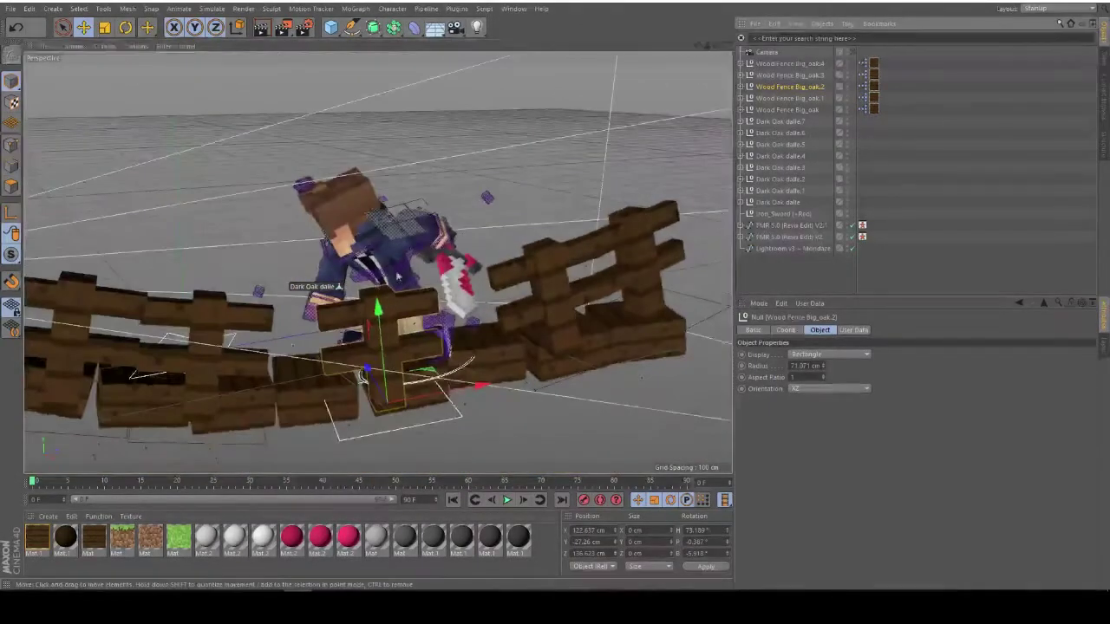
Move the right arm control so the forearm bends inward across the front of the body
{"action": "left_click_drag", "start_coordinate": [434, 290], "coordinate": [507, 300], "text": "alt"}
{"action": "scroll", "coordinate": [509, 301], "scroll_direction": "up", "scroll_amount": 5}
{"action": "scroll", "coordinate": [509, 301], "scroll_direction": "up", "scroll_amount": 4}
{"action": "left_click", "coordinate": [378, 332]}
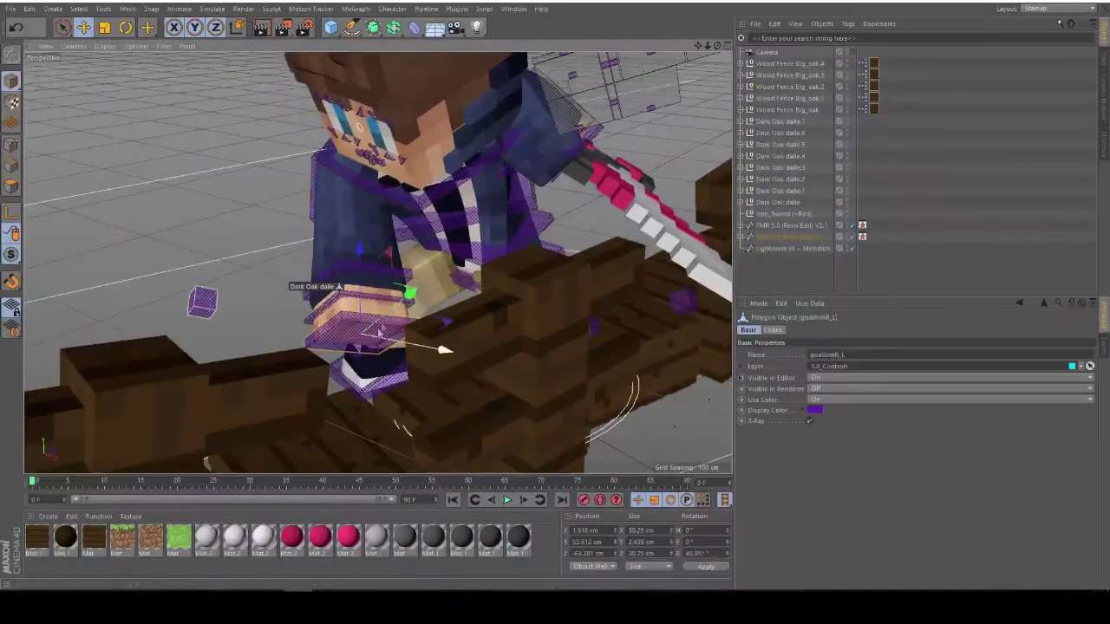
{"action": "left_click_drag", "start_coordinate": [390, 286], "coordinate": [506, 283], "text": "alt"}
{"action": "left_click_drag", "start_coordinate": [390, 256], "coordinate": [345, 230]}
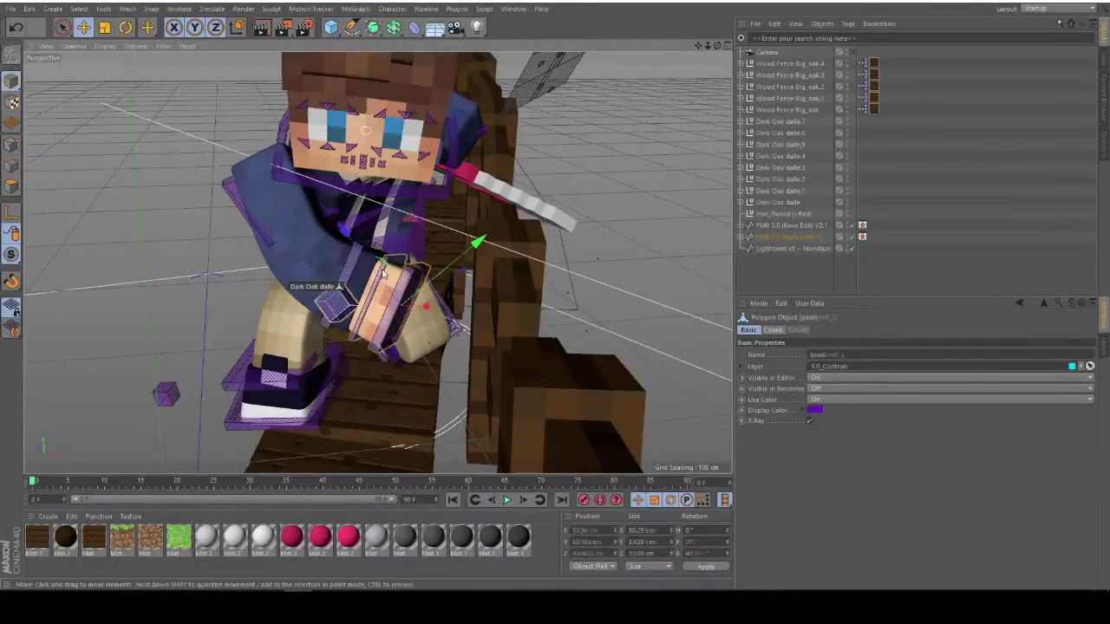
Rotate the right wrist control to about 26° heading, -47° pitch and 7° bank
{"action": "key", "text": "r"}
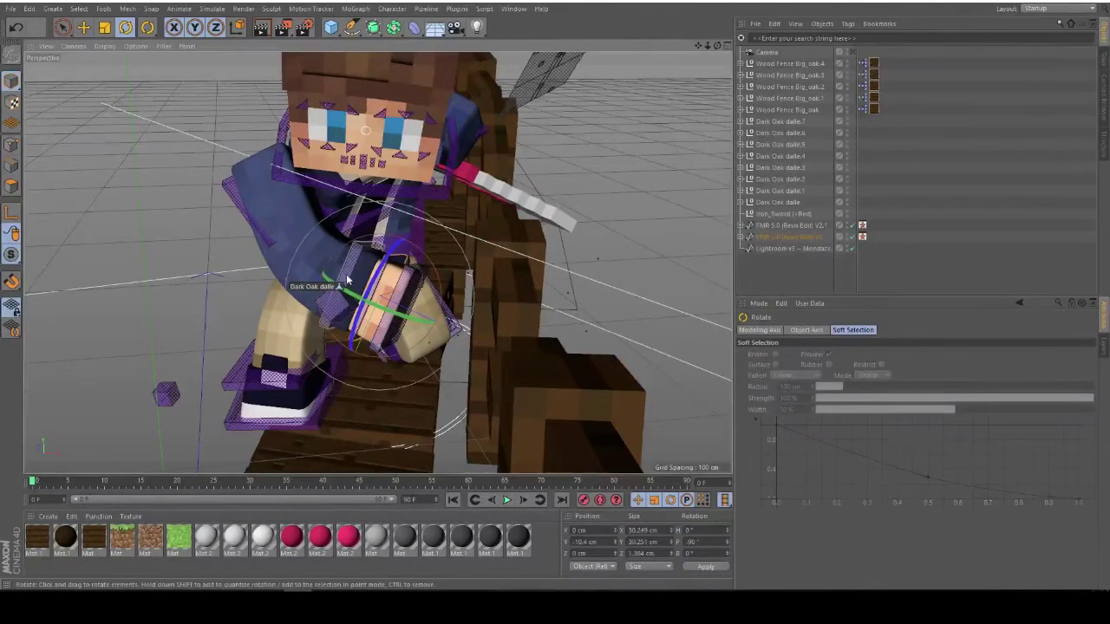
{"action": "left_click", "coordinate": [342, 282]}
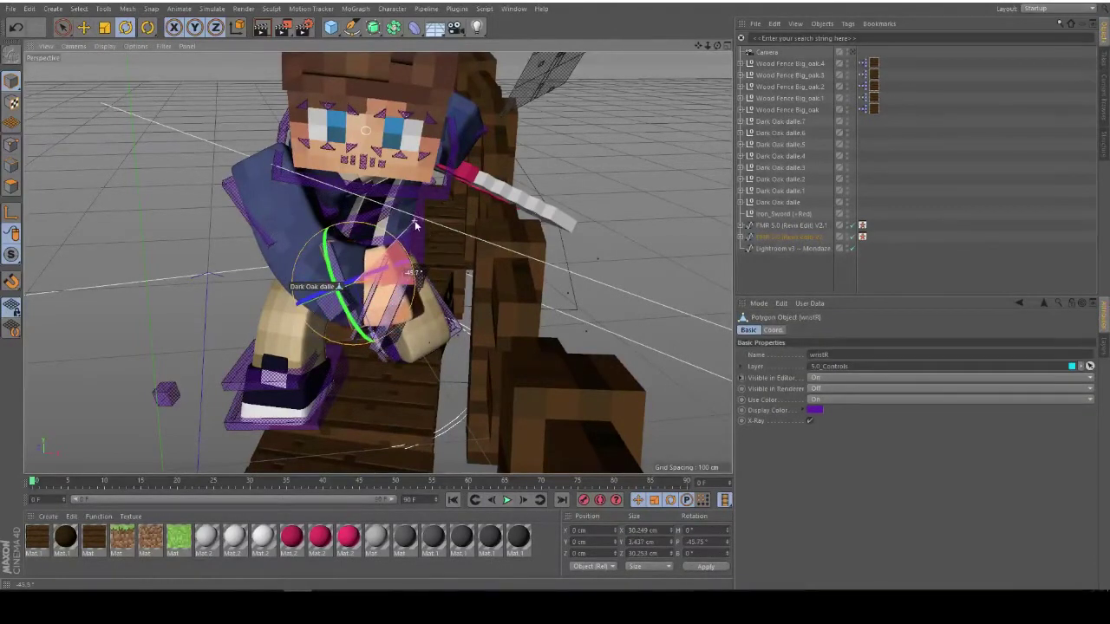
{"action": "left_click_drag", "start_coordinate": [415, 226], "coordinate": [466, 248], "text": "alt"}
{"action": "left_click_drag", "start_coordinate": [475, 173], "coordinate": [511, 177]}
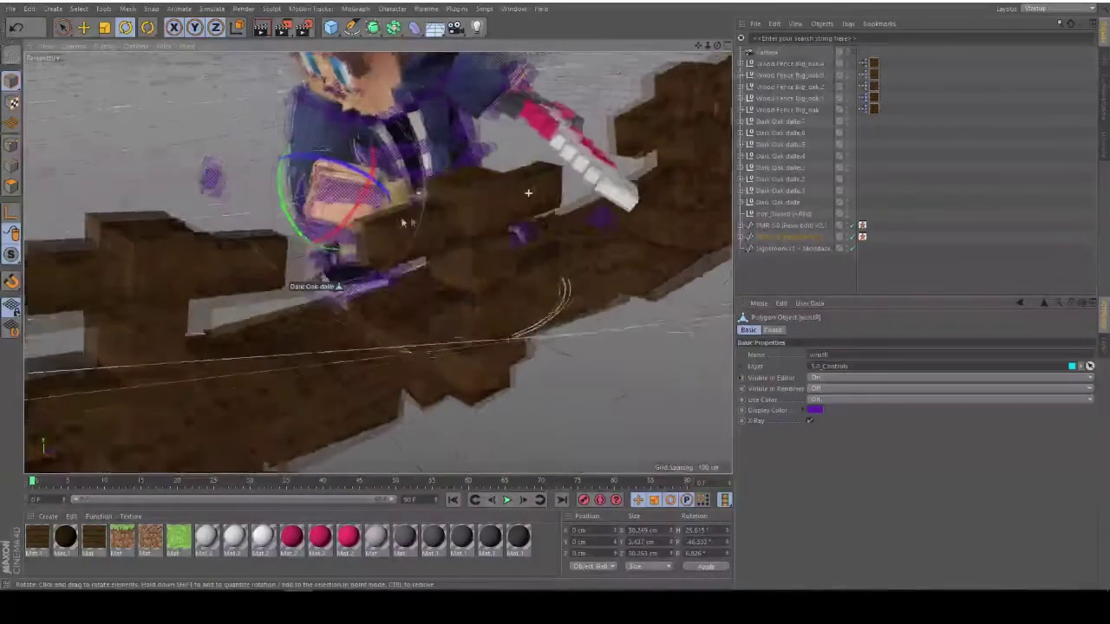
Try moving the left arm control to test whether the sword follows, and undo the move
{"action": "left_click_drag", "start_coordinate": [402, 223], "coordinate": [501, 249], "text": "alt"}
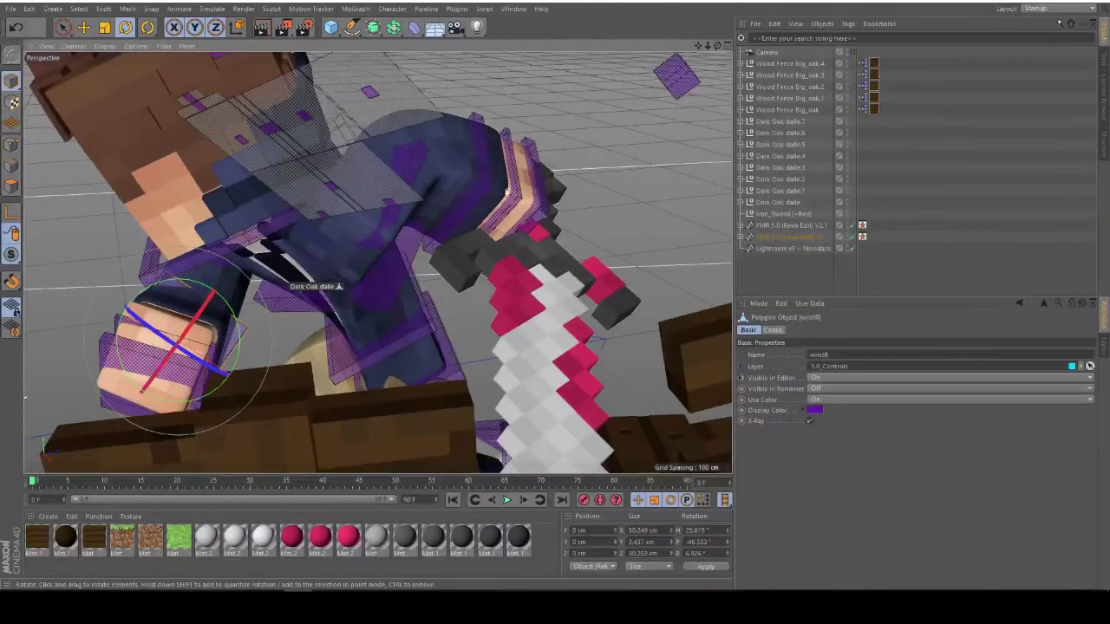
{"action": "left_click", "coordinate": [490, 170]}
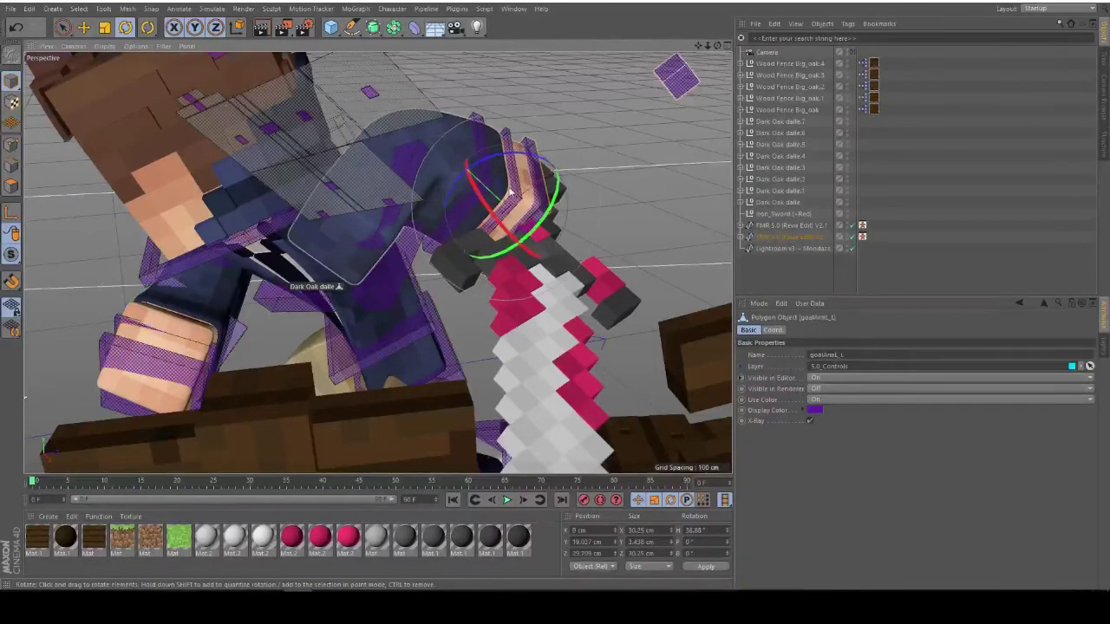
{"action": "key", "text": "e"}
{"action": "mouse_move", "coordinate": [519, 137]}
{"action": "left_mouse_down"}
{"action": "mouse_move", "coordinate": [421, 89]}
{"action": "mouse_move", "coordinate": [507, 126]}
{"action": "left_mouse_up"}
{"action": "key", "text": "ctrl+z"}
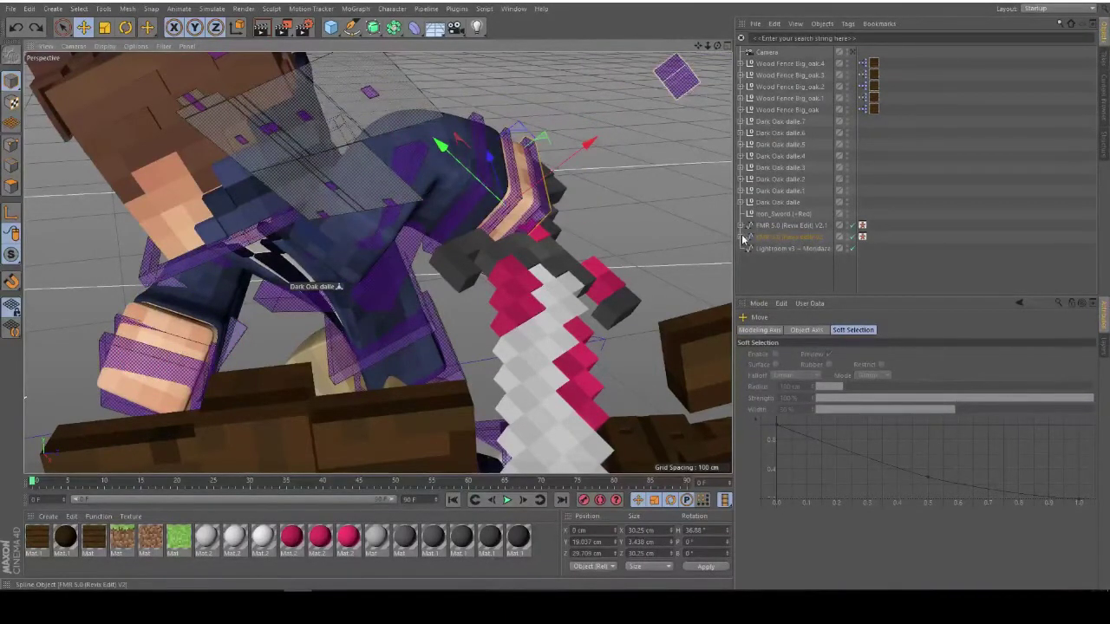
Nest Wood Fence Big_oak.3 and Wood Fence Big_oak.2 under Wood Fence Big_oak.4 and collapse the group
{"action": "left_click", "coordinate": [743, 238]}
{"action": "scroll", "coordinate": [756, 234], "scroll_direction": "down", "scroll_amount": 5}
{"action": "scroll", "coordinate": [762, 208], "scroll_direction": "up", "scroll_amount": 4}
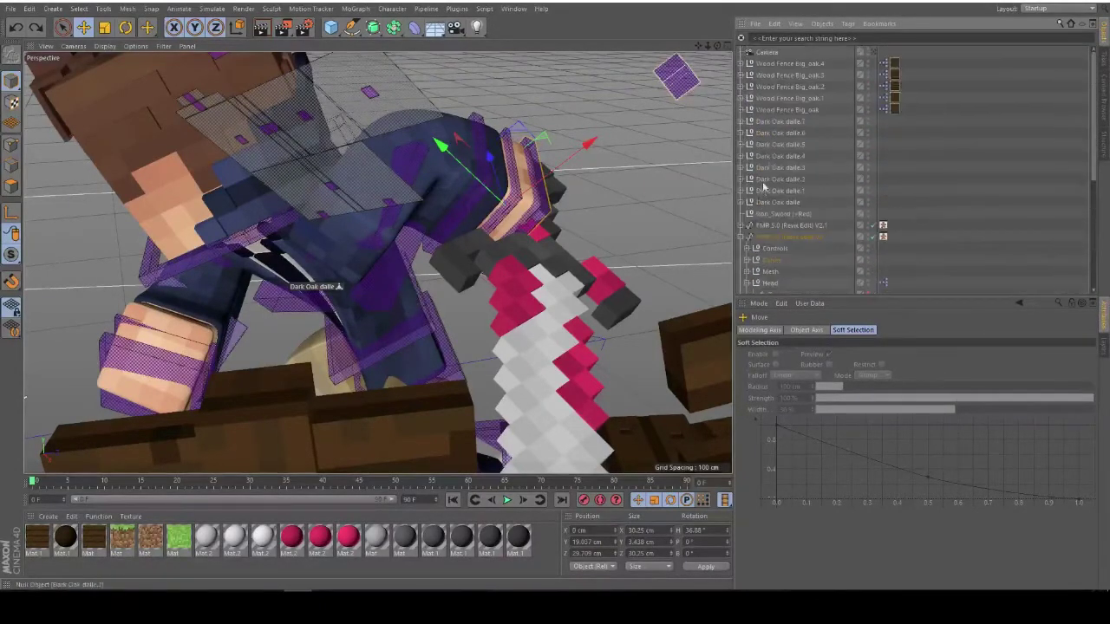
{"action": "left_click", "coordinate": [772, 75]}
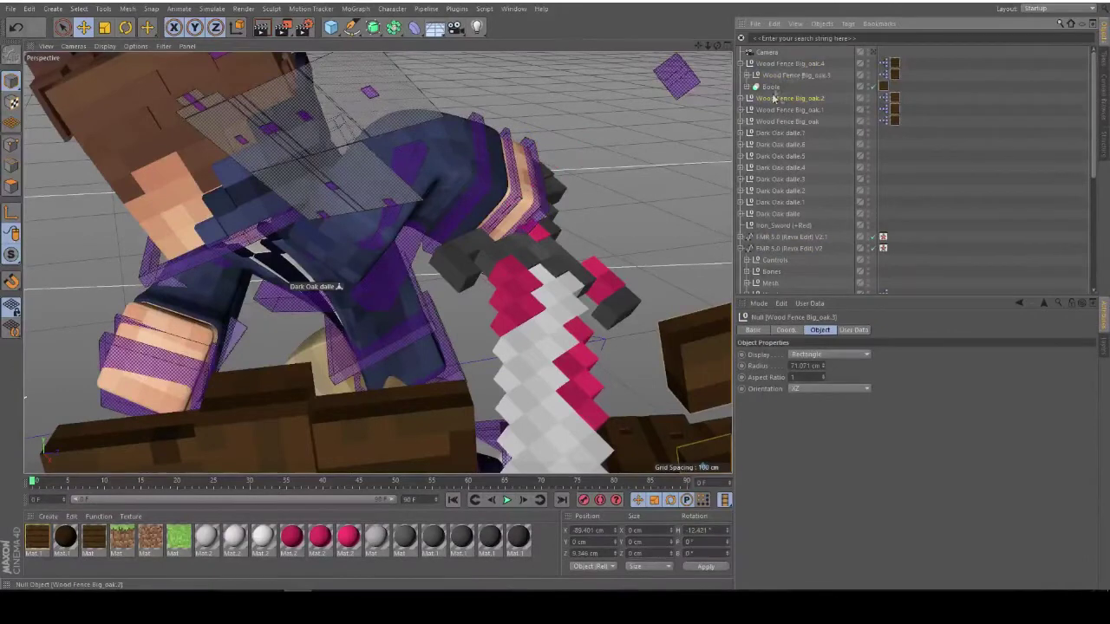
{"action": "left_click_drag", "start_coordinate": [781, 78], "coordinate": [781, 79]}
{"action": "left_click", "coordinate": [750, 63]}
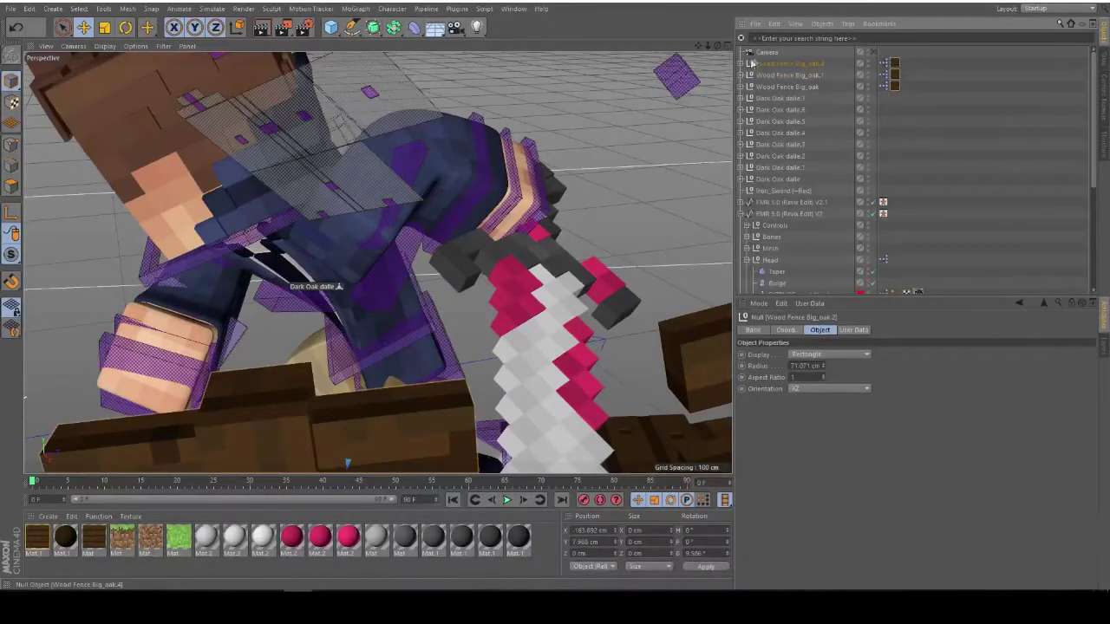
Place the Iron_Sword object inside the Left Hand Attachments of the FMR 5.0 V2 rig
{"action": "left_click", "coordinate": [764, 54]}
{"action": "scroll", "coordinate": [751, 214], "scroll_direction": "down", "scroll_amount": 5}
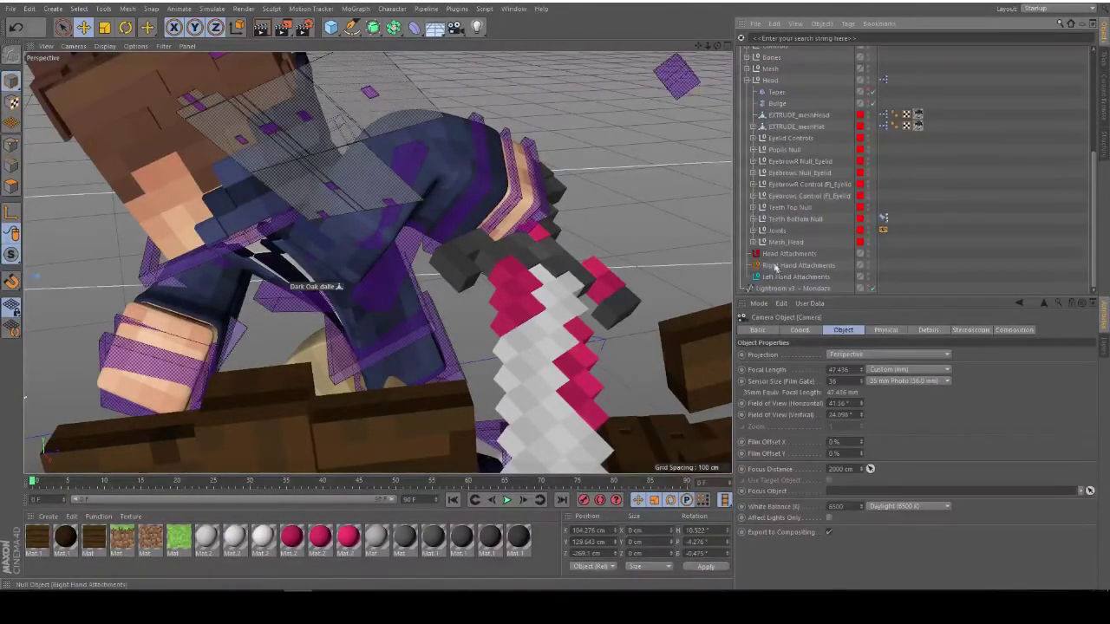
{"action": "scroll", "coordinate": [765, 168], "scroll_direction": "up", "scroll_amount": 2}
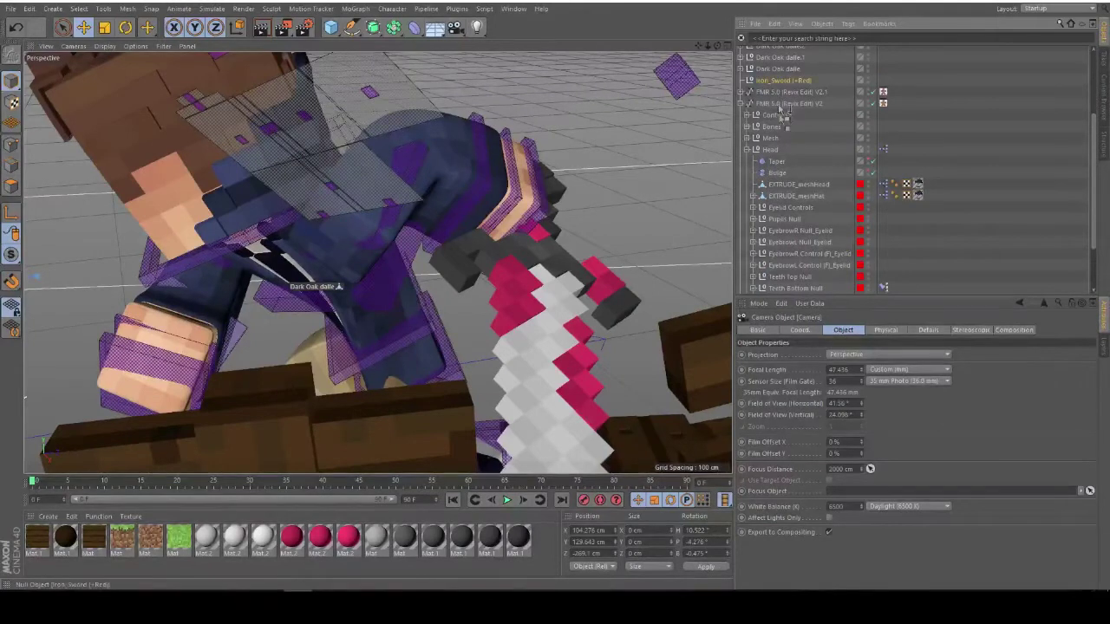
{"action": "scroll", "coordinate": [785, 295], "scroll_direction": "down", "scroll_amount": 2}
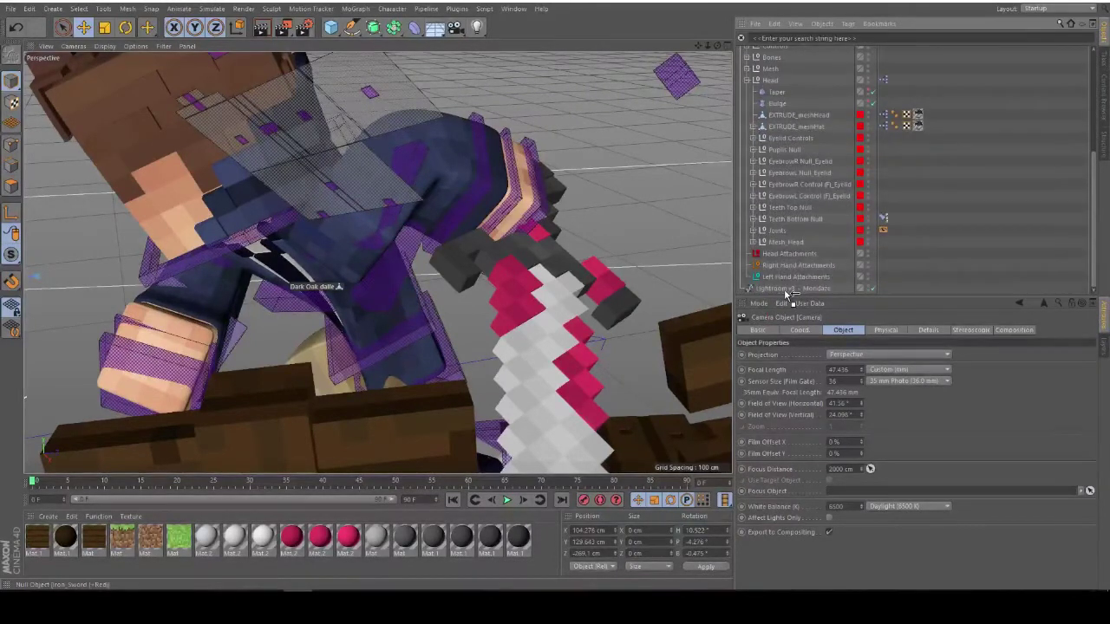
{"action": "left_click_drag", "start_coordinate": [779, 280], "coordinate": [780, 279]}
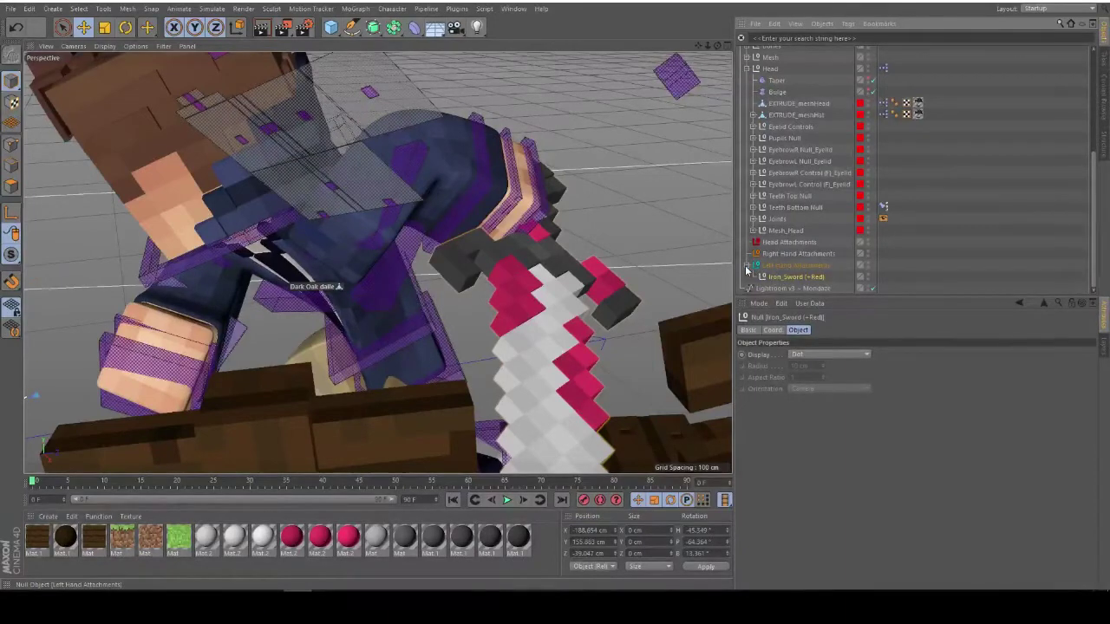
{"action": "scroll", "coordinate": [765, 204], "scroll_direction": "up", "scroll_amount": 5}
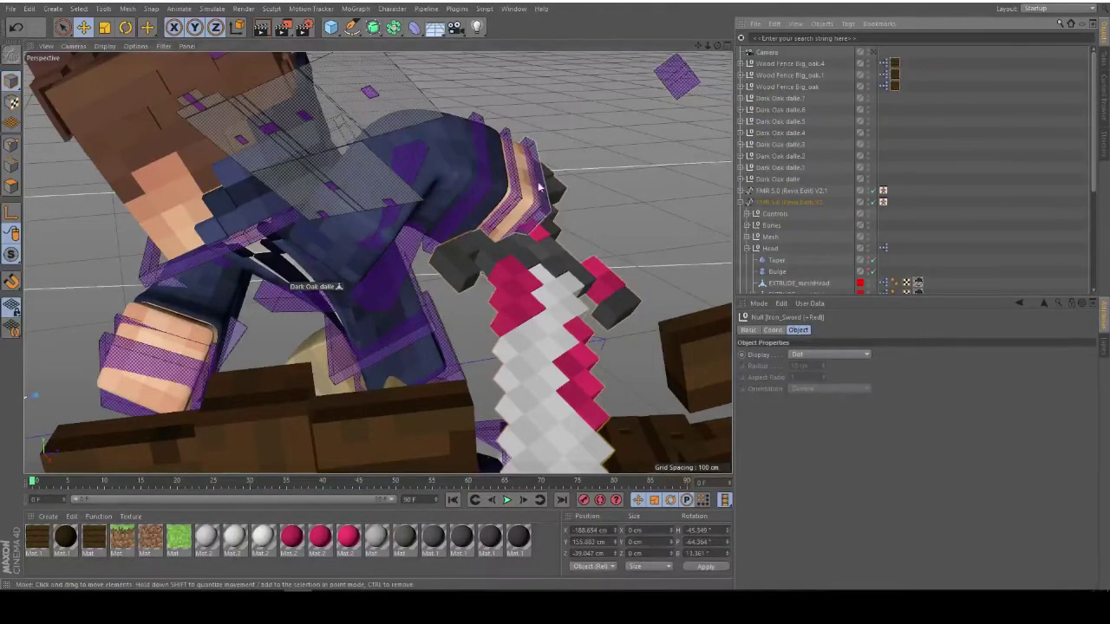
Test the sword attachment by moving the left arm control outward, and undo the move
{"action": "left_click", "coordinate": [518, 139]}
{"action": "left_click_drag", "start_coordinate": [517, 129], "coordinate": [589, 104]}
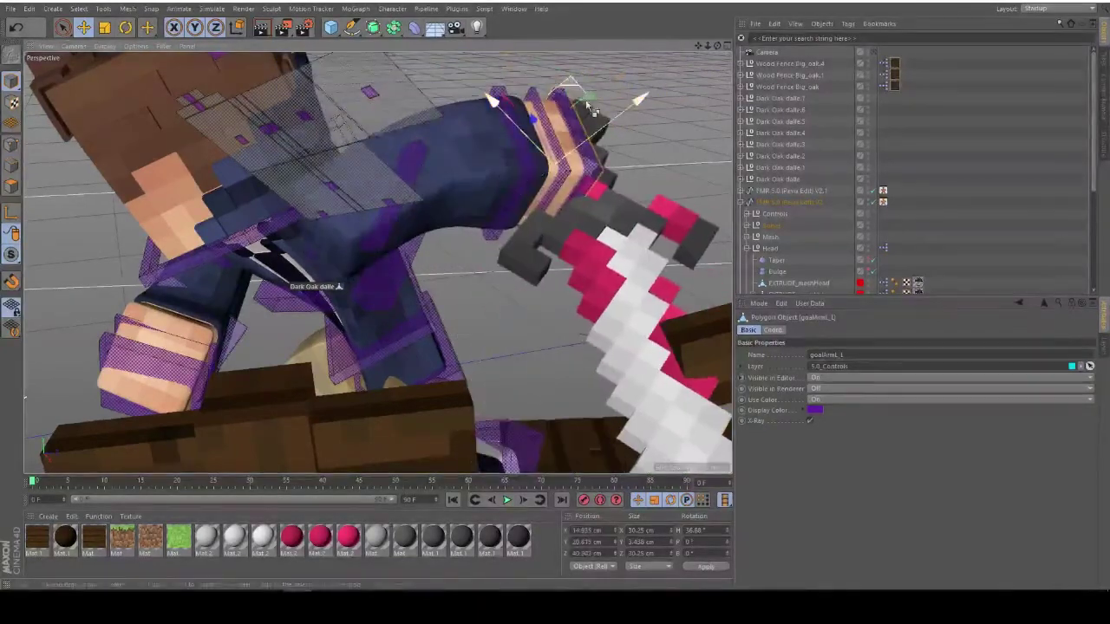
{"action": "key", "text": "ctrl+z"}
{"action": "scroll", "coordinate": [572, 181], "scroll_direction": "down", "scroll_amount": 3}
{"action": "left_click_drag", "start_coordinate": [568, 182], "coordinate": [607, 164], "text": "alt"}
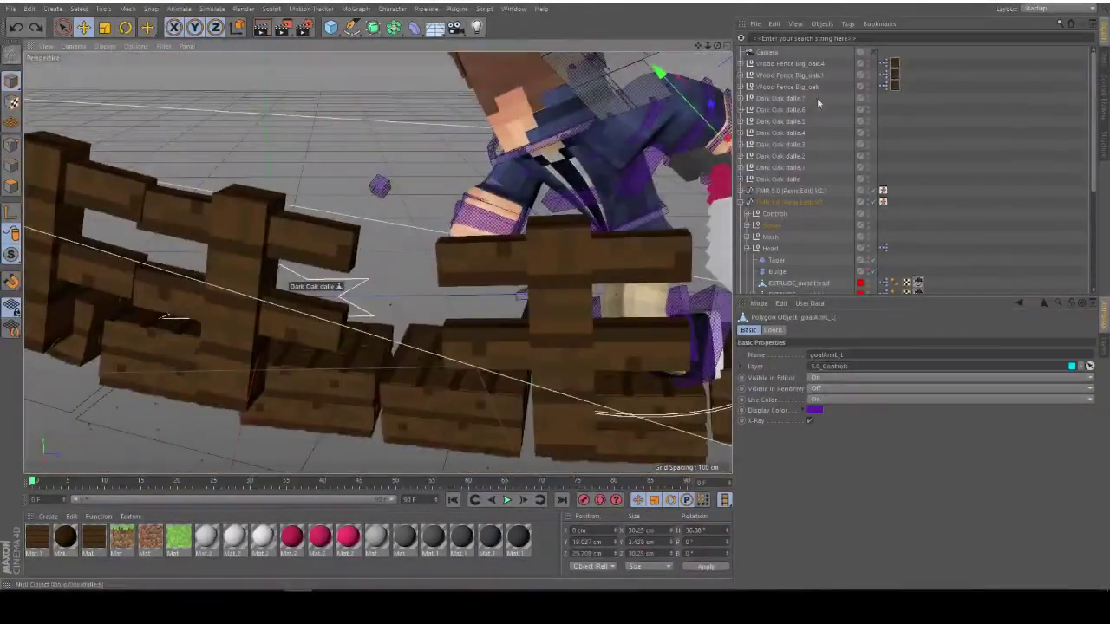
Collapse the rig hierarchy and nest Wood Fence Big_oak and Wood Fence Big_oak.1 under Wood Fence Big_oak.4
{"action": "left_click", "coordinate": [741, 203]}
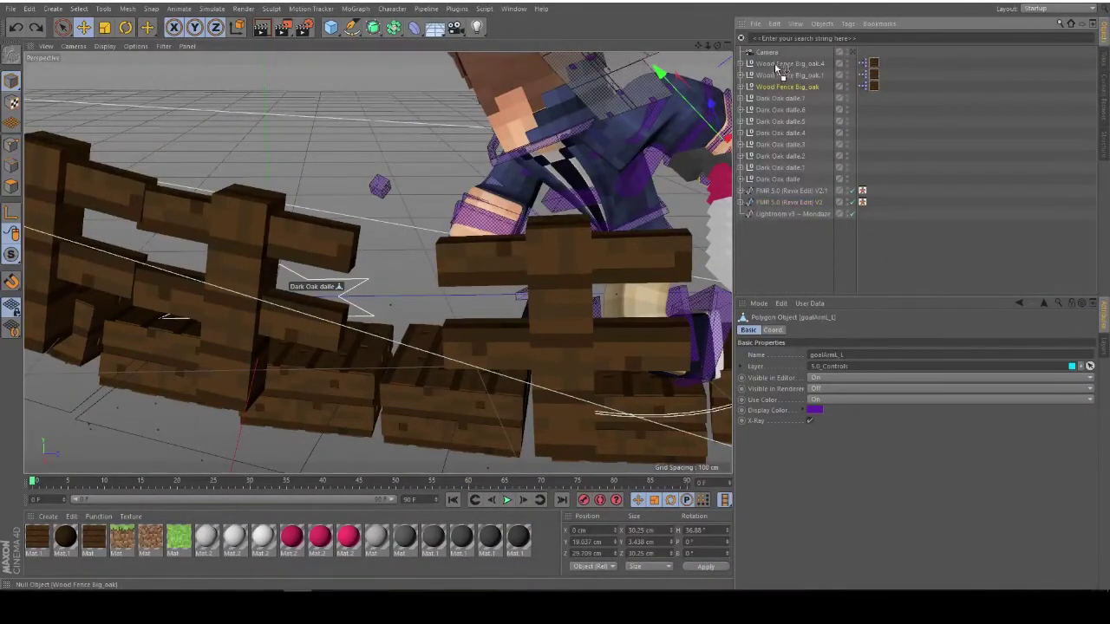
{"action": "left_click_drag", "start_coordinate": [776, 70], "coordinate": [776, 76]}
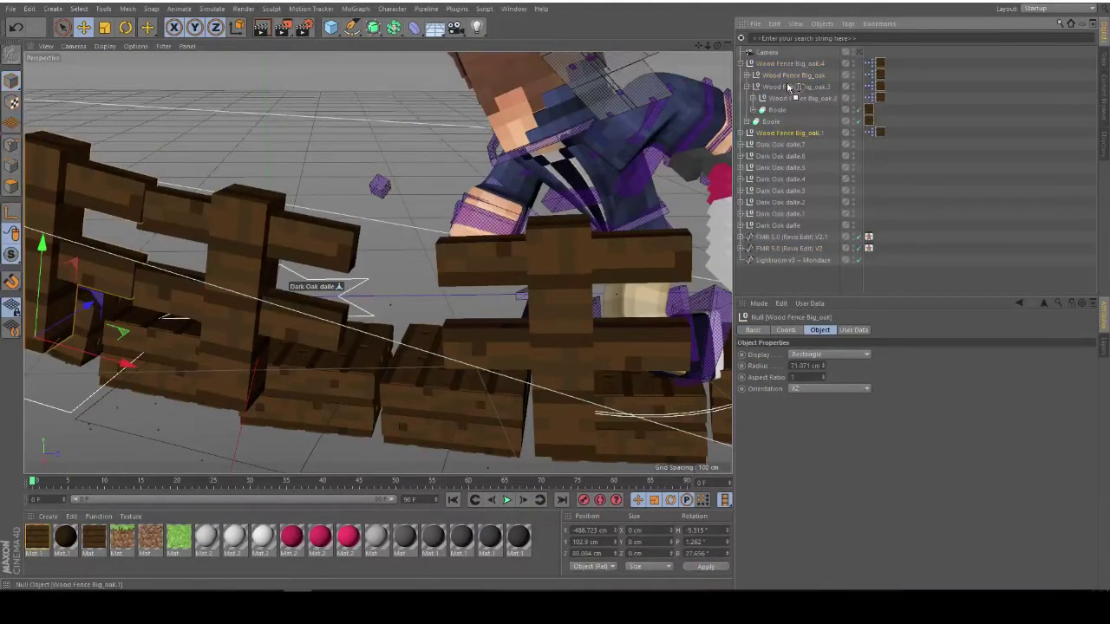
{"action": "left_click_drag", "start_coordinate": [792, 68], "coordinate": [791, 69]}
{"action": "left_click", "coordinate": [743, 63]}
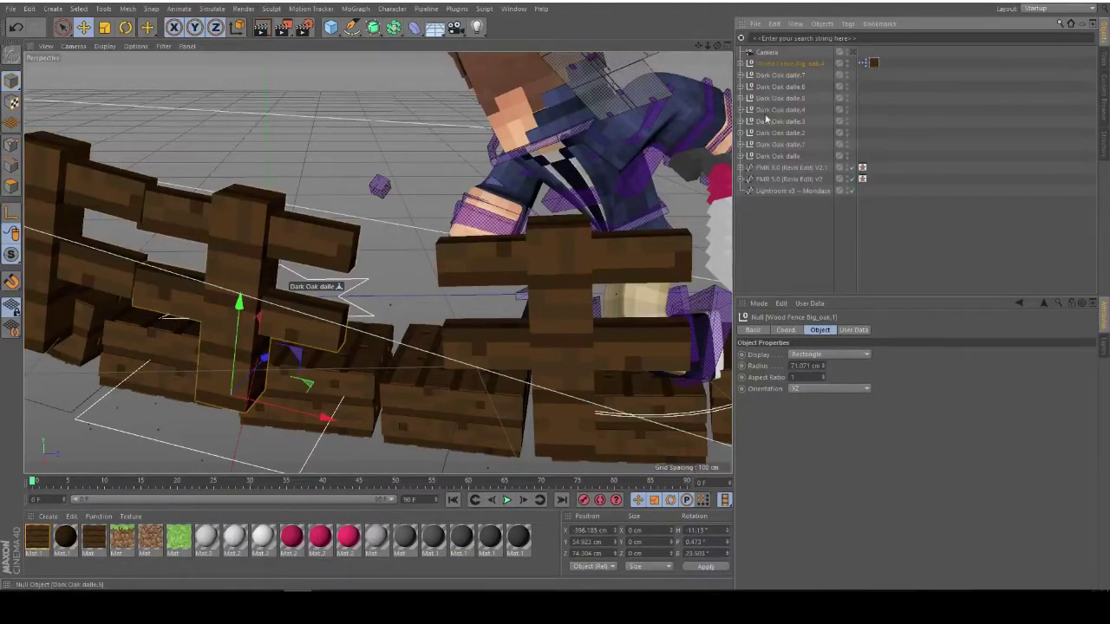
Group the Dark Oak dalle slabs together under Wood Fence Big_oak.4 and collapse the hierarchy
{"action": "left_click_drag", "start_coordinate": [776, 158], "coordinate": [779, 146]}
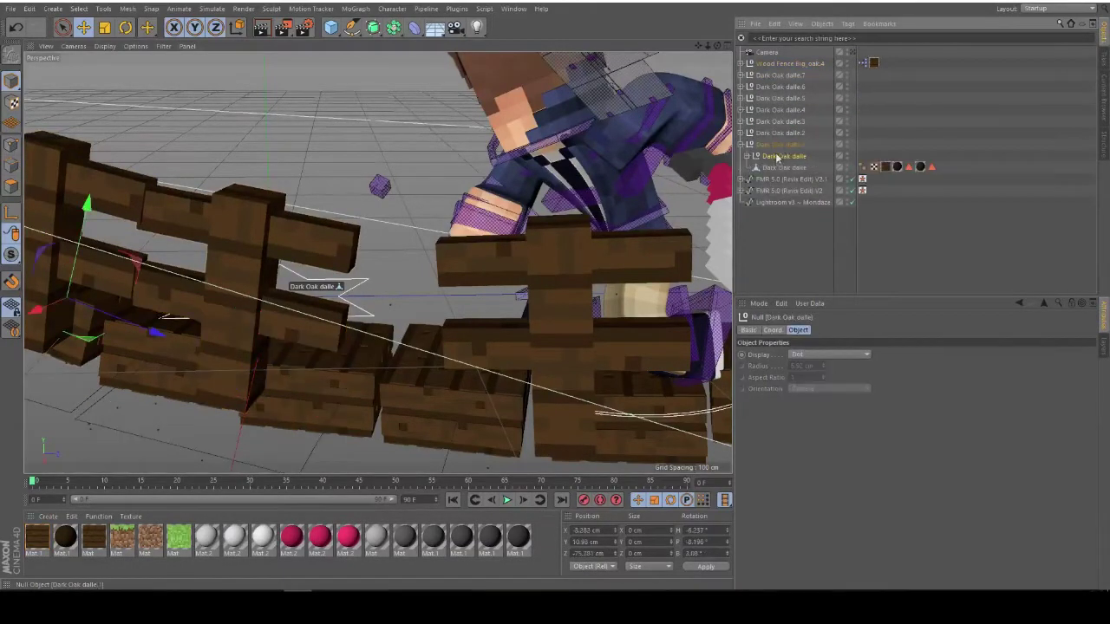
{"action": "left_click_drag", "start_coordinate": [779, 147], "coordinate": [775, 68]}
{"action": "left_click", "coordinate": [743, 110]}
{"action": "left_click", "coordinate": [743, 98]}
{"action": "left_click", "coordinate": [743, 87]}
{"action": "left_click", "coordinate": [743, 75]}
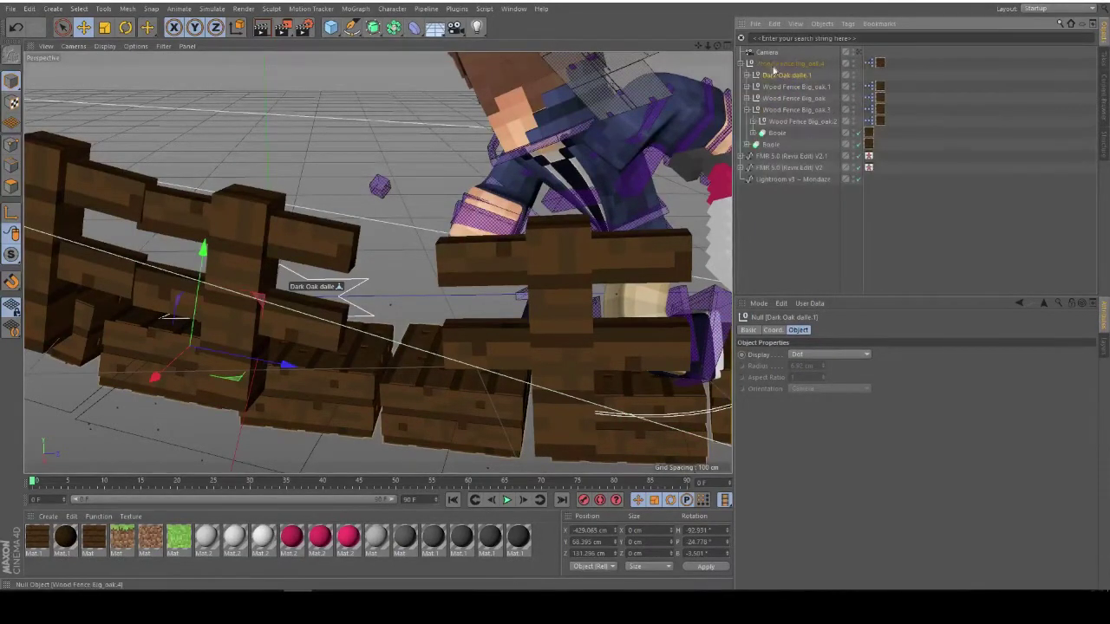
{"action": "left_click", "coordinate": [743, 63]}
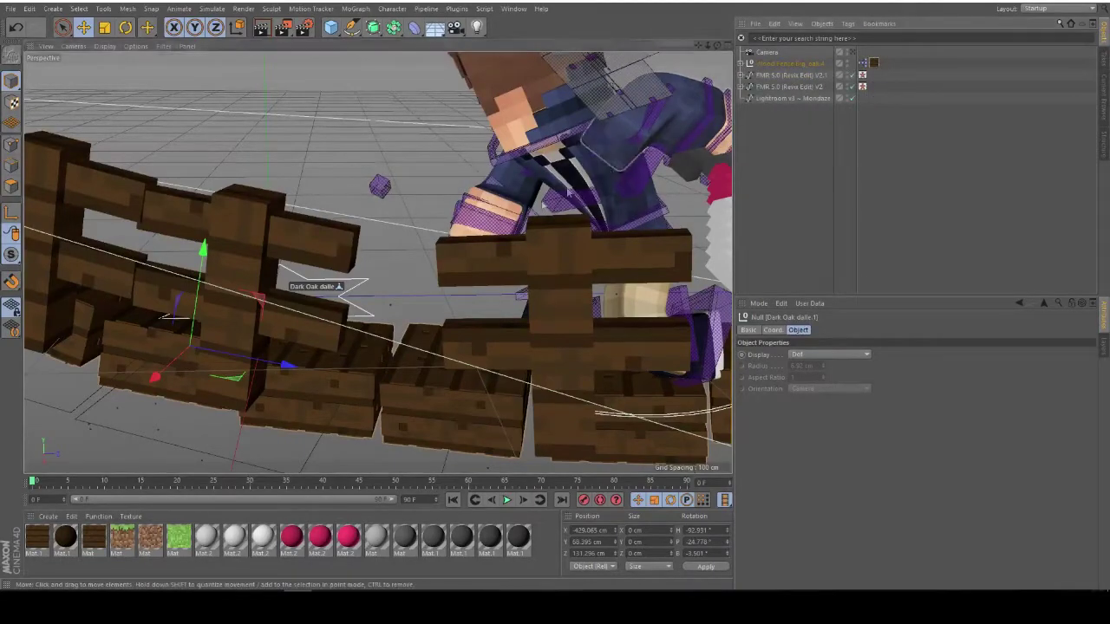
Look through the scene camera and move the foreground fence sideways and down to clear the view of the character's legs
{"action": "middle_click_drag", "start_coordinate": [568, 192], "coordinate": [652, 183], "text": "alt"}
{"action": "left_click", "coordinate": [851, 53]}
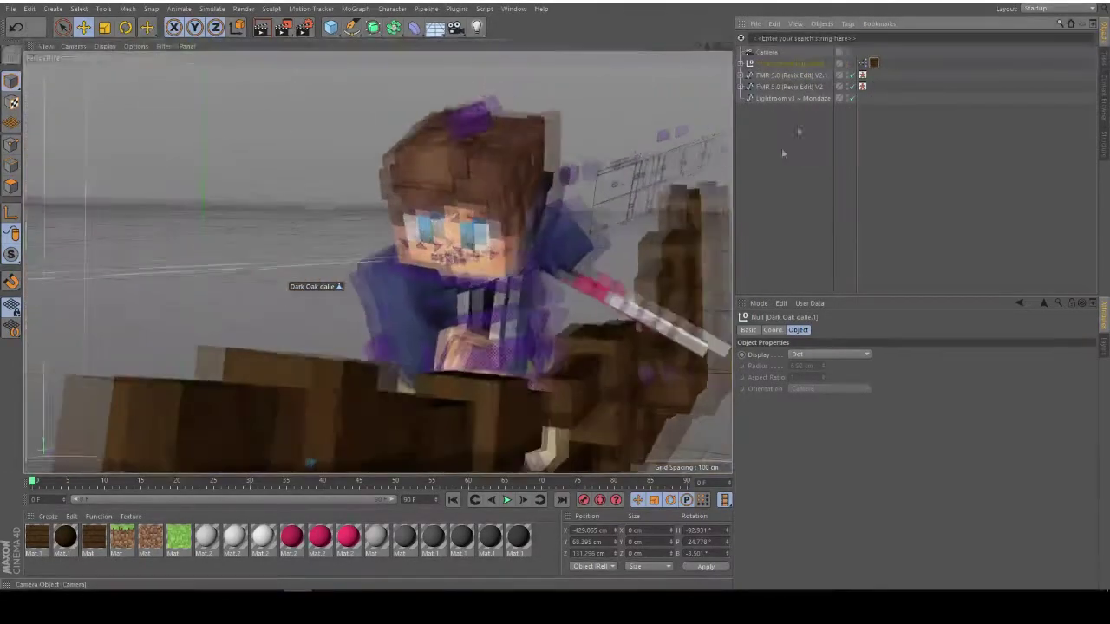
{"action": "left_click", "coordinate": [489, 395]}
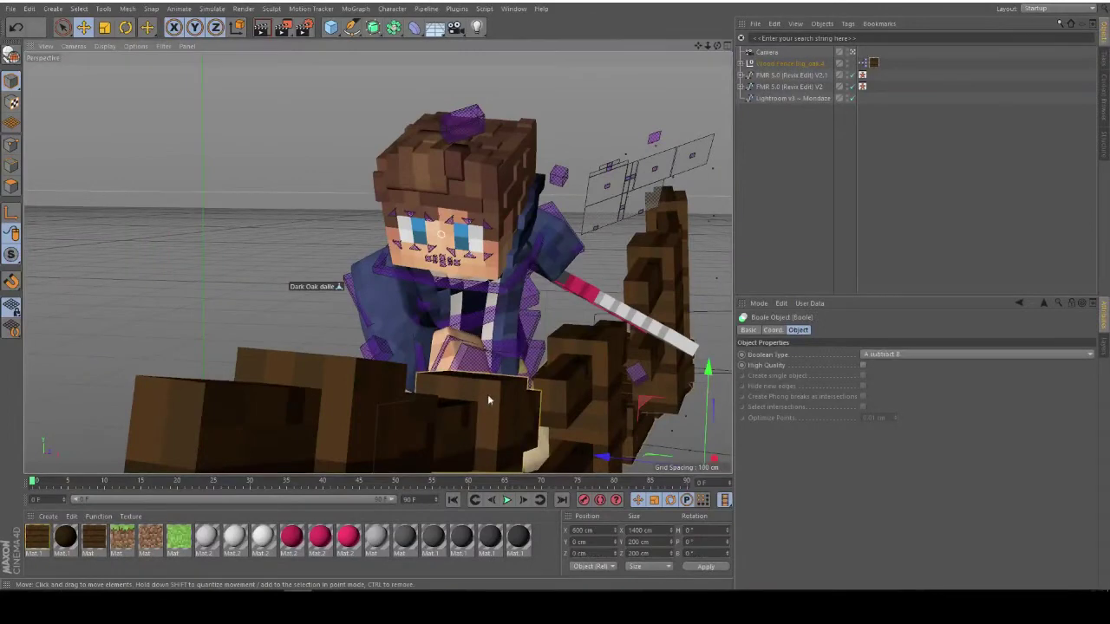
{"action": "left_click_drag", "start_coordinate": [558, 384], "coordinate": [379, 406]}
{"action": "mouse_move", "coordinate": [666, 438]}
{"action": "left_mouse_down"}
{"action": "mouse_move", "coordinate": [658, 461]}
{"action": "mouse_move", "coordinate": [630, 442]}
{"action": "mouse_move", "coordinate": [679, 457]}
{"action": "mouse_move", "coordinate": [670, 460]}
{"action": "left_mouse_up"}
{"action": "left_click_drag", "start_coordinate": [665, 372], "coordinate": [665, 454]}
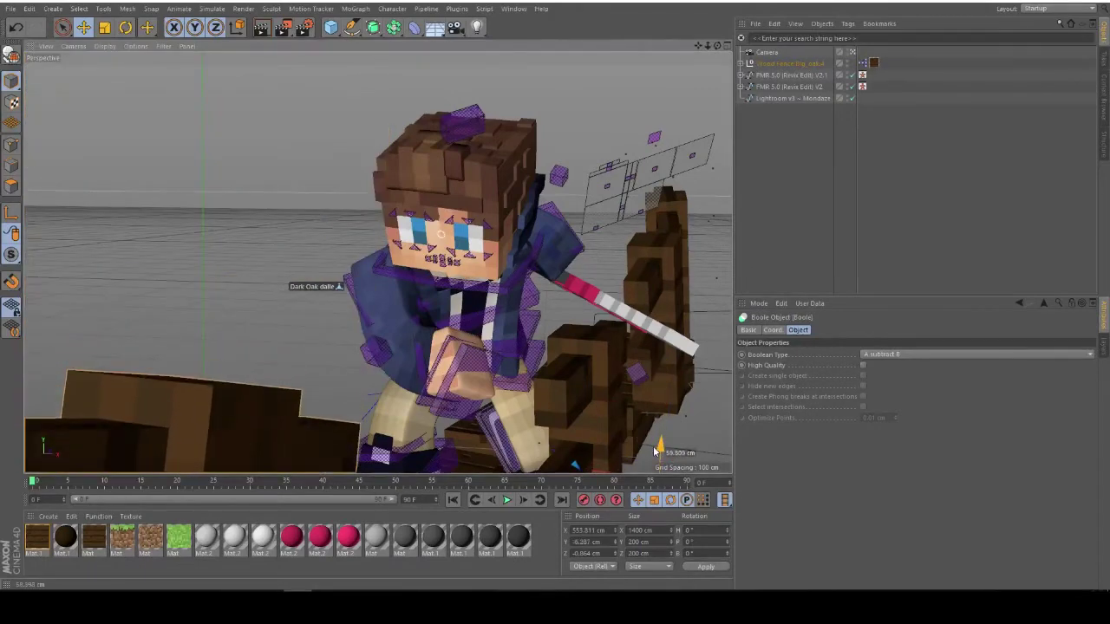
Reframe the camera closer from a lower angle and move the fence beside the sword outward, away from the character's leg
{"action": "scroll", "coordinate": [509, 398], "scroll_direction": "up", "scroll_amount": 1}
{"action": "left_click_drag", "start_coordinate": [509, 398], "coordinate": [514, 377], "text": "alt"}
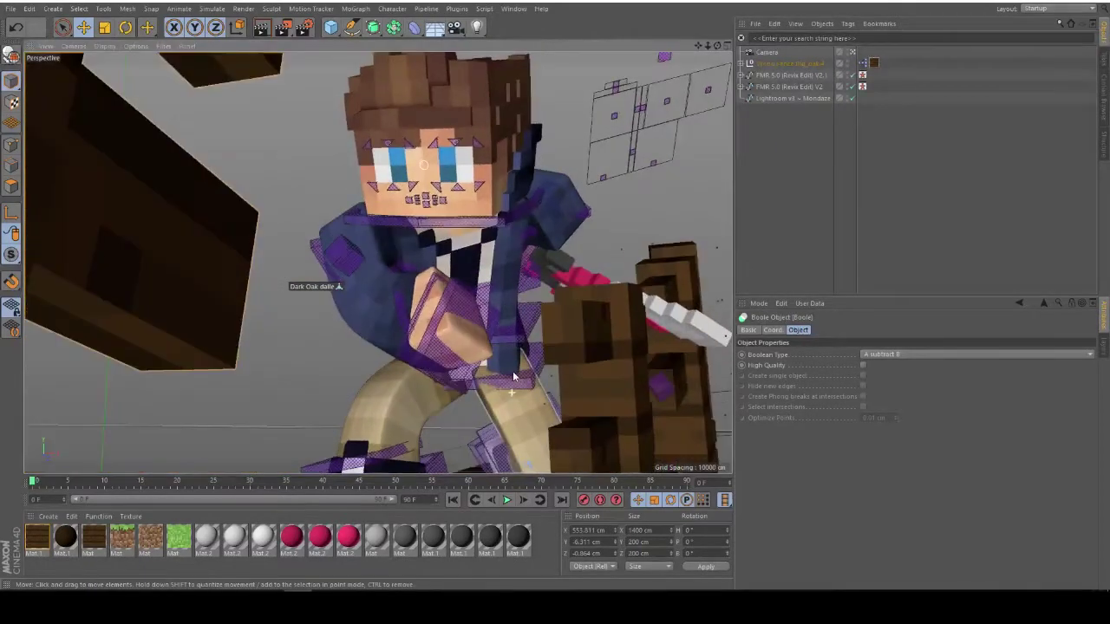
{"action": "middle_click_drag", "start_coordinate": [517, 366], "coordinate": [507, 369], "text": "alt"}
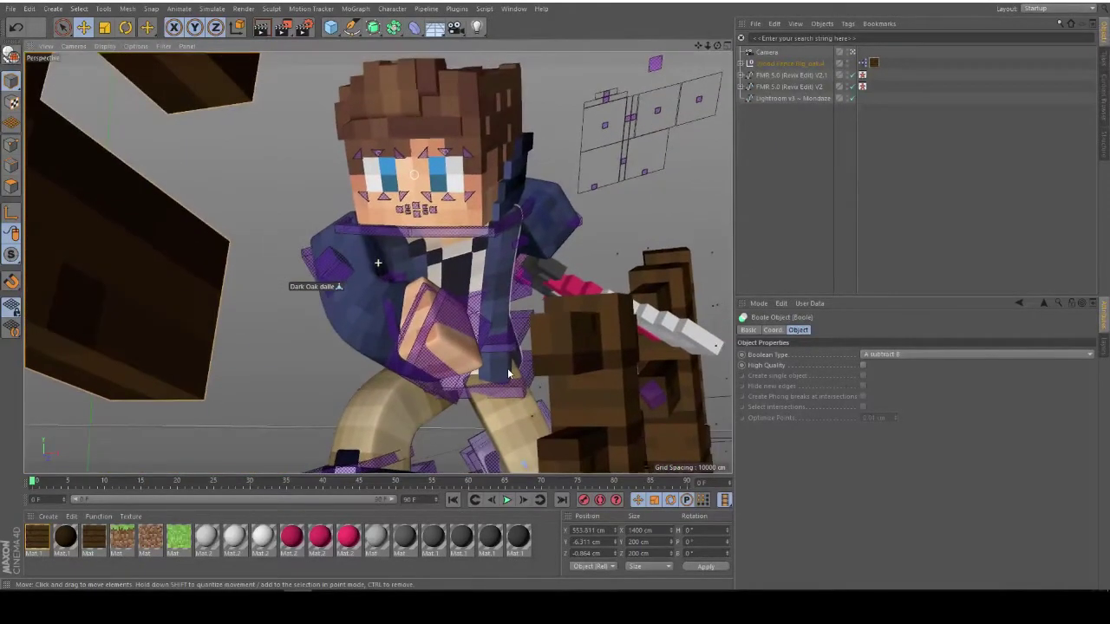
{"action": "left_click", "coordinate": [587, 360]}
{"action": "left_click_drag", "start_coordinate": [591, 353], "coordinate": [645, 395]}
{"action": "middle_click_drag", "start_coordinate": [644, 395], "coordinate": [619, 345], "text": "alt"}
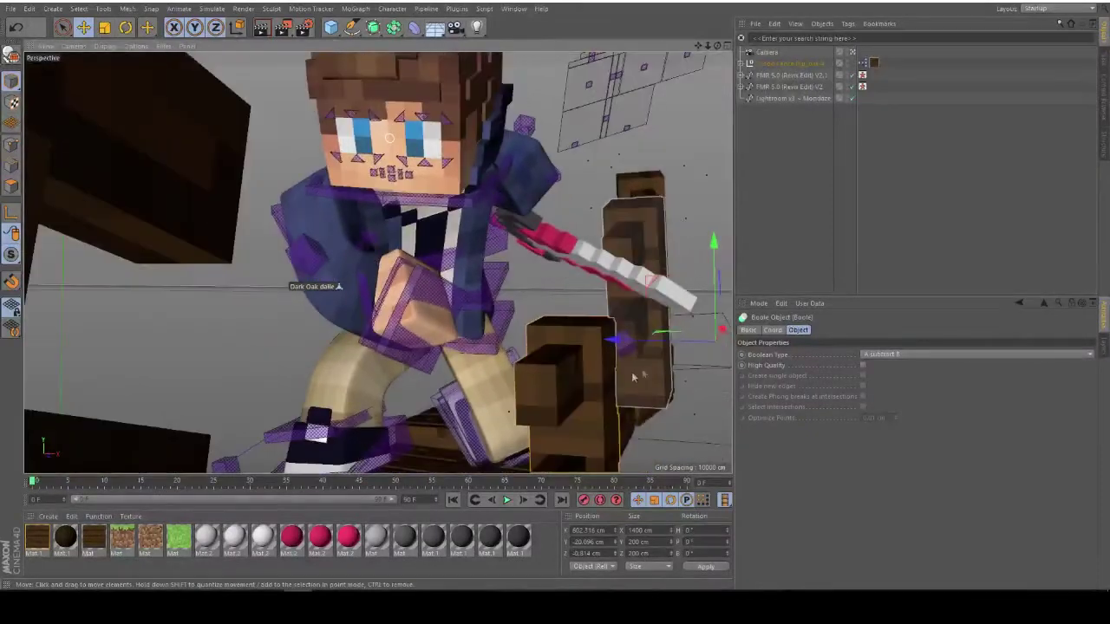
{"action": "left_click_drag", "start_coordinate": [628, 343], "coordinate": [731, 320]}
{"action": "left_click_drag", "start_coordinate": [727, 257], "coordinate": [715, 227]}
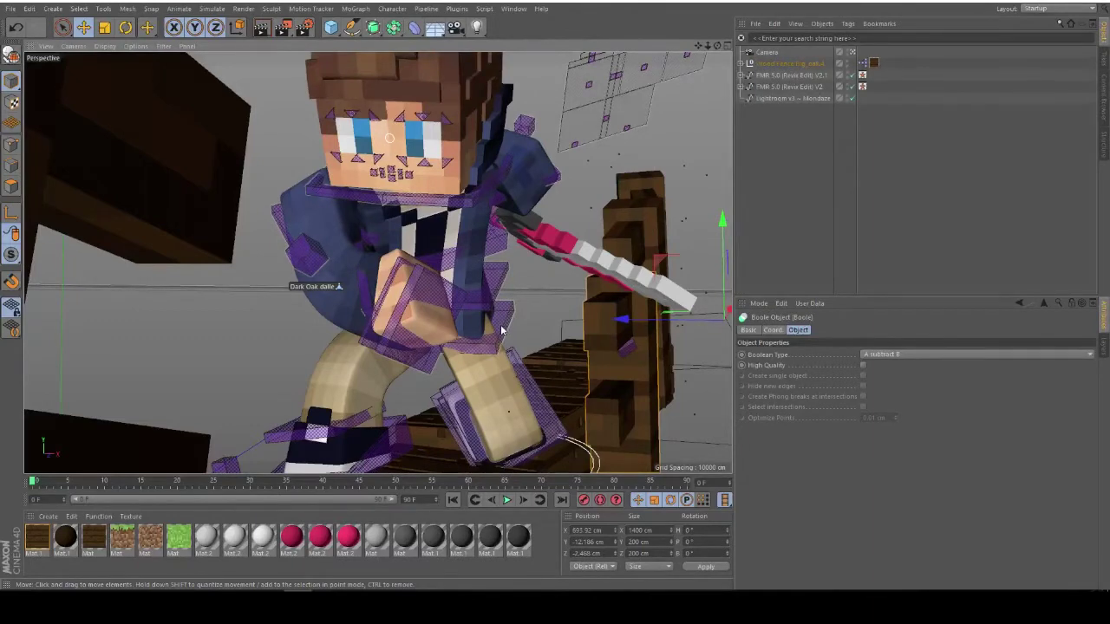
Fine-tune the camera framing to fit the whole character, the sword and both fences in the shot
{"action": "scroll", "coordinate": [503, 322], "scroll_direction": "down", "scroll_amount": 6}
{"action": "scroll", "coordinate": [503, 320], "scroll_direction": "up", "scroll_amount": 4}
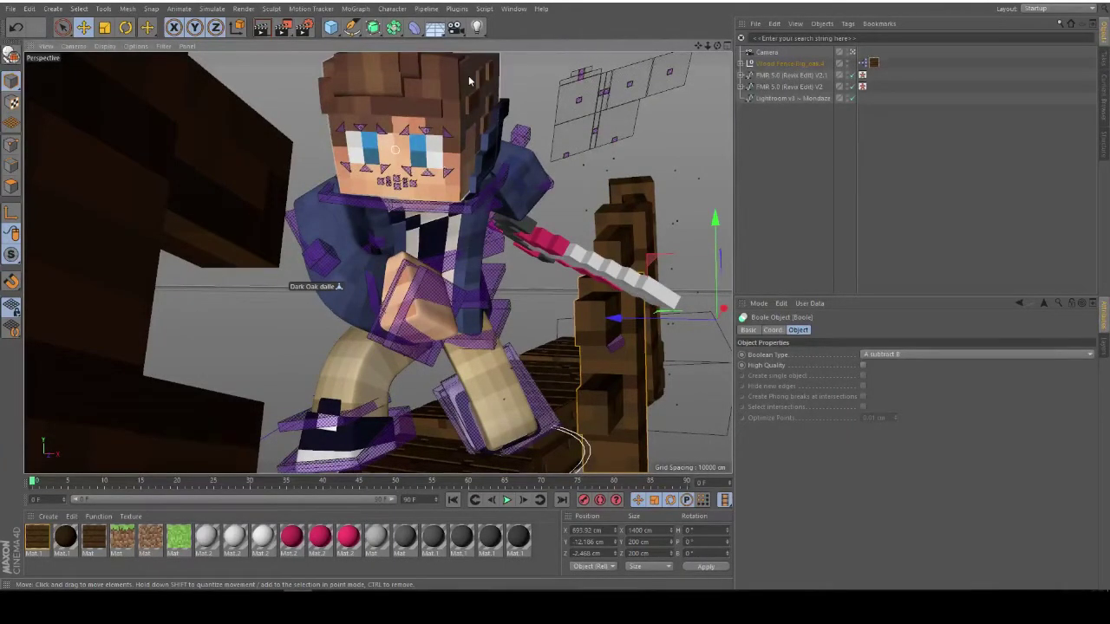
{"action": "scroll", "coordinate": [482, 152], "scroll_direction": "down", "scroll_amount": 1}
{"action": "scroll", "coordinate": [482, 152], "scroll_direction": "up", "scroll_amount": 1}
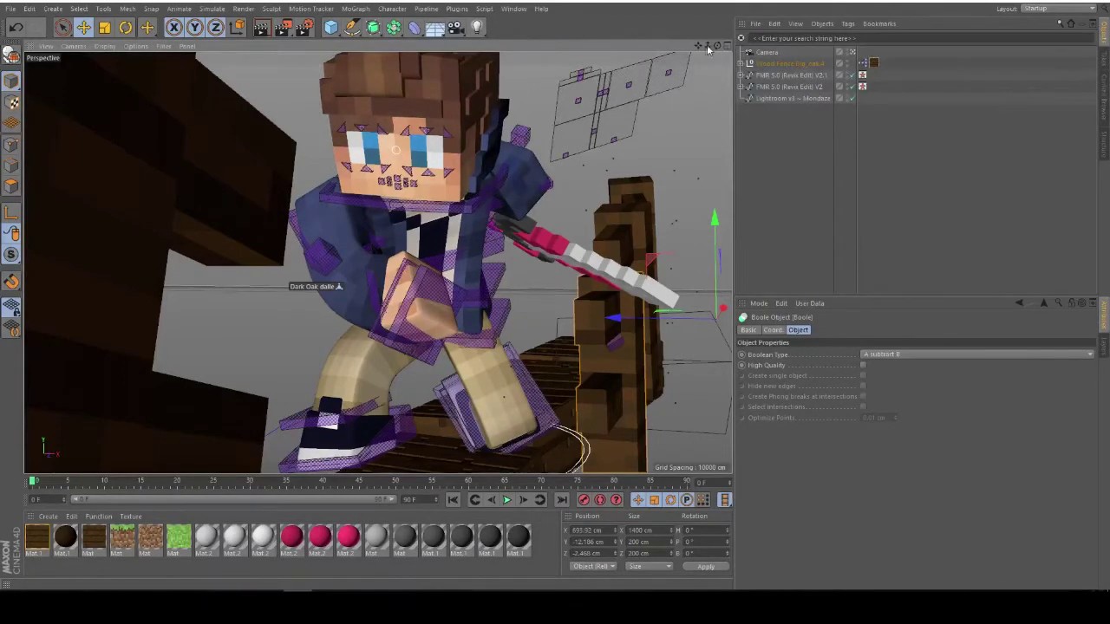
{"action": "left_click_drag", "start_coordinate": [708, 45], "coordinate": [694, 45]}
{"action": "middle_click_drag", "start_coordinate": [569, 144], "coordinate": [569, 154], "text": "alt"}
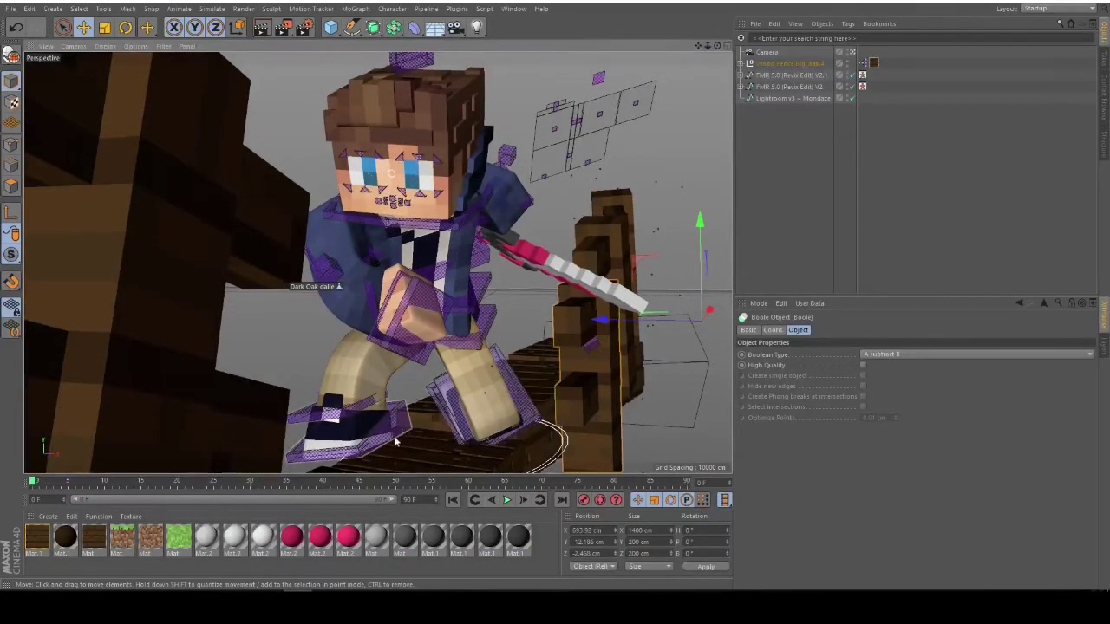
Adjust the Dark Oak dalle slab under the character's feet and shift the foreground fence slightly farther from the character
{"action": "left_click", "coordinate": [450, 469]}
{"action": "left_click_drag", "start_coordinate": [401, 466], "coordinate": [370, 458]}
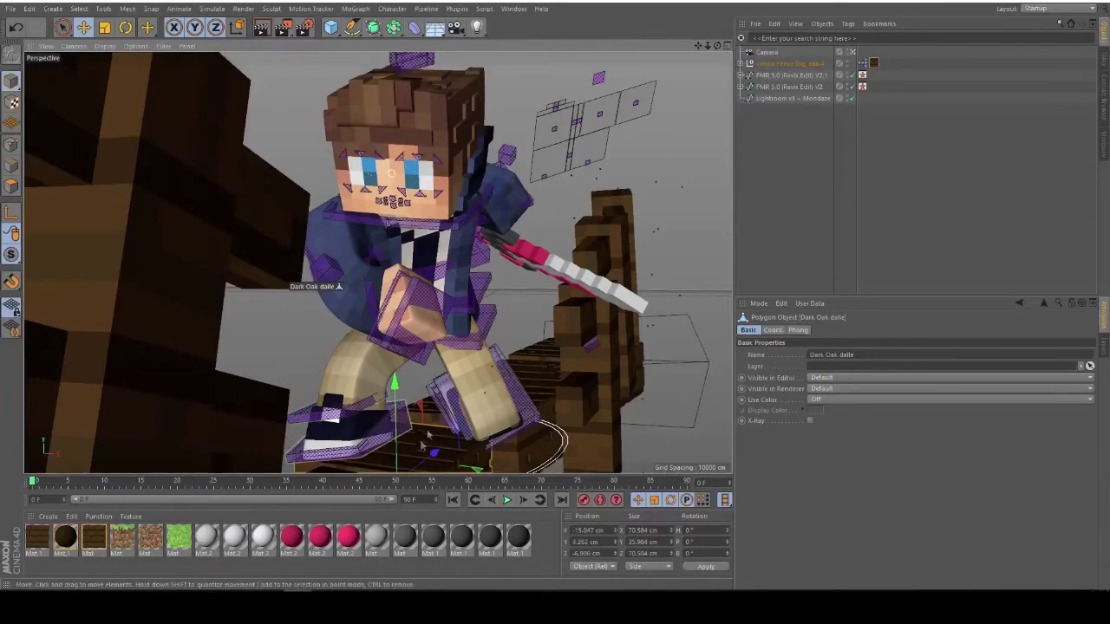
{"action": "left_click", "coordinate": [262, 321]}
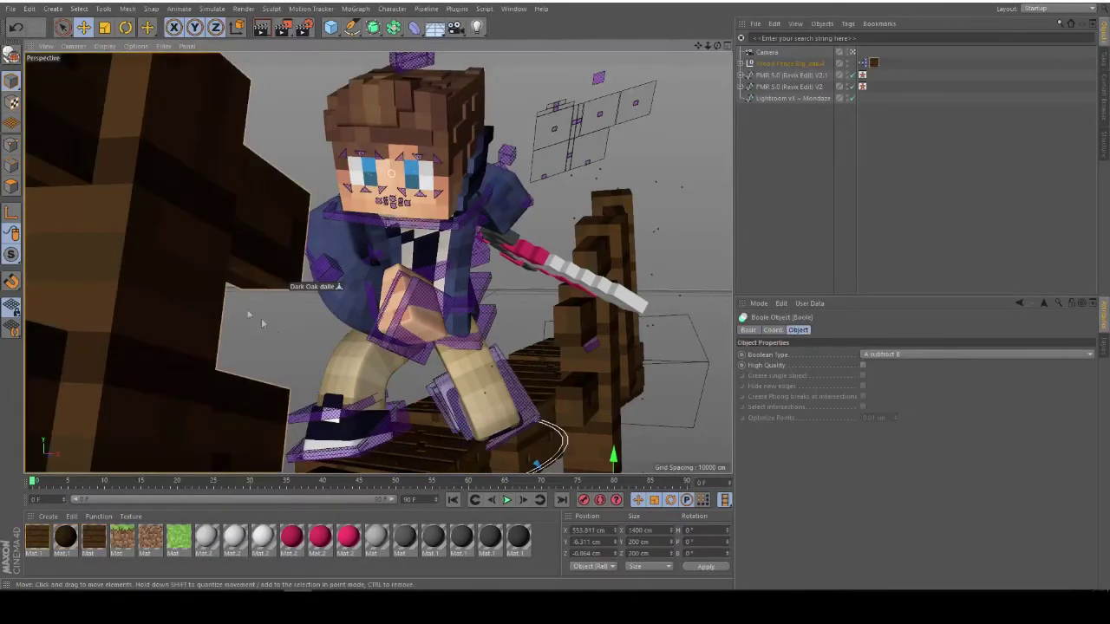
{"action": "left_click_drag", "start_coordinate": [614, 457], "coordinate": [607, 457]}
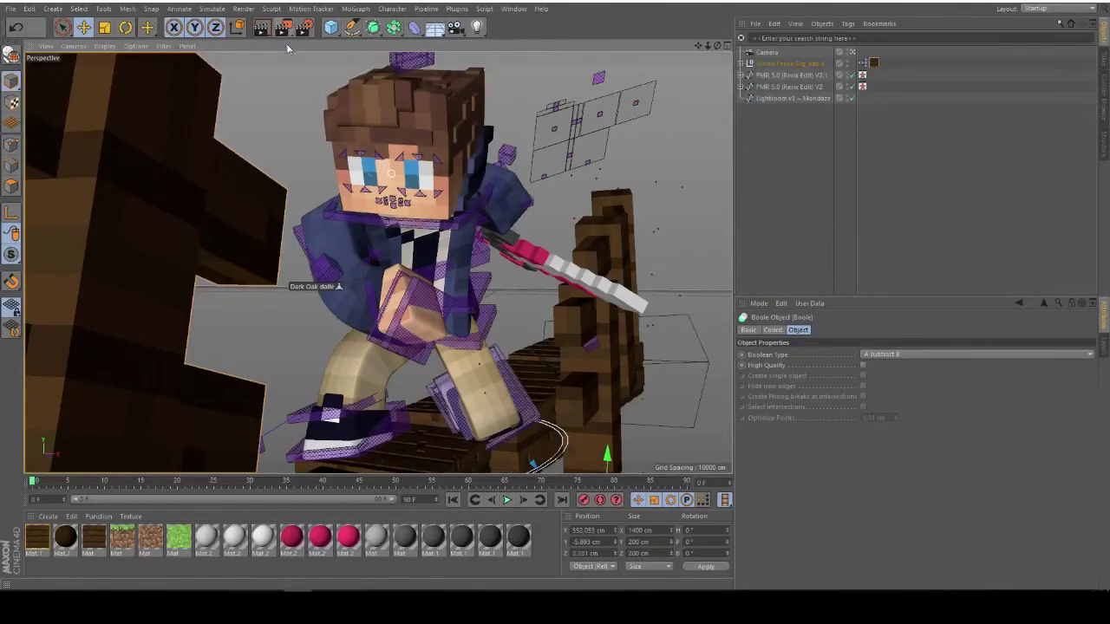
Select the Lightroom v3 rig, review the render output settings, and render a preview of the camera view
{"action": "left_click", "coordinate": [791, 98]}
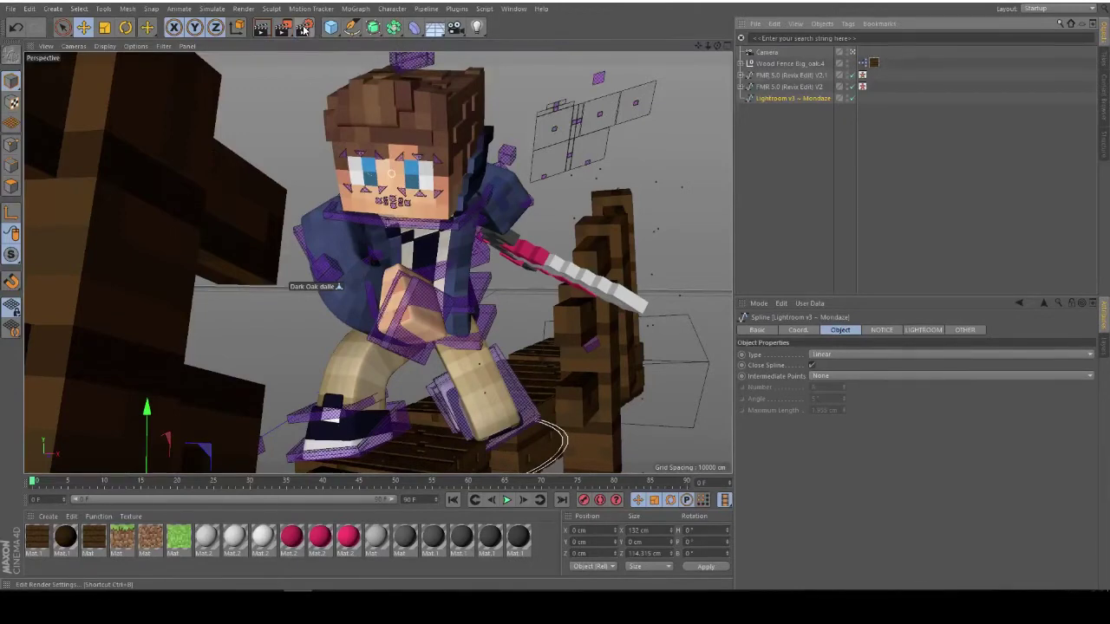
{"action": "left_click", "coordinate": [304, 29]}
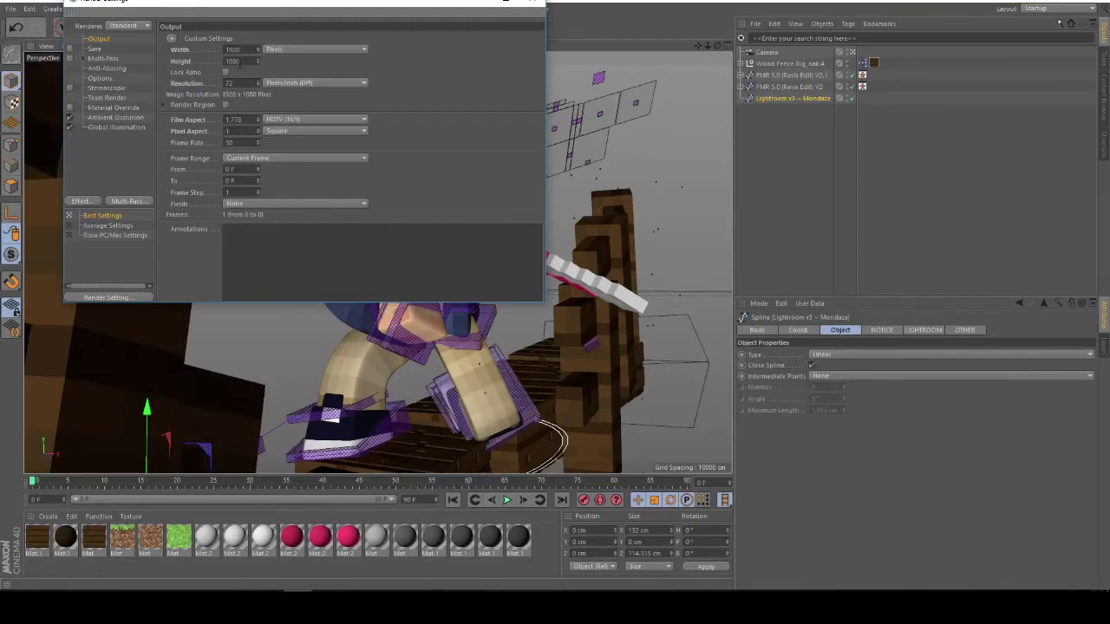
{"action": "left_click", "coordinate": [532, 2]}
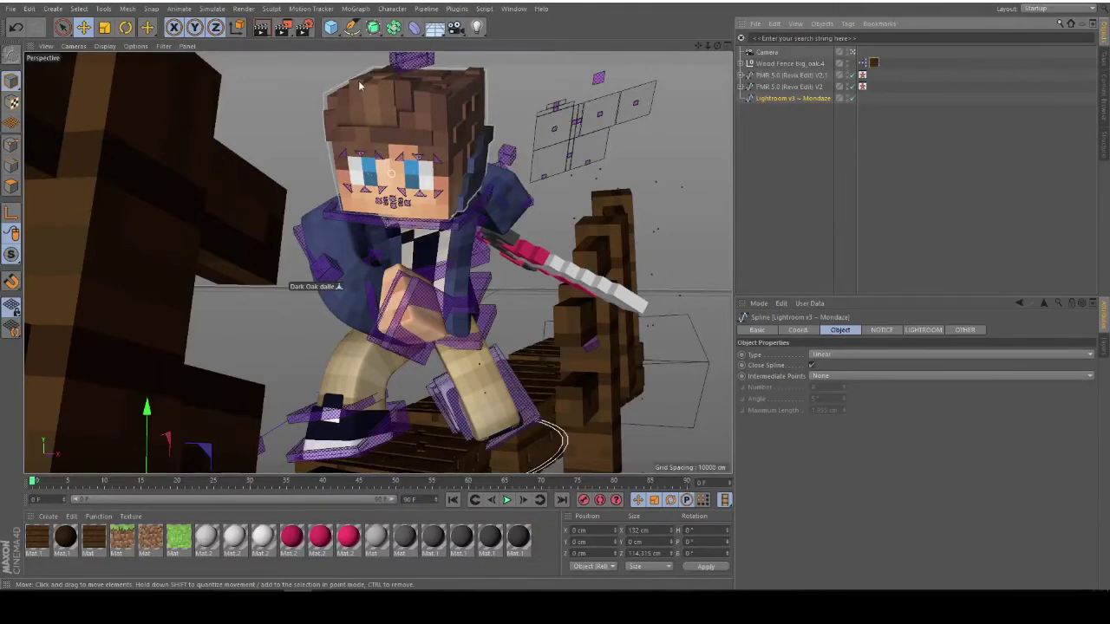
{"action": "left_click_drag", "start_coordinate": [698, 46], "coordinate": [696, 50]}
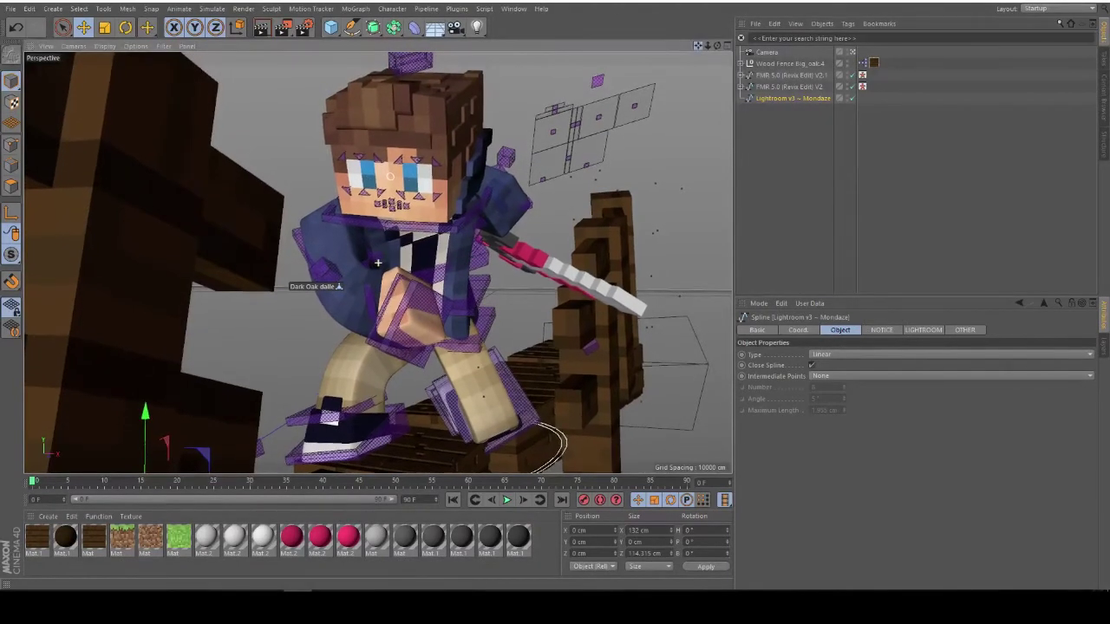
{"action": "left_click", "coordinate": [263, 29]}
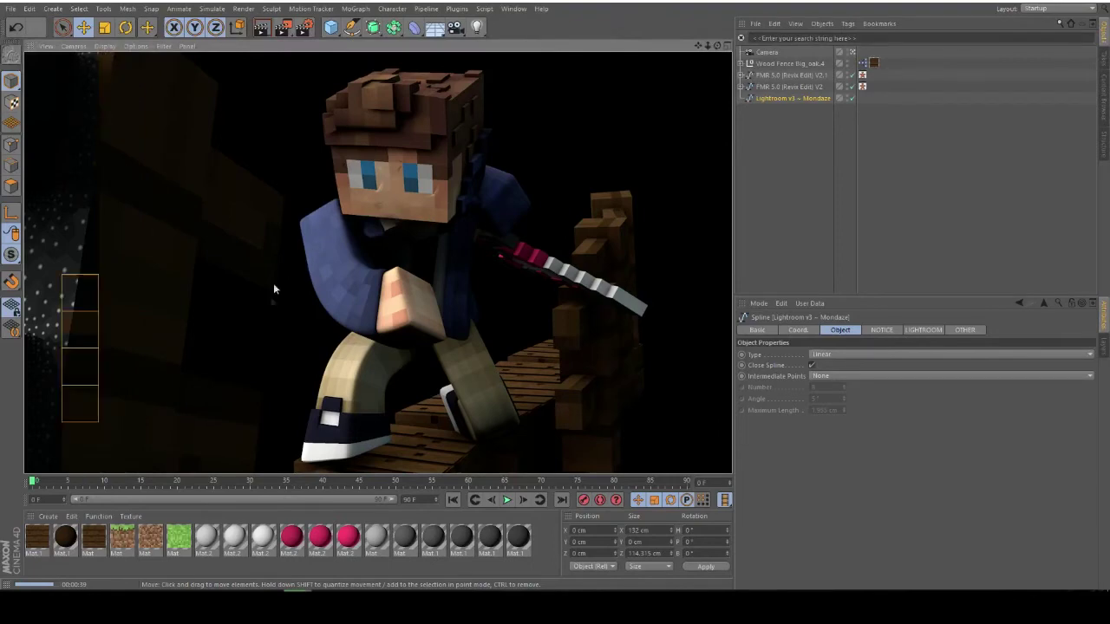
Leave the camera view and rotate the front foot control to tilt the shoe above the planks
{"action": "left_click", "coordinate": [517, 192]}
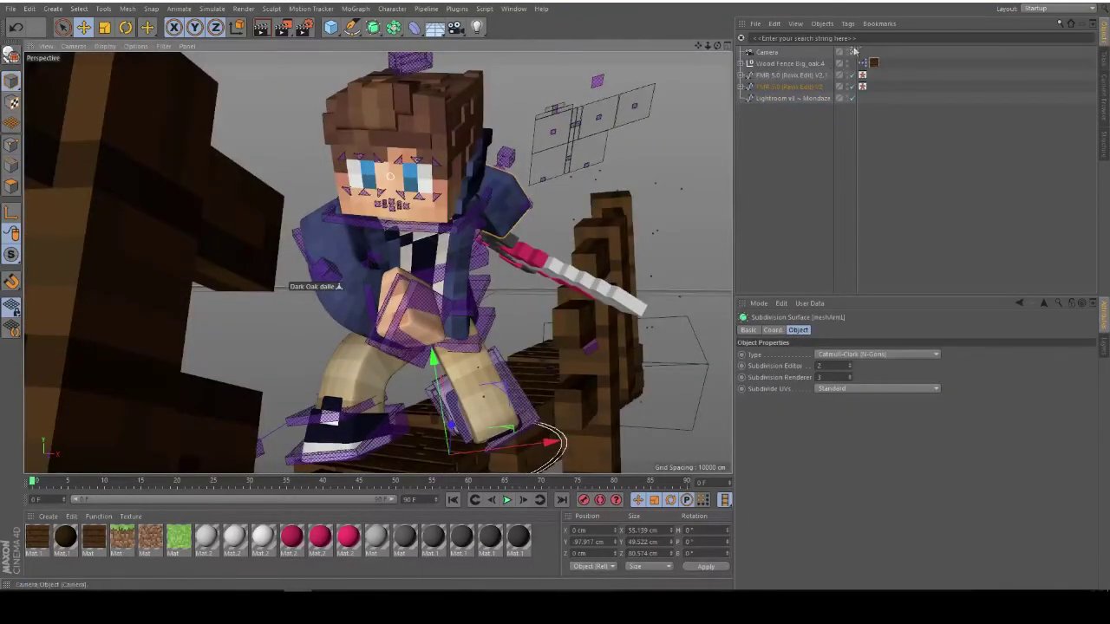
{"action": "left_click", "coordinate": [852, 53]}
{"action": "left_click_drag", "start_coordinate": [606, 190], "coordinate": [477, 164], "text": "alt"}
{"action": "scroll", "coordinate": [477, 164], "scroll_direction": "up", "scroll_amount": 4}
{"action": "left_click_drag", "start_coordinate": [492, 205], "coordinate": [575, 226], "text": "alt"}
{"action": "scroll", "coordinate": [520, 165], "scroll_direction": "down", "scroll_amount": 5}
{"action": "left_click_drag", "start_coordinate": [505, 188], "coordinate": [481, 208], "text": "alt"}
{"action": "scroll", "coordinate": [469, 174], "scroll_direction": "up", "scroll_amount": 5}
{"action": "scroll", "coordinate": [480, 277], "scroll_direction": "down", "scroll_amount": 4}
{"action": "scroll", "coordinate": [480, 275], "scroll_direction": "down", "scroll_amount": 3}
{"action": "scroll", "coordinate": [461, 219], "scroll_direction": "up", "scroll_amount": 4}
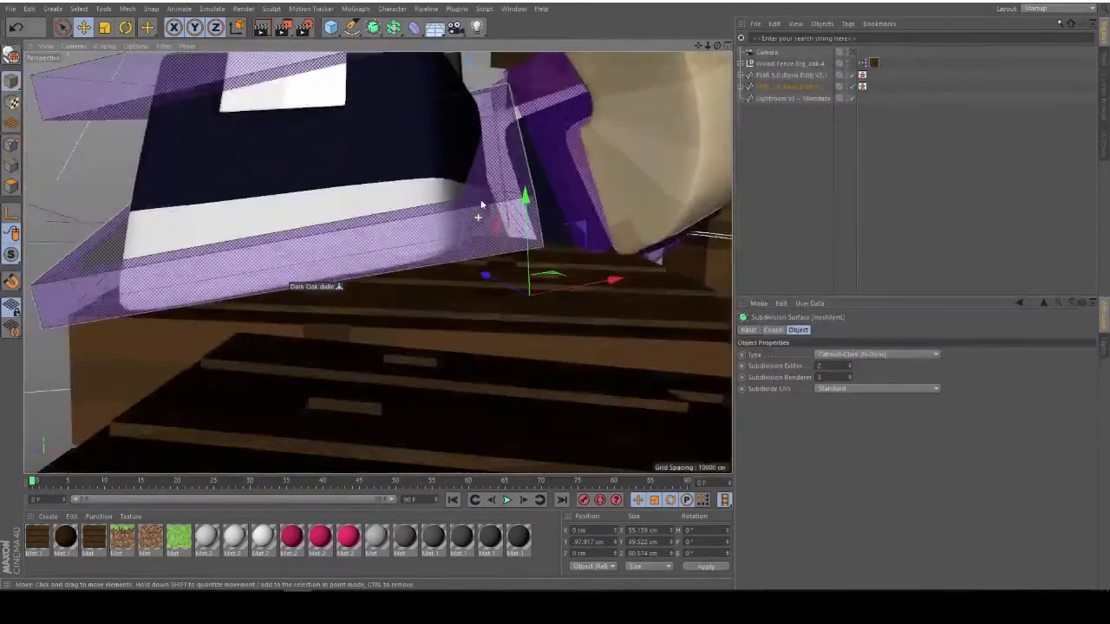
{"action": "left_click", "coordinate": [330, 75]}
{"action": "key", "text": "r"}
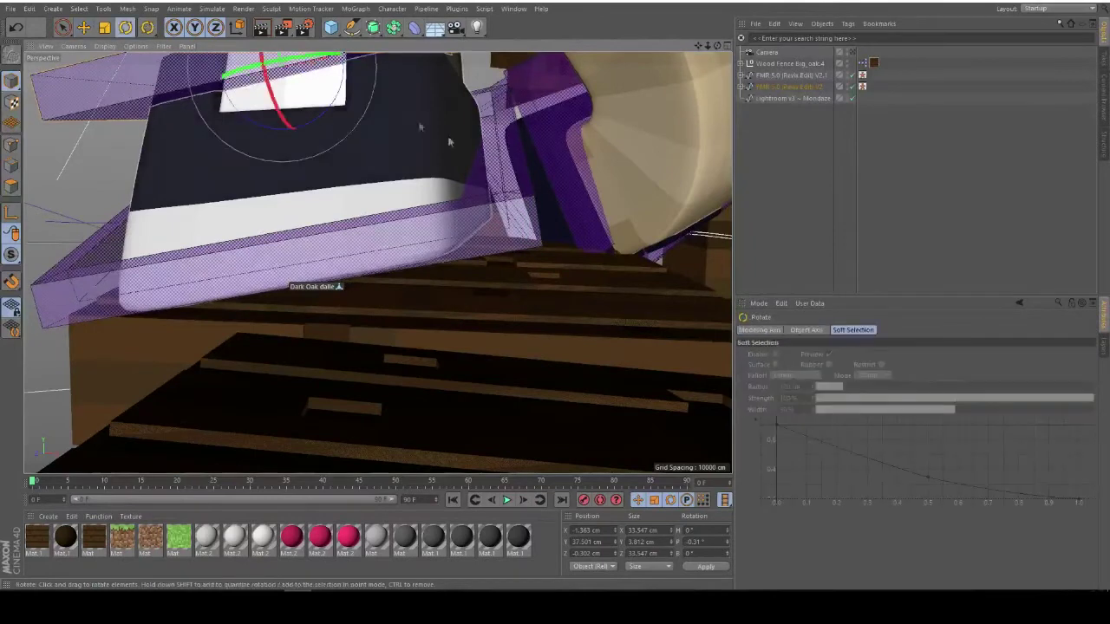
{"action": "left_click_drag", "start_coordinate": [563, 161], "coordinate": [557, 235], "text": "alt"}
Lower the front leg's goal control so the shoe rests on the bridge planks
{"action": "left_click", "coordinate": [460, 231]}
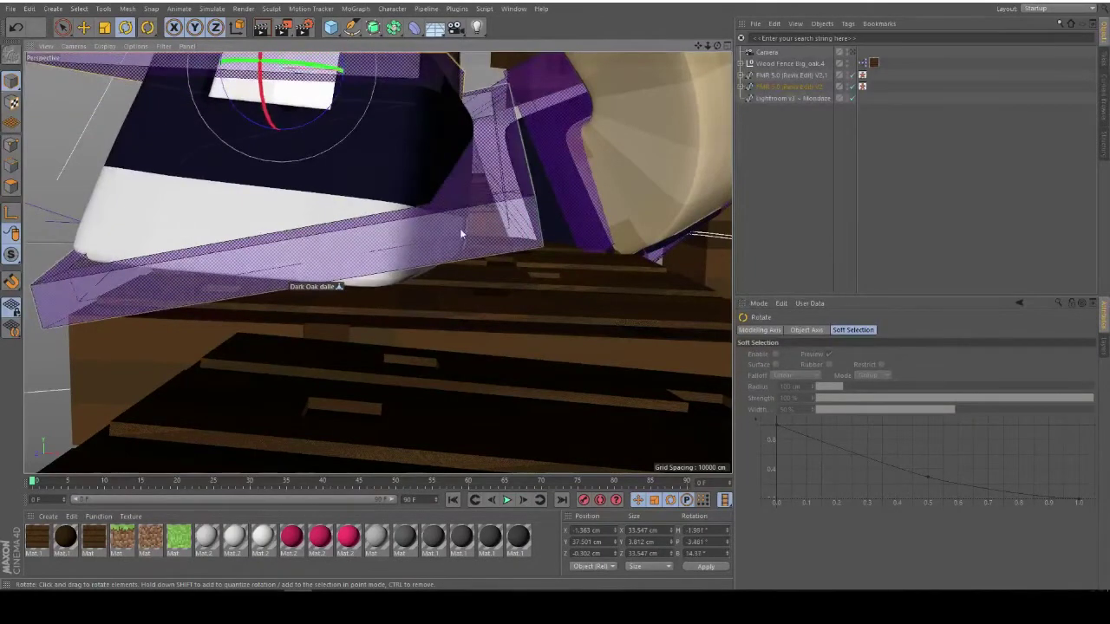
{"action": "key", "text": "e"}
{"action": "left_click_drag", "start_coordinate": [473, 221], "coordinate": [252, 210], "text": "alt"}
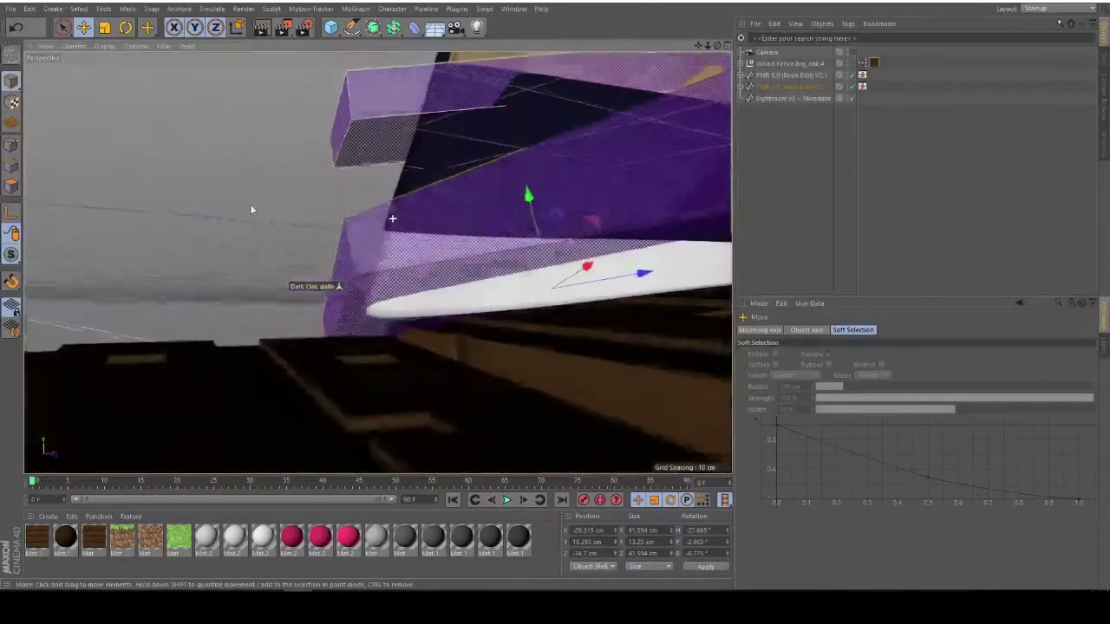
{"action": "left_click_drag", "start_coordinate": [513, 272], "coordinate": [547, 300], "text": "alt"}
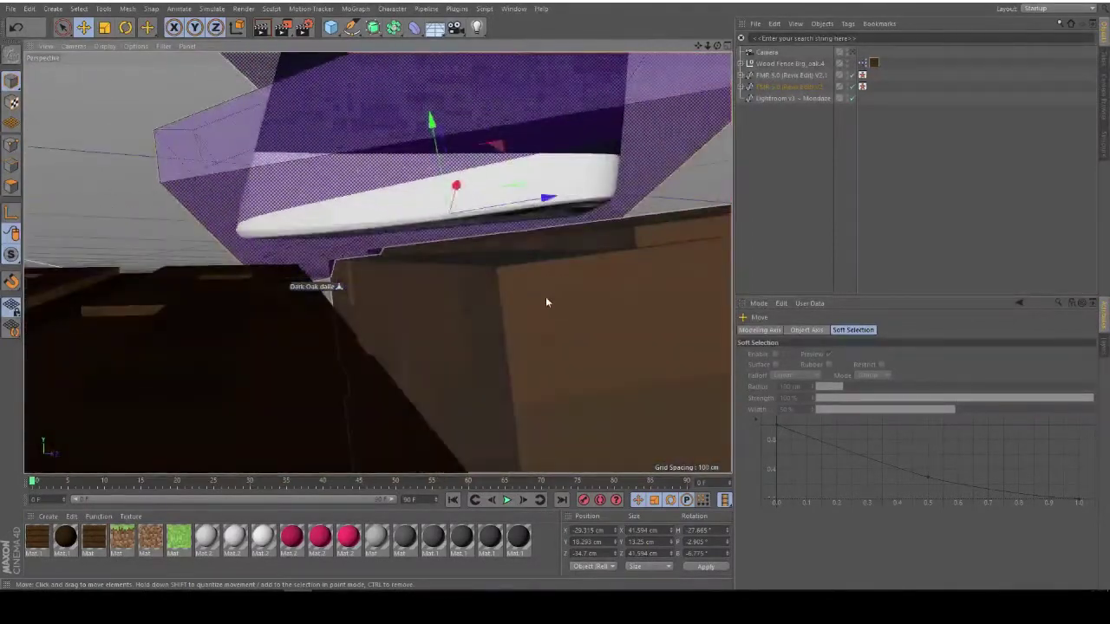
{"action": "left_click", "coordinate": [546, 300]}
Reposition the rear leg's goalLegL control, checking the pose through the camera and pulling the leg back inward
{"action": "left_click_drag", "start_coordinate": [514, 236], "coordinate": [596, 106], "text": "alt"}
{"action": "left_click_drag", "start_coordinate": [597, 106], "coordinate": [591, 75], "text": "alt"}
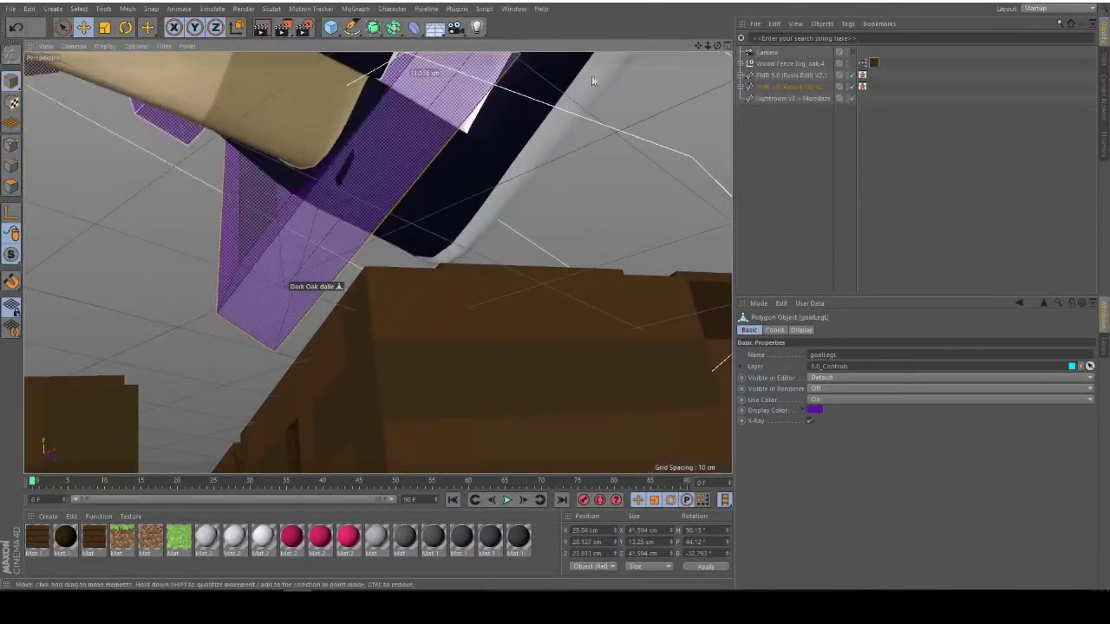
{"action": "left_click", "coordinate": [851, 52]}
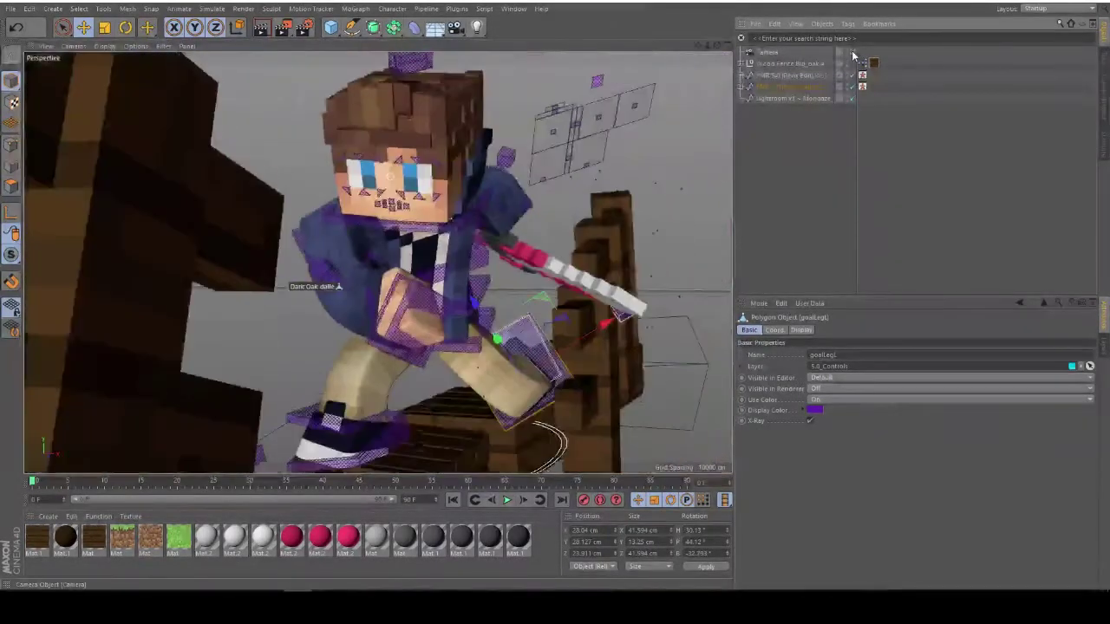
{"action": "left_click_drag", "start_coordinate": [556, 309], "coordinate": [500, 286]}
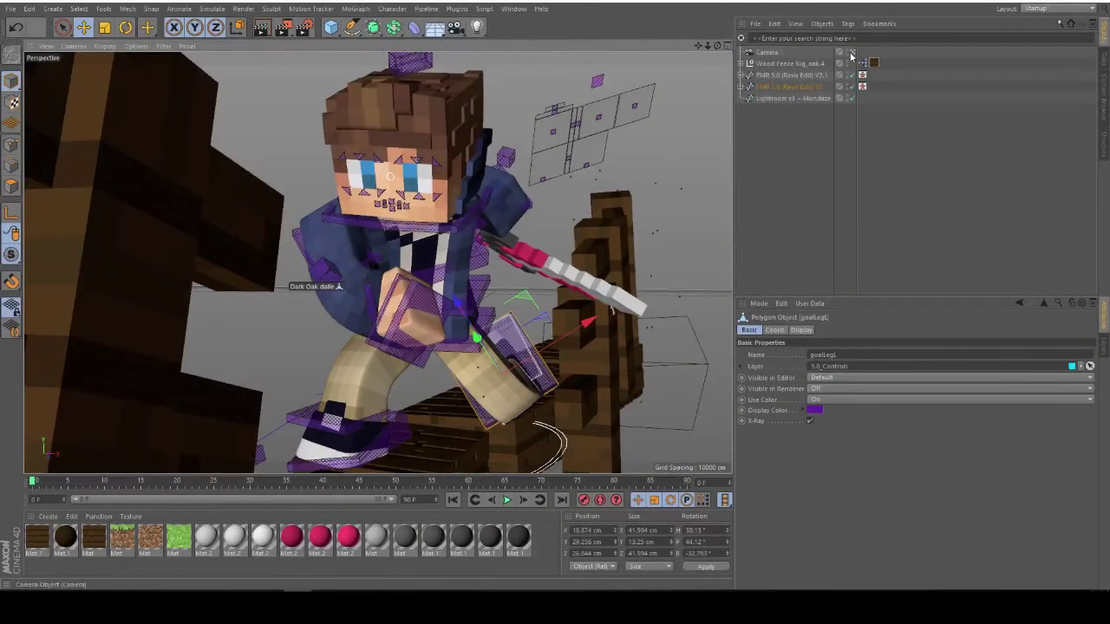
Expand the FMR 5.0 V2 rig's Head group and shift EXTRUDE_meshHead to about -0.811 cm on Z
{"action": "left_click", "coordinate": [850, 52]}
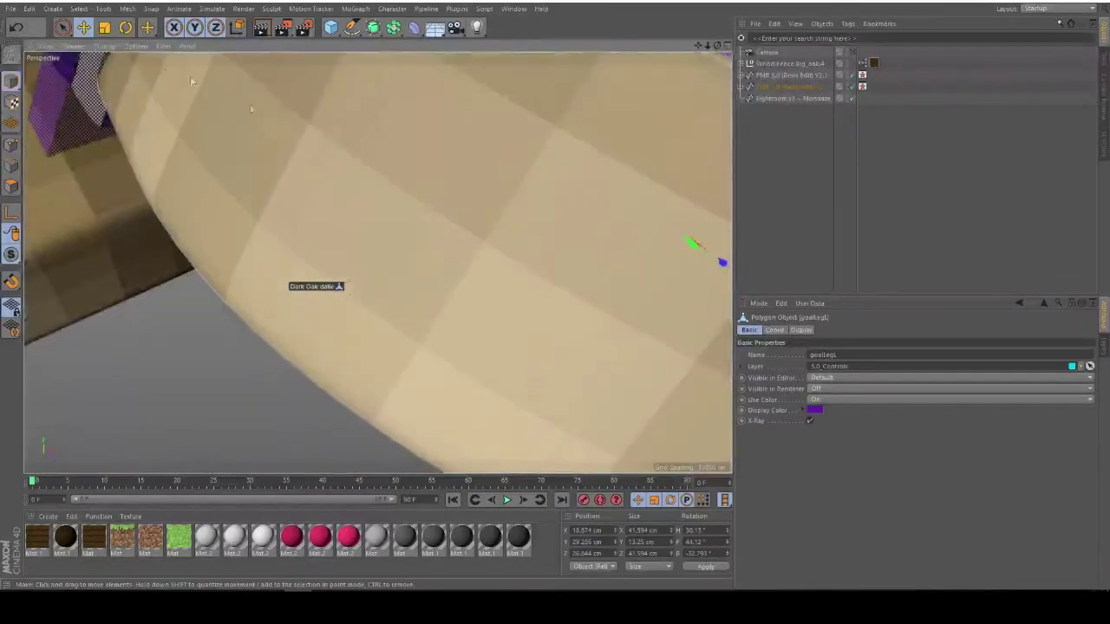
{"action": "right_click_drag", "start_coordinate": [346, 163], "coordinate": [251, 109], "text": "alt"}
{"action": "middle_click_drag", "start_coordinate": [266, 151], "coordinate": [464, 407], "text": "alt"}
{"action": "left_click_drag", "start_coordinate": [474, 296], "coordinate": [570, 287], "text": "alt"}
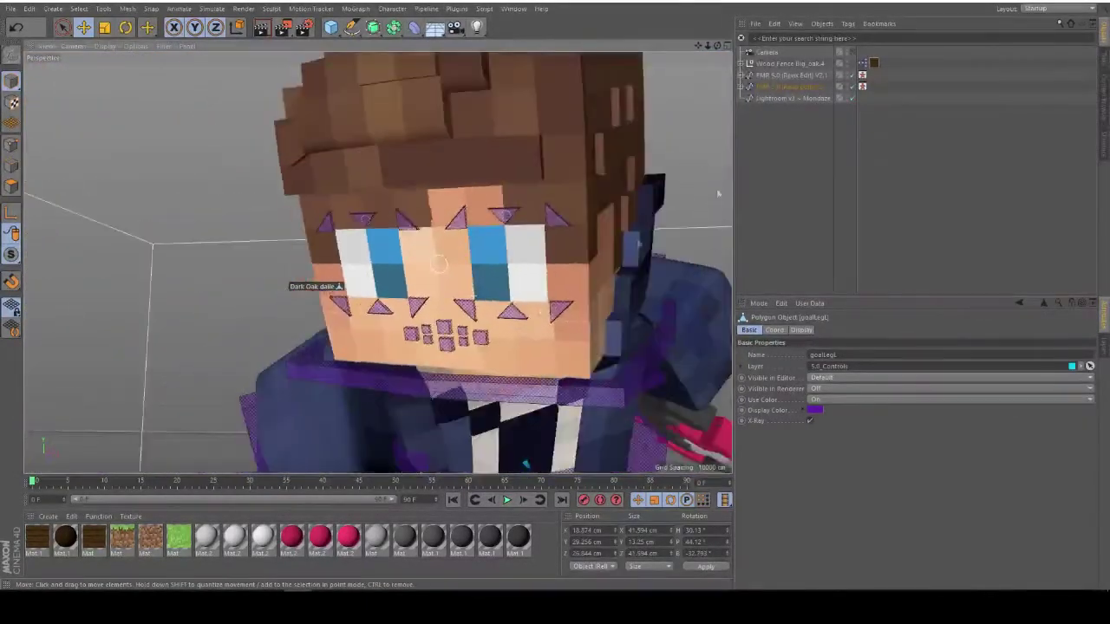
{"action": "left_click", "coordinate": [743, 87]}
{"action": "scroll", "coordinate": [811, 144], "scroll_direction": "down", "scroll_amount": 3}
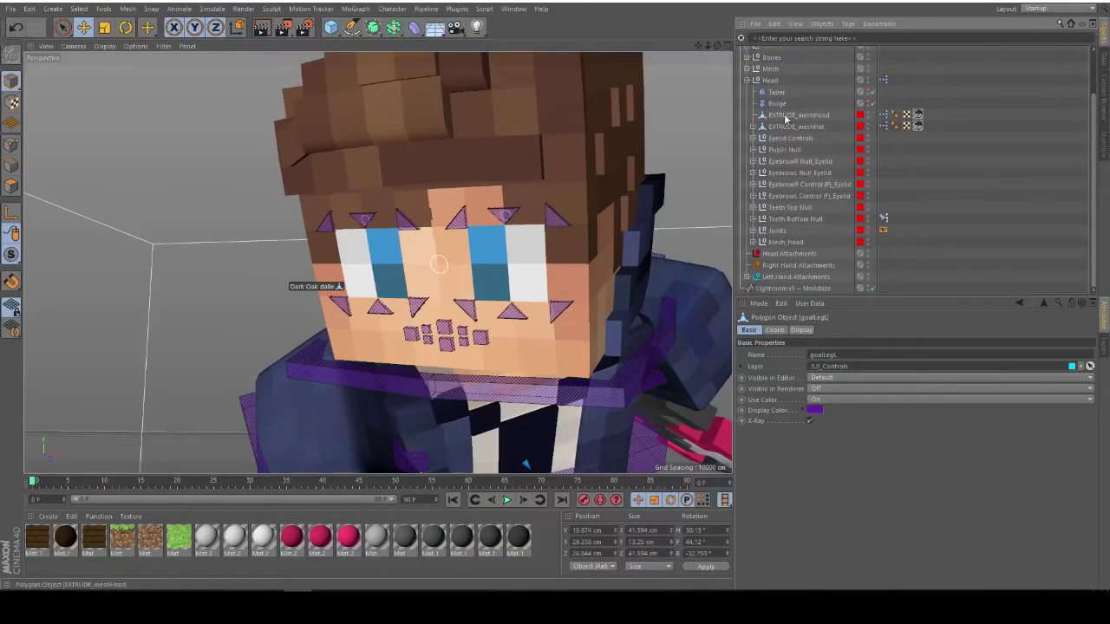
{"action": "left_click", "coordinate": [785, 119]}
{"action": "left_click_drag", "start_coordinate": [525, 227], "coordinate": [544, 185], "text": "alt"}
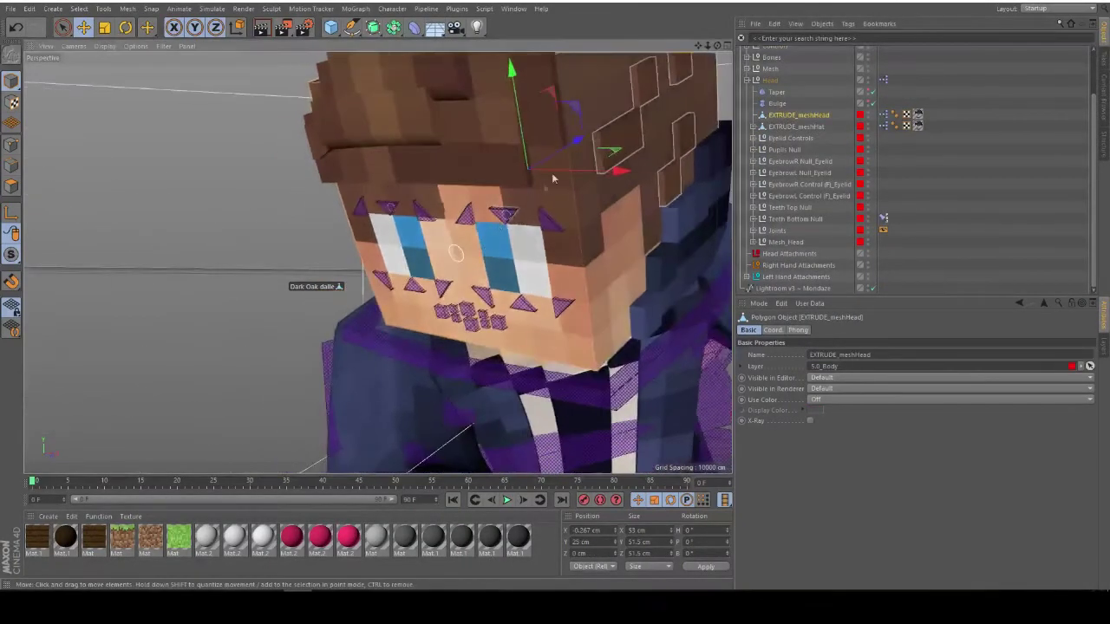
{"action": "left_click_drag", "start_coordinate": [577, 141], "coordinate": [575, 143], "text": "alt"}
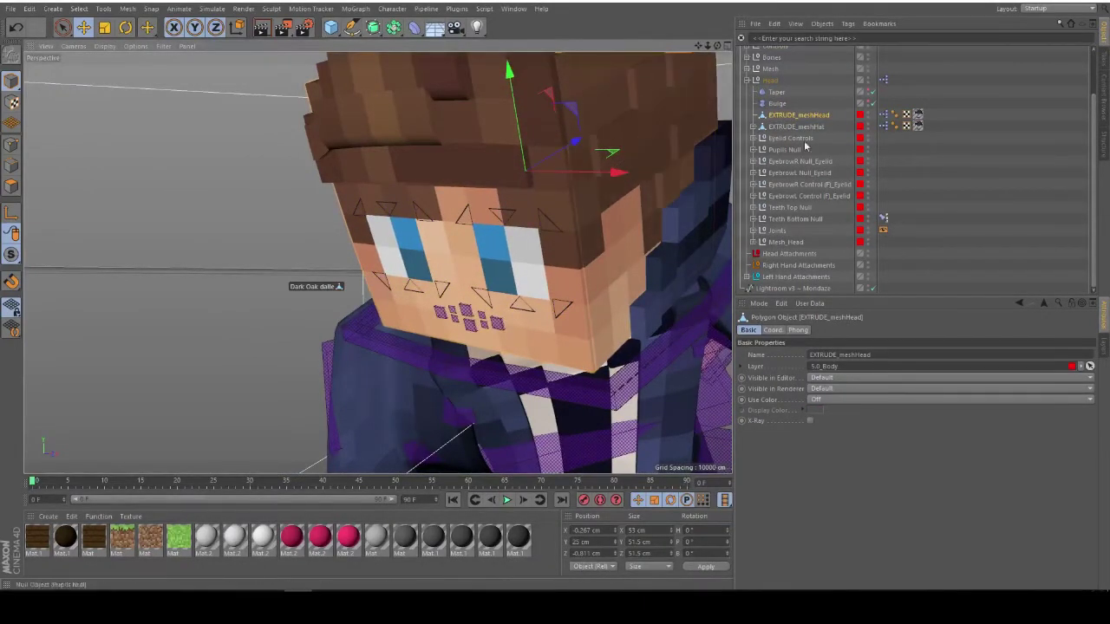
Return to the camera view and render a preview of the adjusted pose
{"action": "scroll", "coordinate": [800, 125], "scroll_direction": "up", "scroll_amount": 2}
{"action": "left_click", "coordinate": [873, 52]}
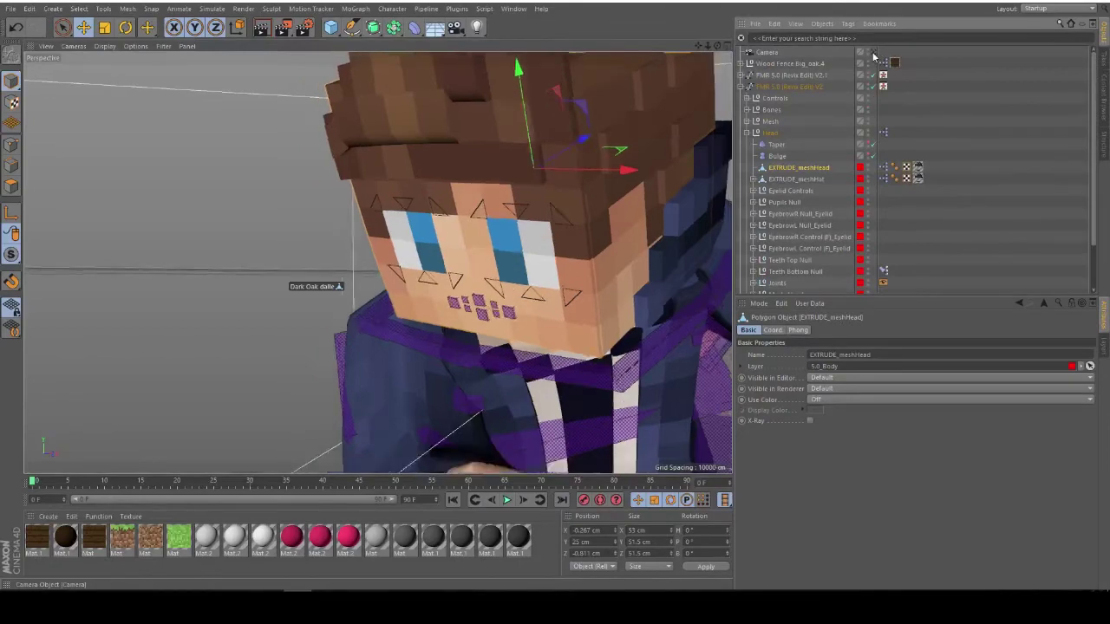
{"action": "left_click", "coordinate": [262, 29]}
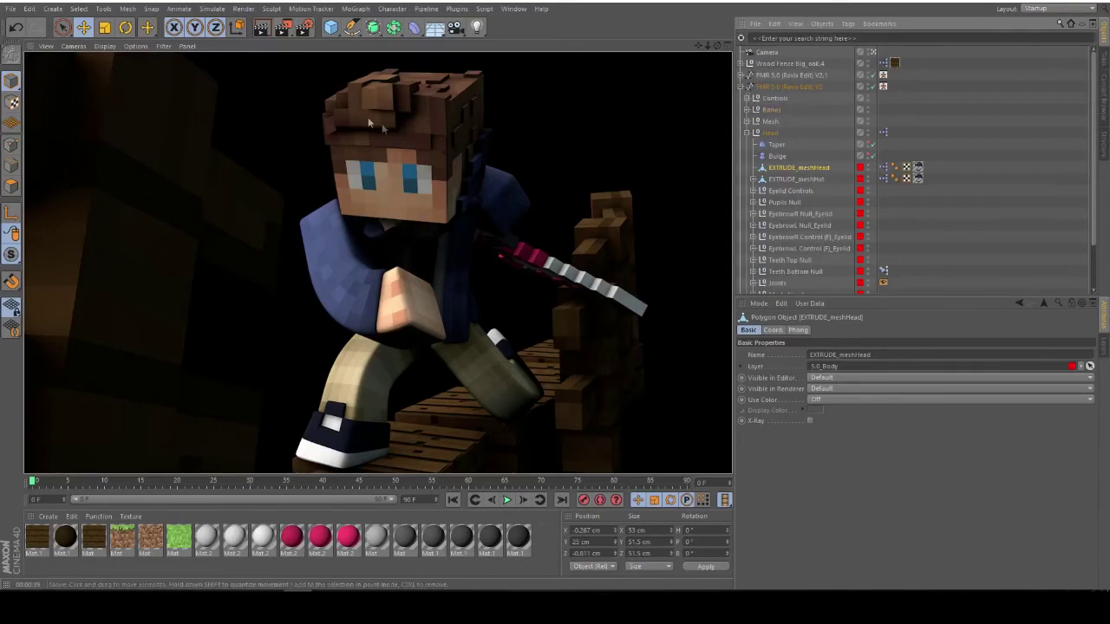
Render the final image to the Picture Viewer and maximize its window
{"action": "left_click", "coordinate": [288, 33]}
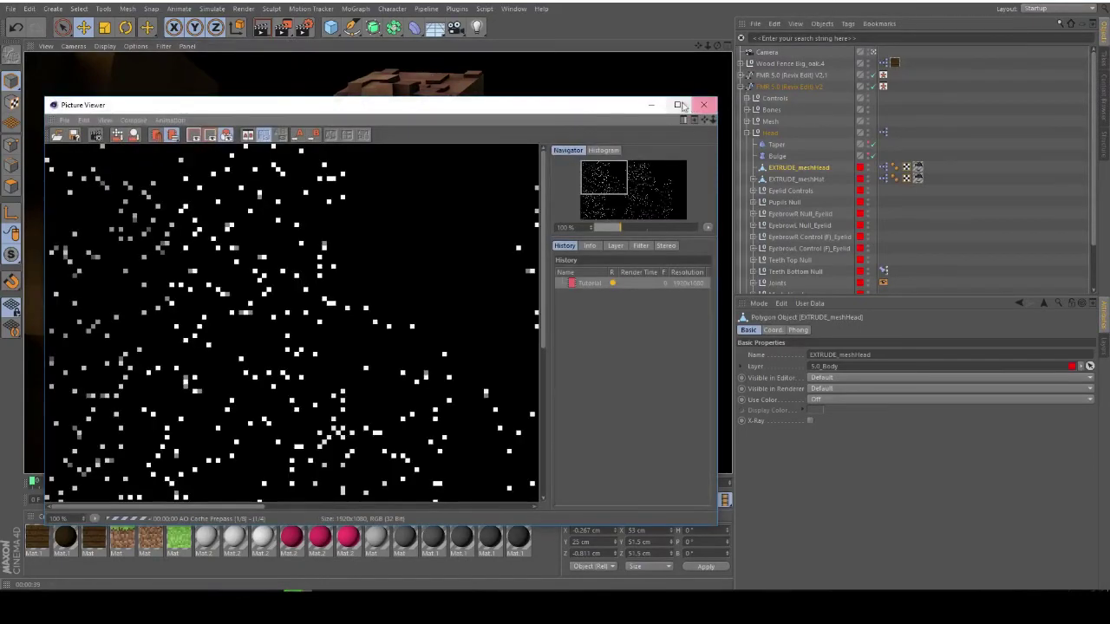
{"action": "left_click", "coordinate": [682, 107]}
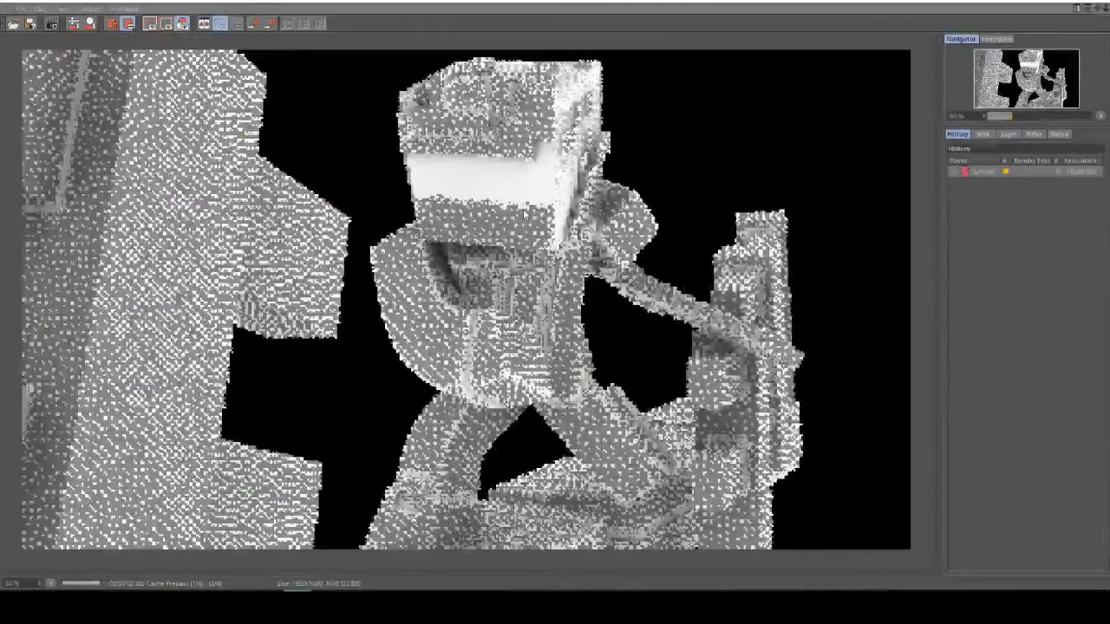